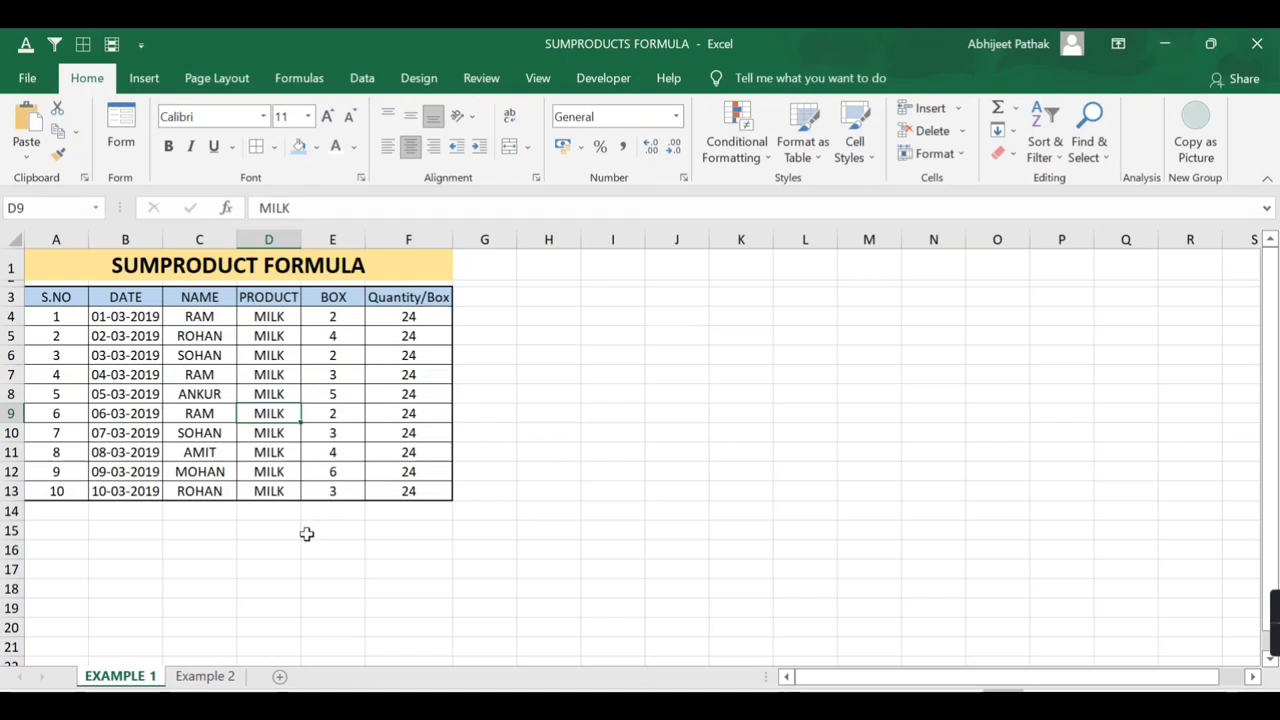
Walk through the sales table's DATE, NAME, product, BOX and quantity-per-box columns
click(210, 336)
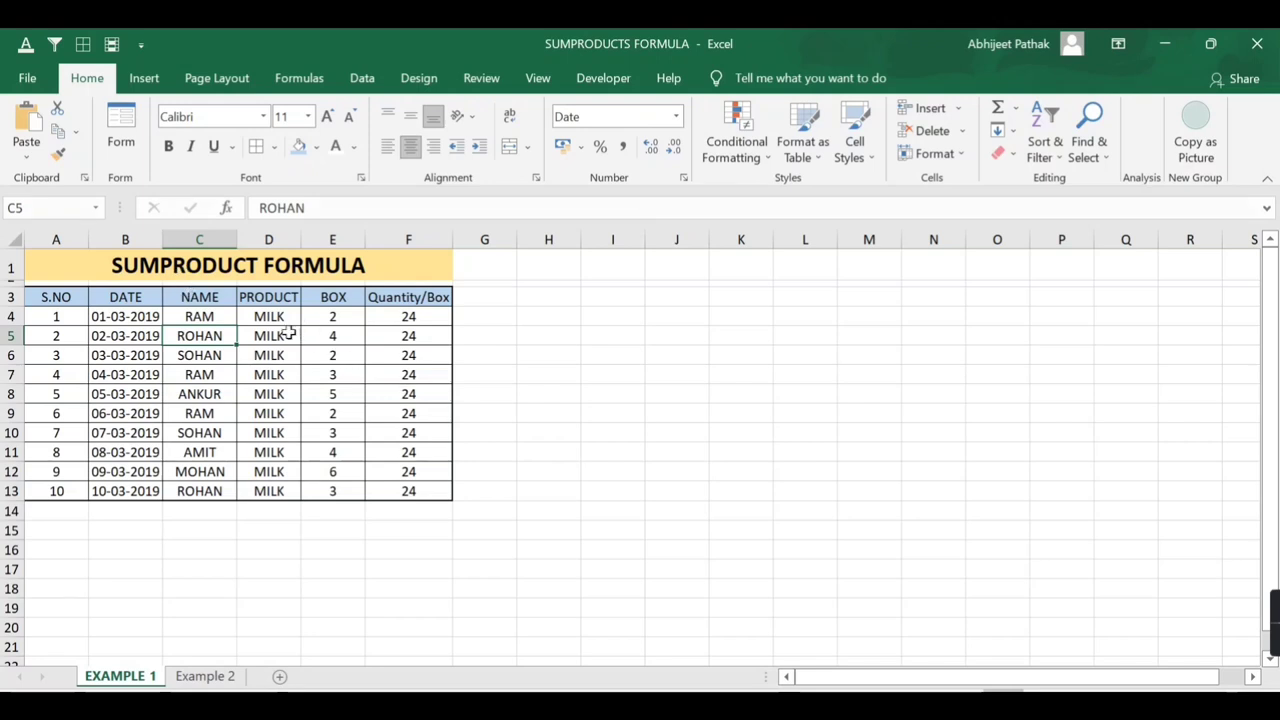
mouse_move(40, 300)
mouse_down()
mouse_move(363, 490)
mouse_move(430, 511)
mouse_up()
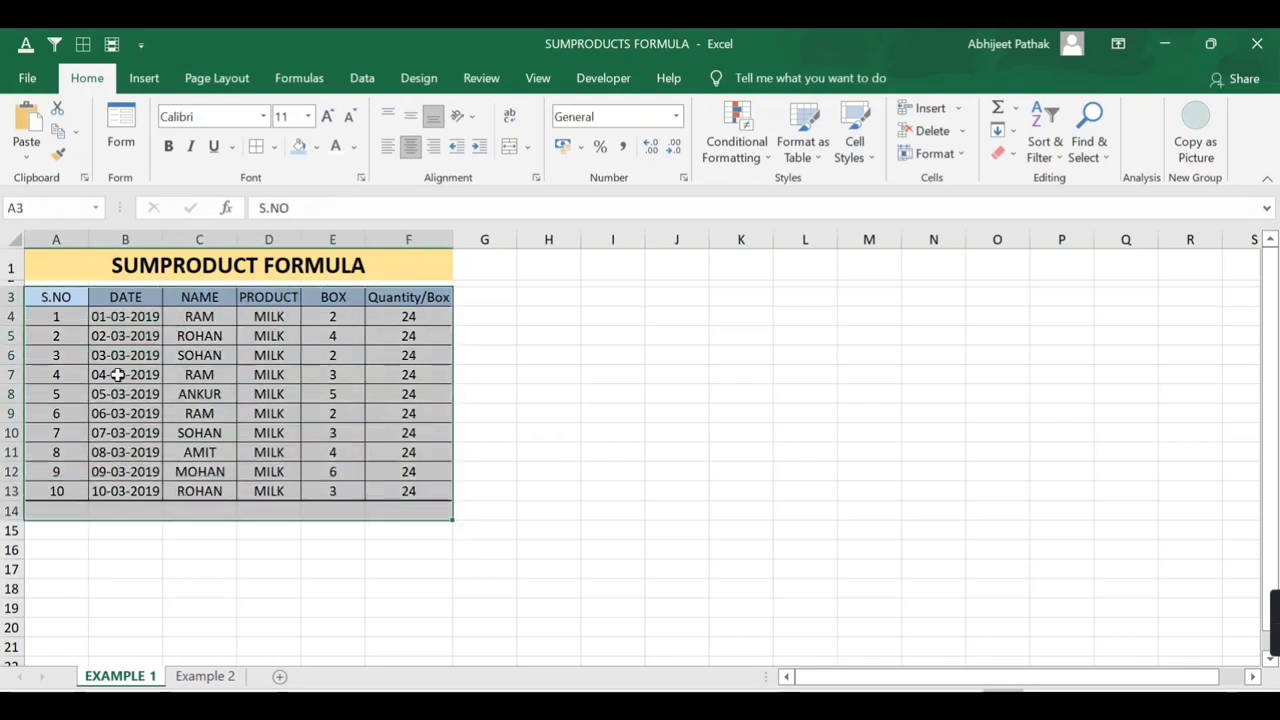
click(52, 297)
click(123, 297)
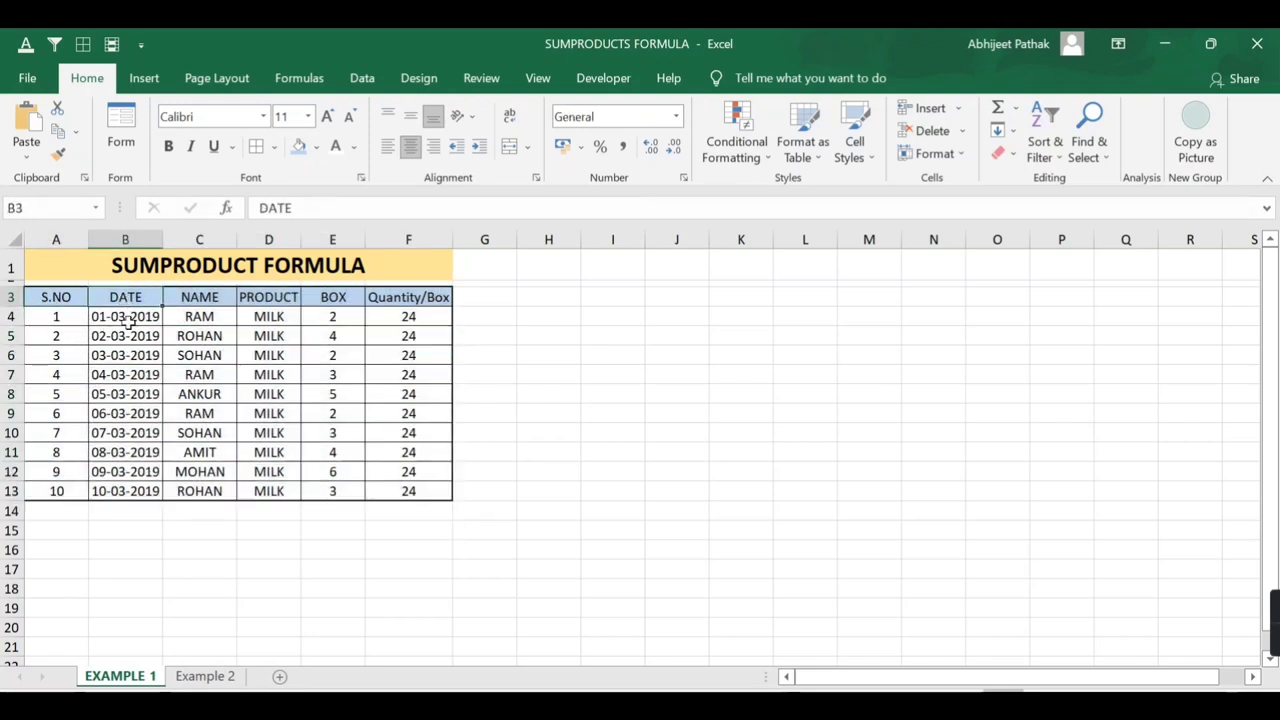
click(190, 298)
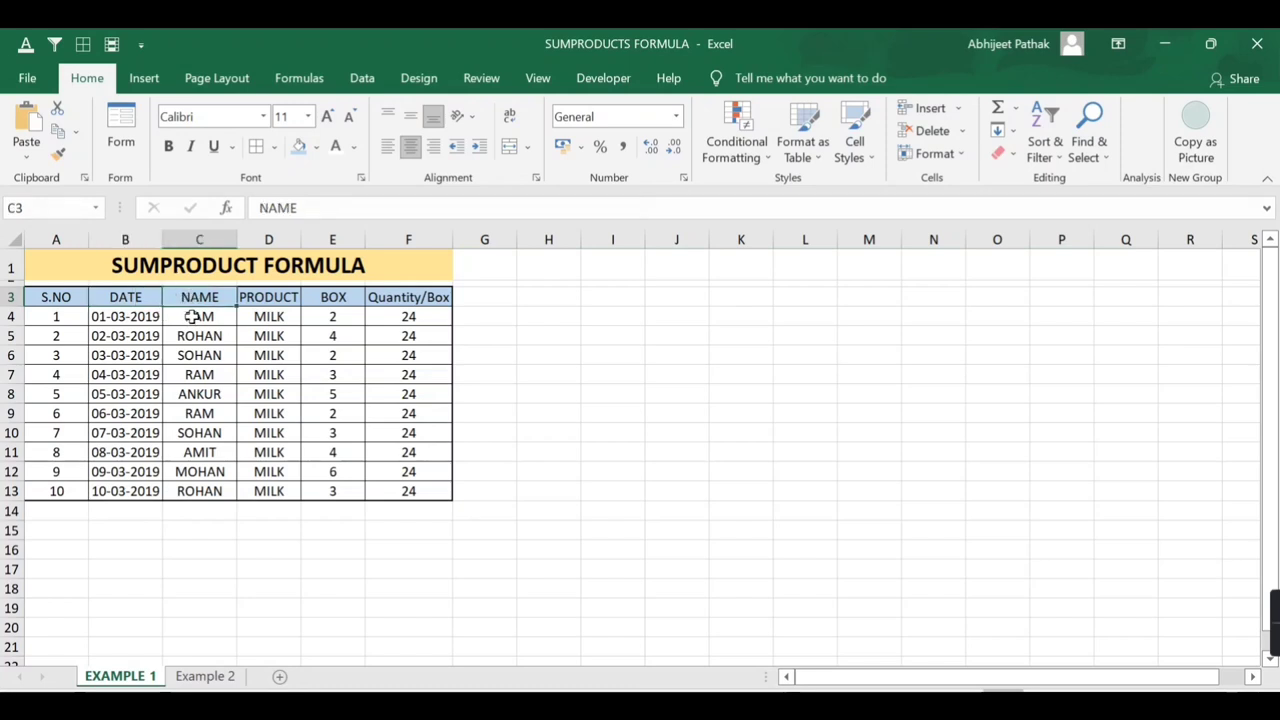
click(138, 316)
click(193, 317)
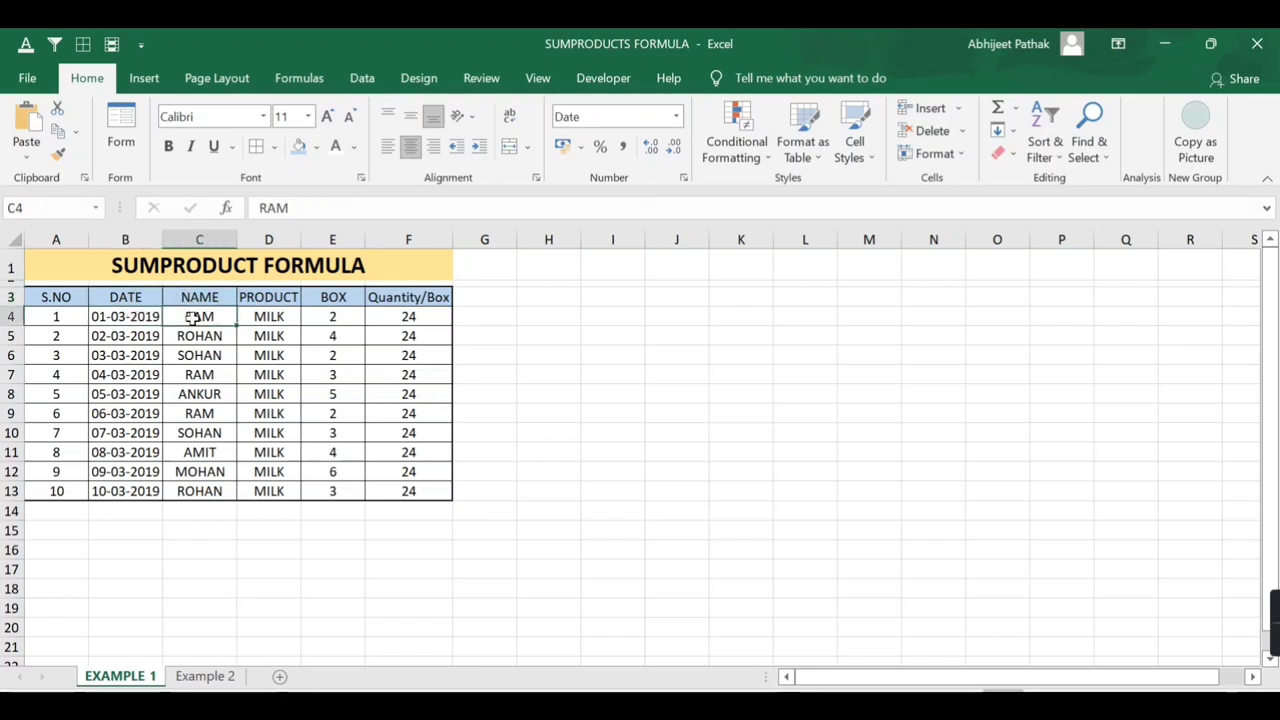
click(266, 315)
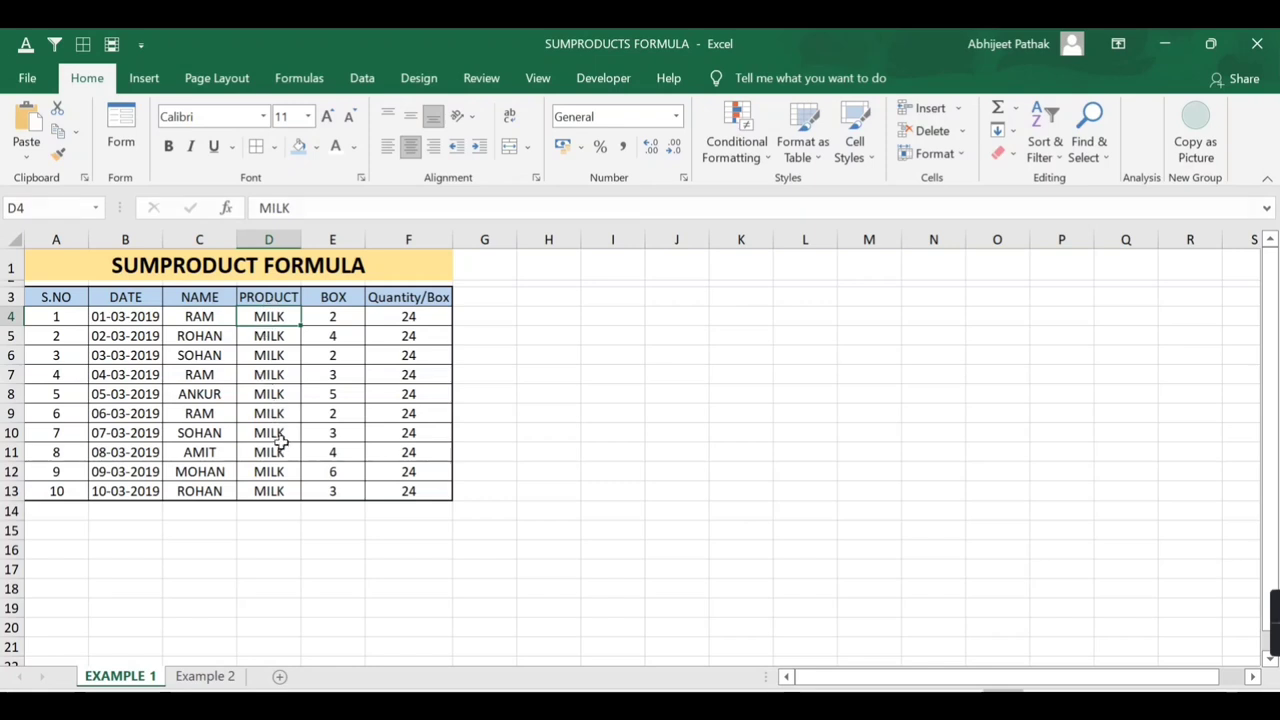
click(336, 319)
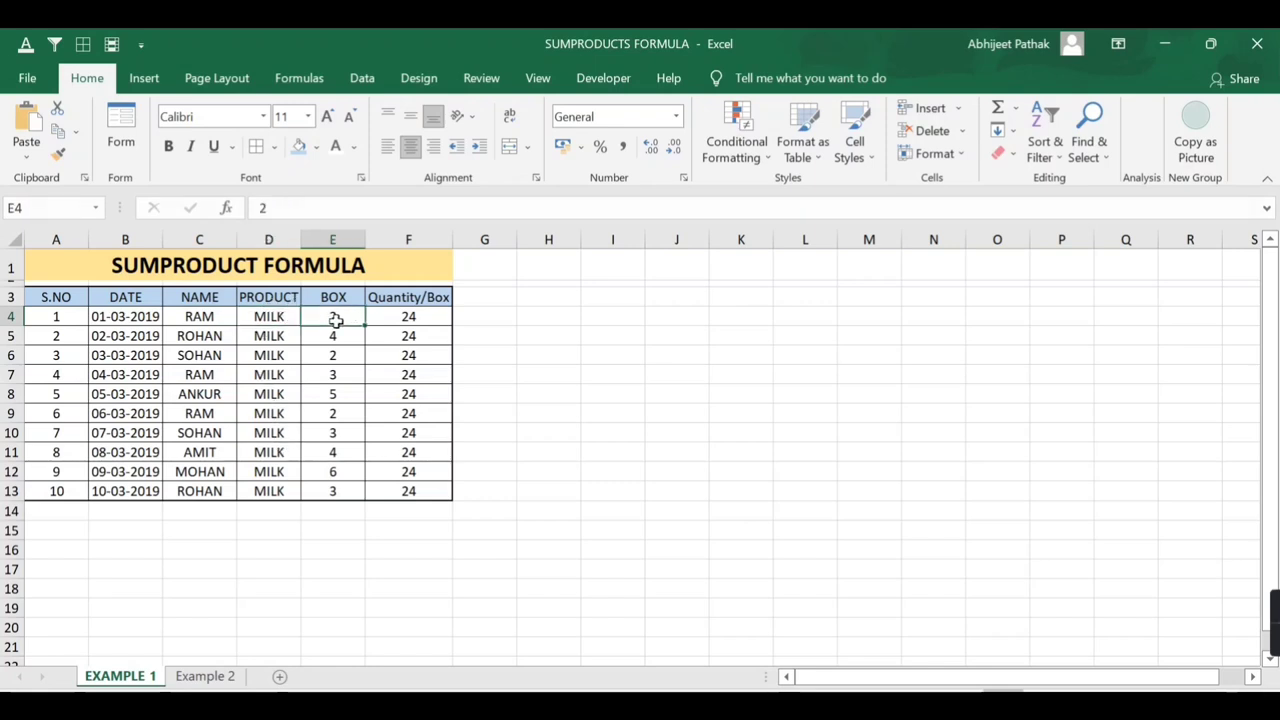
click(403, 317)
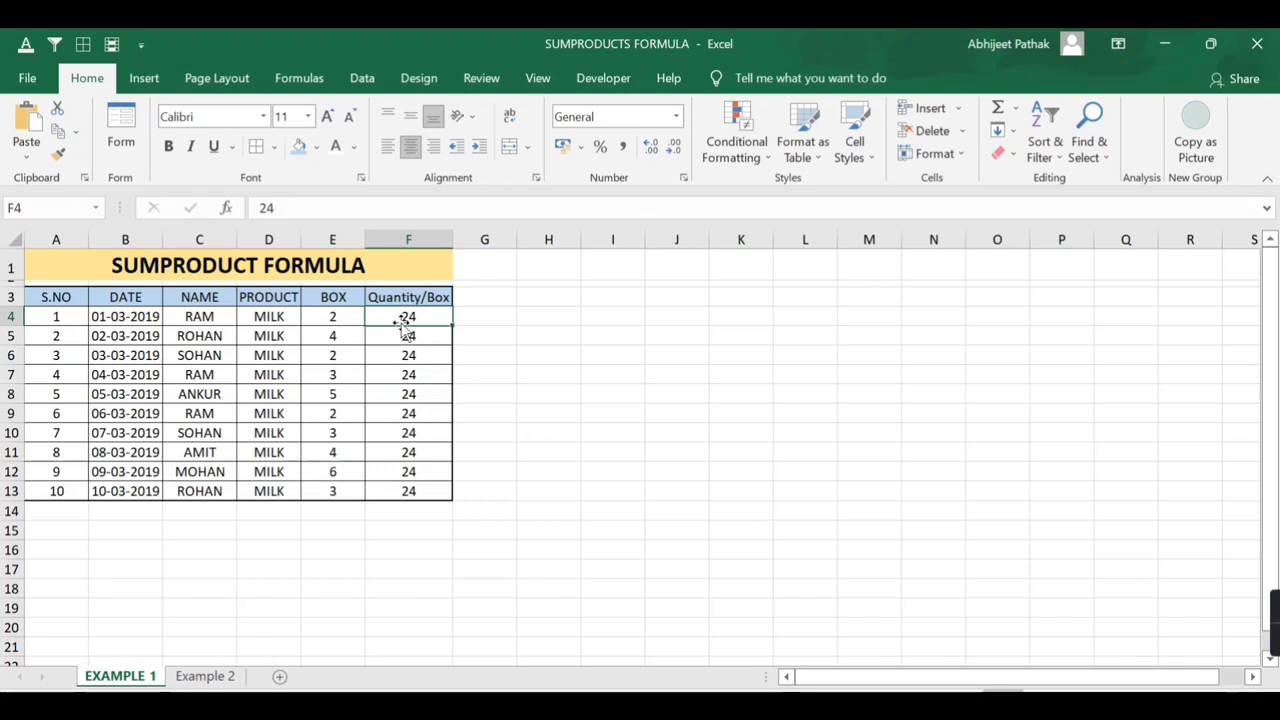
click(340, 530)
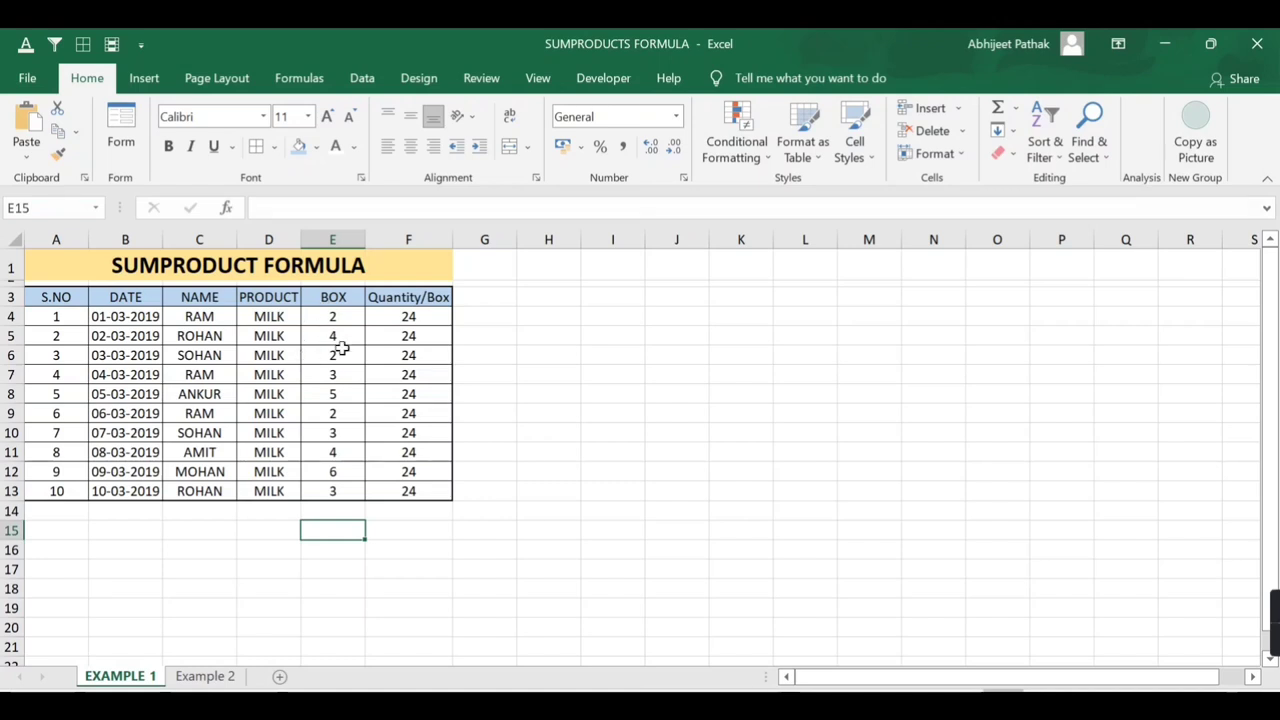
Total the BOX column in E14 with =SUM(E4:E13), giving 34
click(345, 510)
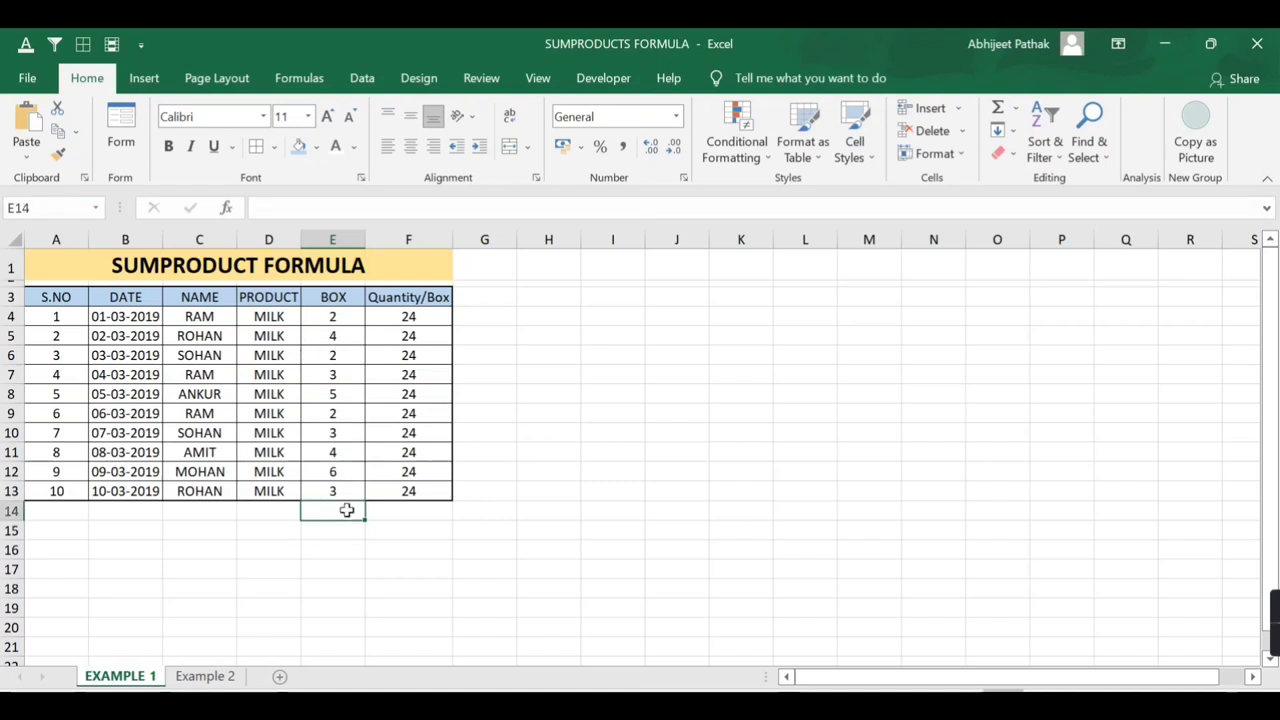
text(=sum)
key(Tab)
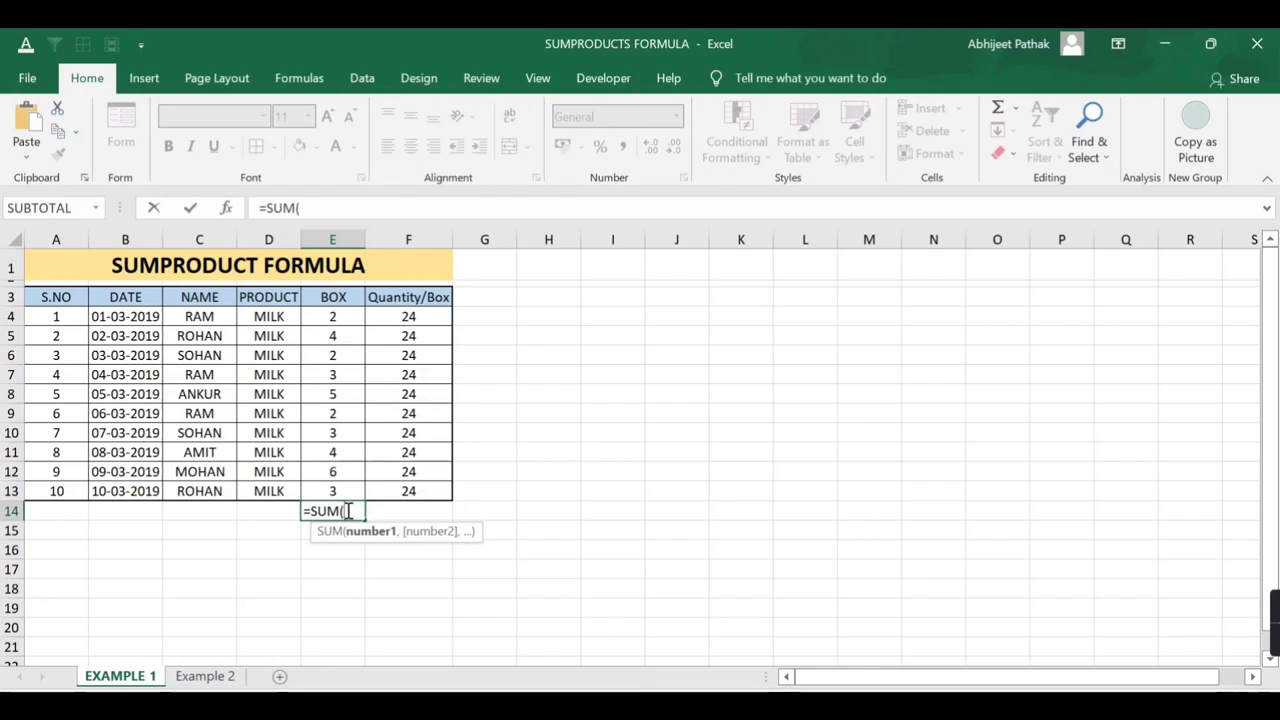
key(Up)
key(Up)
key(Up)
key(Up)
key(Up)
key(Up)
key(Down)
key(shift+Down)
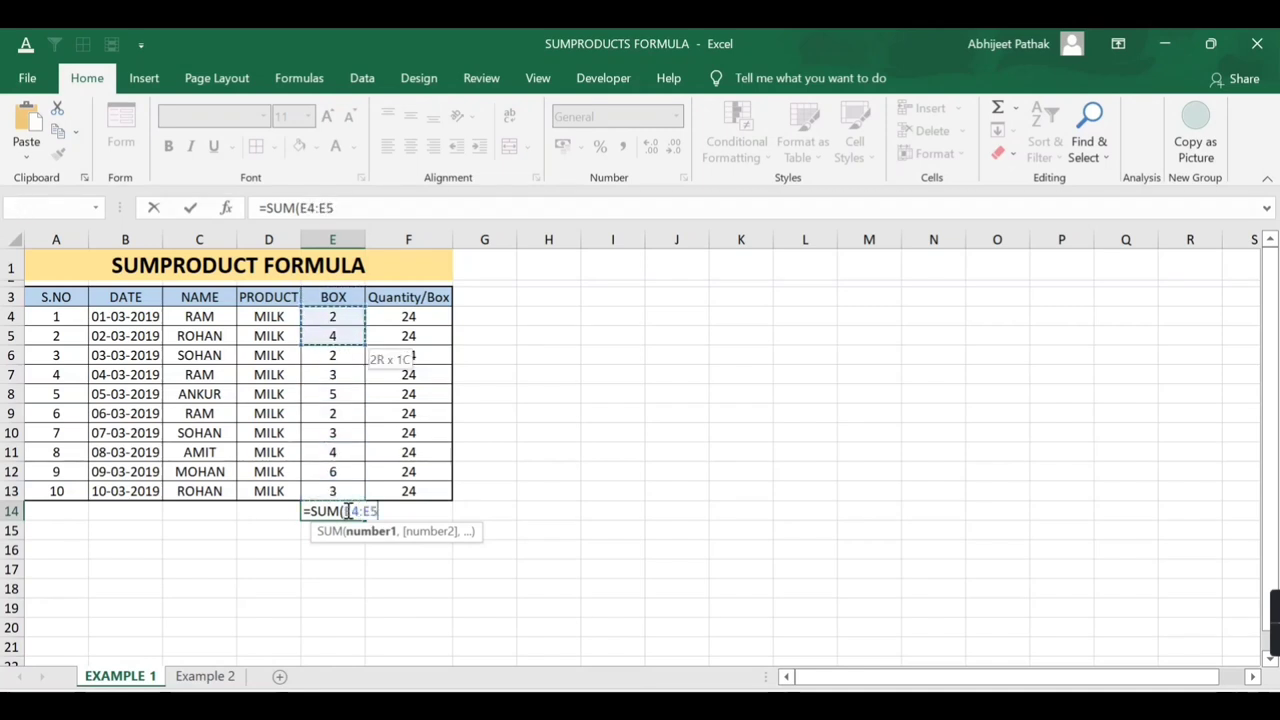
key(shift+Down)
key(shift+Down)
key(shift+Down)
key(Return)
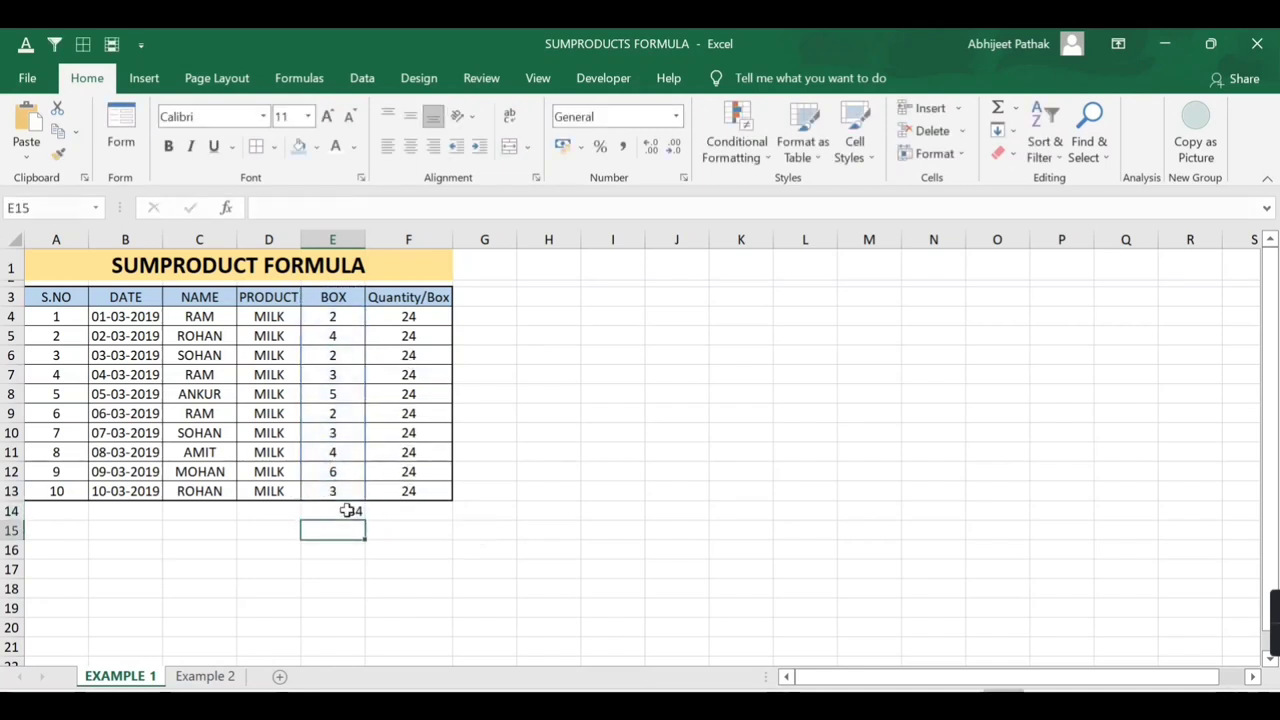
click(346, 510)
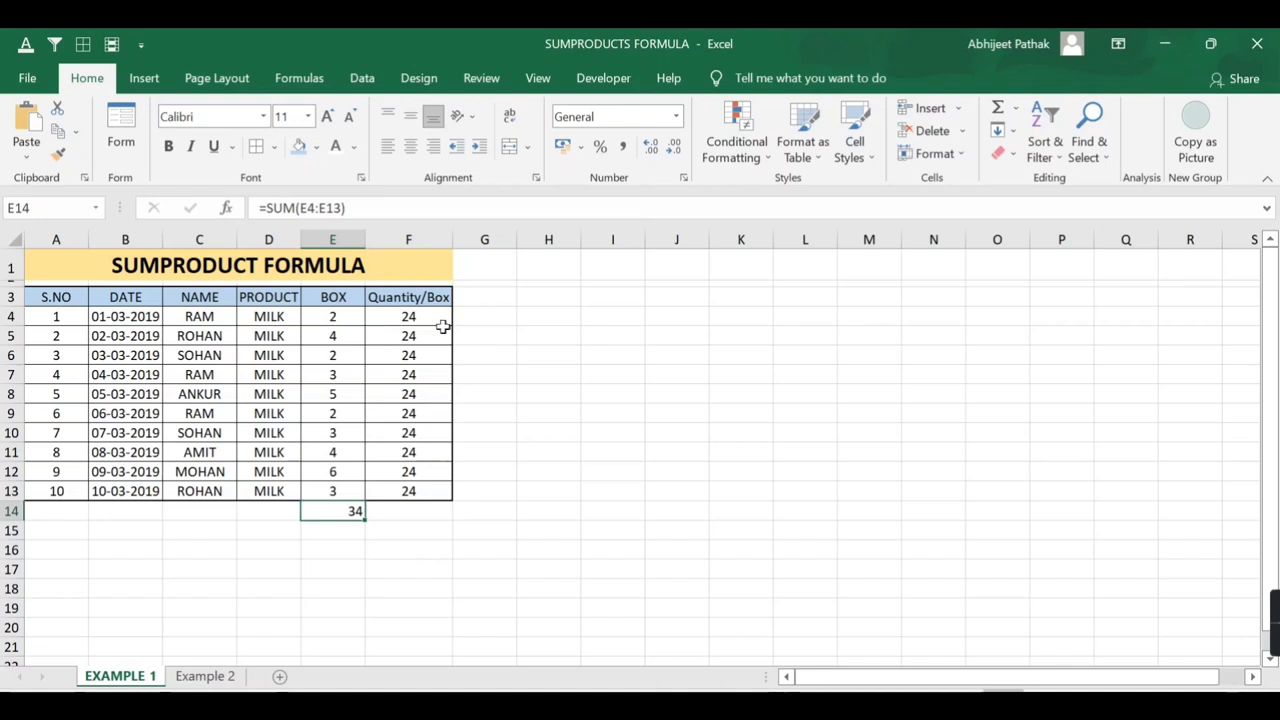
Enter =E4*F4 in G4 (48) and fill it down to G13
click(474, 320)
text(=E4)
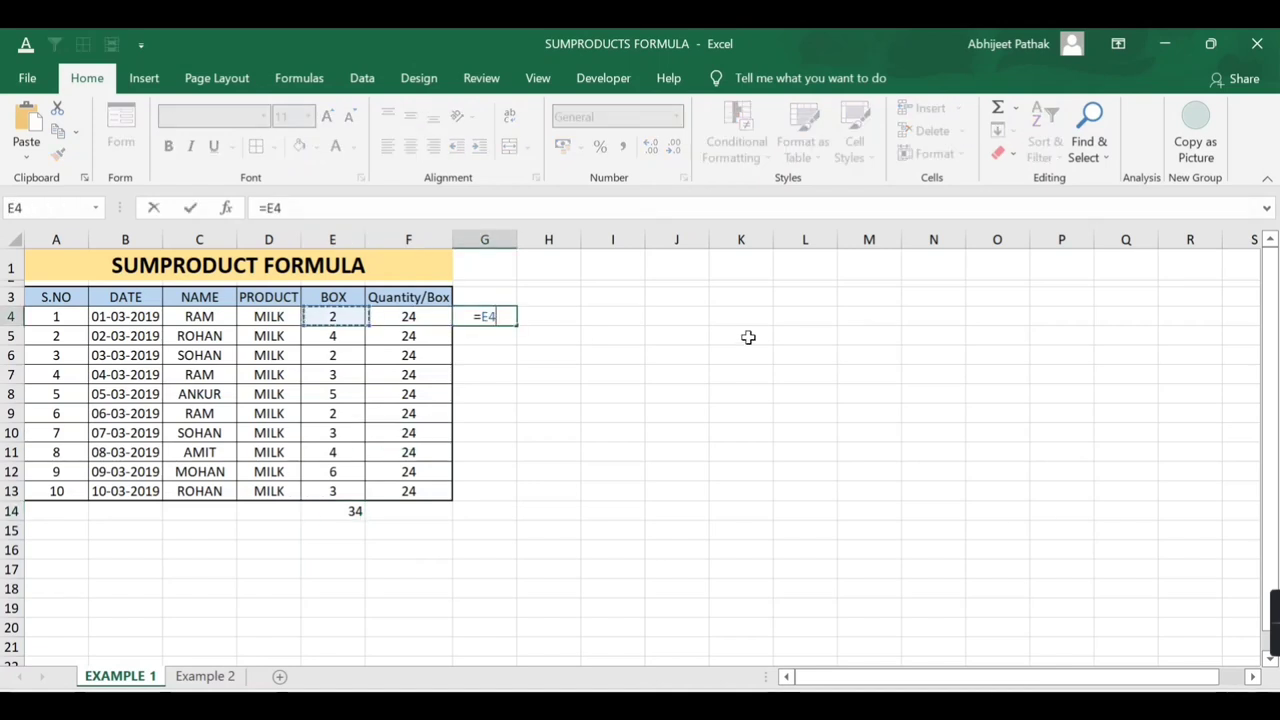
text(*F4)
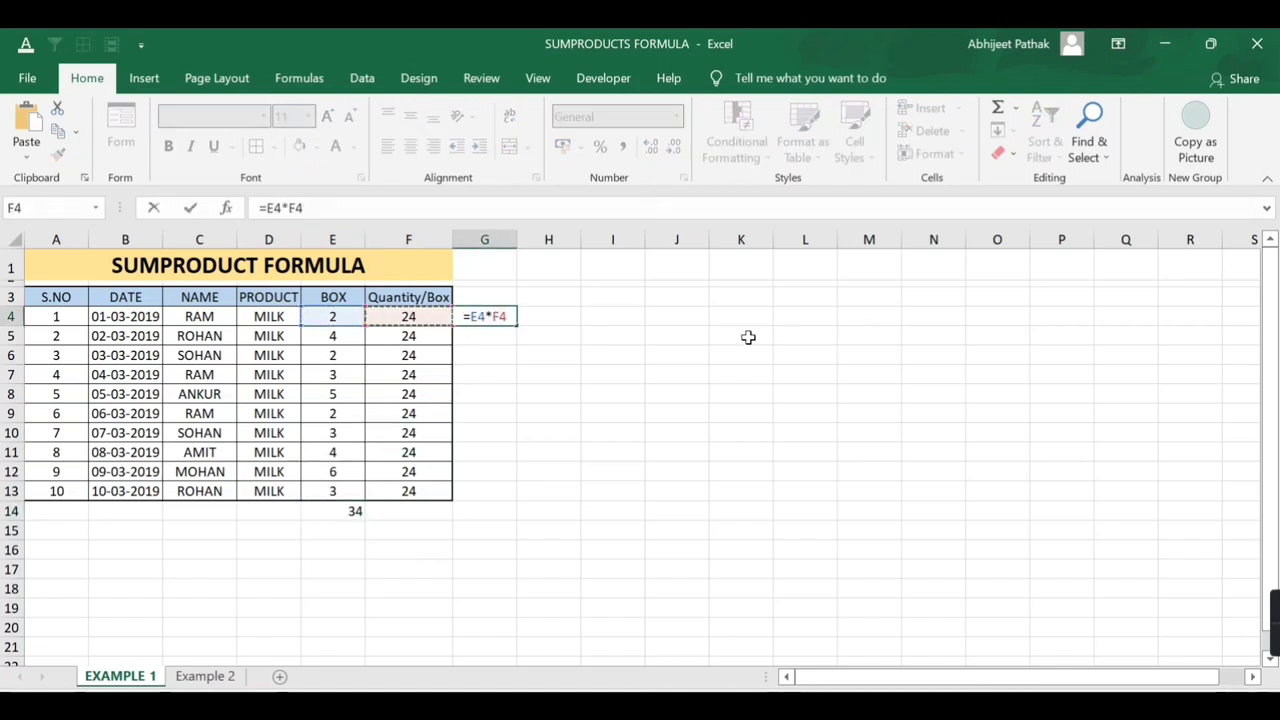
key(Return)
key(Up)
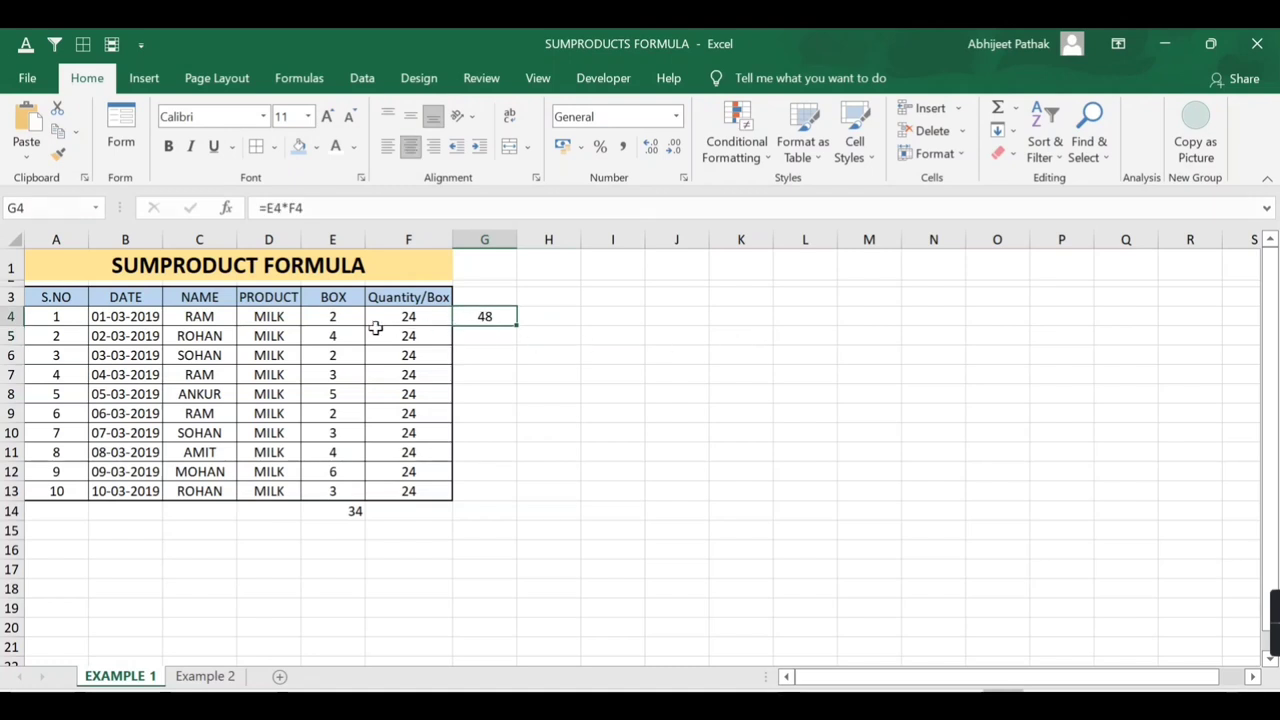
click(346, 316)
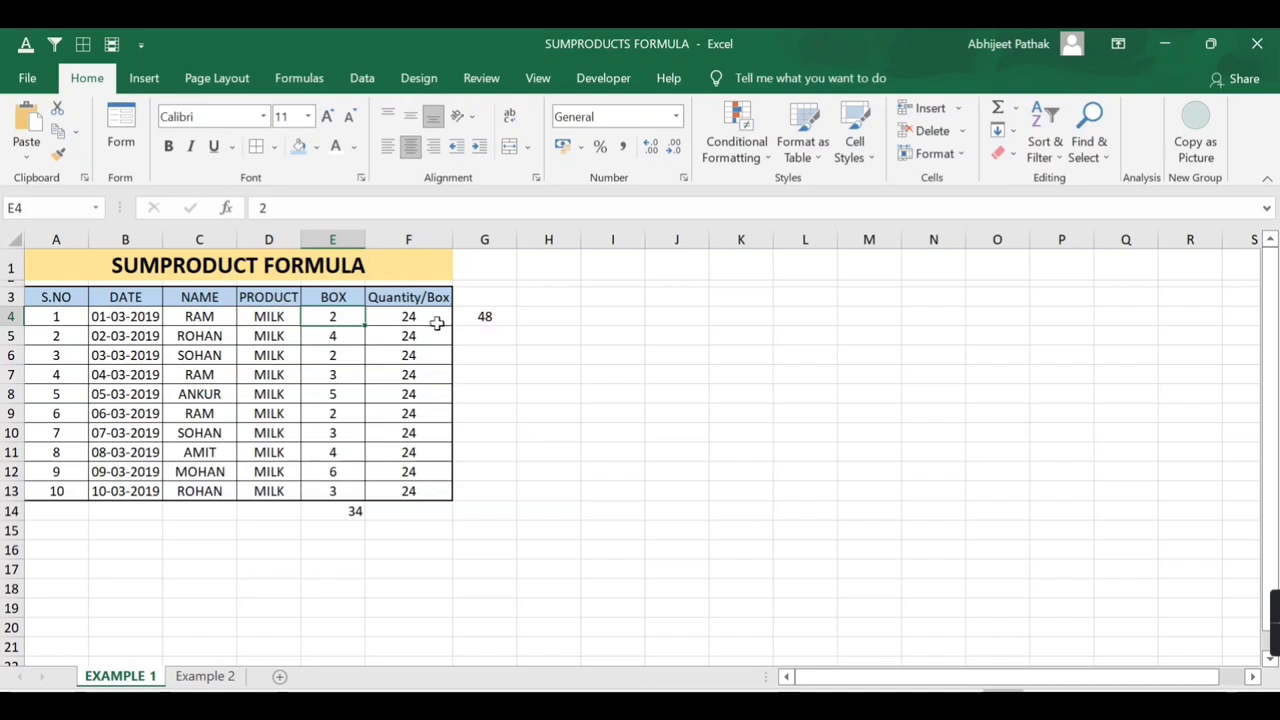
click(487, 318)
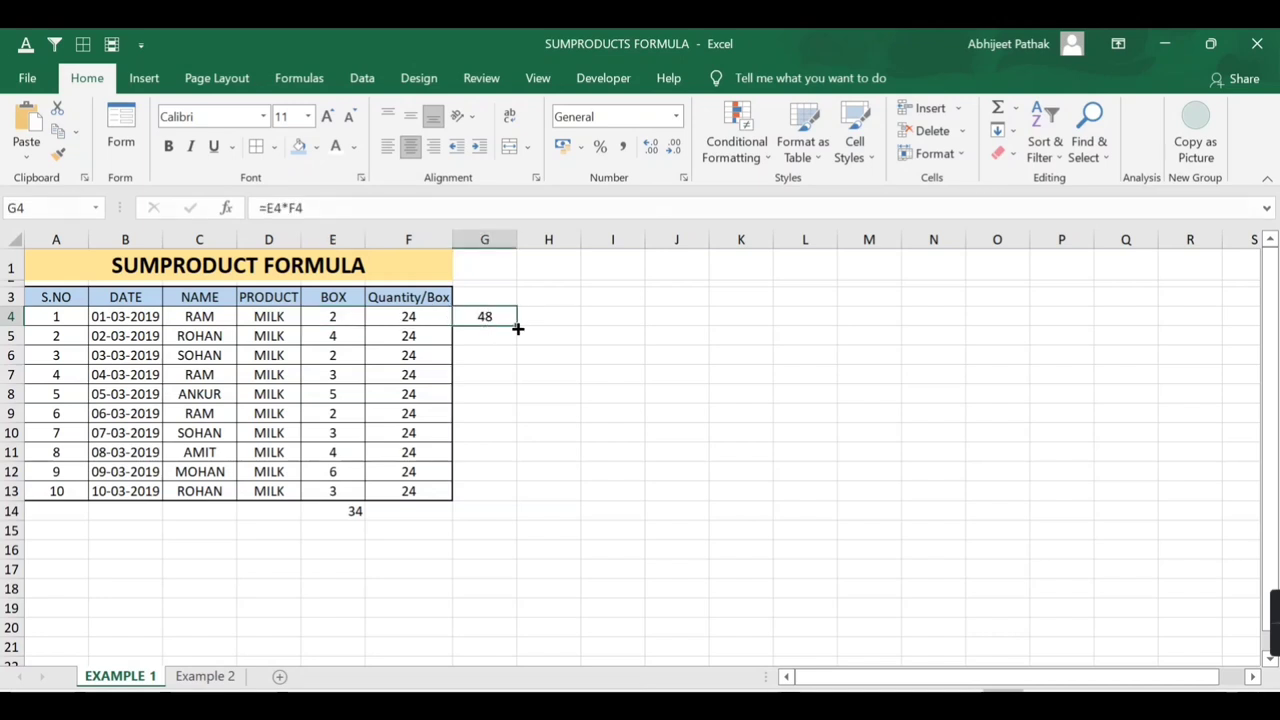
drag(517, 328, 510, 498)
Sum the products in G14 with =SUM(G4:G13), giving 816
click(486, 516)
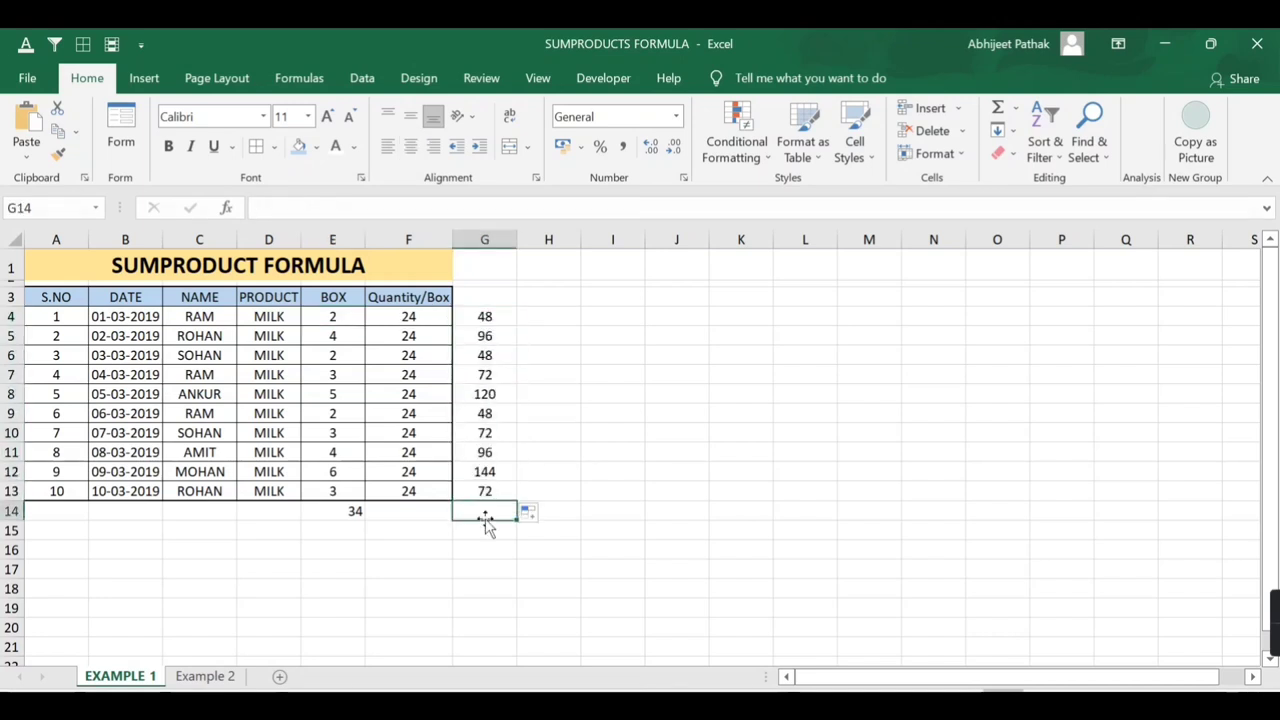
text(=sum)
key(Tab)
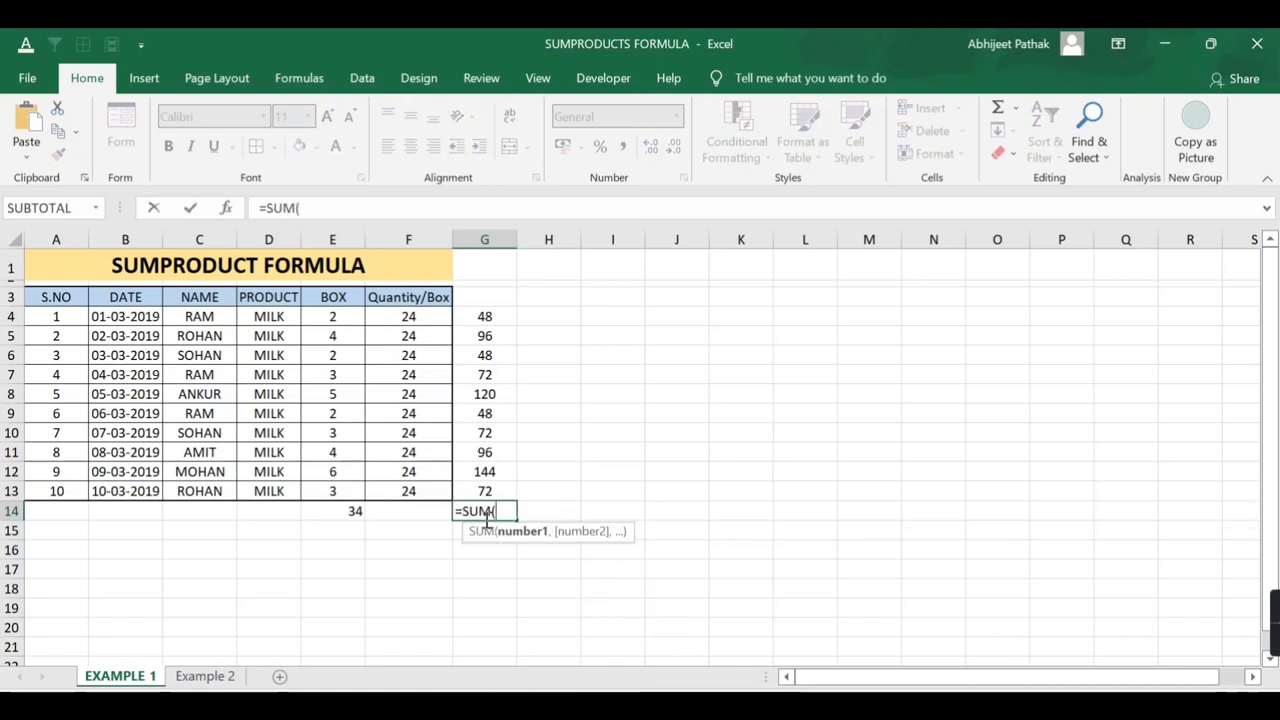
key(Up)
key(Up)
key(Up)
key(Up)
key(Up)
key(Up)
key(ctrl+shift+Down)
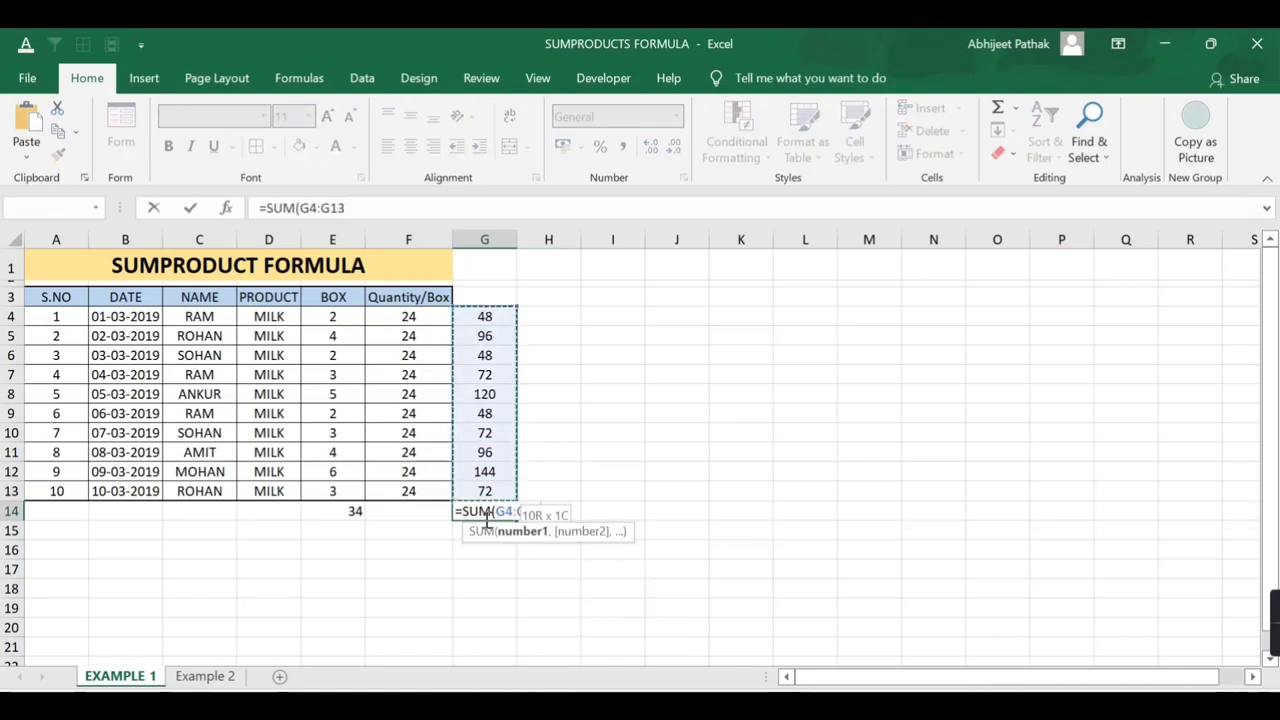
text())
key(Return)
key(Up)
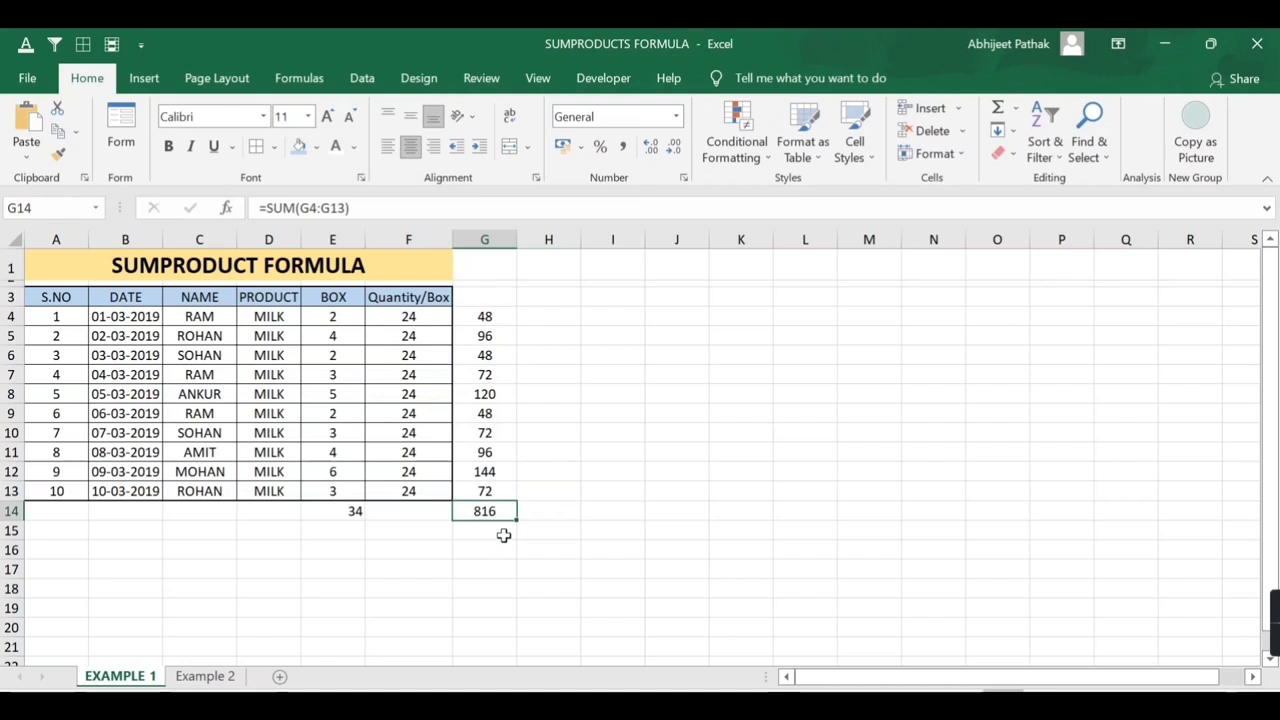
Review the BOX total of 34 and the product formula in G4
drag(317, 511, 443, 521)
click(478, 318)
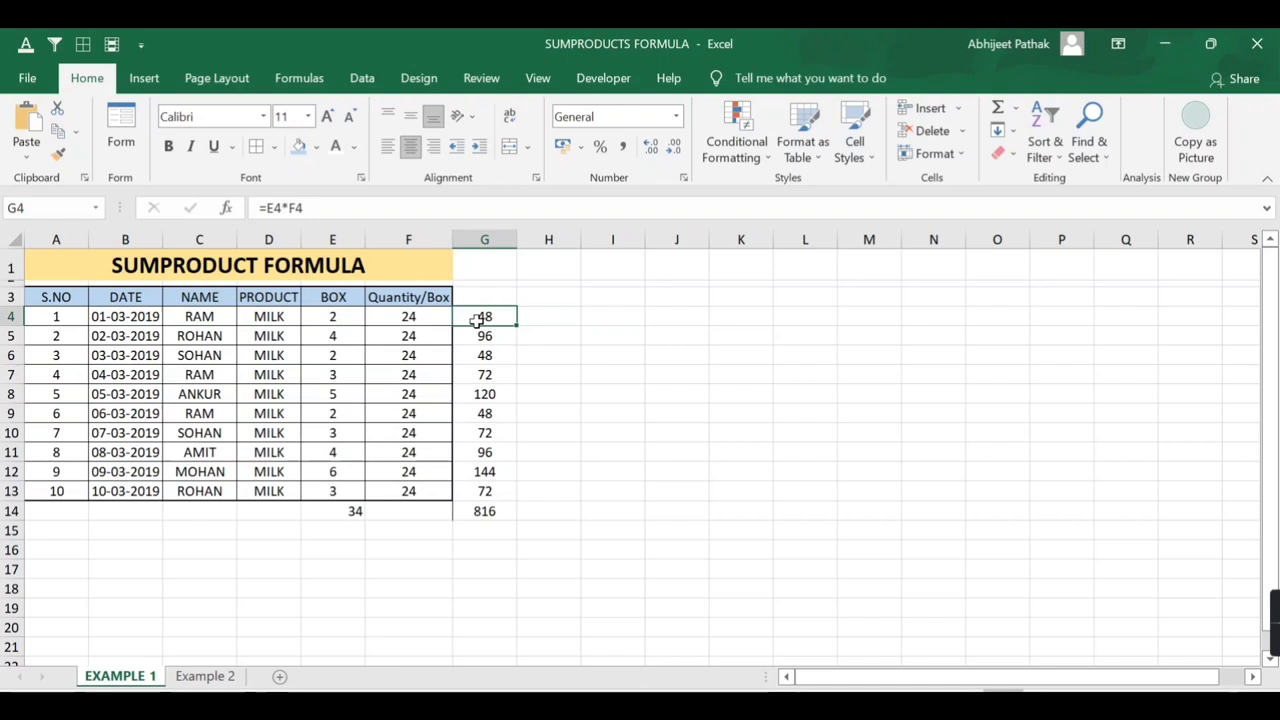
click(613, 530)
click(613, 471)
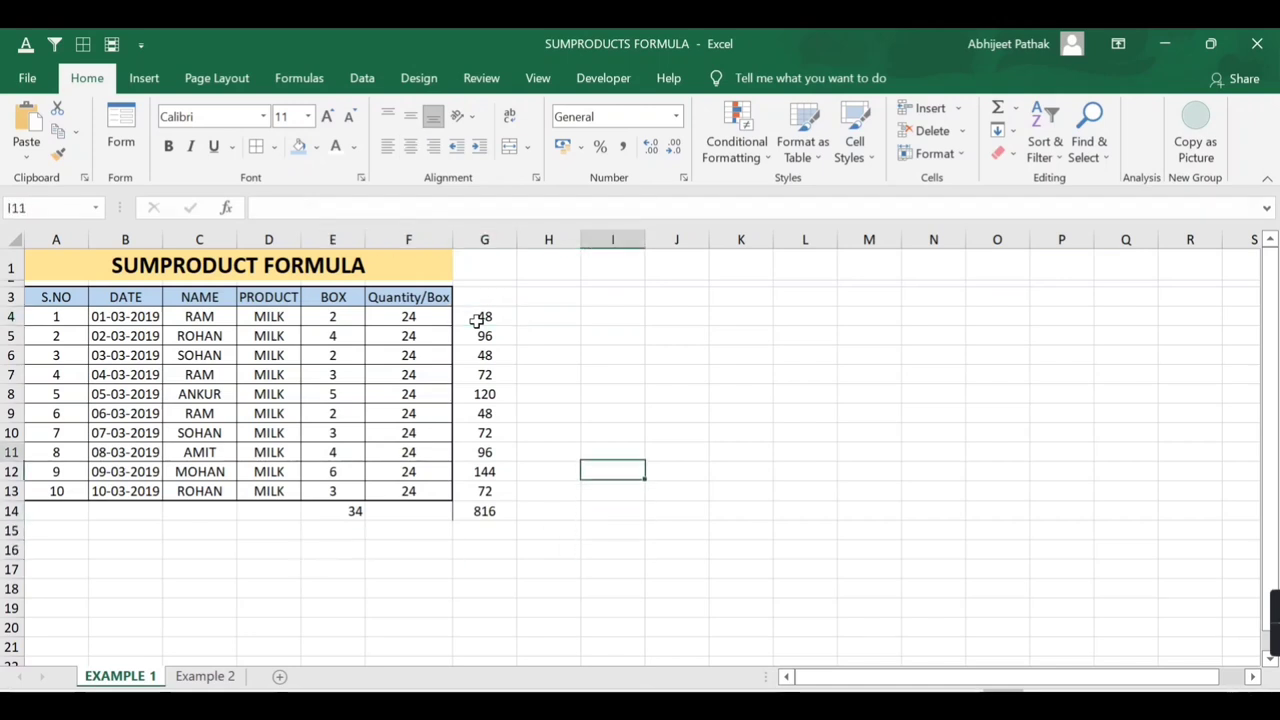
click(549, 297)
key(Down)
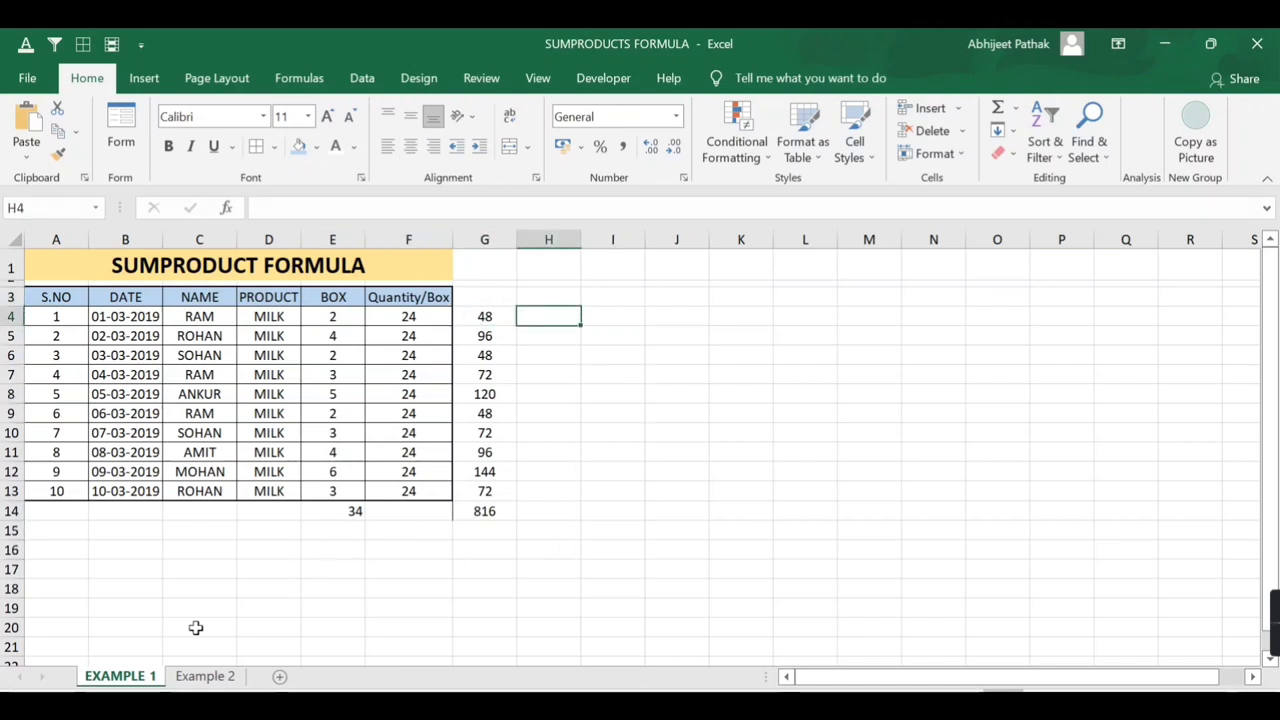
Start =SUMPRODUCT in D16 with E4:E13 as the first array
click(285, 548)
text(=)
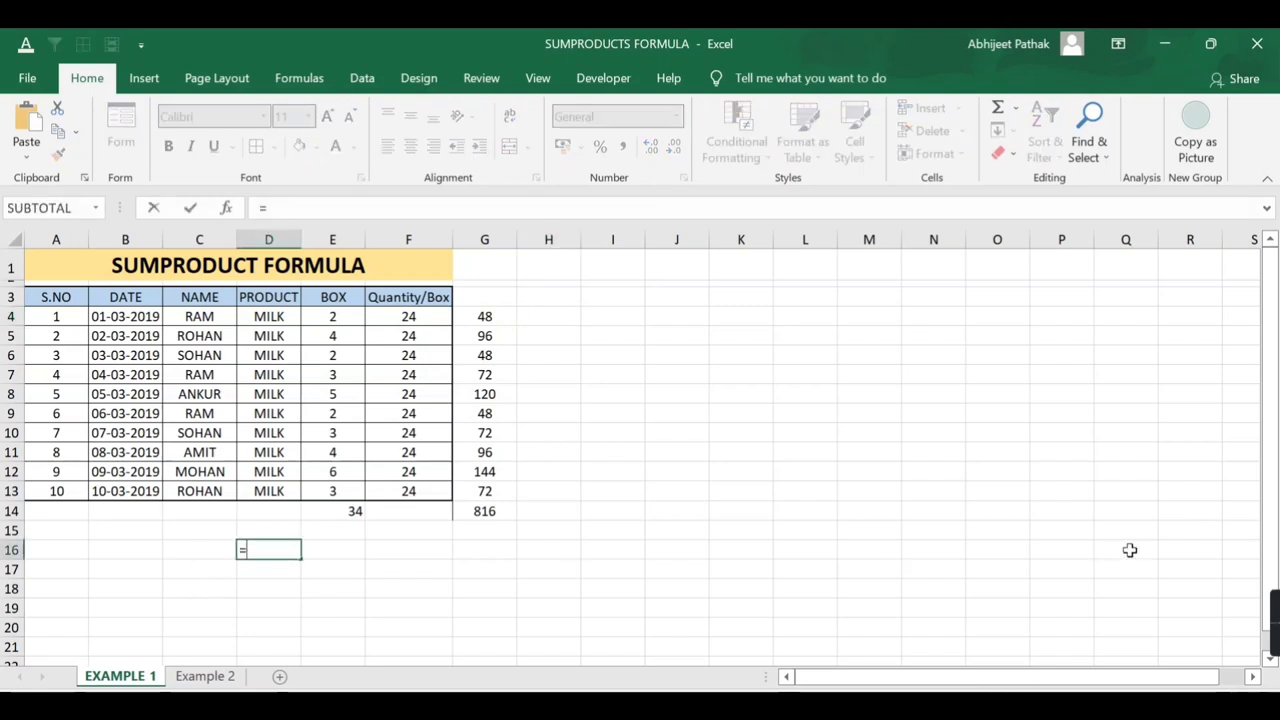
text(sumprod)
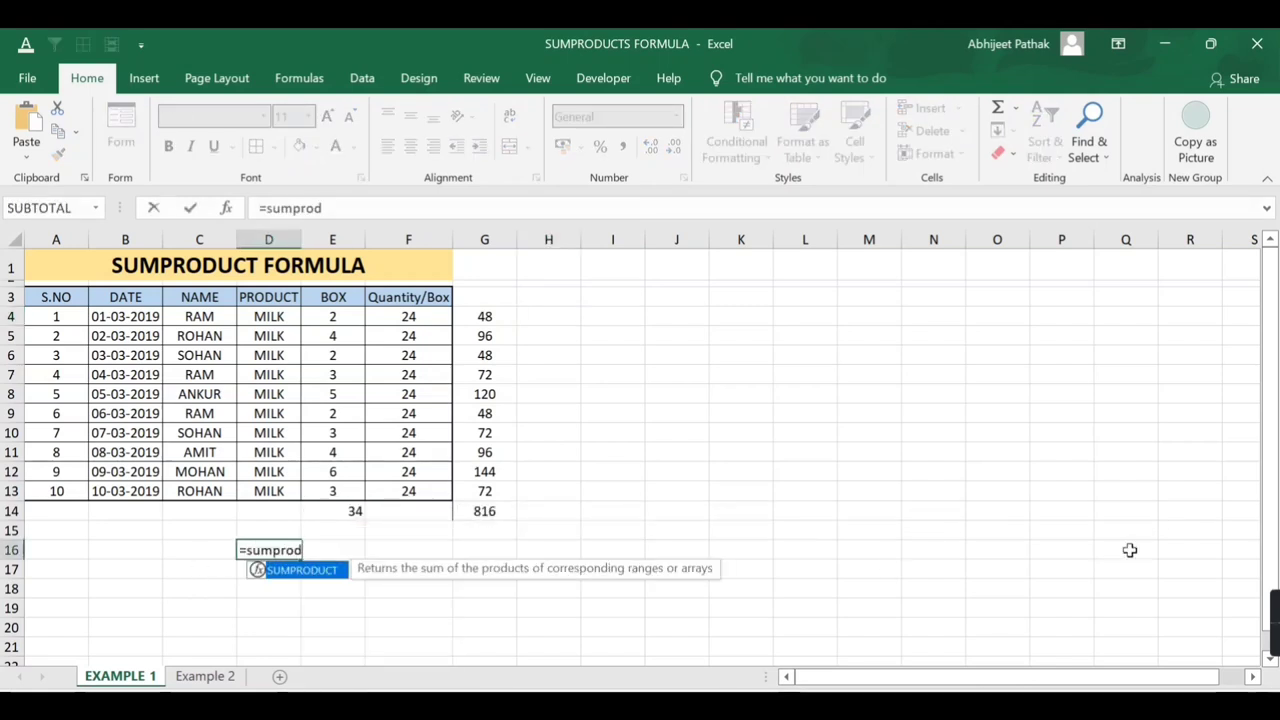
key(Tab)
key(Up)
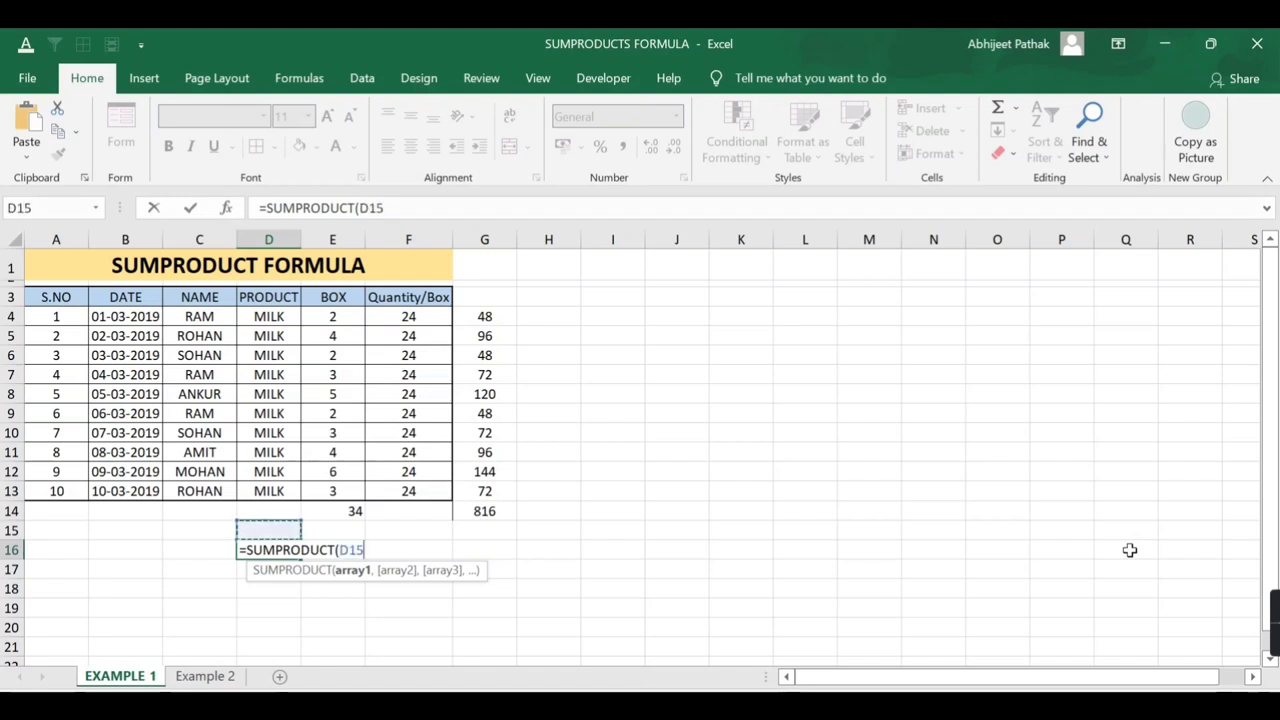
key(Up)
key(Up)
key(Up)
key(Right)
key(Up)
Add F4:F13 as the second array and enter the formula, returning 816
key(Up)
key(shift+Down)
key(shift+Down)
key(shift+Down)
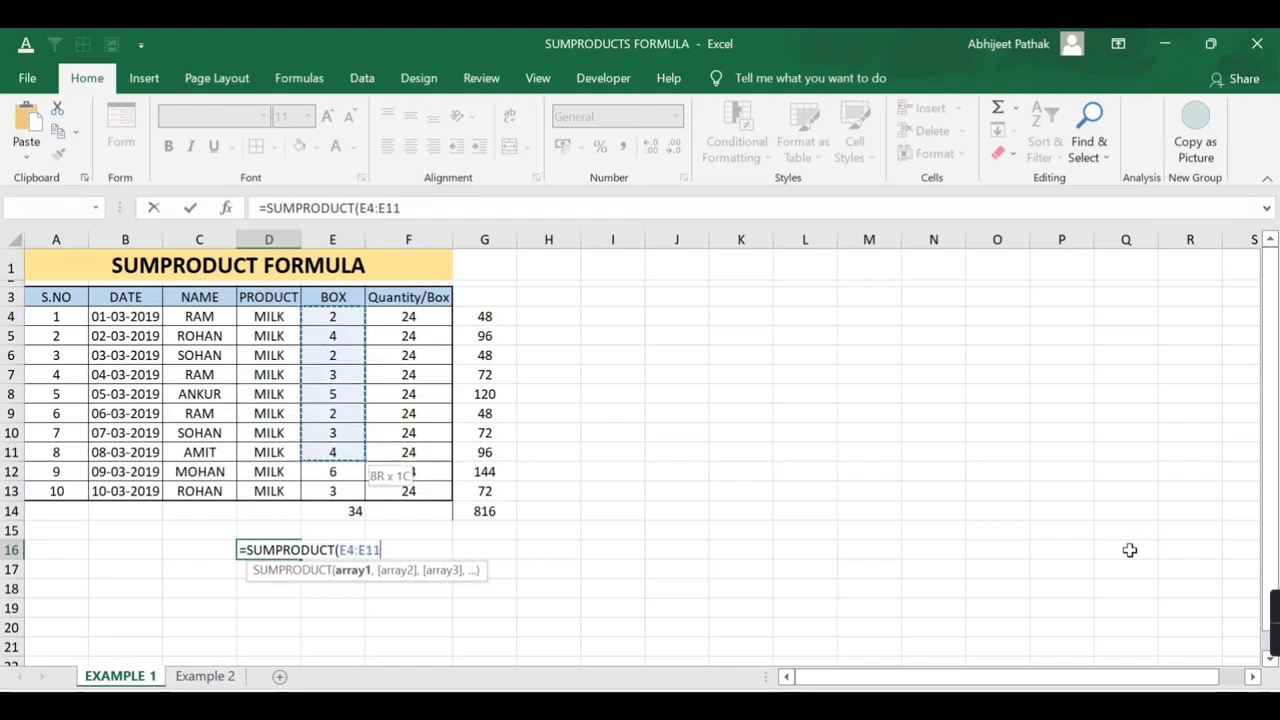
key(shift+Down)
key(shift+Down)
text(,)
key(Up)
key(Up)
key(Up)
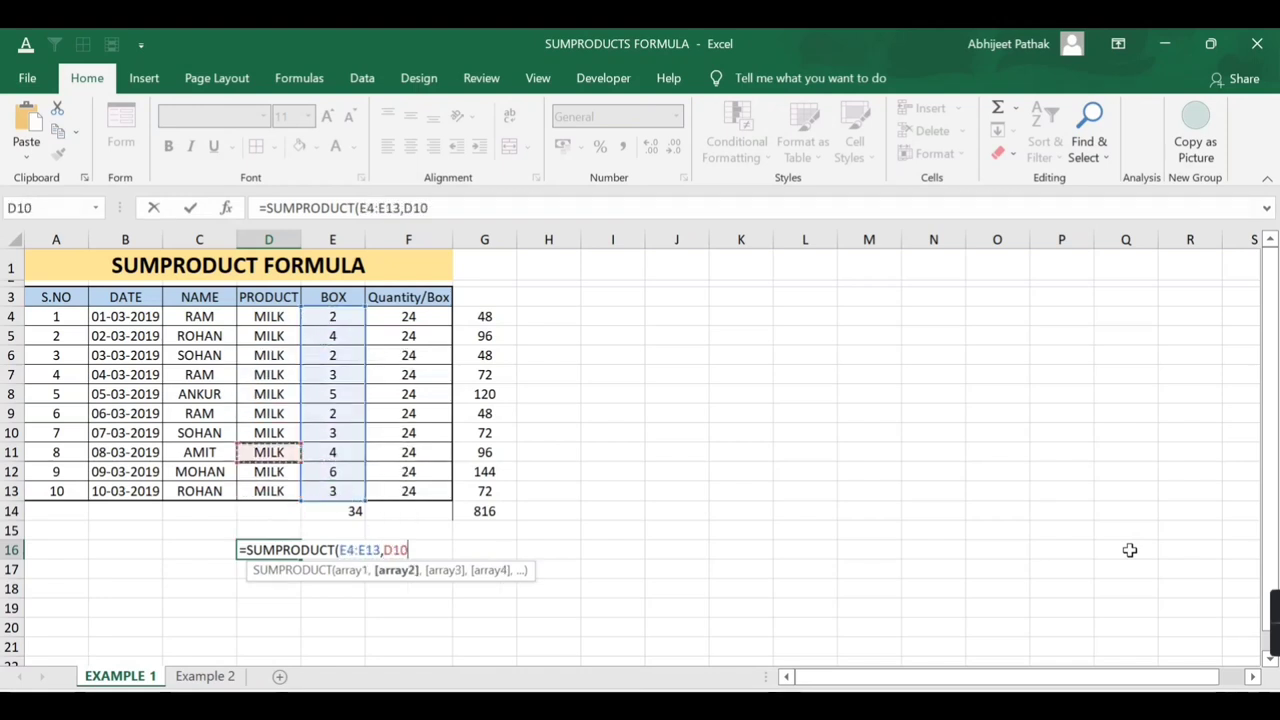
key(Up)
key(Up)
key(Up)
key(Right)
key(Right)
key(Down)
key(shift+Down)
key(shift+Down)
key(shift+Down)
key(shift+Down)
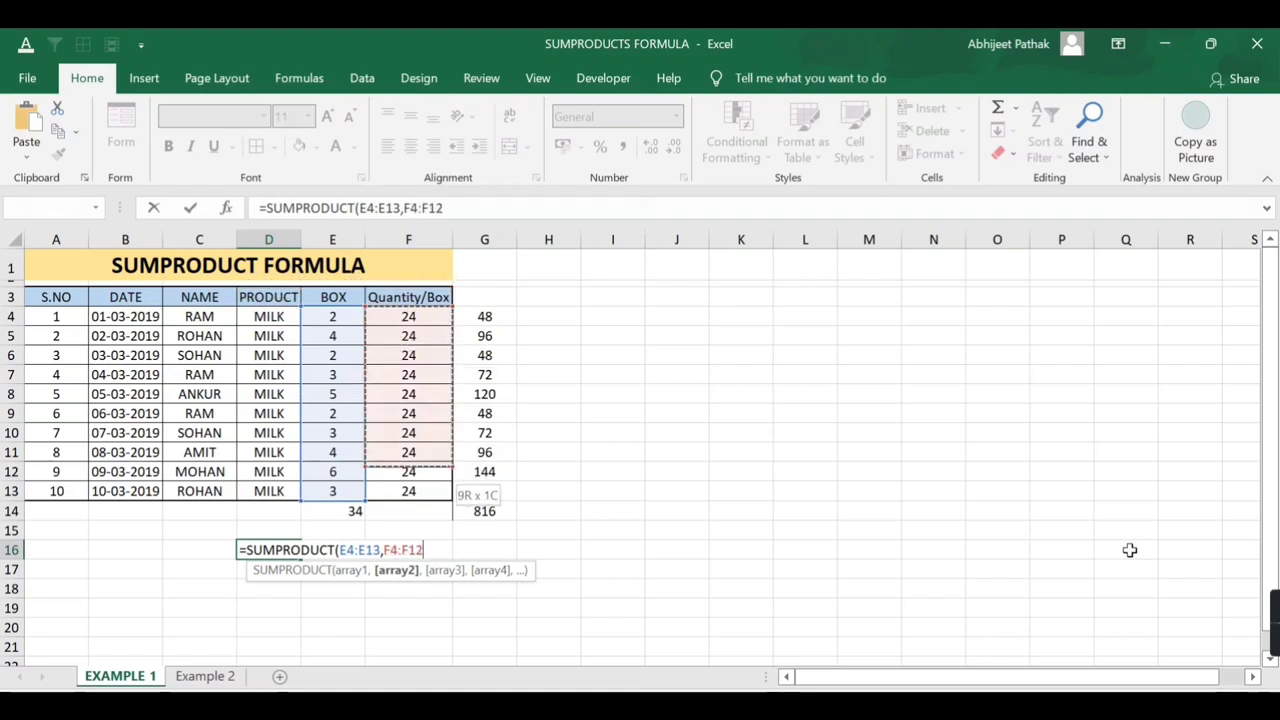
key(shift+Down)
text())
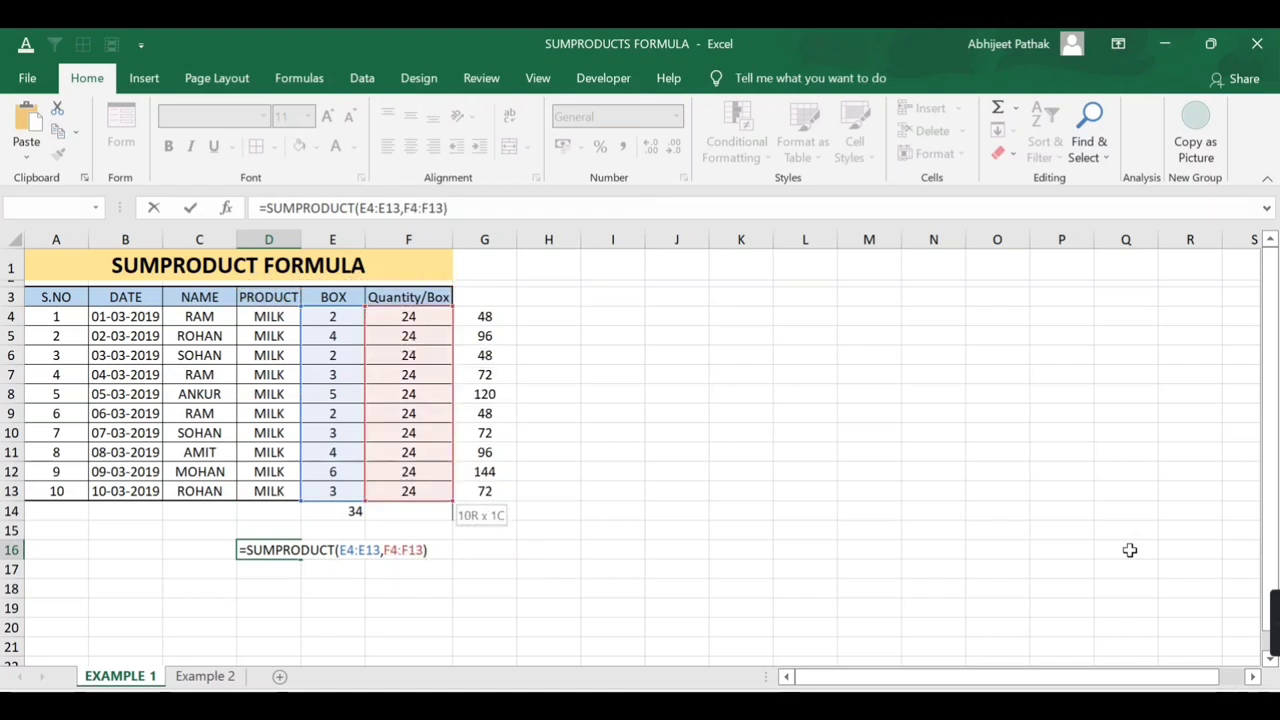
key(Return)
key(Up)
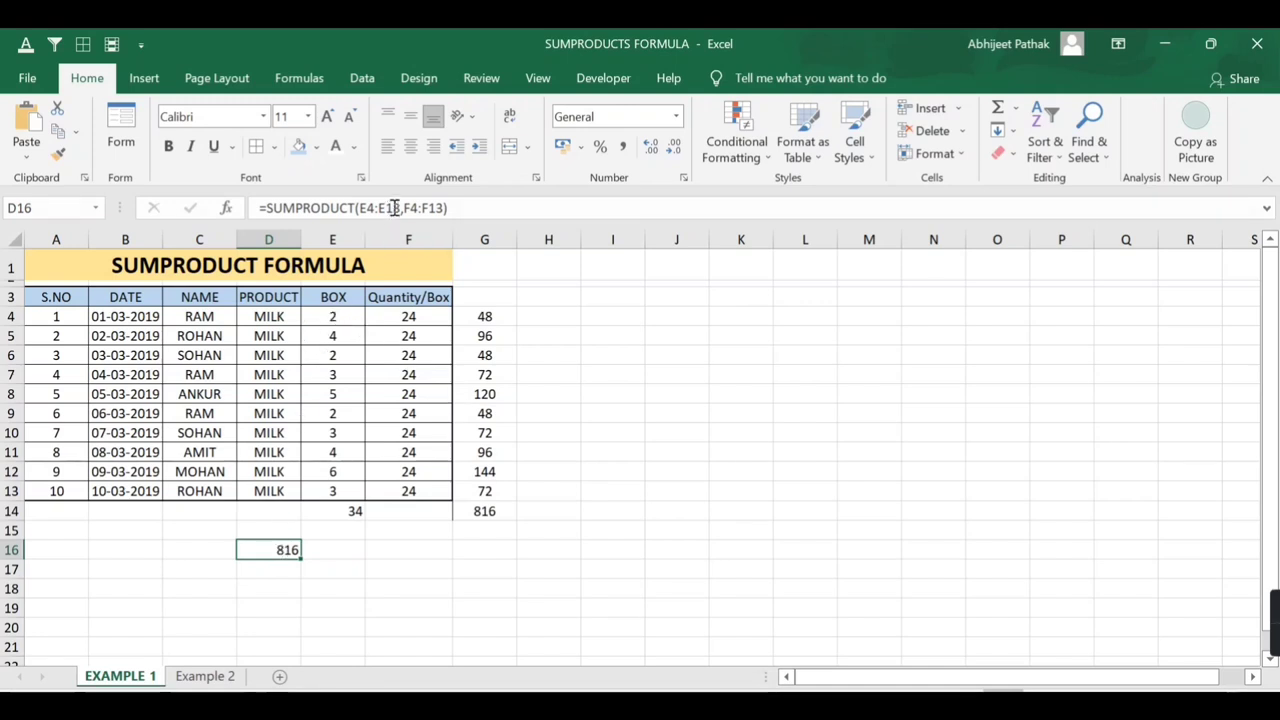
drag(332, 316, 332, 491)
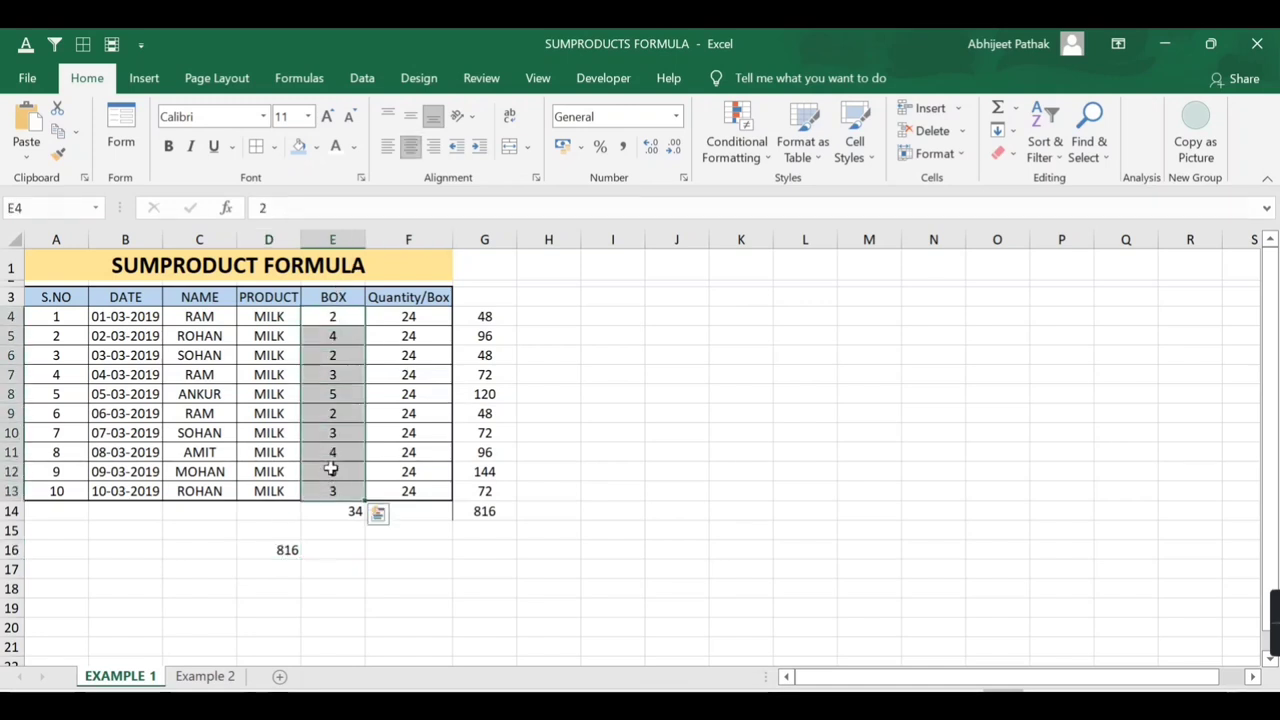
drag(408, 316, 408, 488)
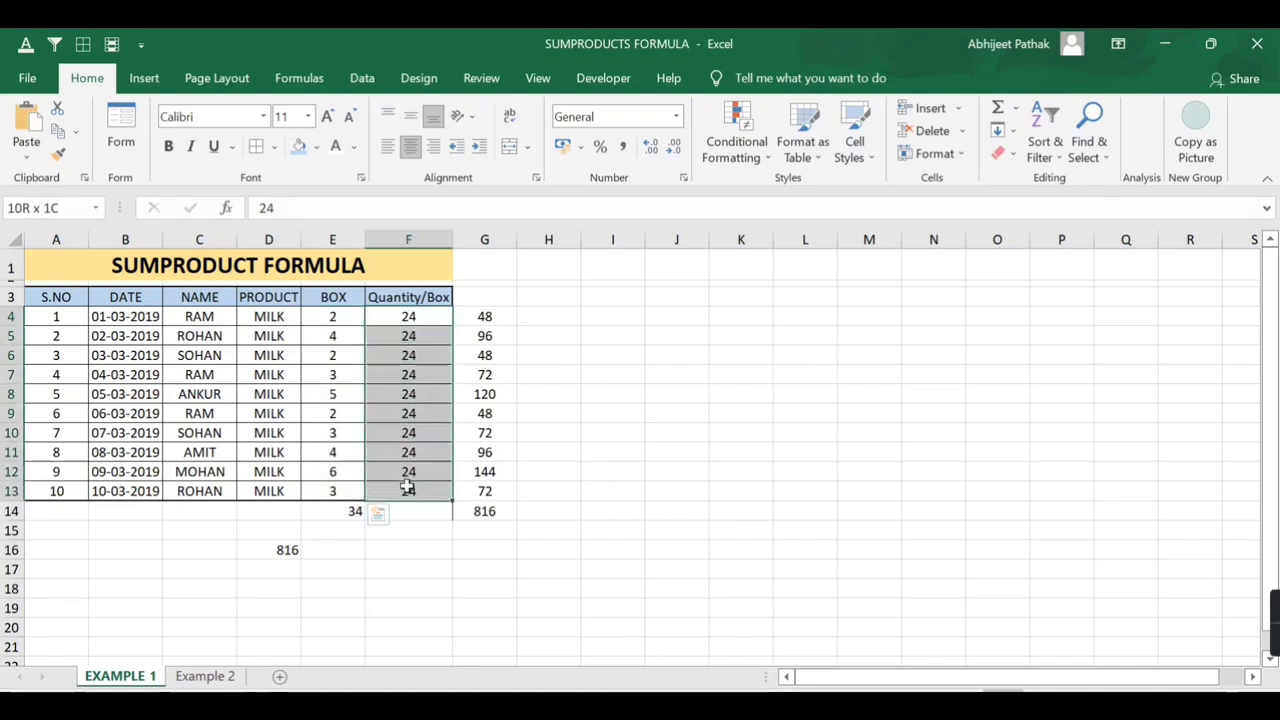
click(335, 318)
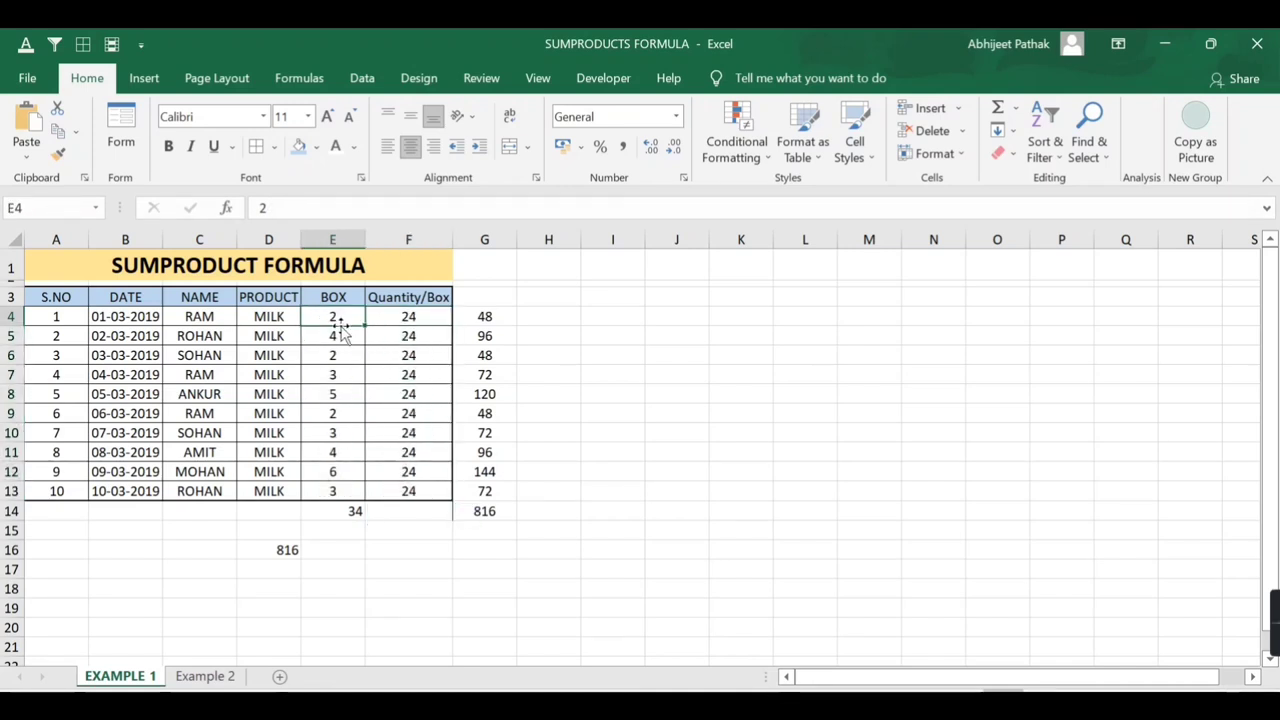
click(285, 550)
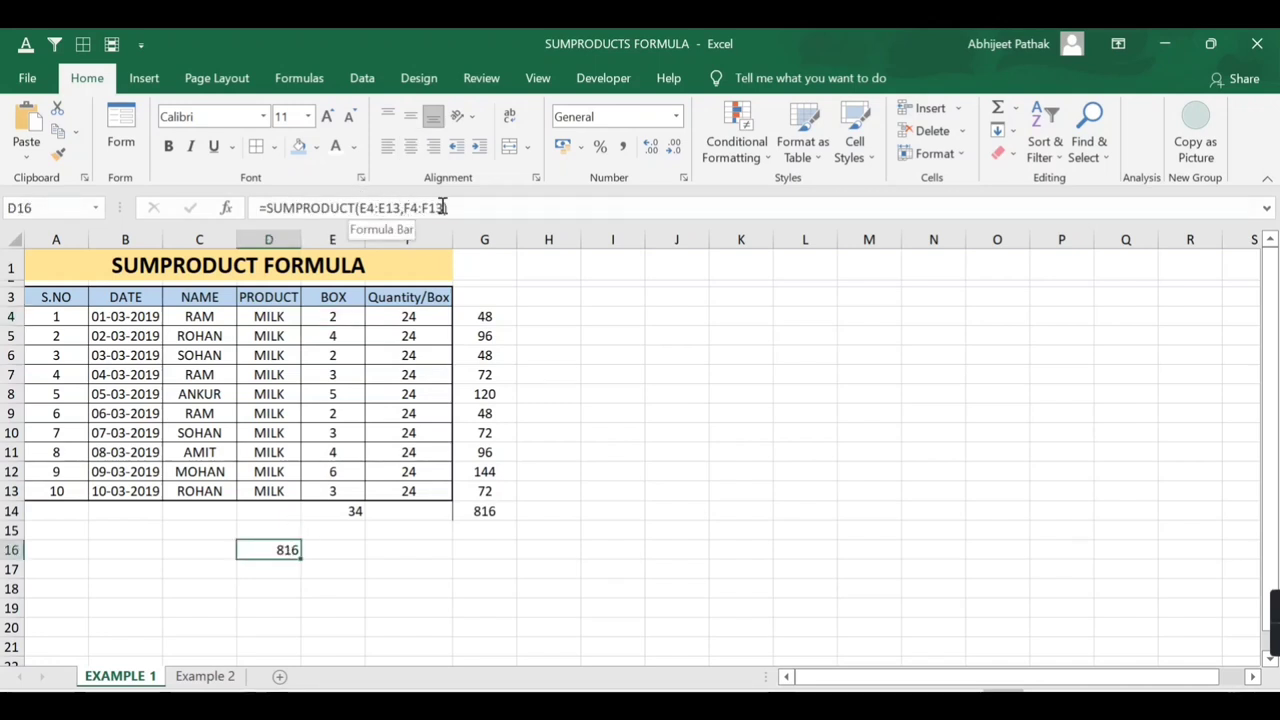
drag(333, 318, 333, 491)
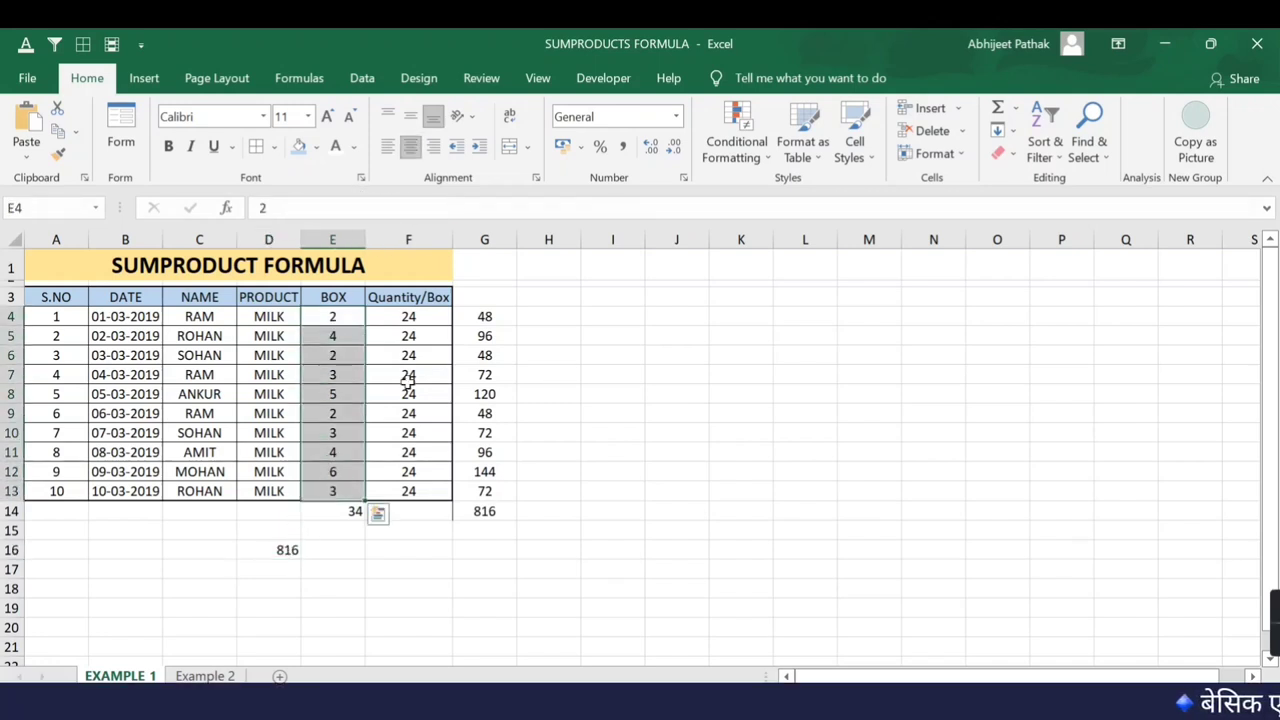
drag(415, 318, 415, 491)
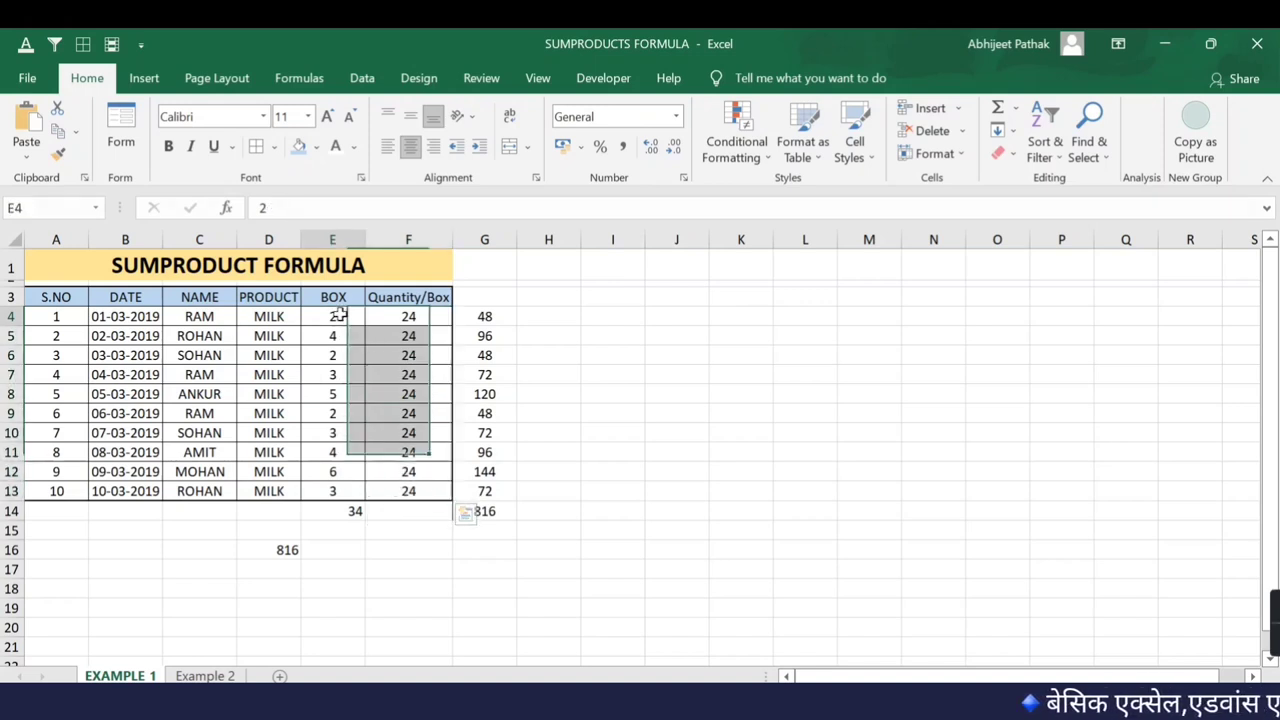
click(416, 315)
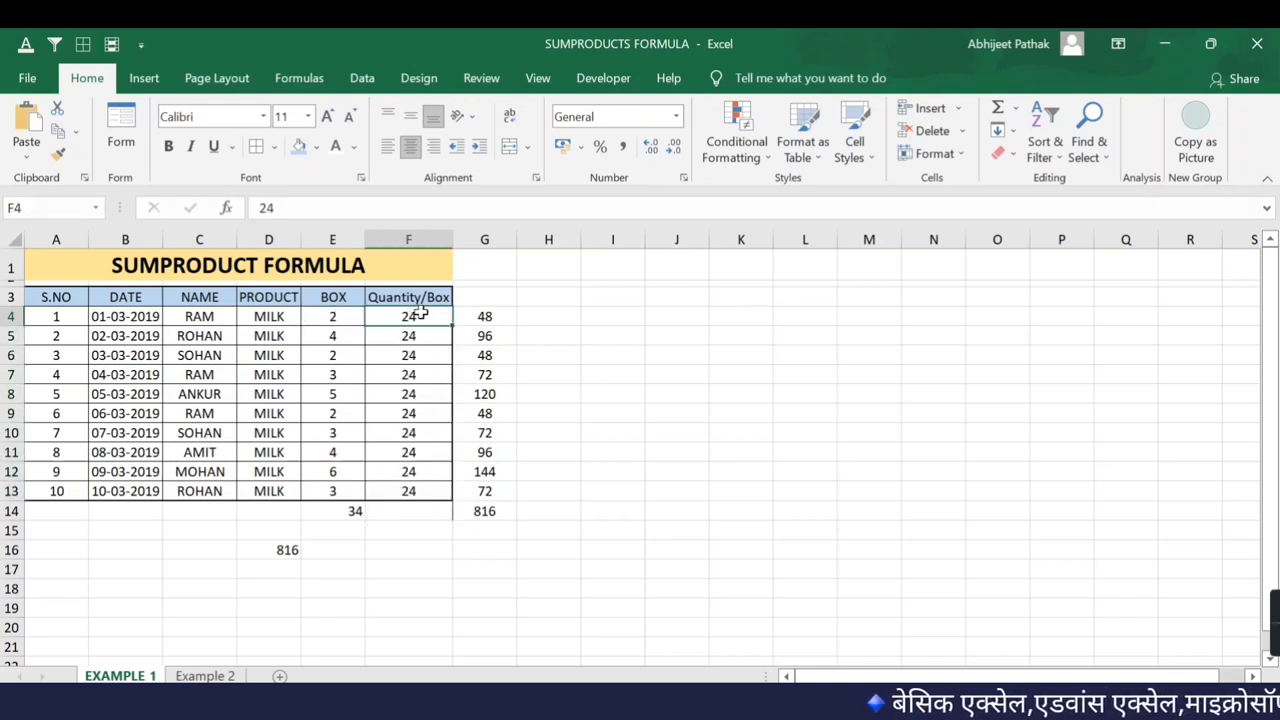
click(338, 338)
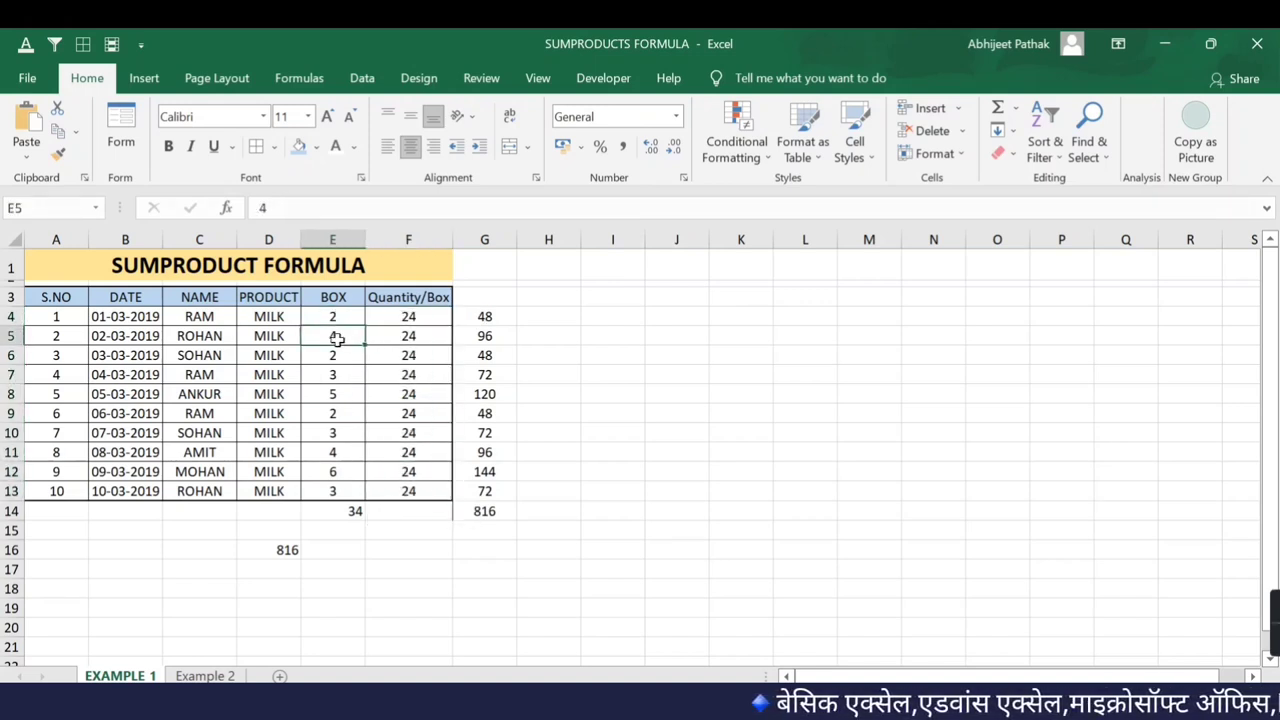
click(414, 335)
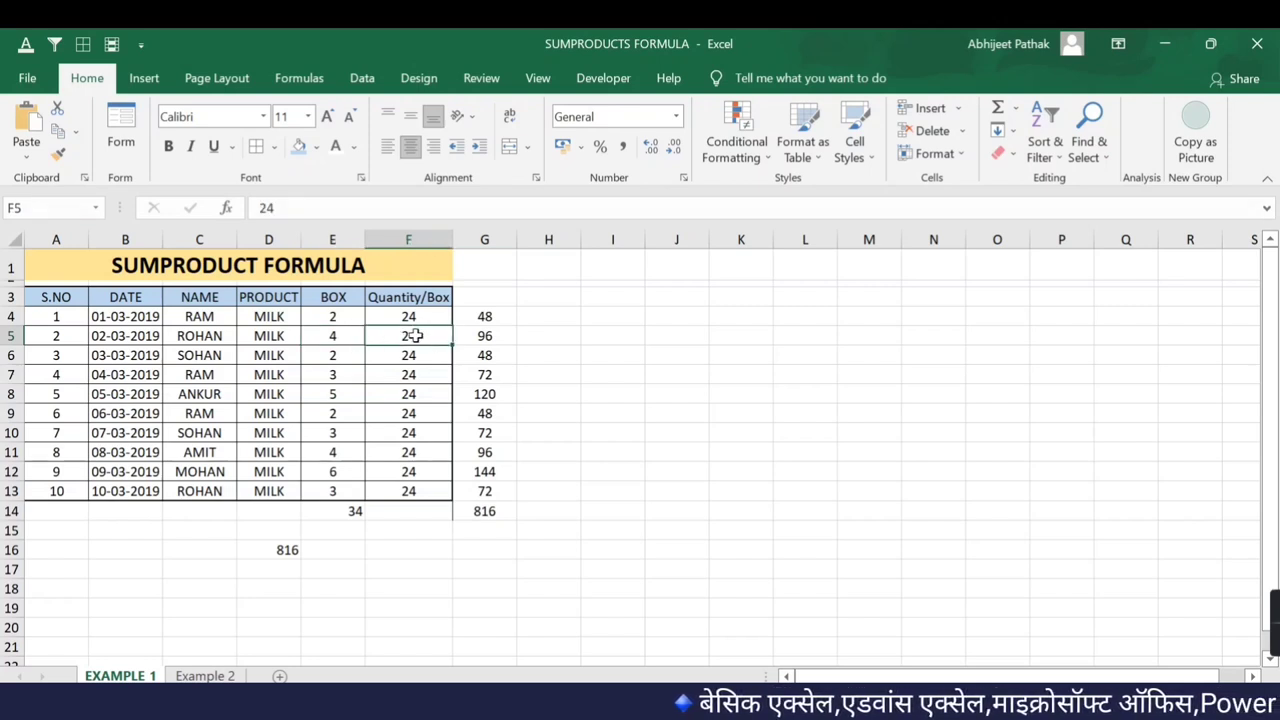
click(334, 358)
click(420, 354)
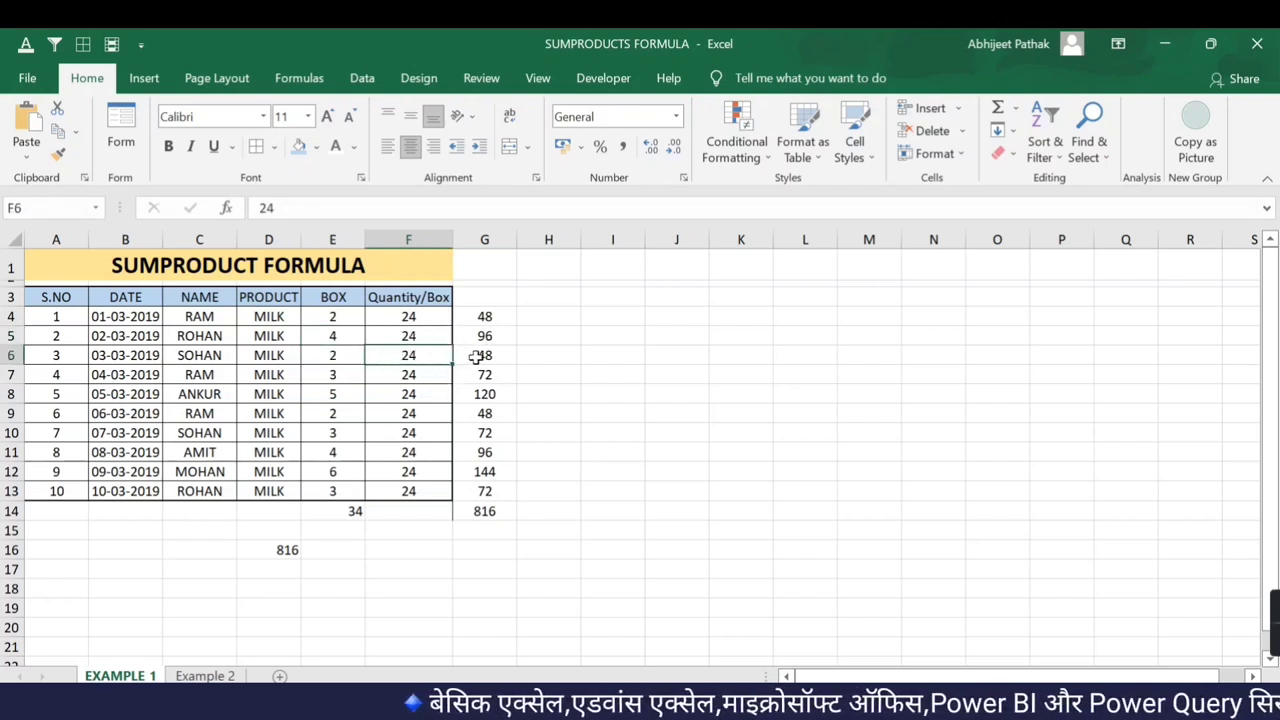
click(280, 549)
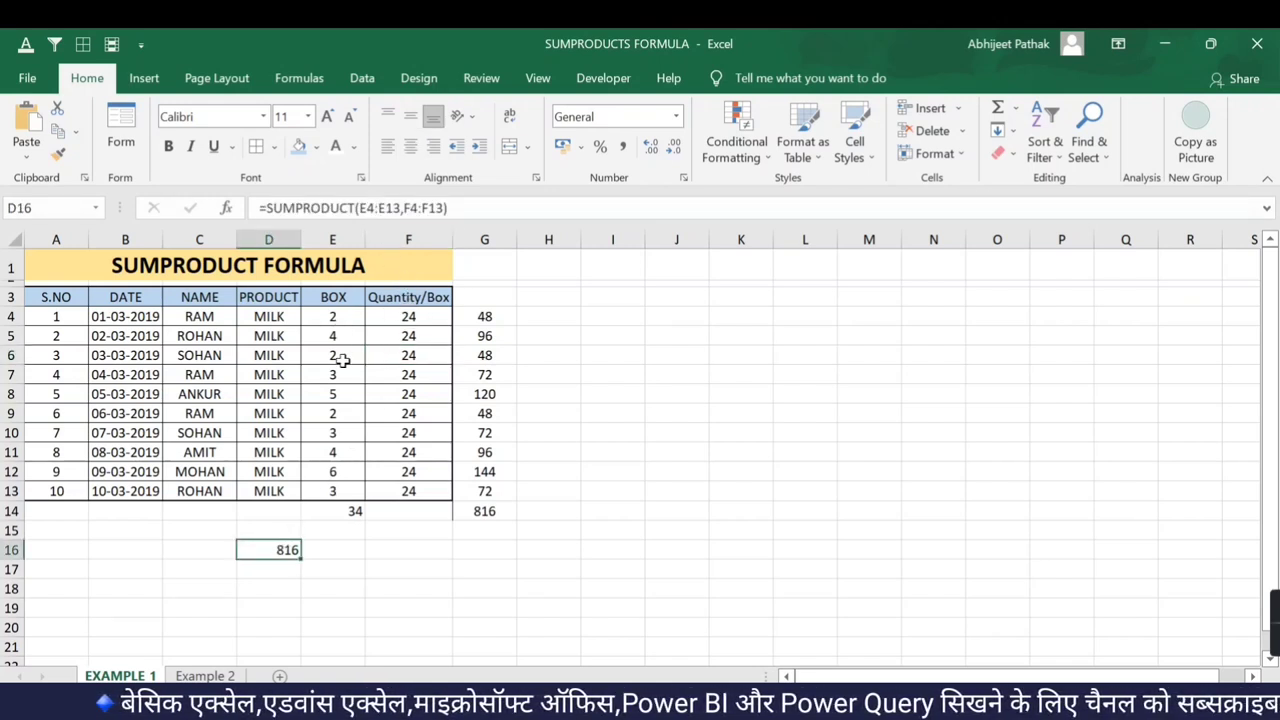
click(497, 317)
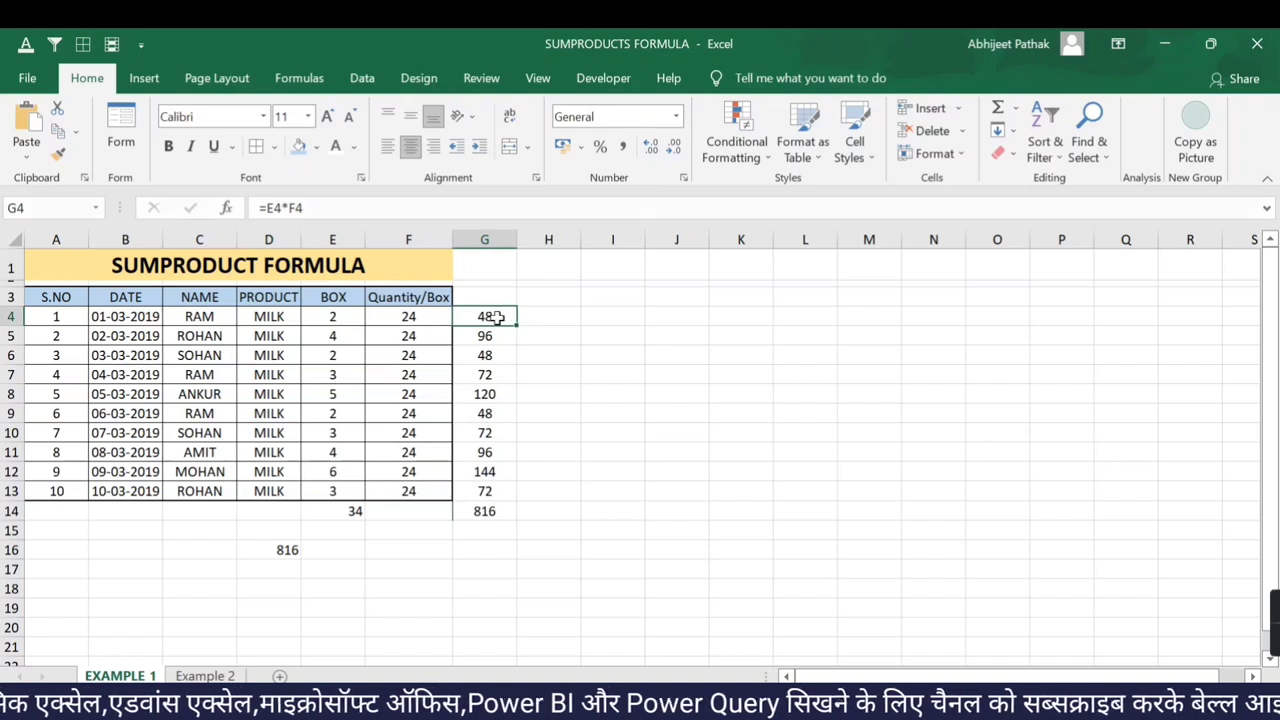
drag(495, 325, 484, 511)
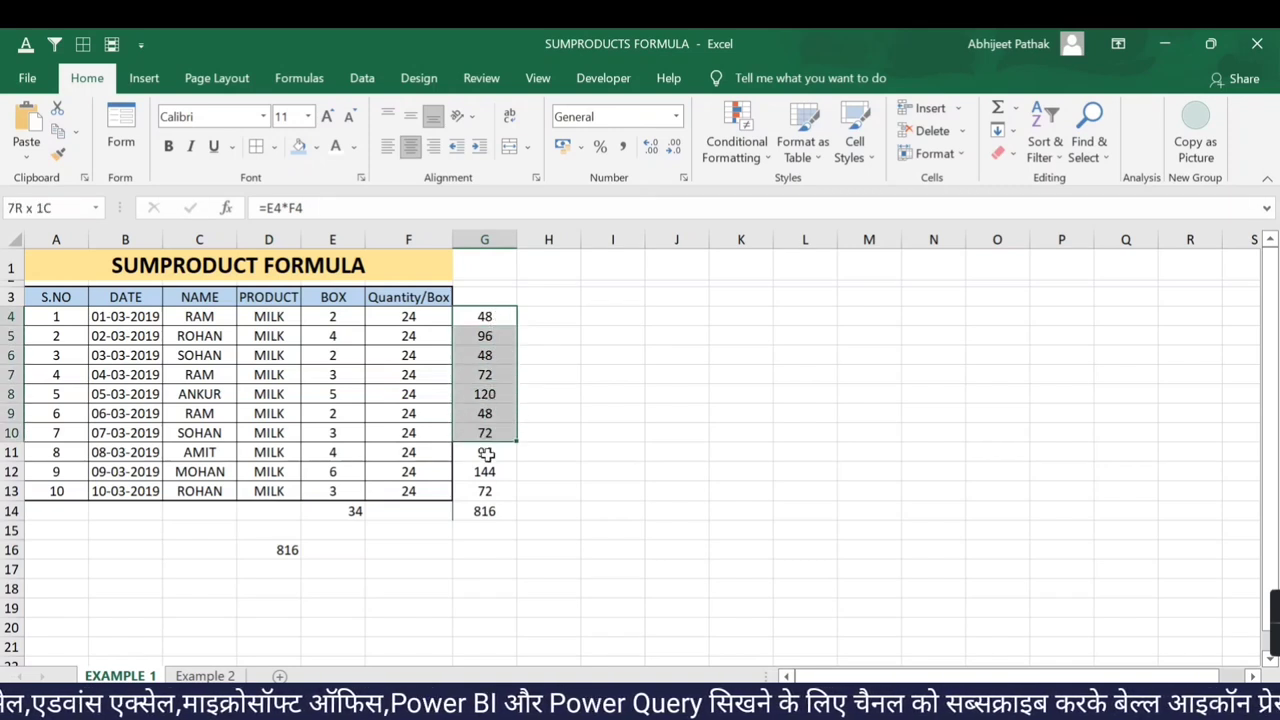
click(285, 552)
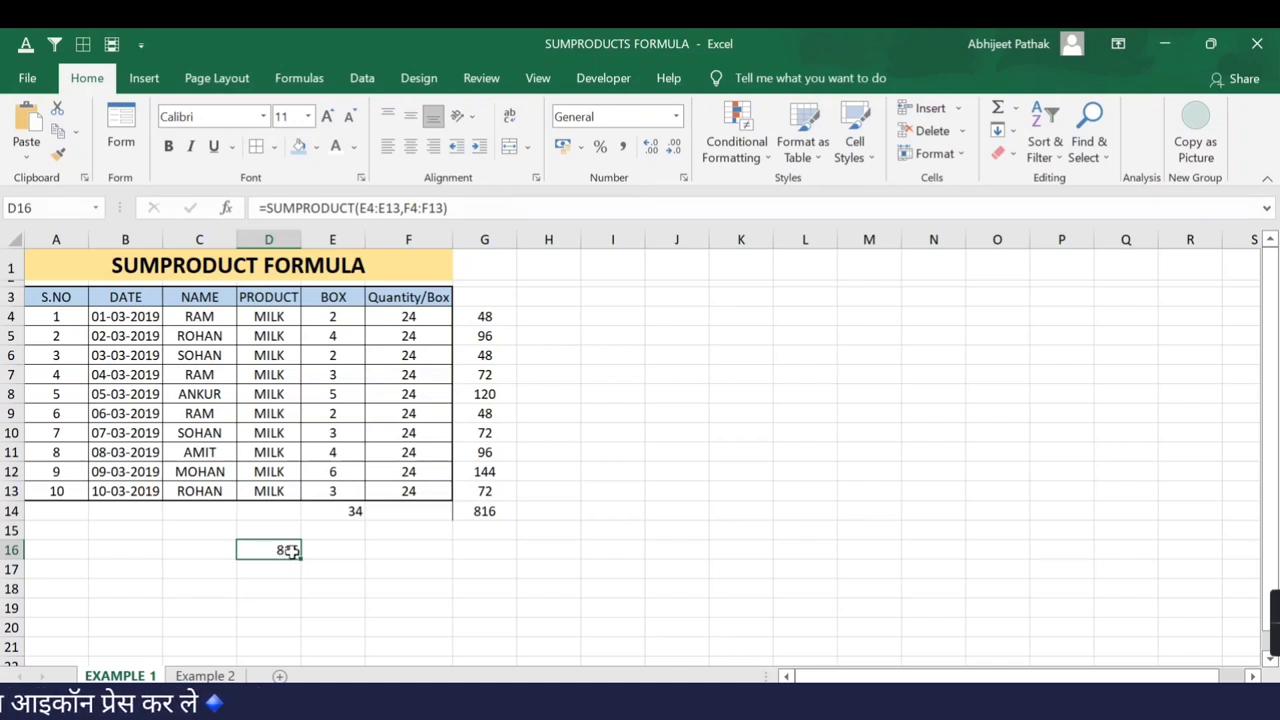
click(422, 316)
click(545, 315)
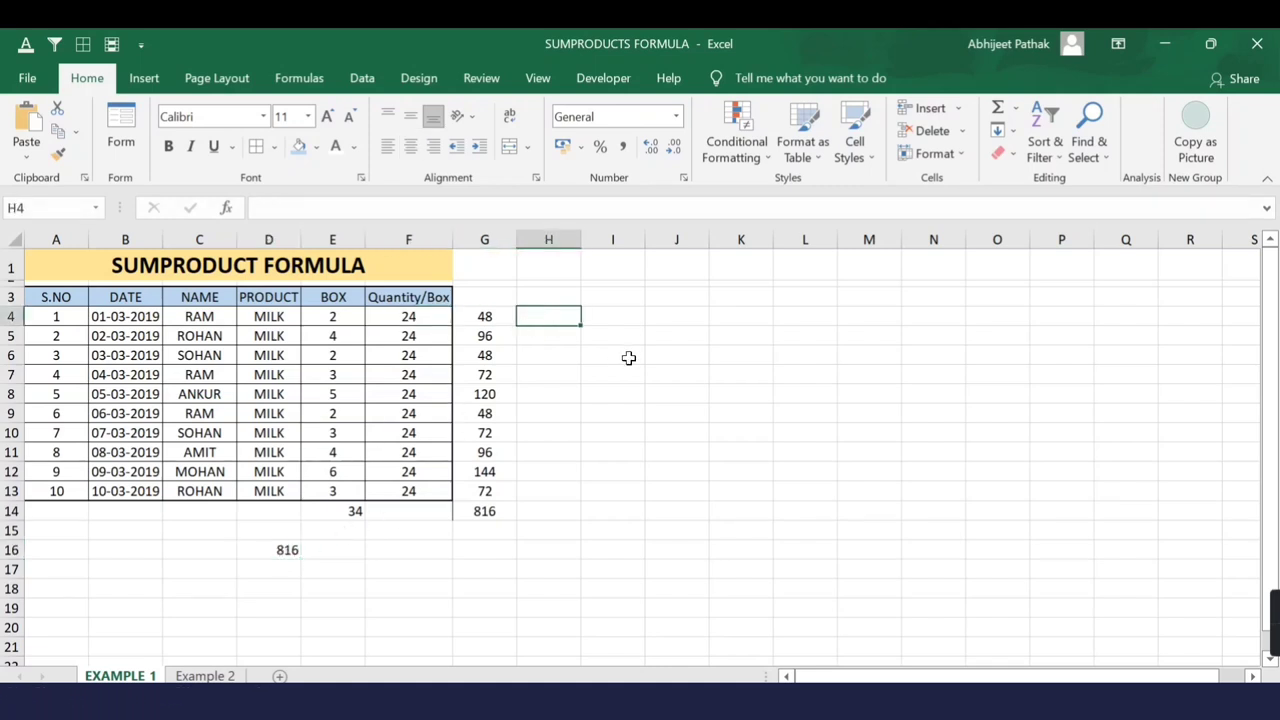
Delete the column G products and their total in G4:G14
key(Left)
key(ctrl+shift+Down)
key(Delete)
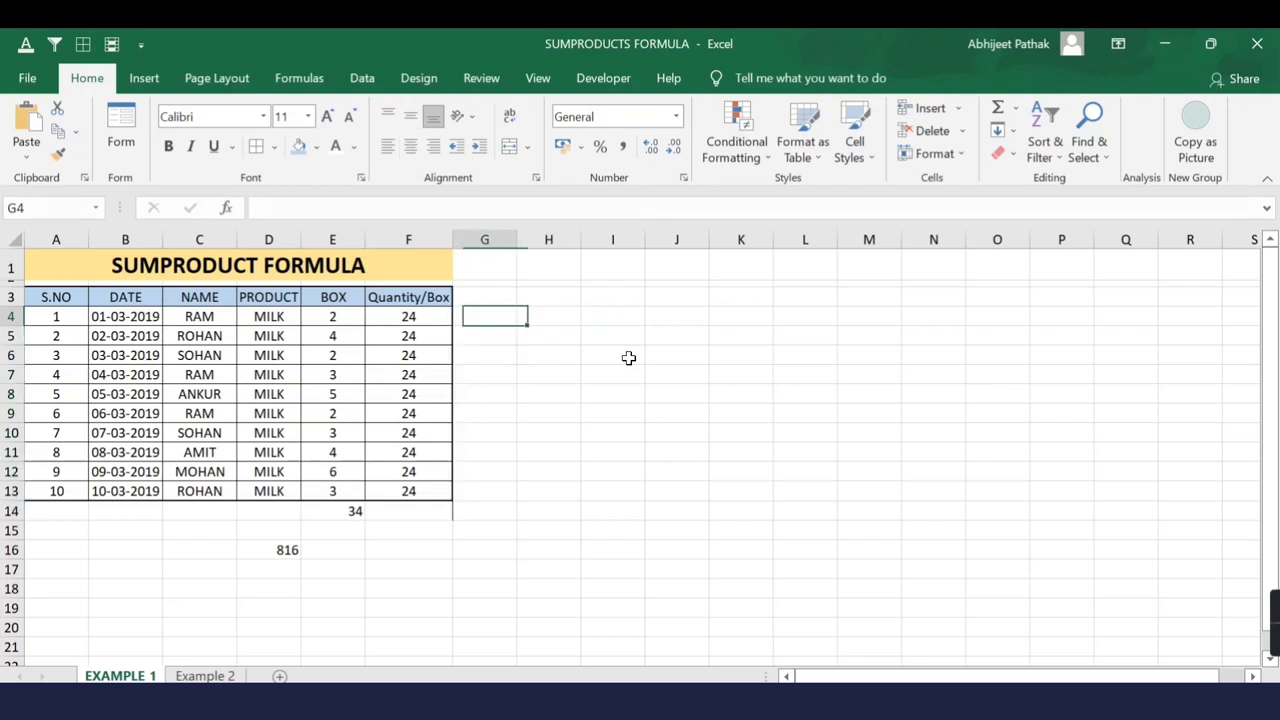
Fill G4 through G13 with the value 3
text(3)
key(ctrl+Return)
key(ctrl+c)
key(Down)
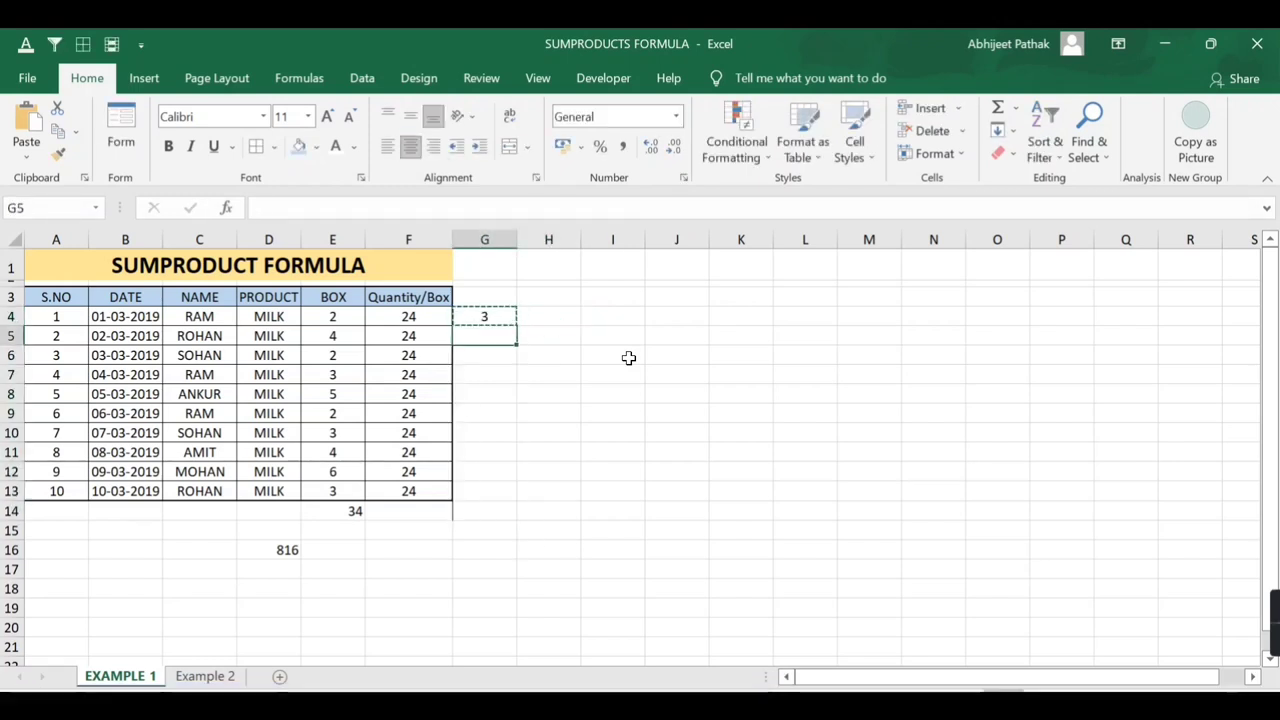
key(shift+Down)
key(shift+Down)
key(shift+Down)
key(shift+Down)
key(shift+Down)
key(shift+Down)
key(ctrl+v)
key(Escape)
key(Left)
key(Left)
key(Down)
key(Down)
key(Down)
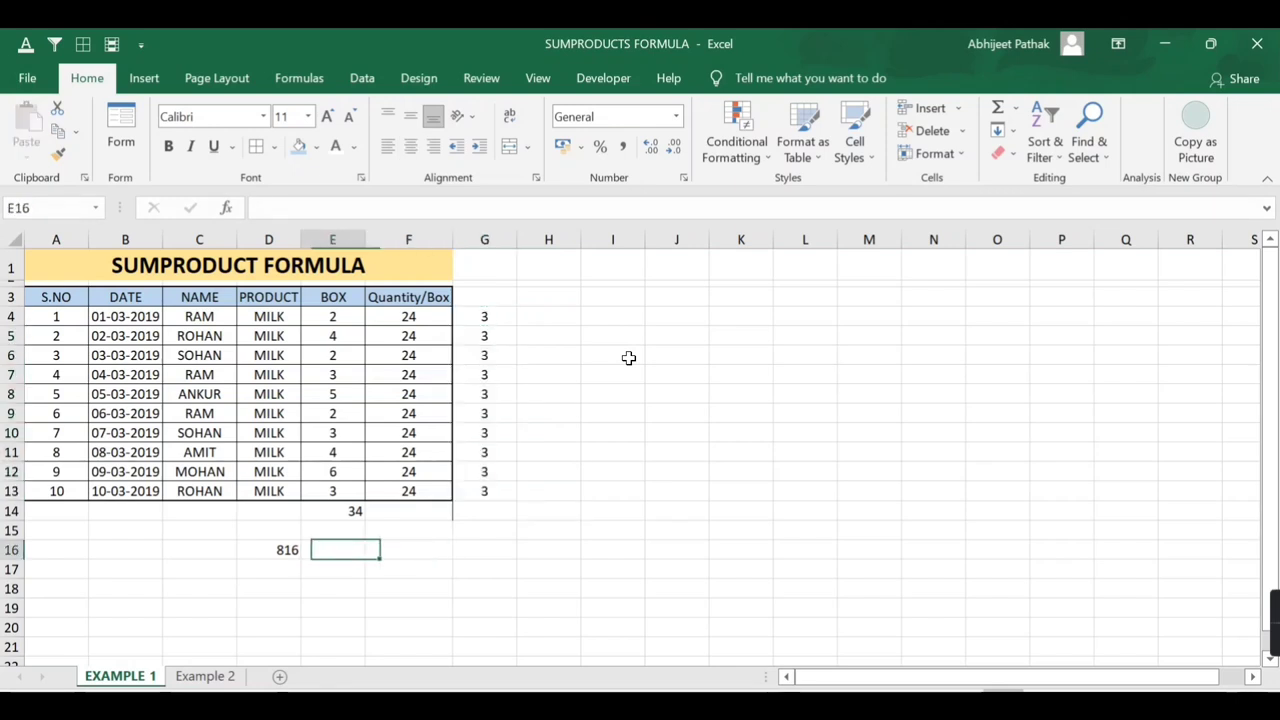
Start =SUMPRODUCT in E16 with E4:E13 as the first array
text(=sum)
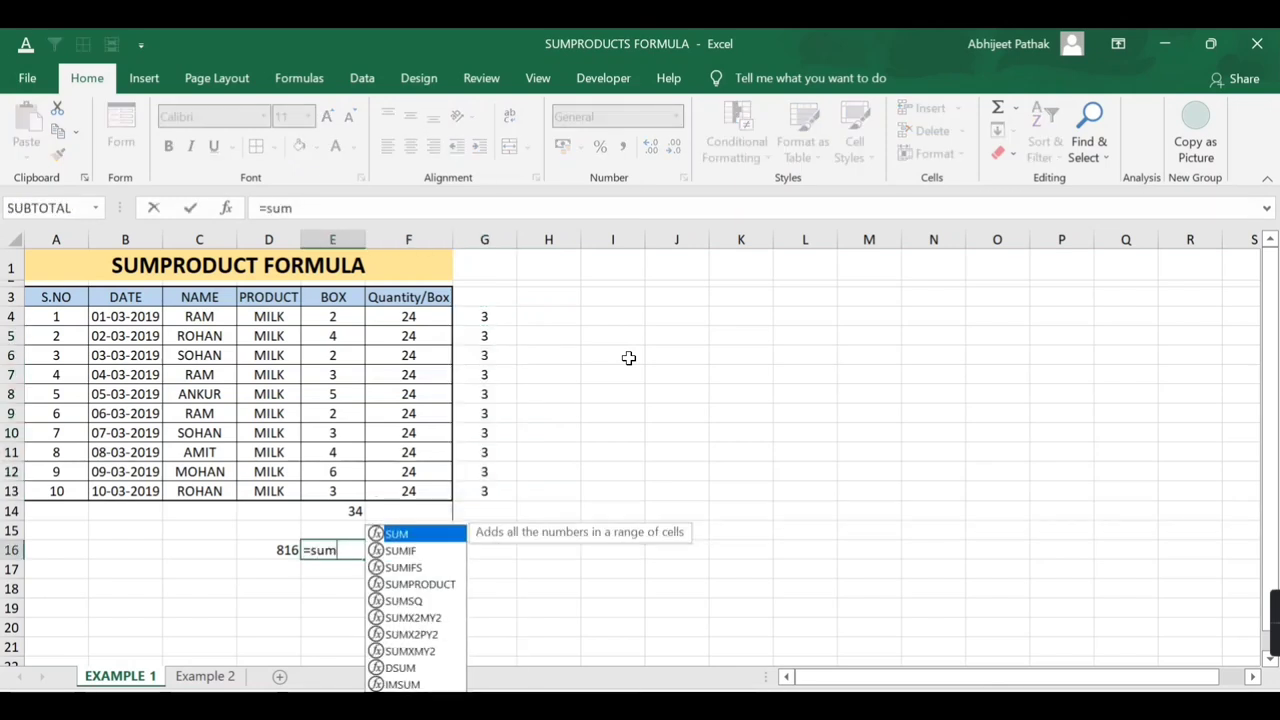
text(pr)
key(Tab)
key(Up)
key(Up)
key(Up)
key(Up)
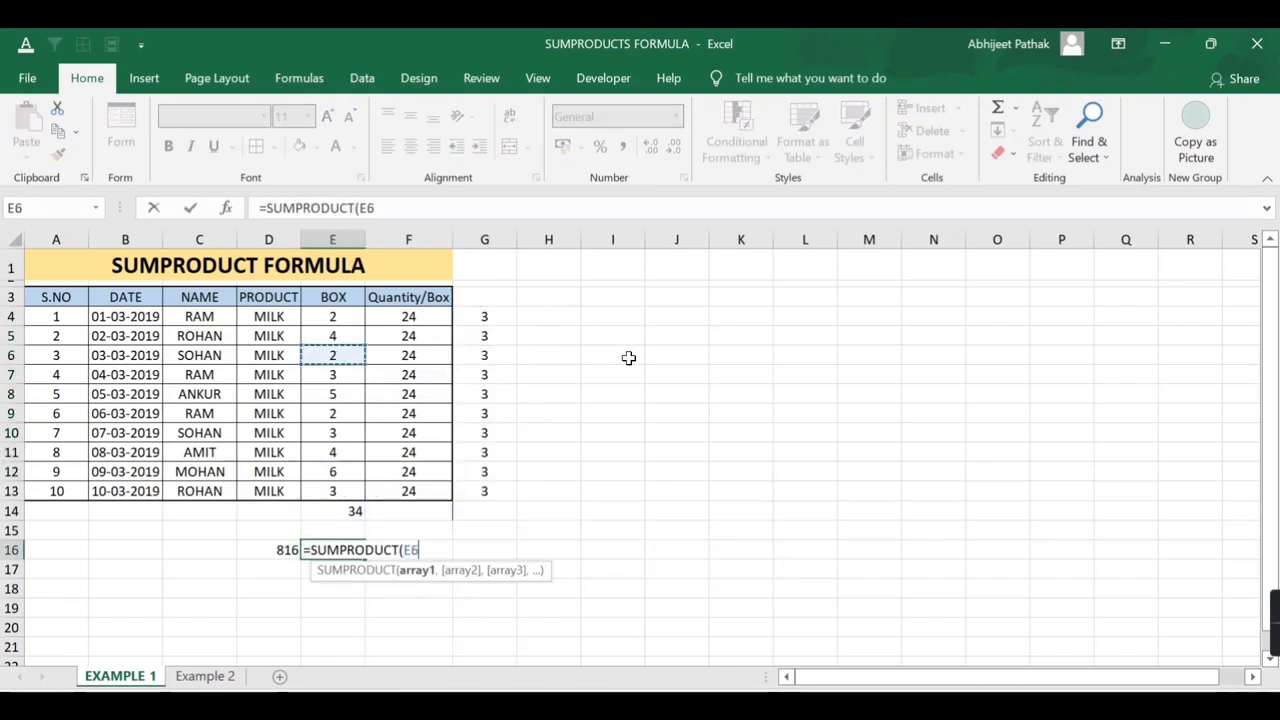
key(Up)
key(Up)
key(ctrl+shift+Down)
key(shift+Up)
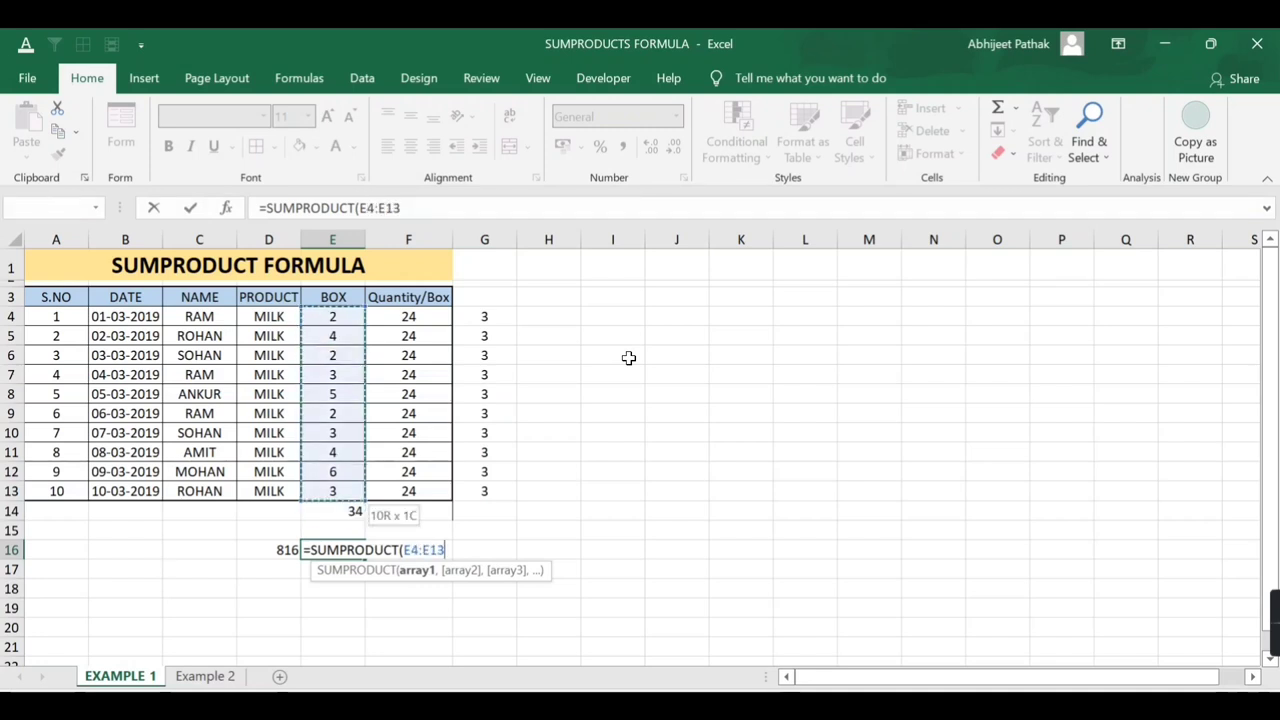
text(,)
Add F4:F13 as the second array of the E16 formula
key(Up)
key(Down)
key(Up)
key(Up)
key(Up)
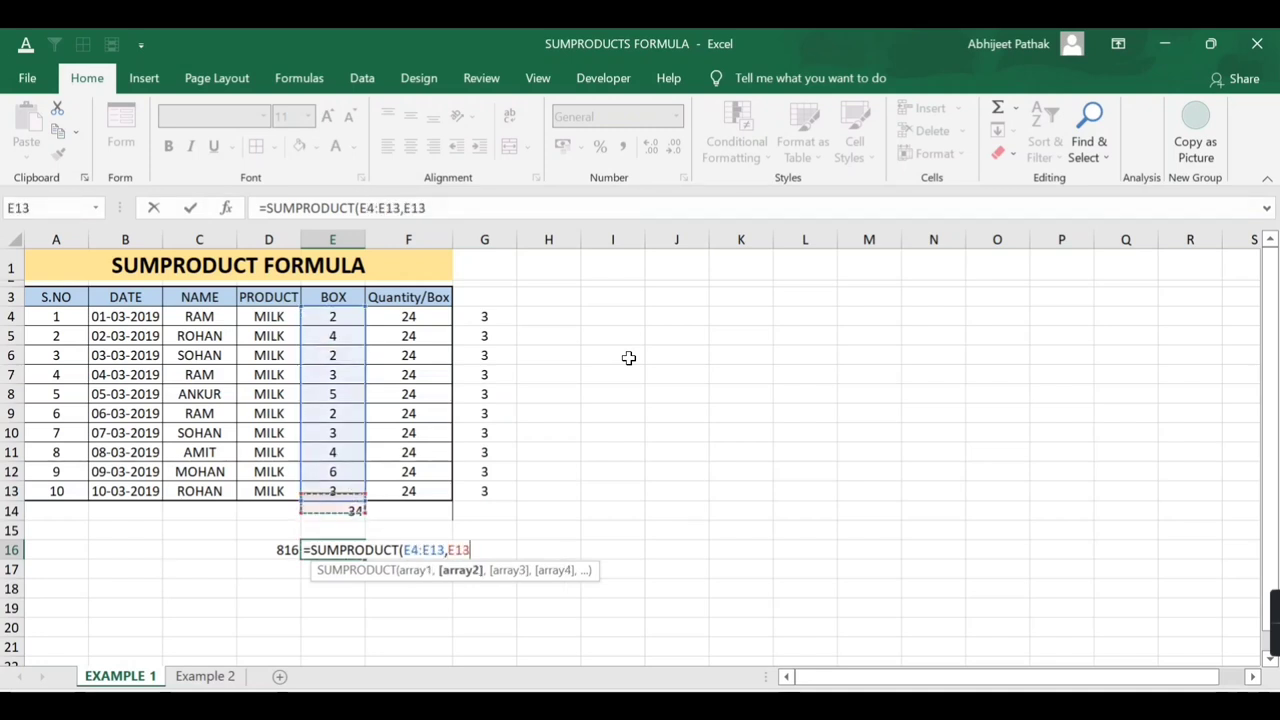
key(Up)
key(Up)
key(Up)
key(Right)
key(Down)
key(Left)
key(Down)
key(shift+Down)
key(shift+Down)
key(shift+Down)
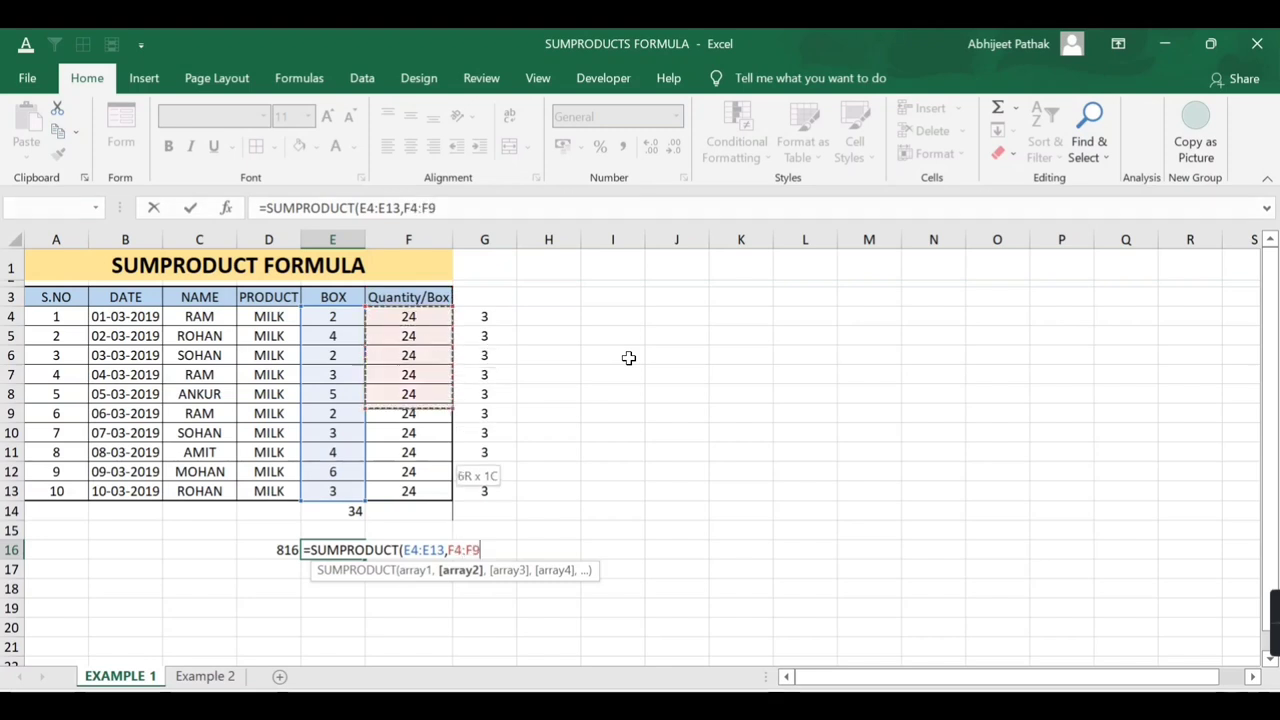
key(shift+Down)
key(shift+Down)
key(shift+Down)
text(,)
key(Up)
key(Up)
key(Up)
key(Up)
key(Up)
key(Up)
Add G4:G13 as the third array and enter the formula, returning 2448
key(Right)
key(Right)
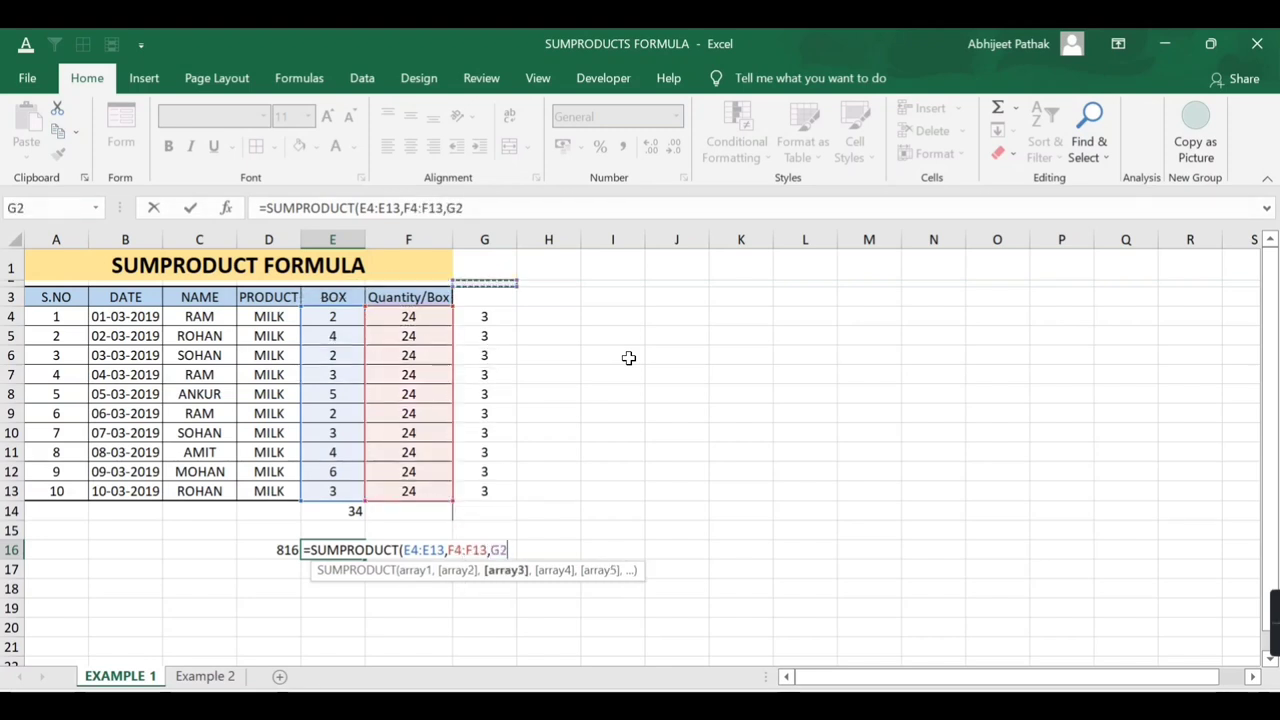
key(Down)
key(Down)
key(ctrl+shift+Down)
text())
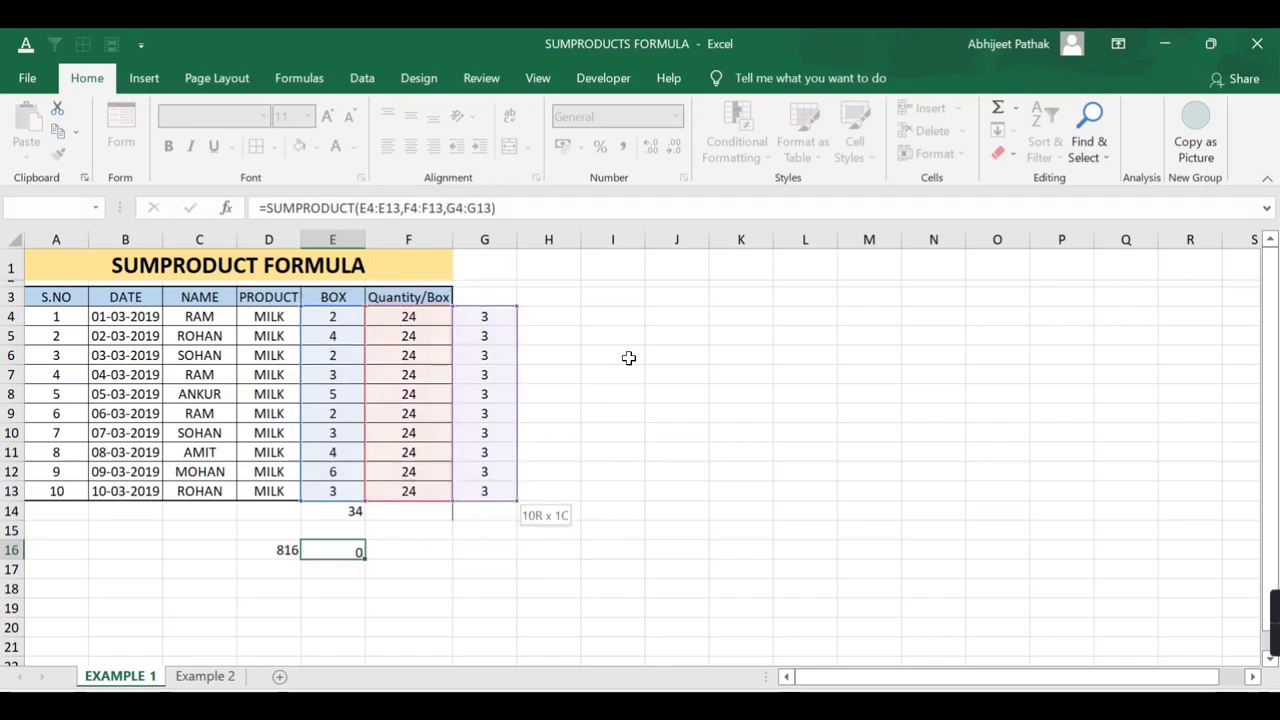
key(Return)
key(Up)
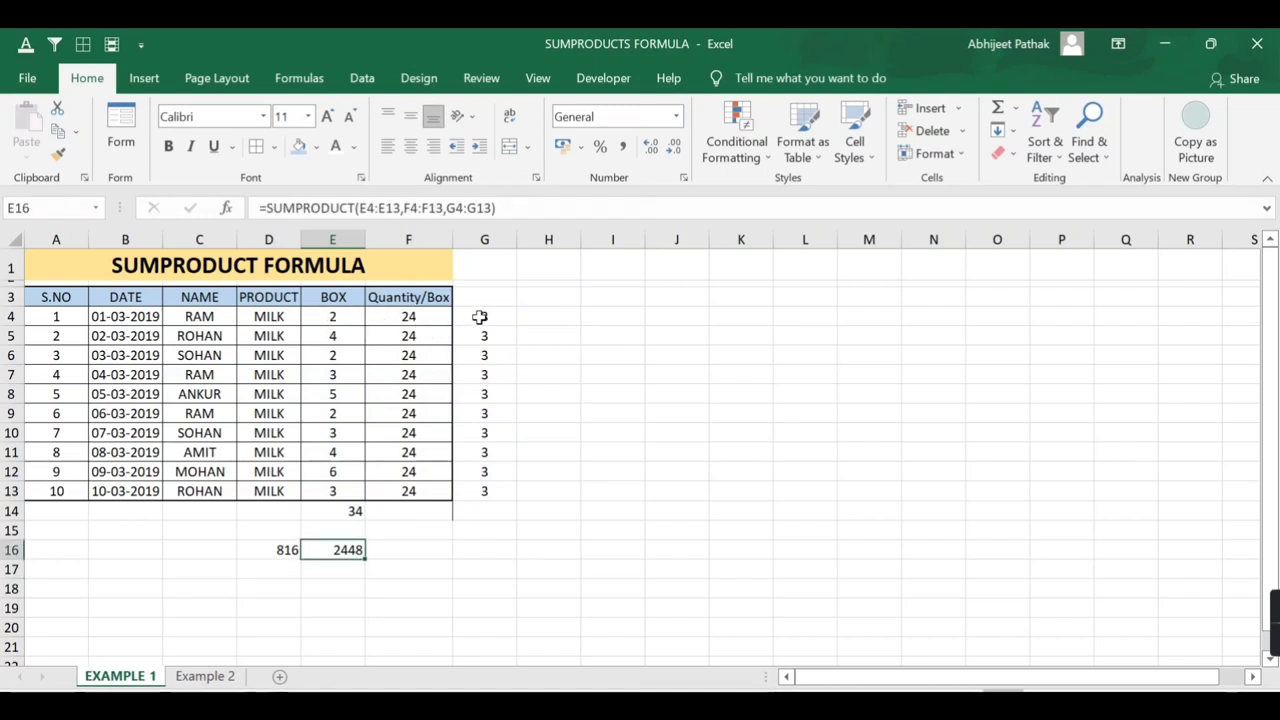
Check the box and quantity values in rows 4–6 against E16's result
click(352, 318)
click(424, 319)
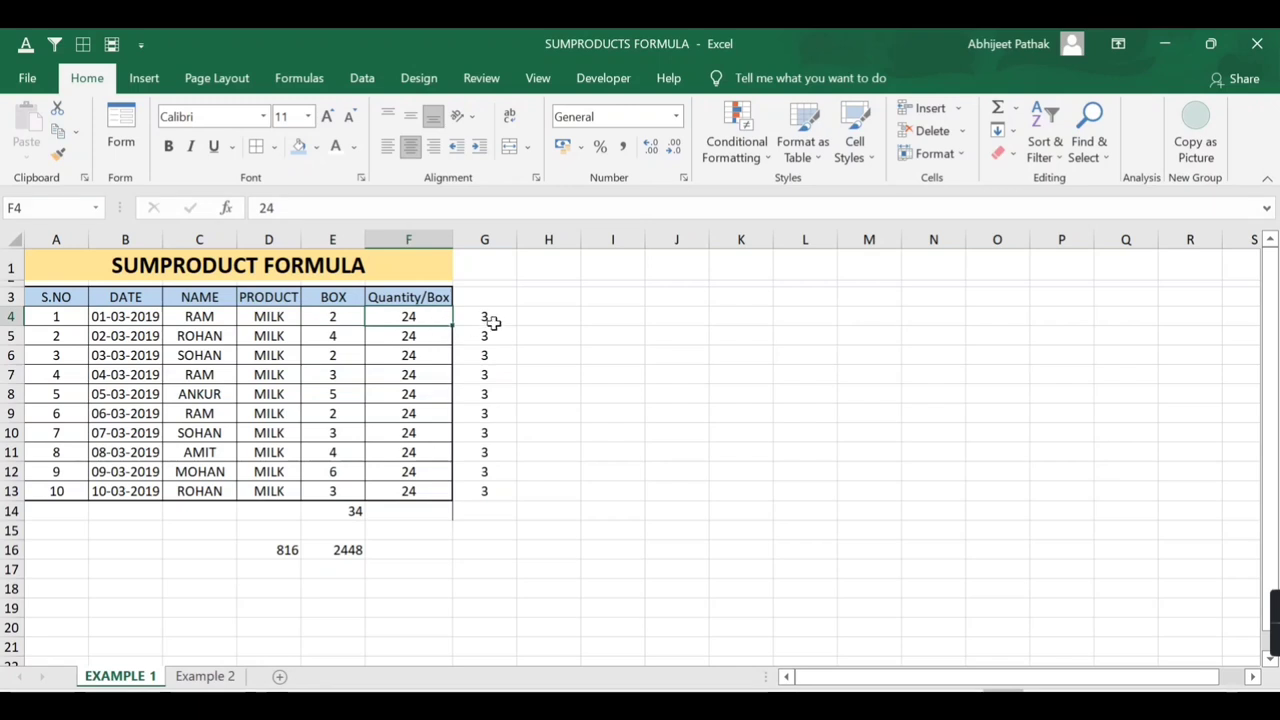
click(336, 337)
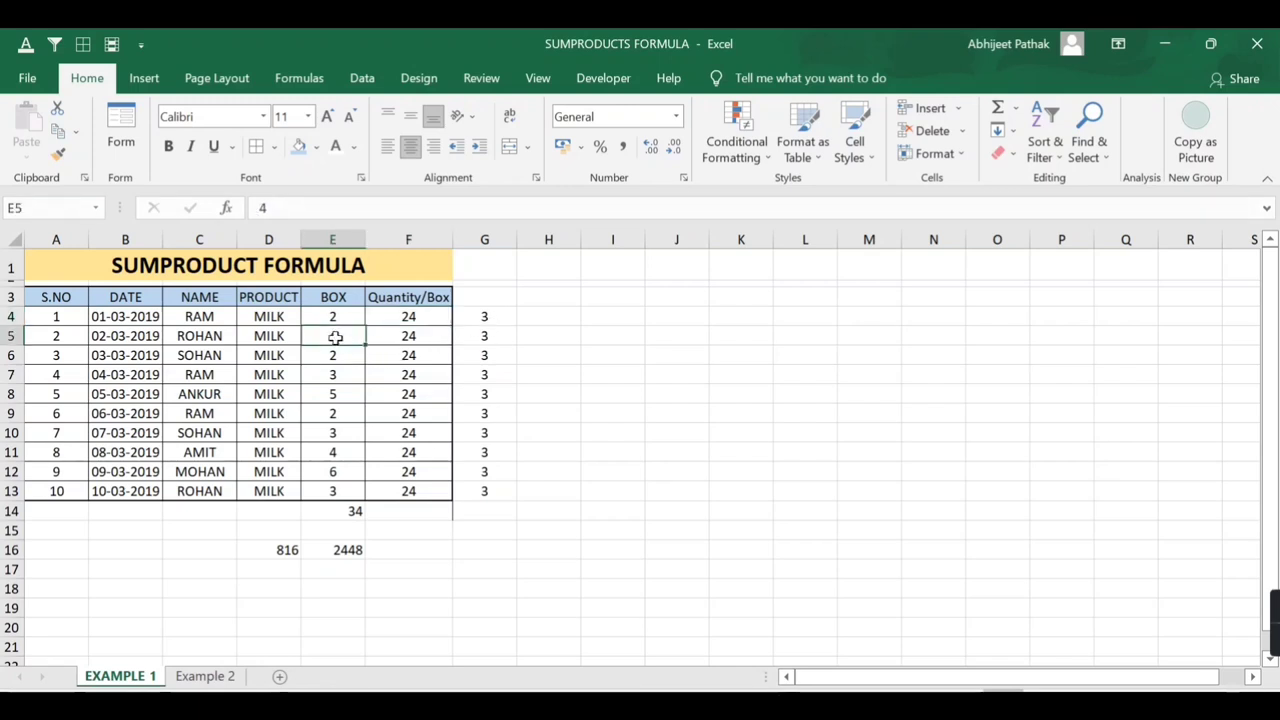
click(410, 337)
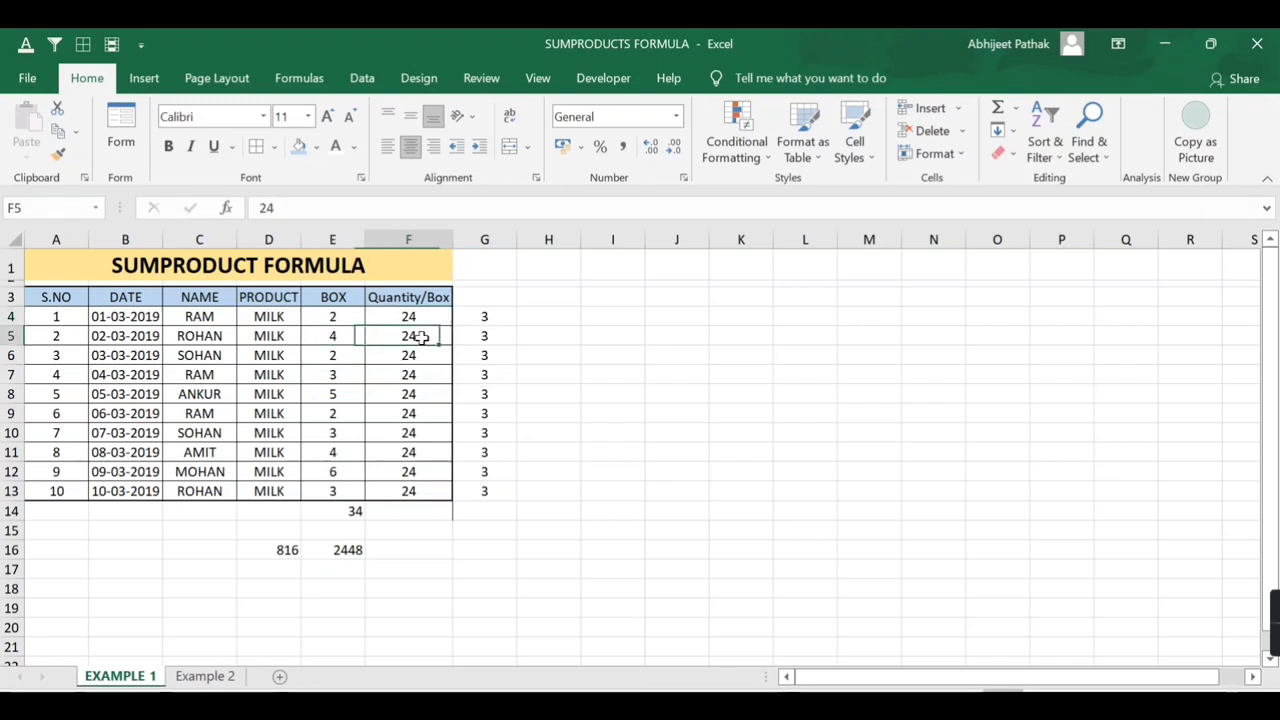
click(348, 357)
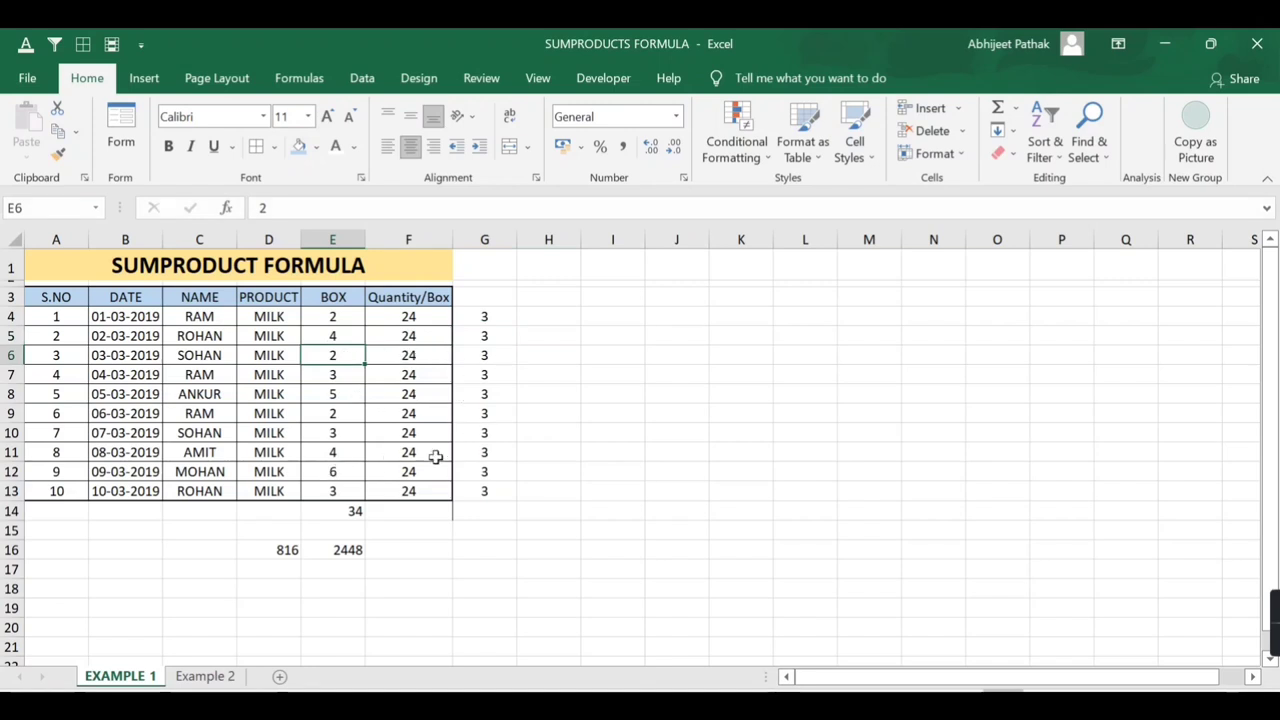
click(352, 547)
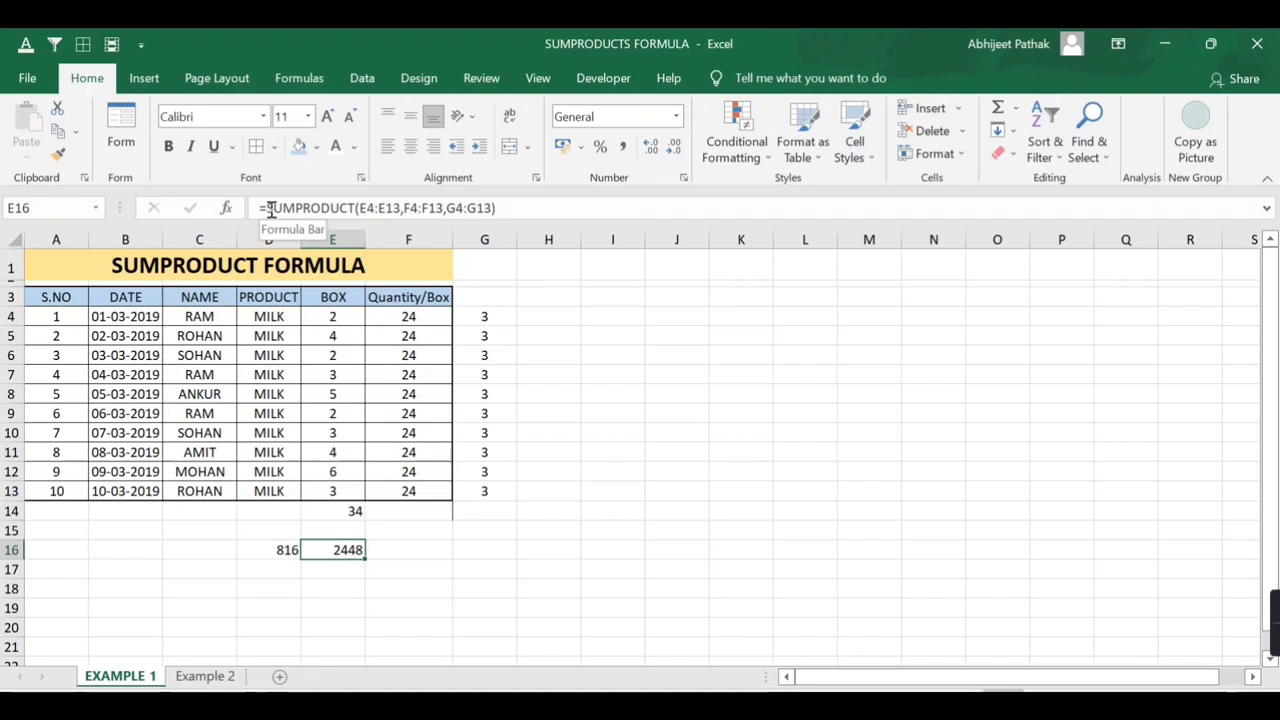
Enter =SUMPRODUCT(E4:E13) in F16, returning 34
key(Left)
key(Right)
key(Right)
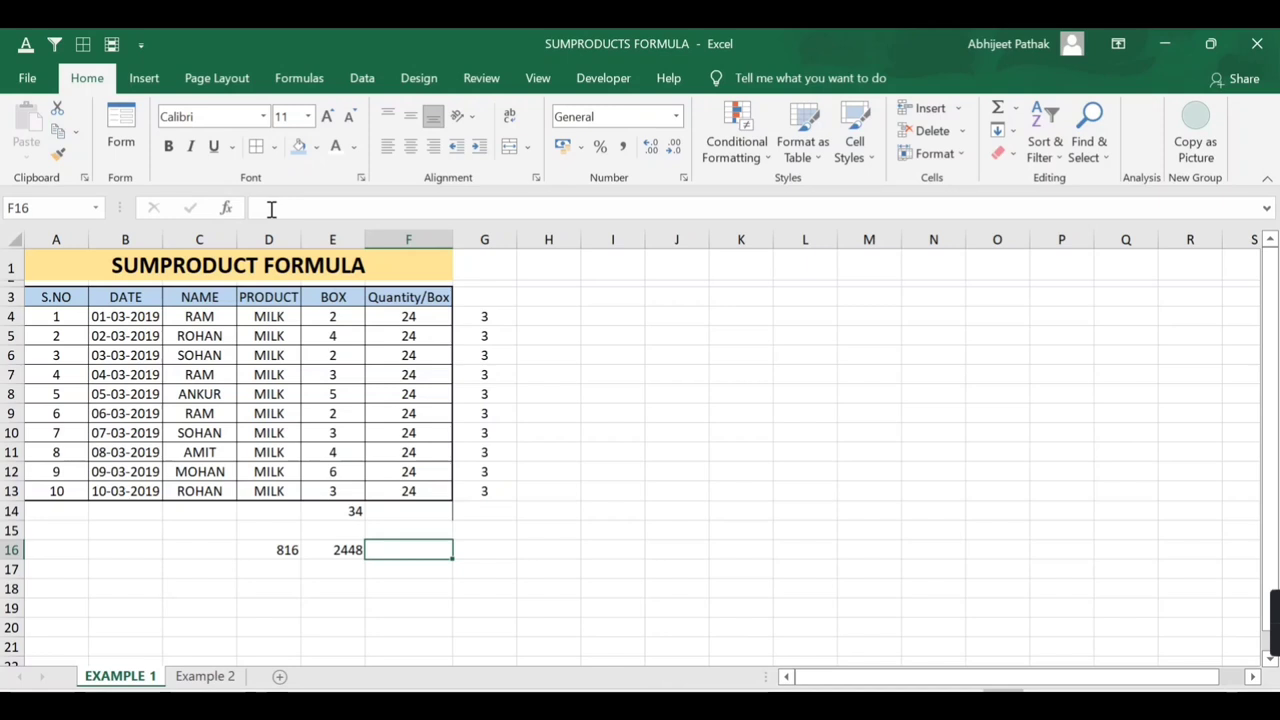
key(Left)
key(Right)
text(=sum)
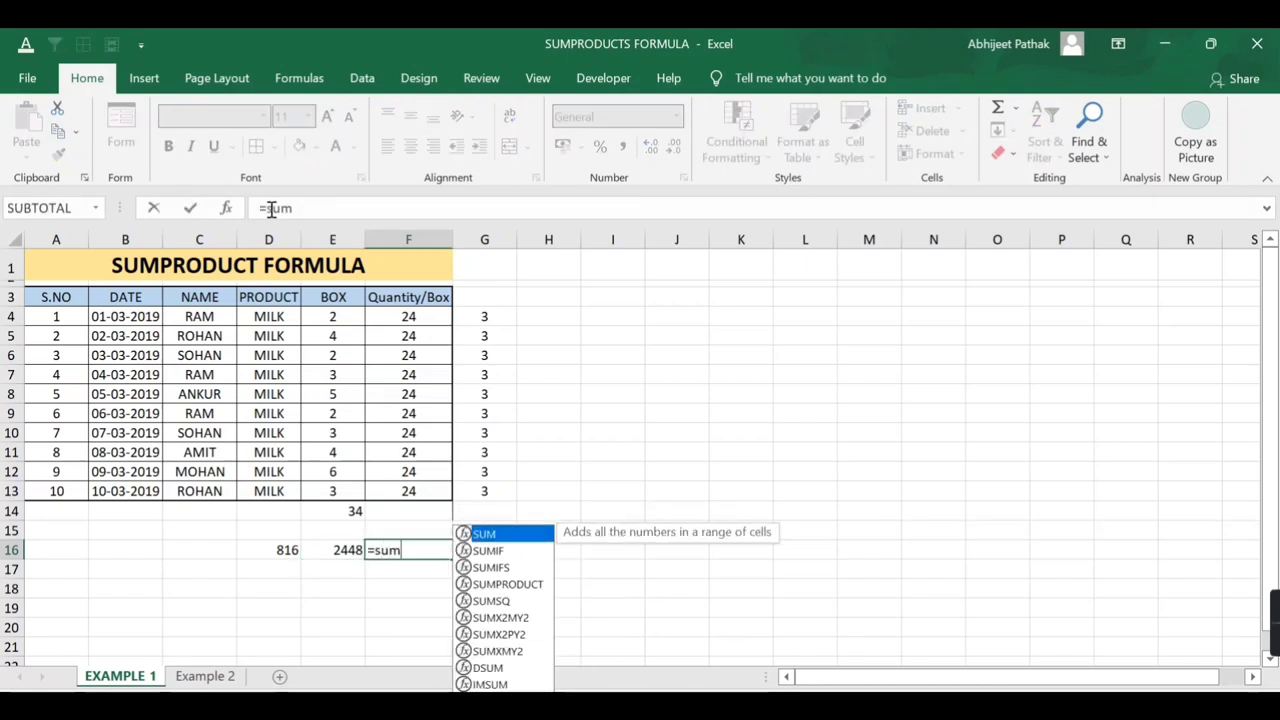
text(p)
key(Tab)
key(Up)
key(Up)
key(Up)
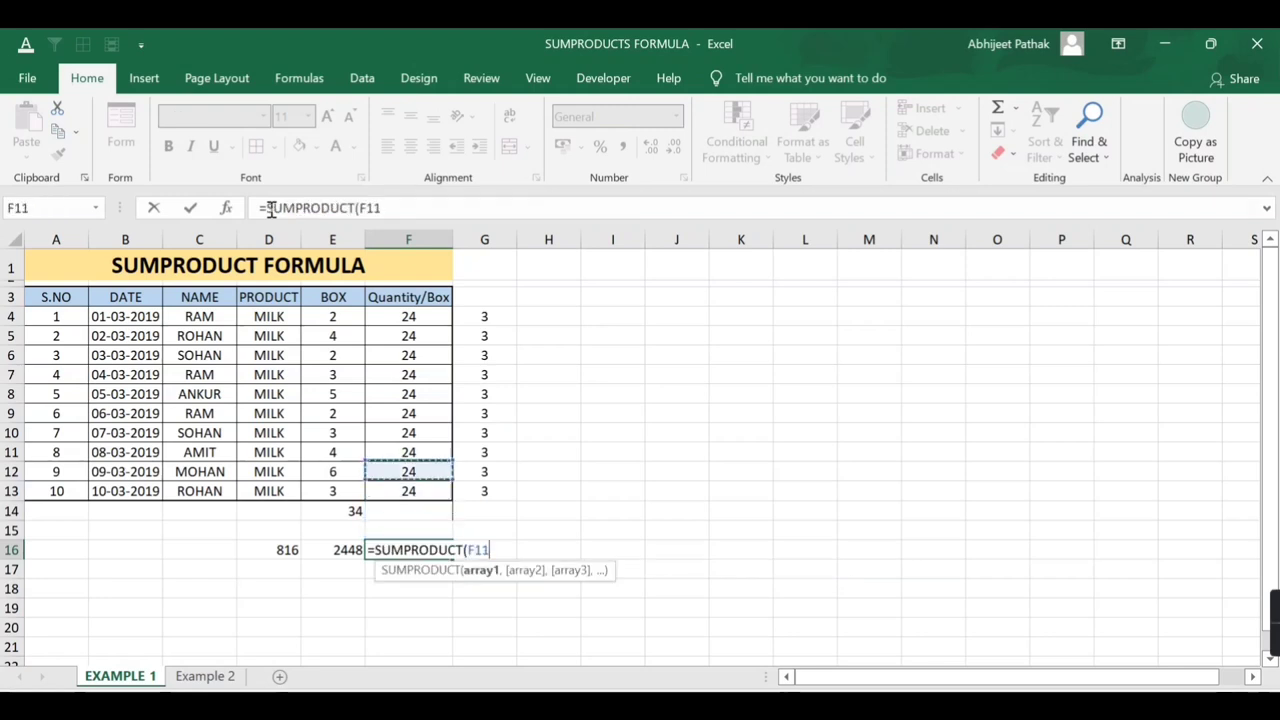
key(Up)
key(Up)
key(Up)
key(Up)
key(Up)
key(Up)
key(Left)
key(shift+Down)
key(shift+Down)
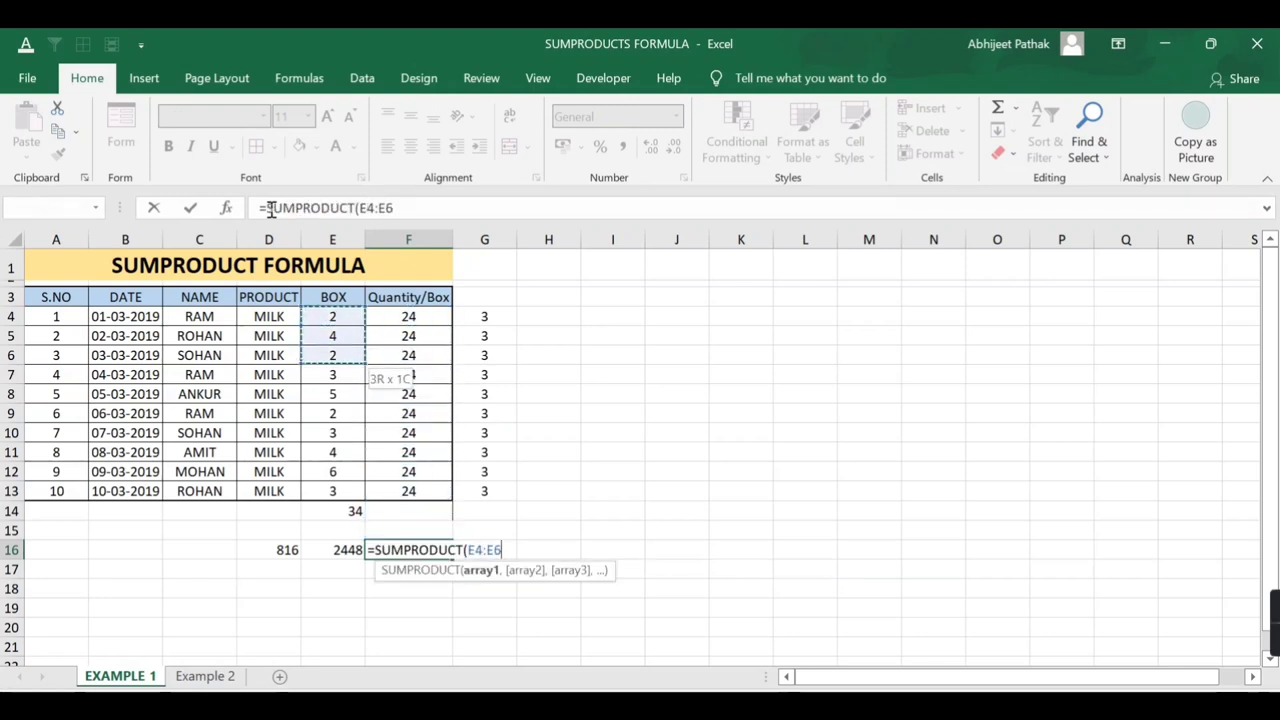
key(shift+Down)
key(shift+Down)
key(shift+Down)
key(shift+Down)
key(shift+Down)
key(shift+Down)
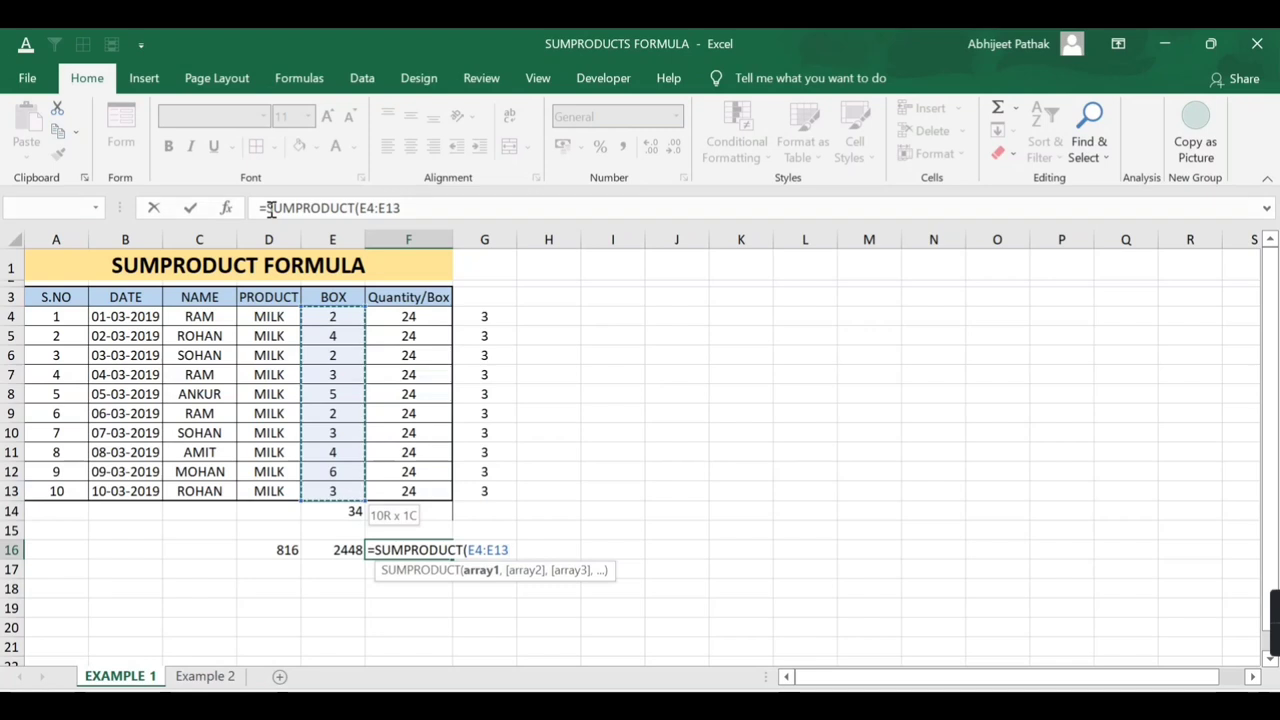
text())
key(Return)
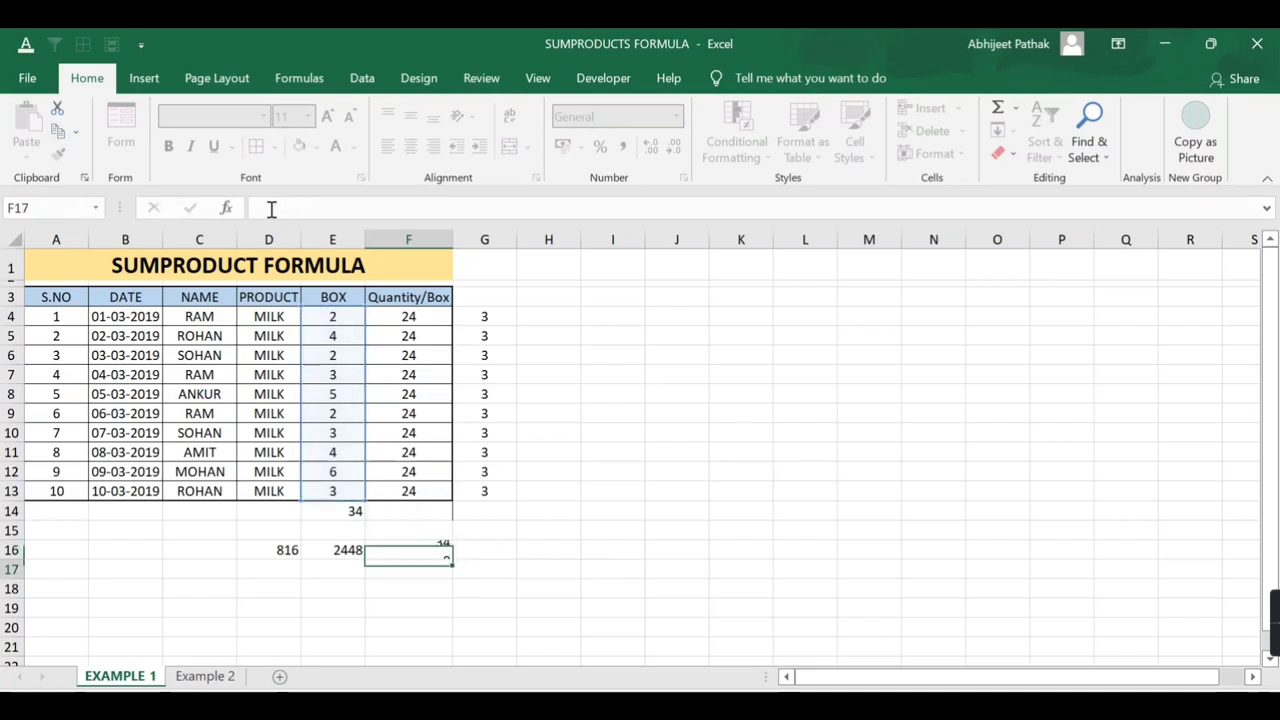
key(Up)
Compare F16 with the BOX values E4:E13, then select results D14:F16
drag(332, 318, 332, 484)
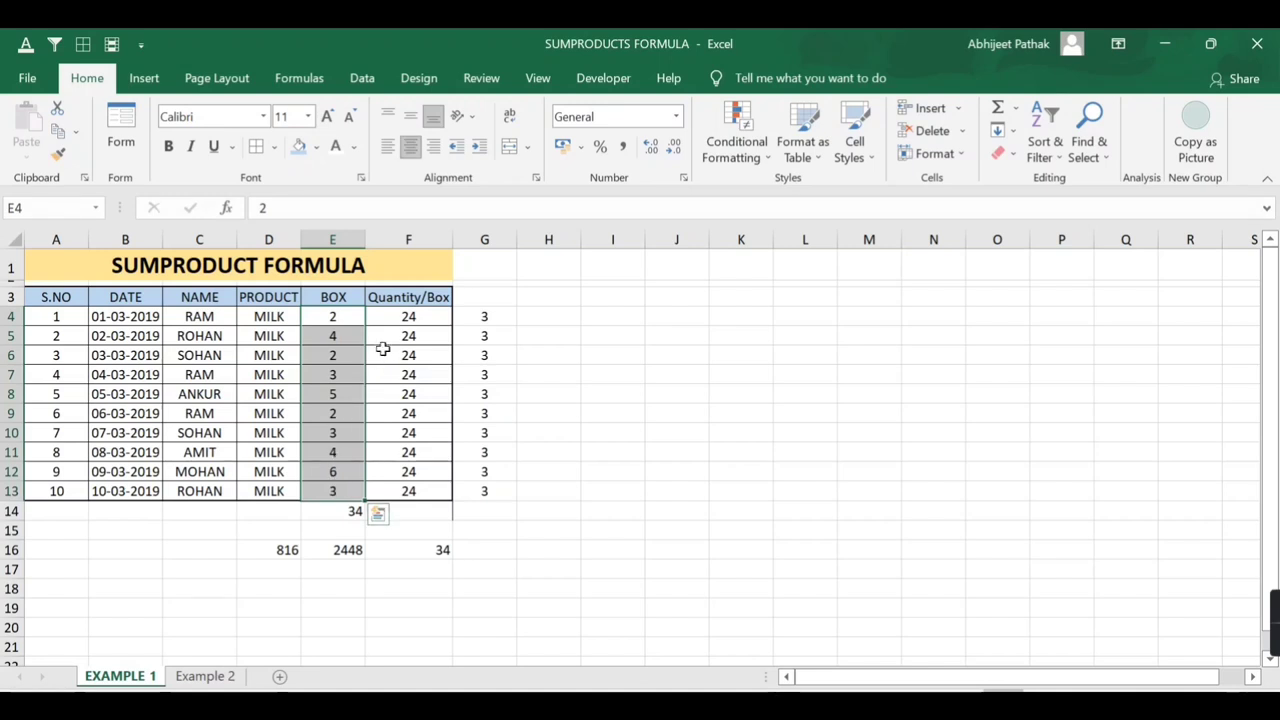
click(437, 549)
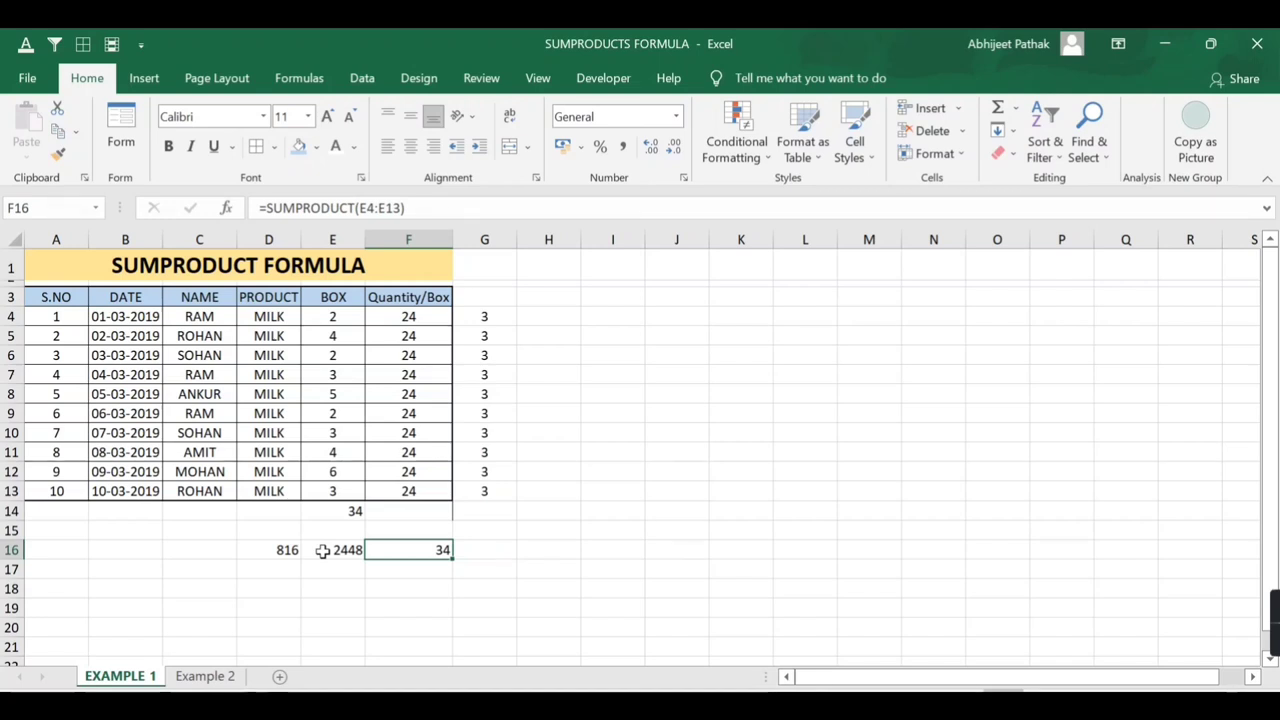
drag(280, 517, 408, 565)
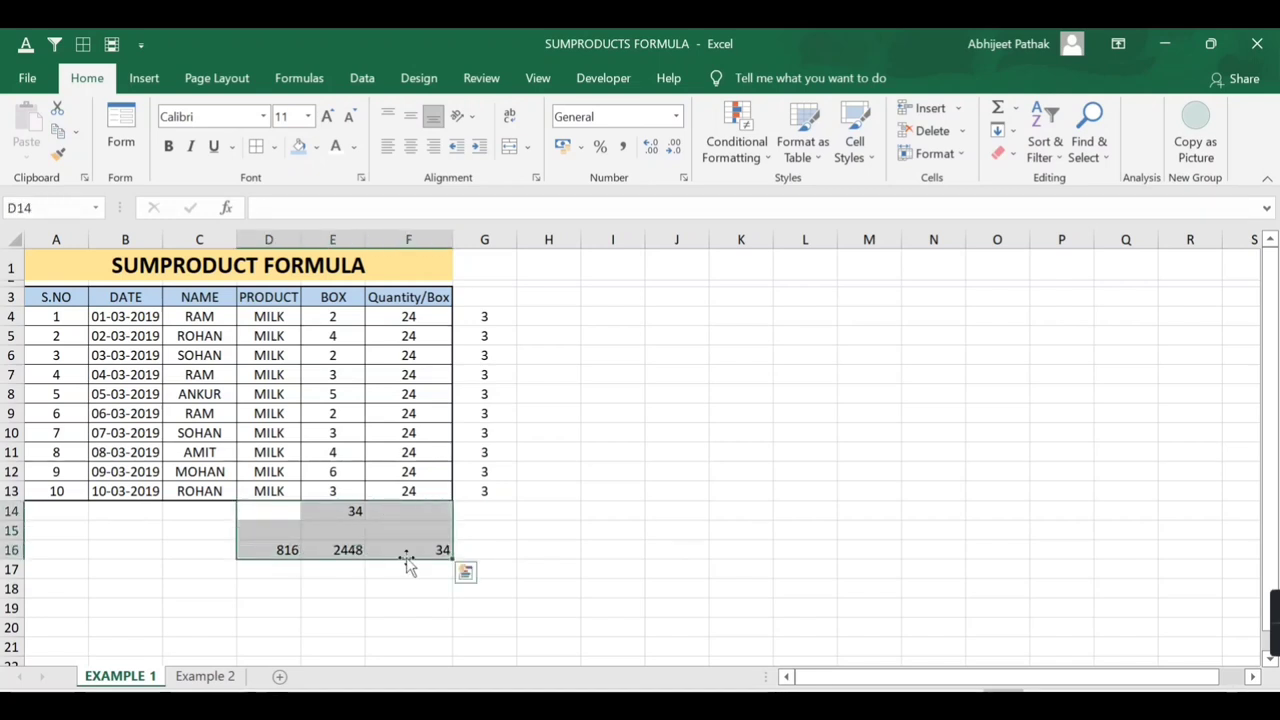
Delete the results in D14:F16 and the helper 3s in G4:G13
key(Delete)
key(Up)
key(ctrl+Up)
key(Right)
key(Right)
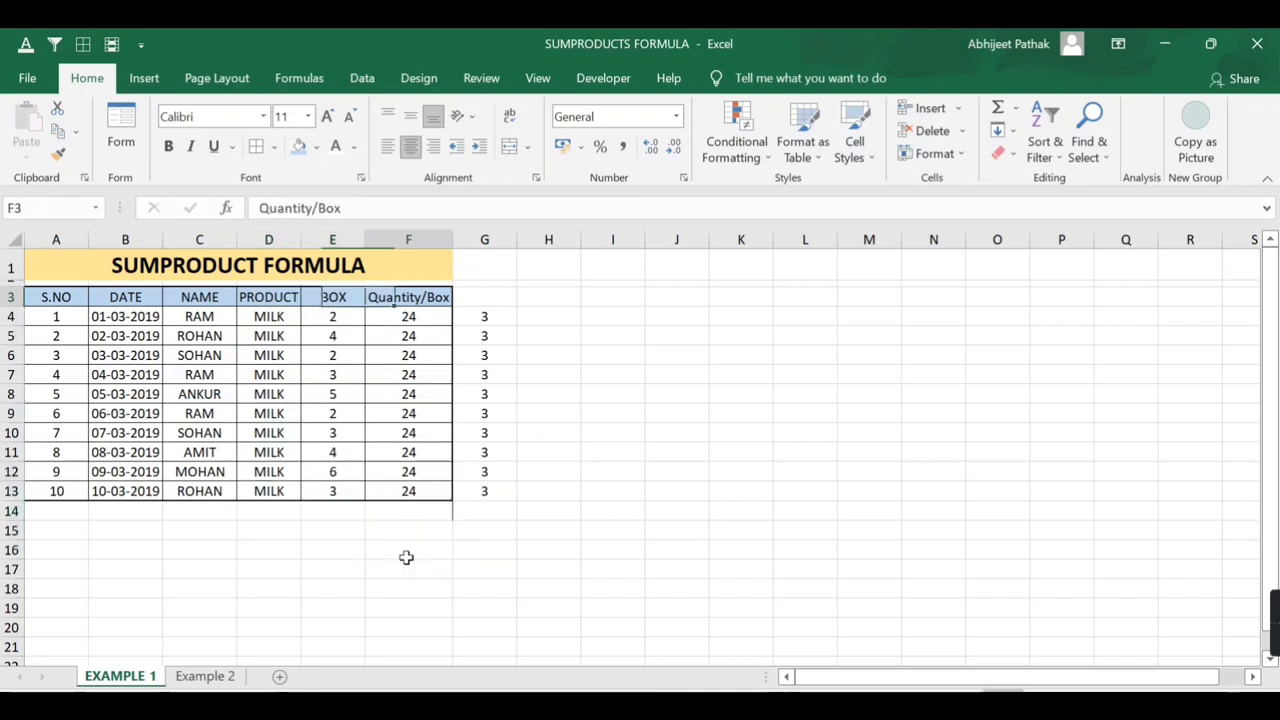
key(Right)
key(Down)
key(ctrl+shift+Down)
key(Delete)
Move the active cell to C18
key(Left)
key(Left)
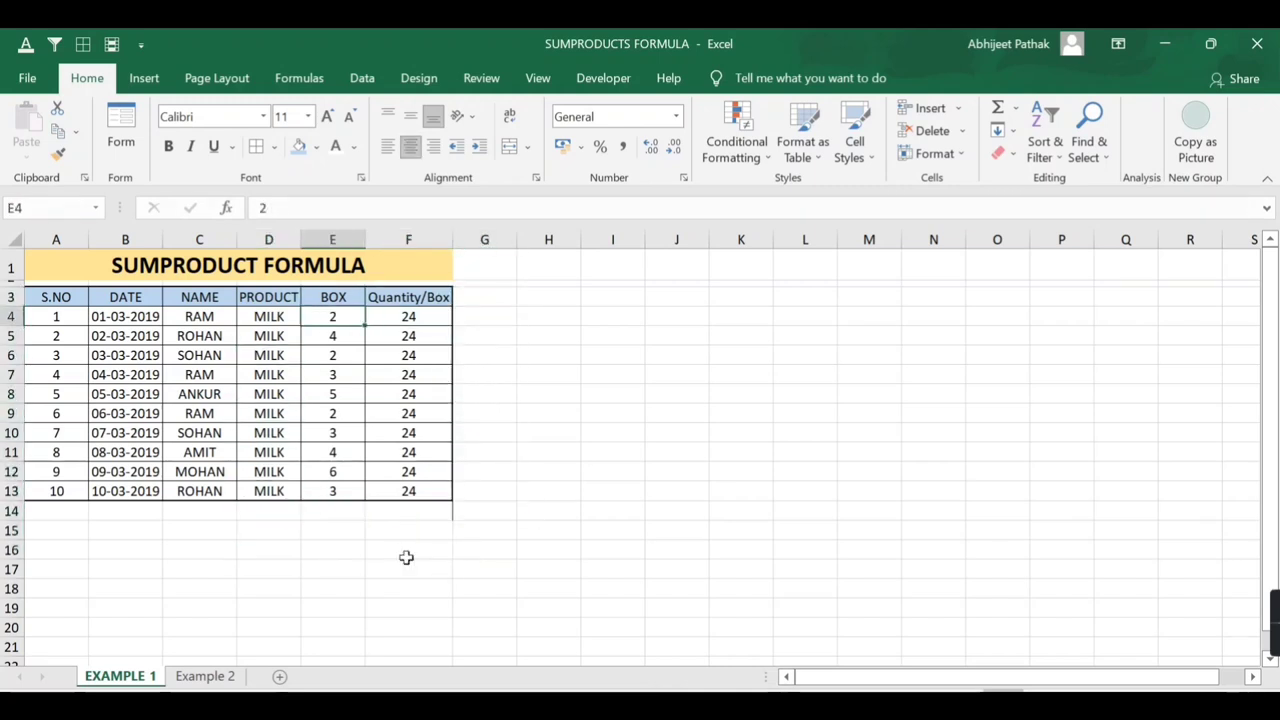
key(Left)
key(ctrl+Left)
key(Down)
key(Down)
key(Down)
key(Down)
key(Right)
key(Right)
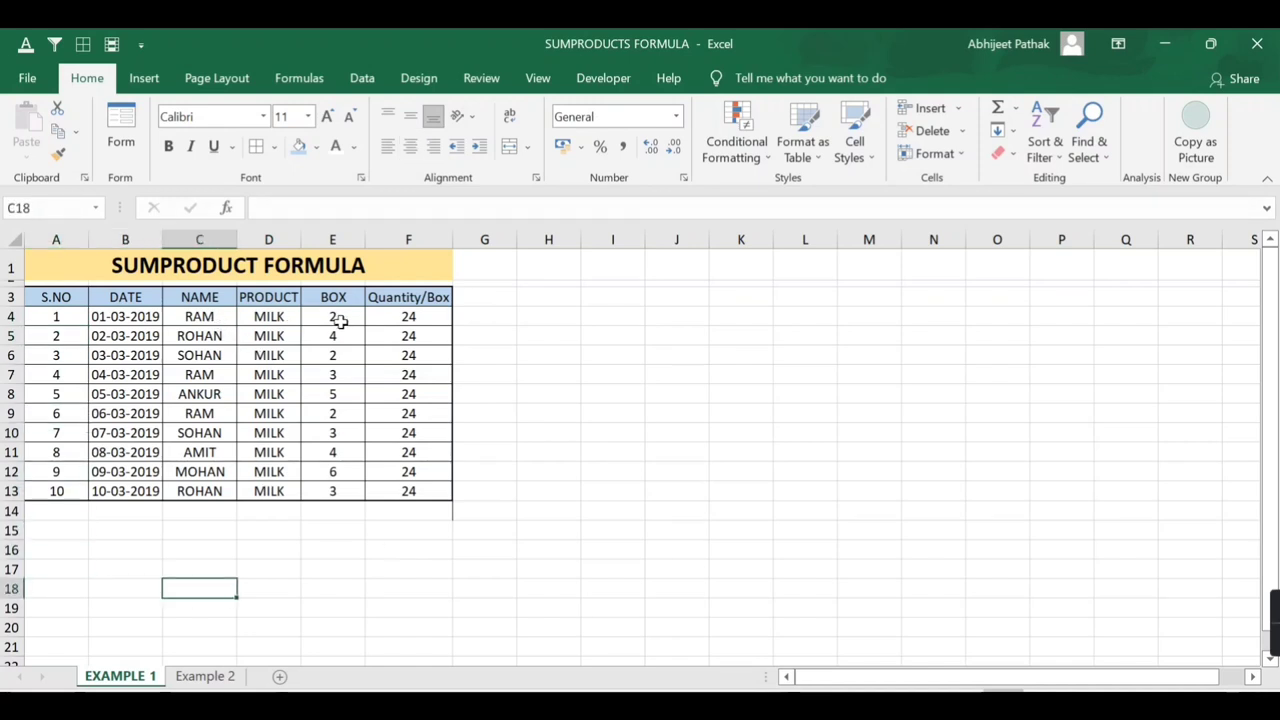
Abandon an initial SUMIF attempt and start a SUMIFS formula in C18 instead
text(=)
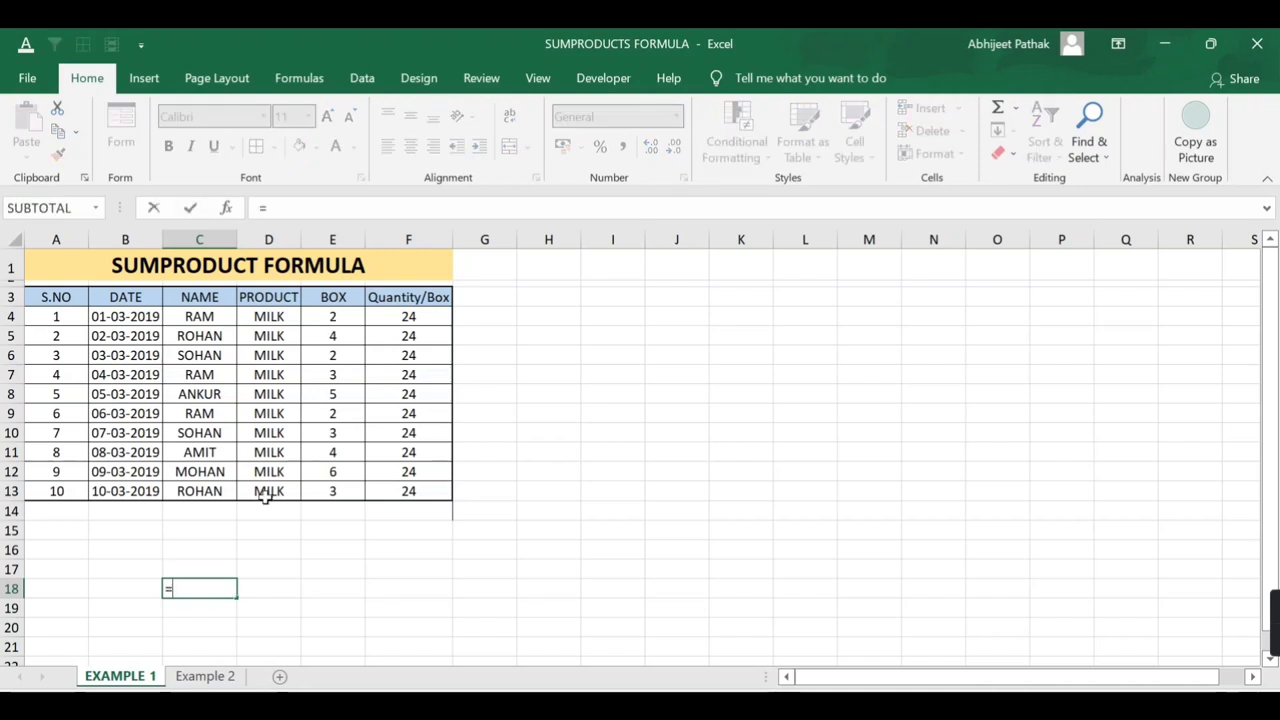
text(sumif)
key(Tab)
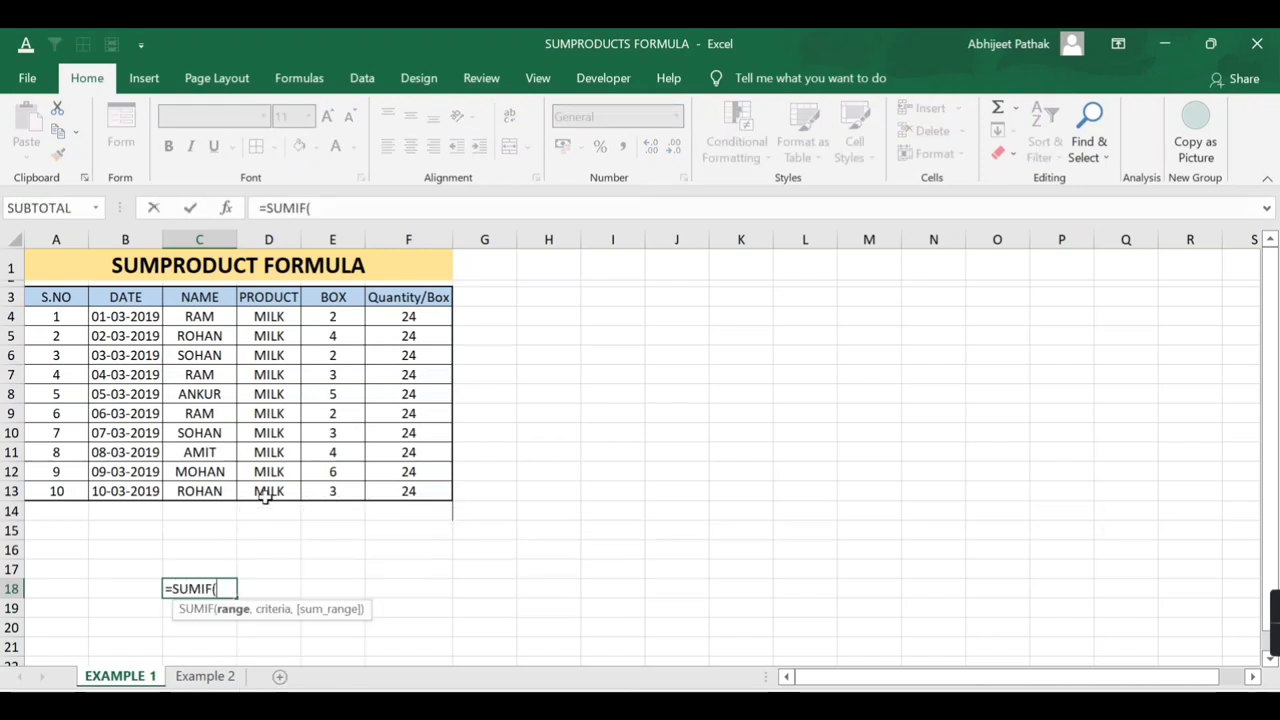
key(Escape)
text(=sumif)
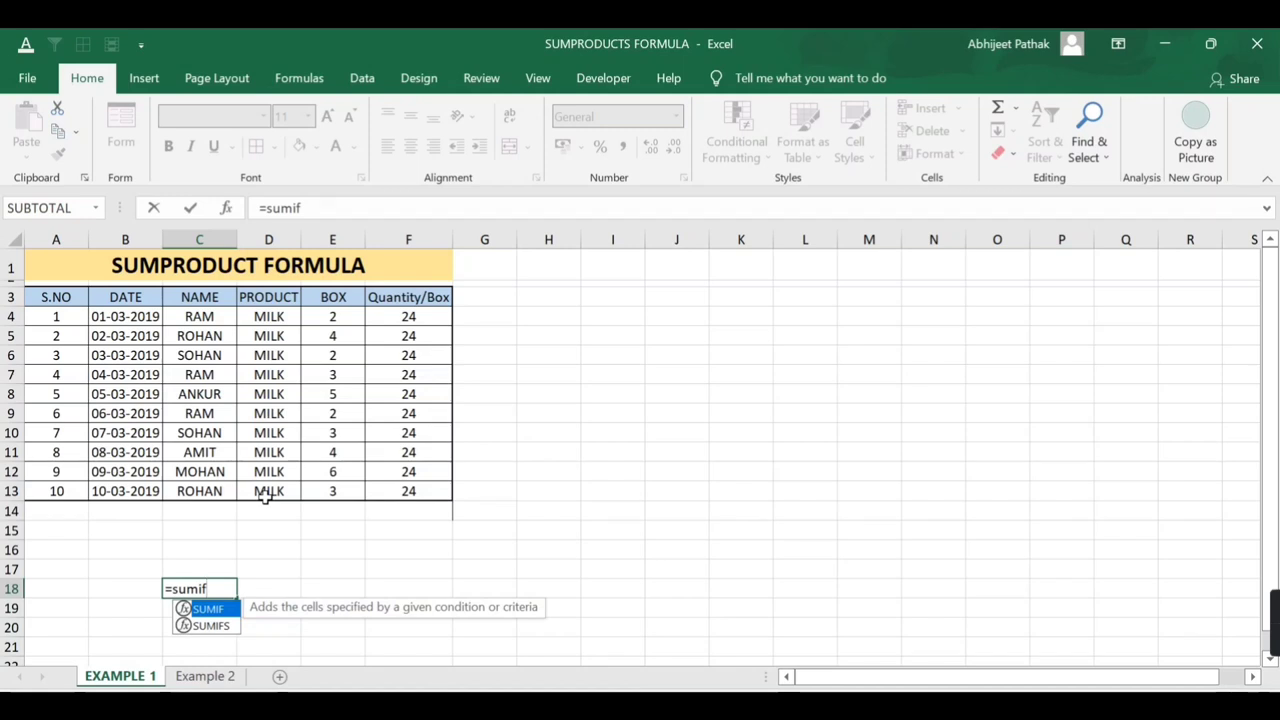
key(Down)
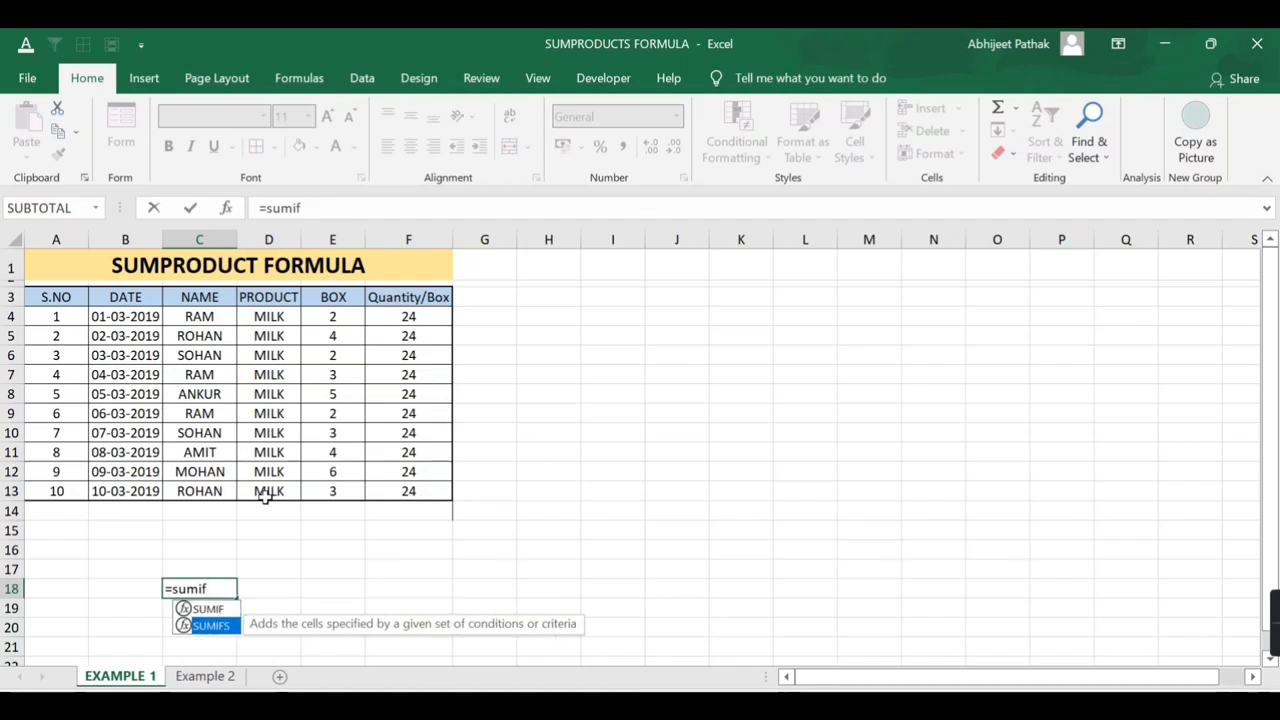
key(Tab)
Give SUMIFS the sum range E4:E13, criteria range C4:C13 and a NAME cell criterion
key(Up)
key(Up)
key(Up)
key(Up)
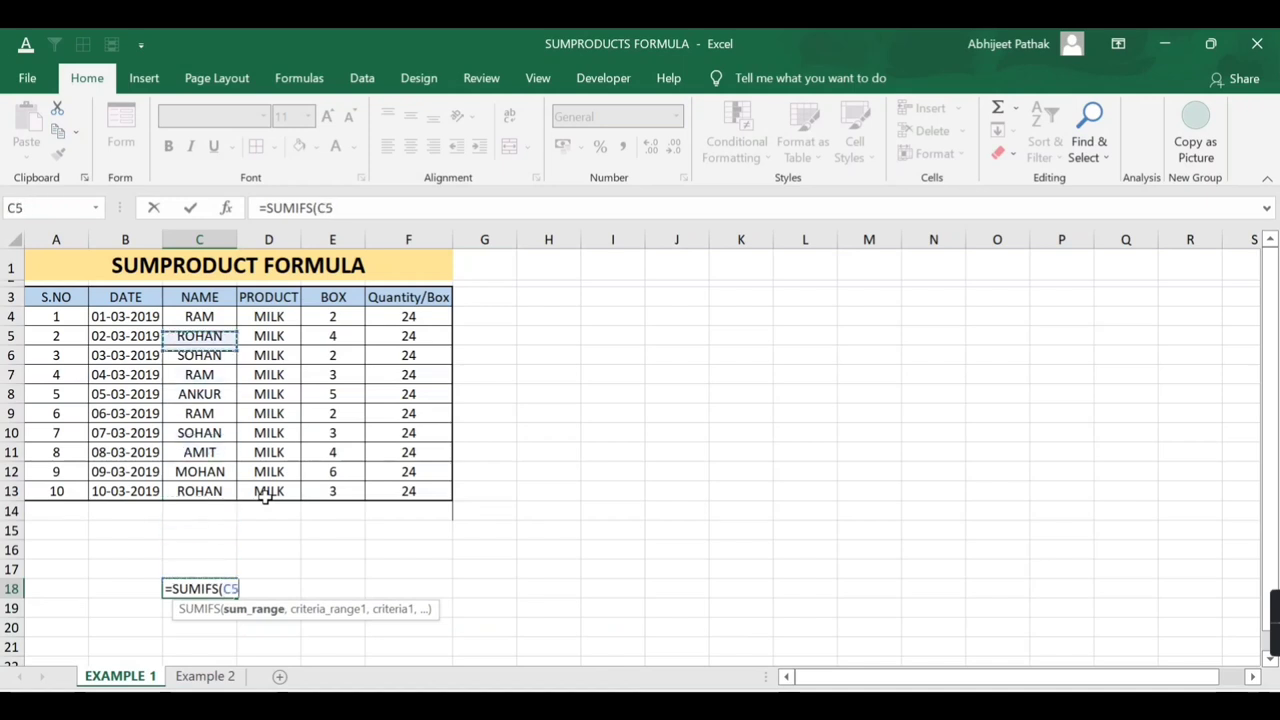
key(Right)
key(Right)
key(Up)
key(shift+Down)
key(shift+Down)
key(shift+Down)
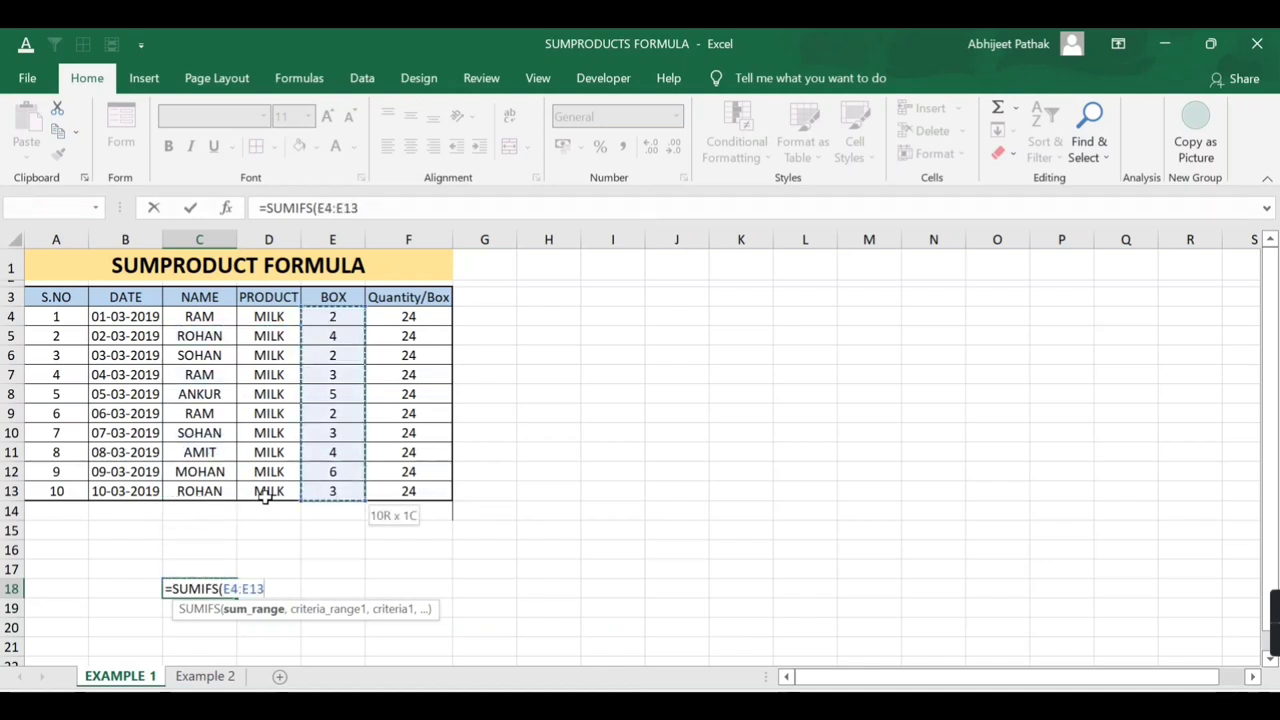
text(,)
key(Up)
key(Up)
key(Up)
key(shift+Down)
key(shift+Down)
key(shift+Down)
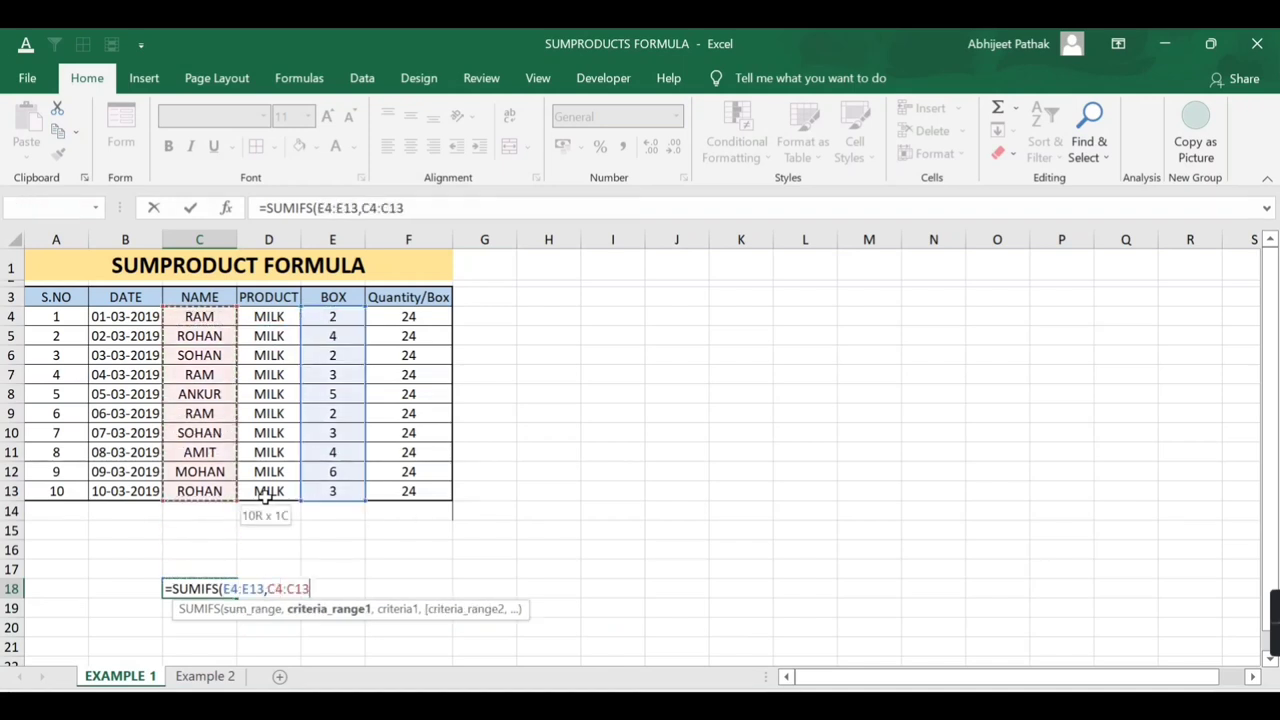
text(,)
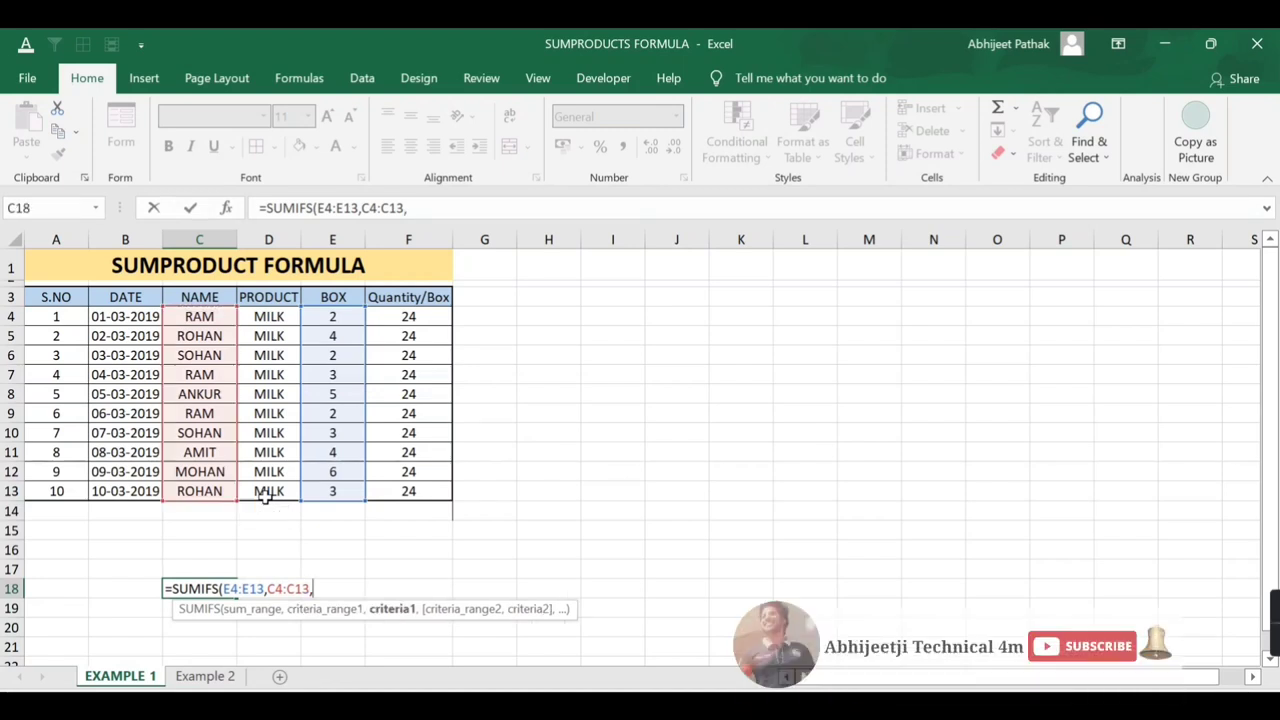
key(Up)
key(Up)
key(Up)
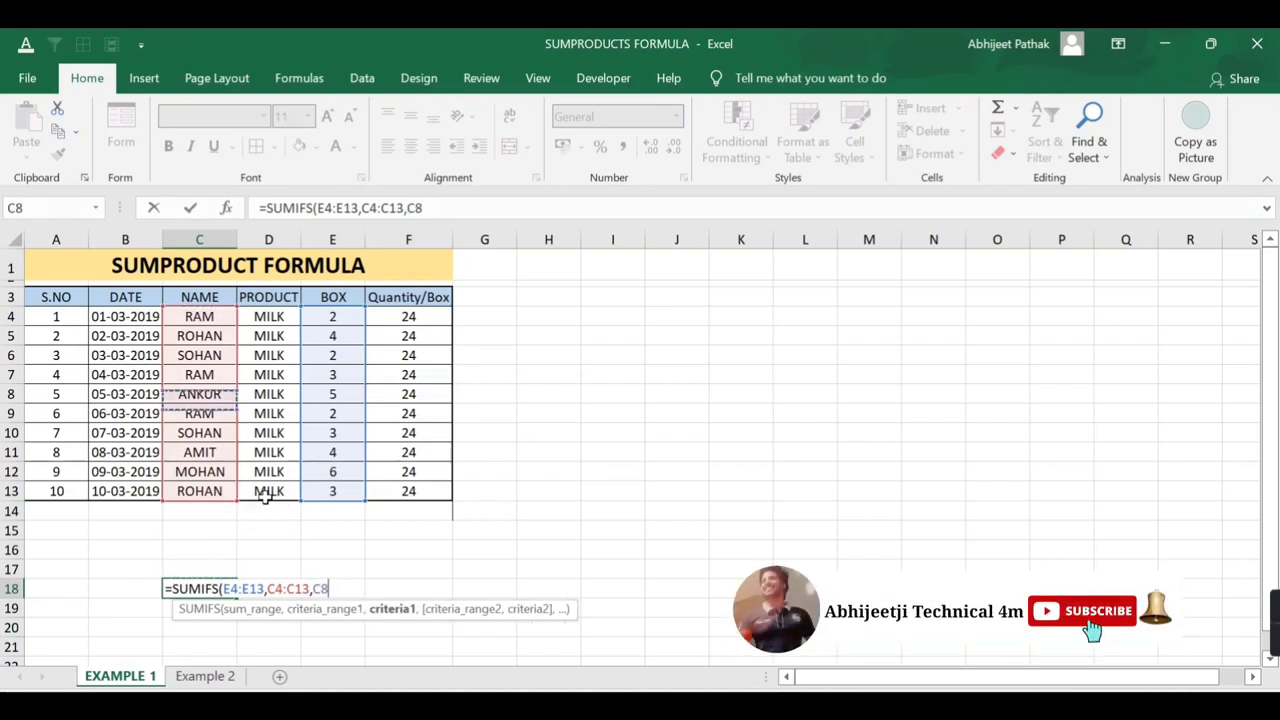
key(Up)
key(Up)
key(Up)
key(Up)
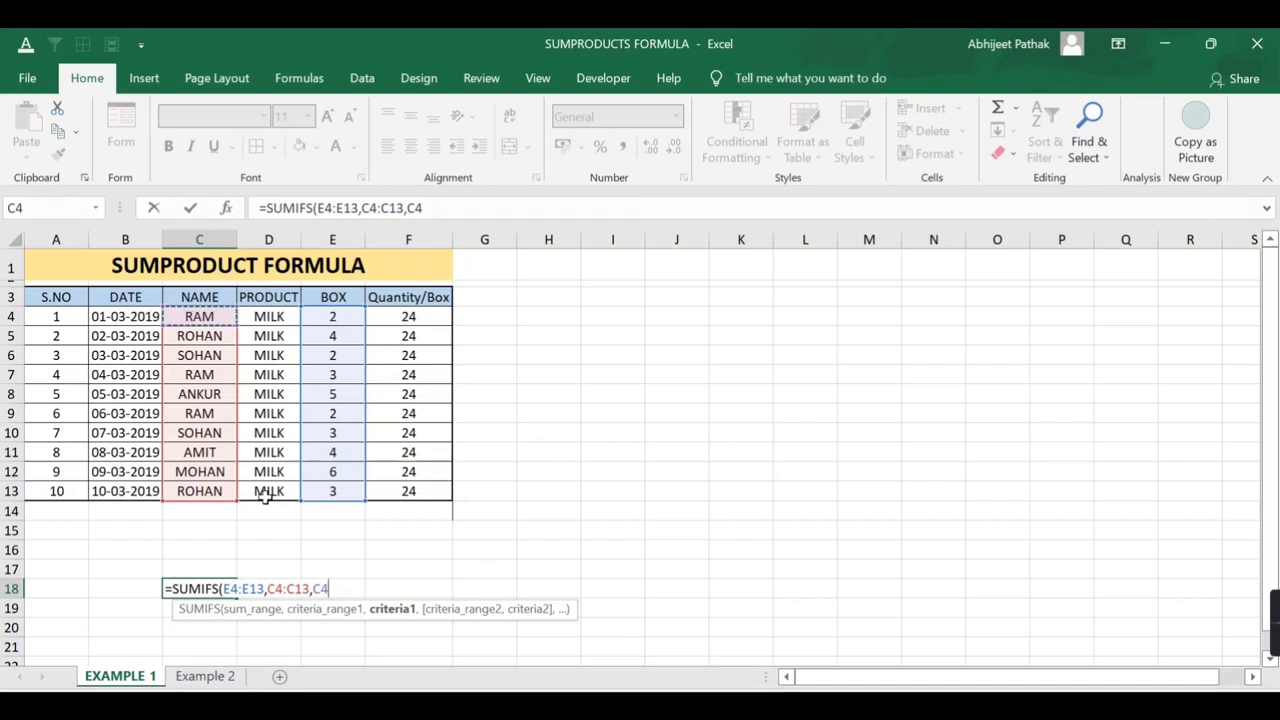
Close the SUMIFS formula to confirm RAM's box total of 7, then clear C18
text())
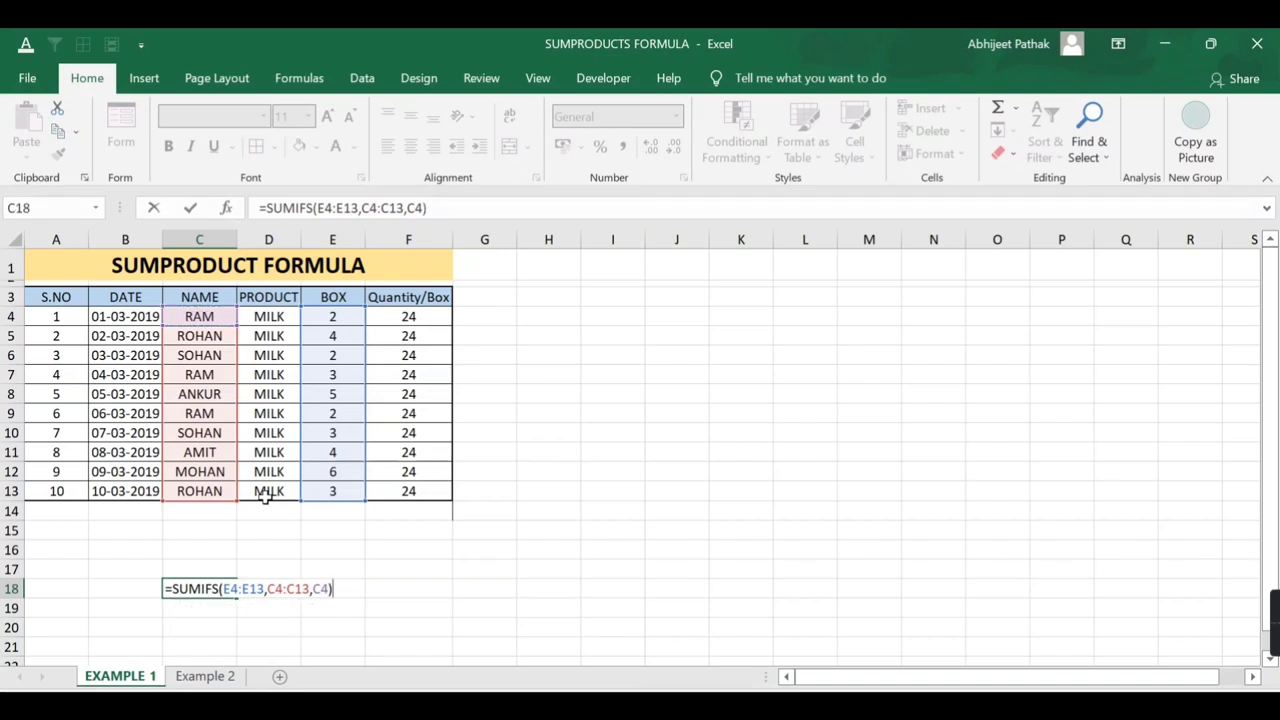
key(Return)
key(Up)
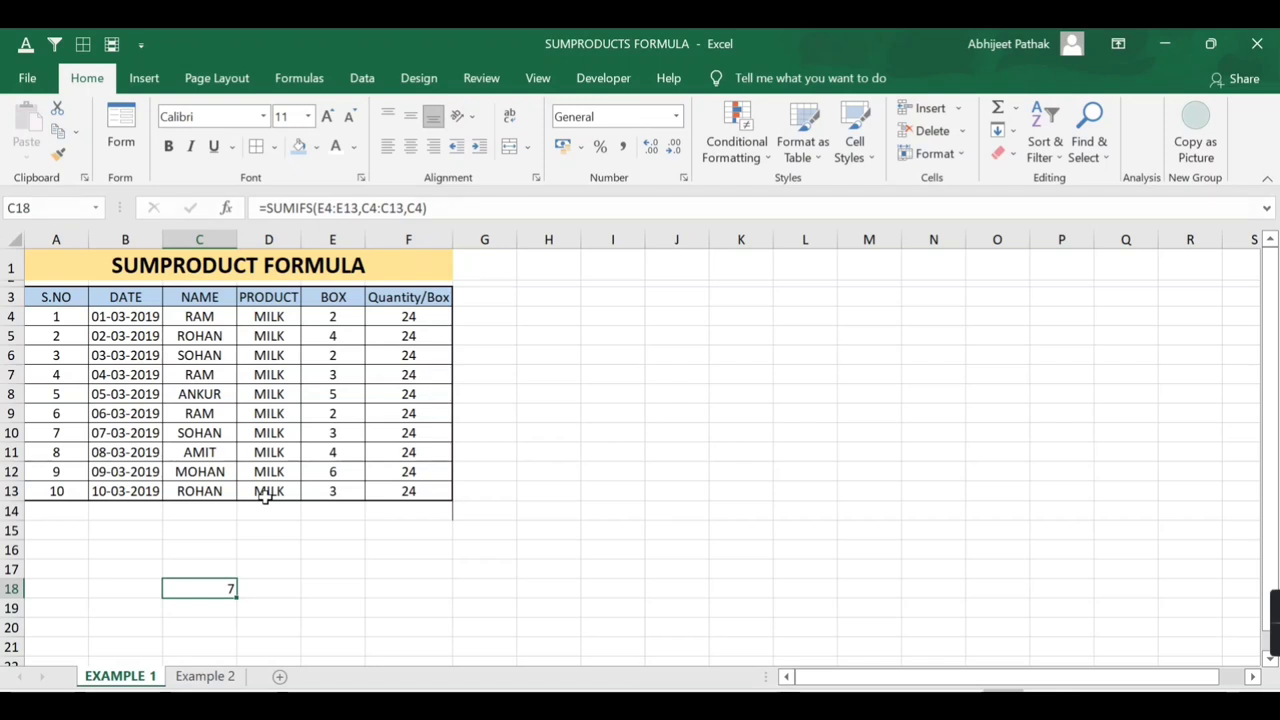
key(Delete)
Begin a SUMPRODUCT in C18 that tests the names C4:C13 for "ram"
key(Right)
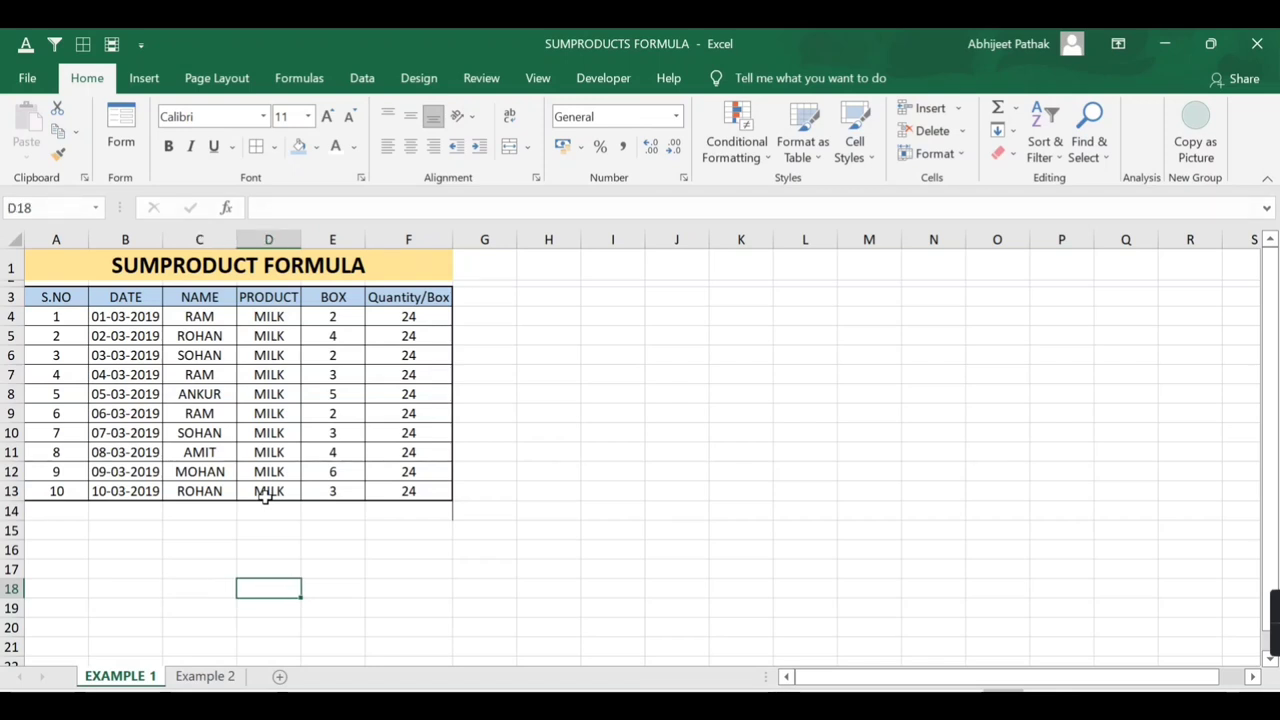
key(Left)
text(=su)
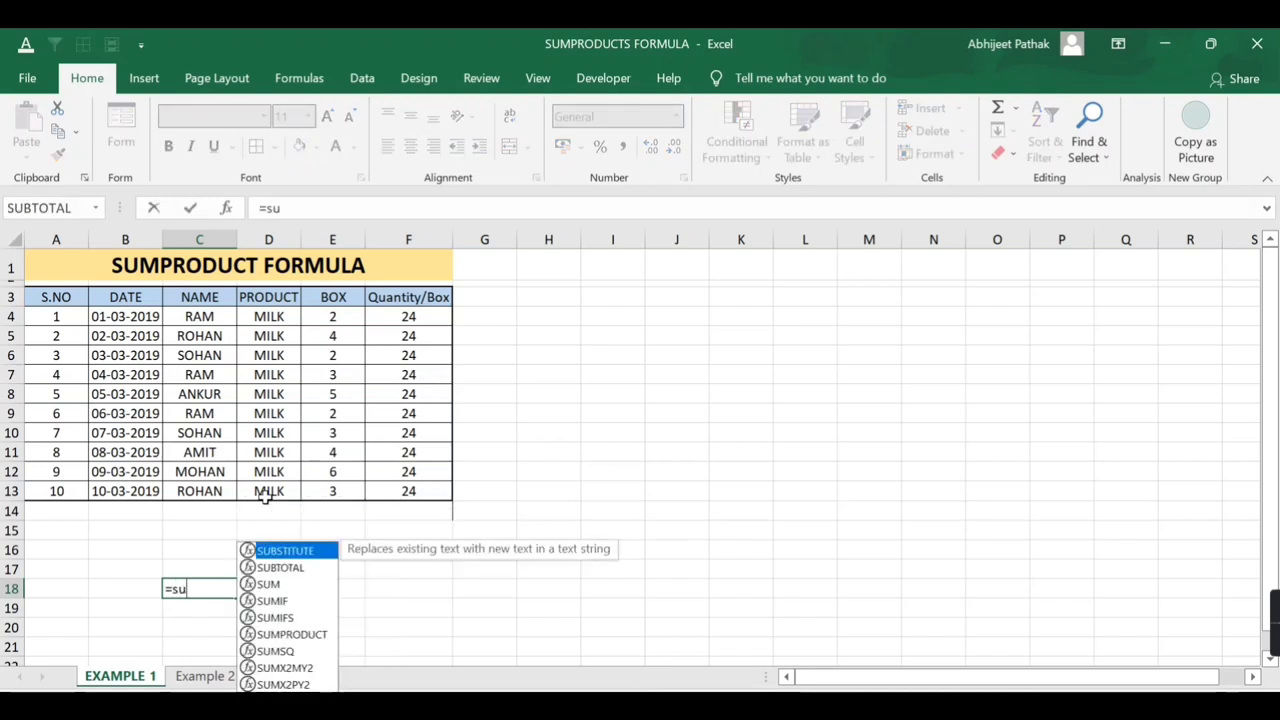
text(mpro)
key(Tab)
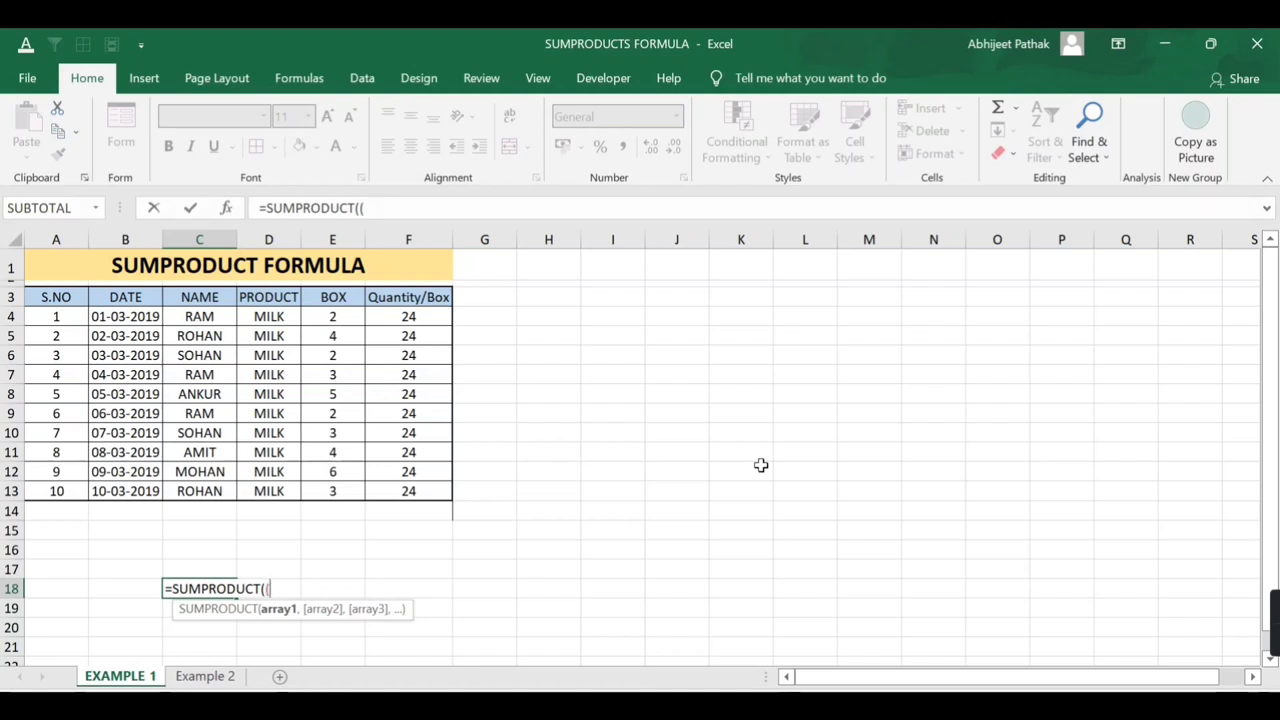
key(Up)
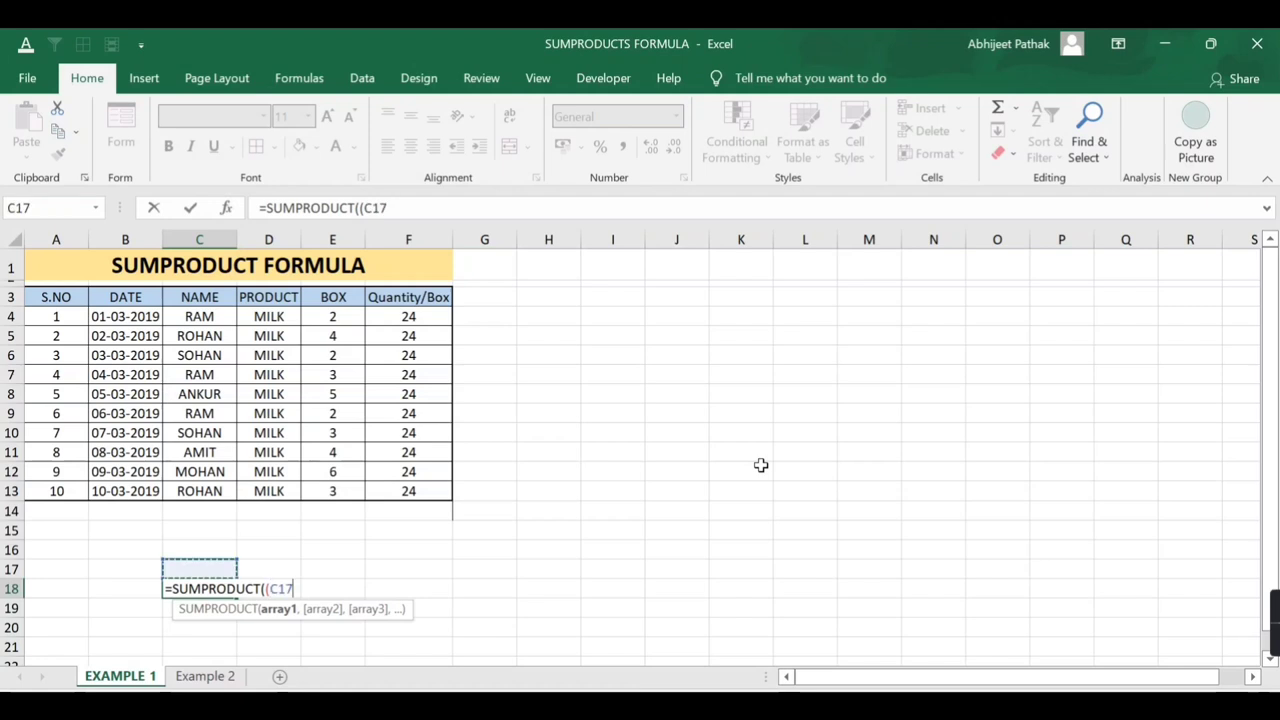
key(Up)
key(Up)
key(Up)
key(Up)
key(Up)
key(Up)
key(shift+Down)
key(shift+Down)
key(shift+Down)
key(shift+Down)
key(shift+Down)
key(shift+Down)
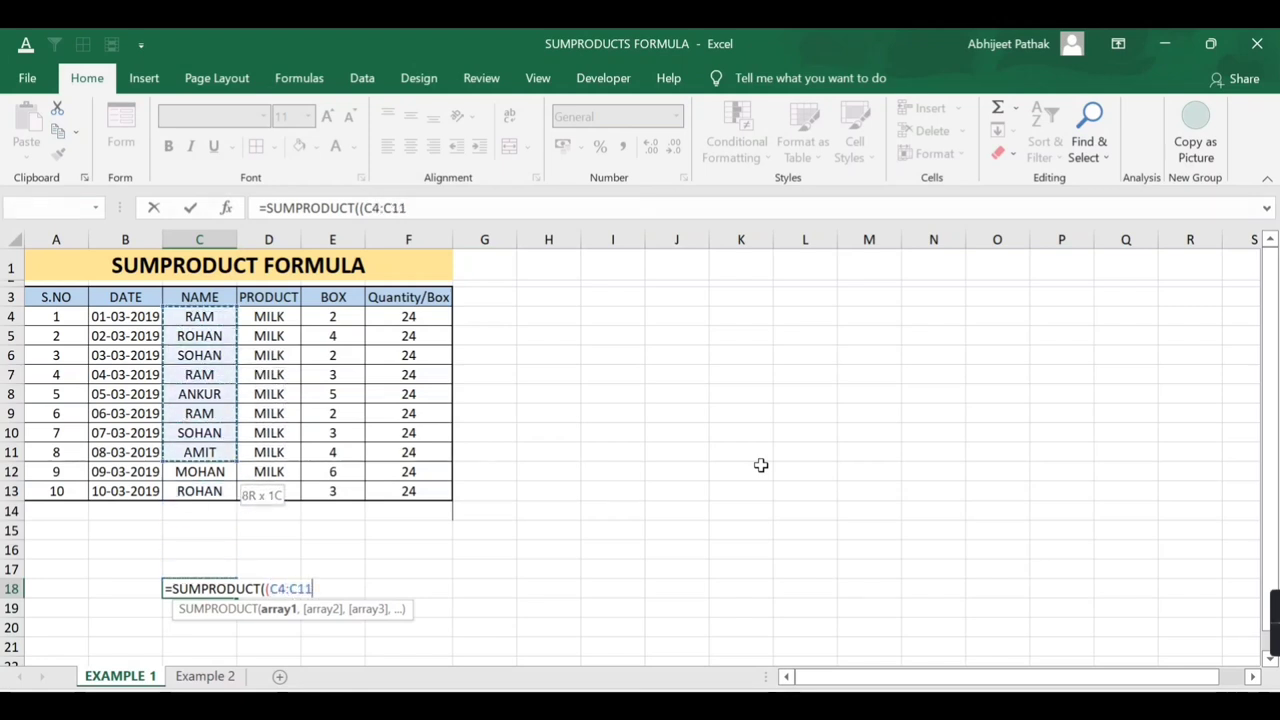
key(shift+Down)
key(shift+Down)
text(=)
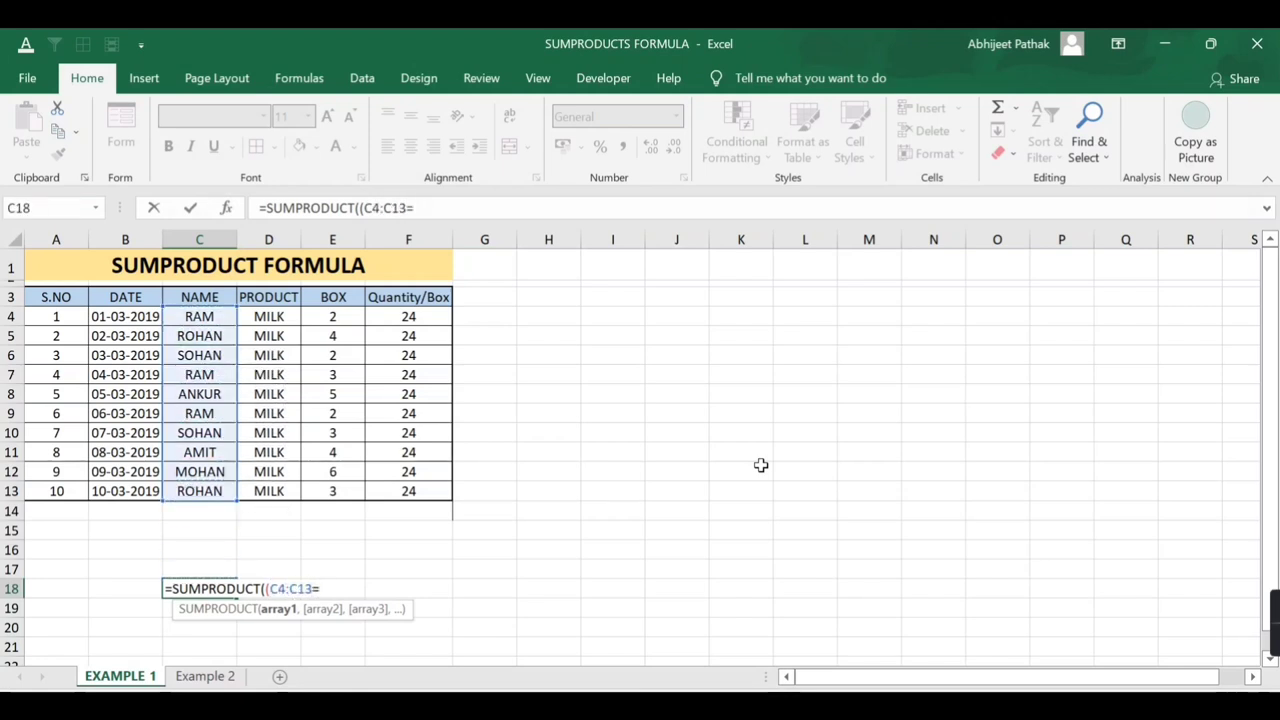
text("ram)
Multiply the name condition by the BOX range E4:E13 and commit, returning 7
text(,)
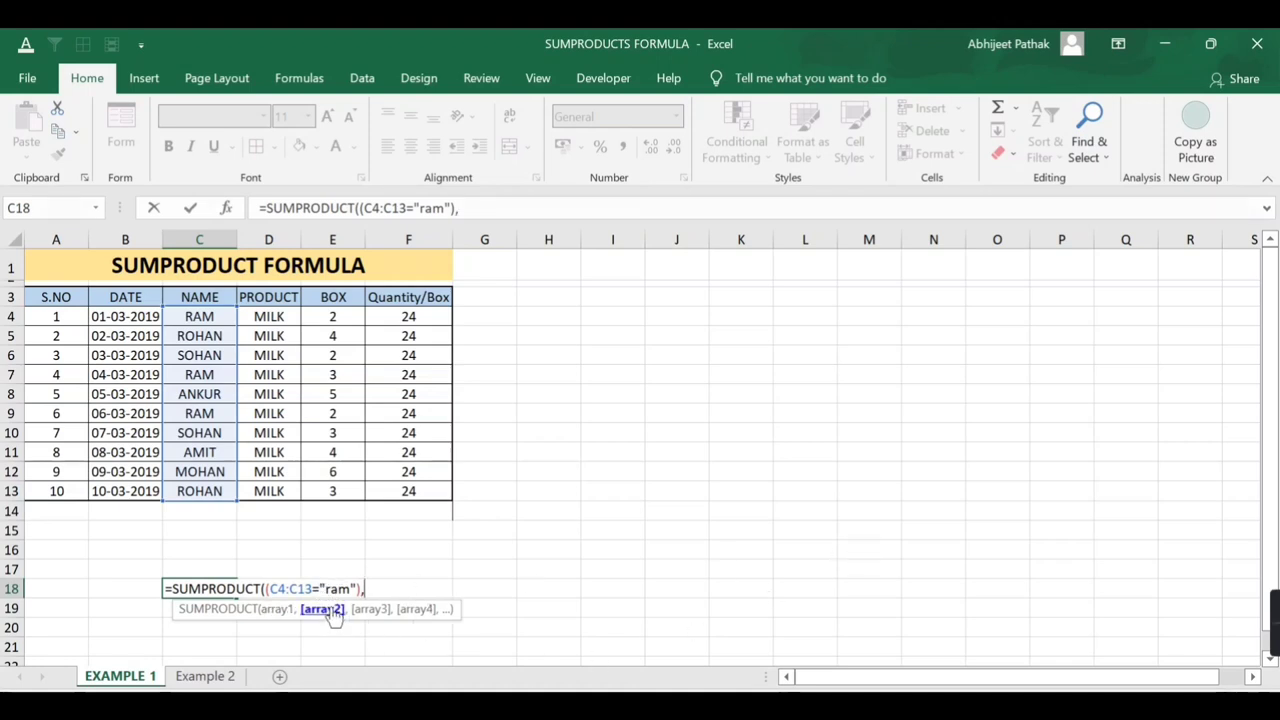
key(BackSpace)
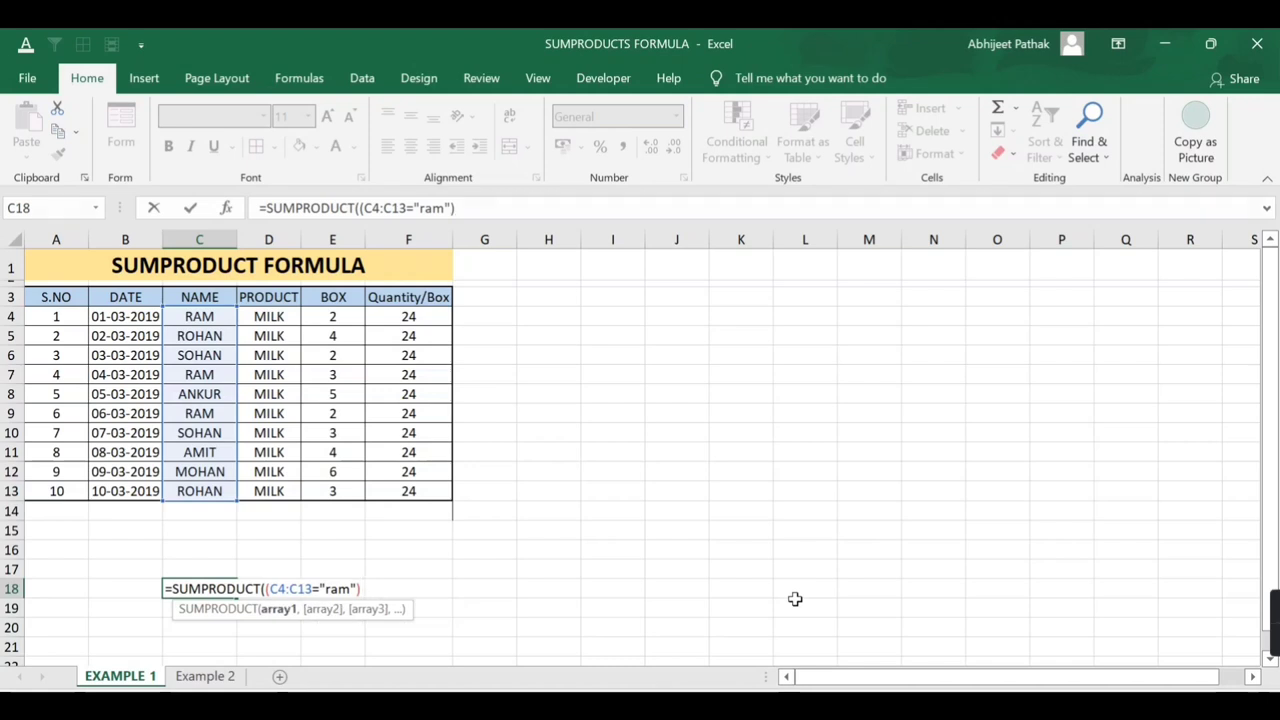
key(Up)
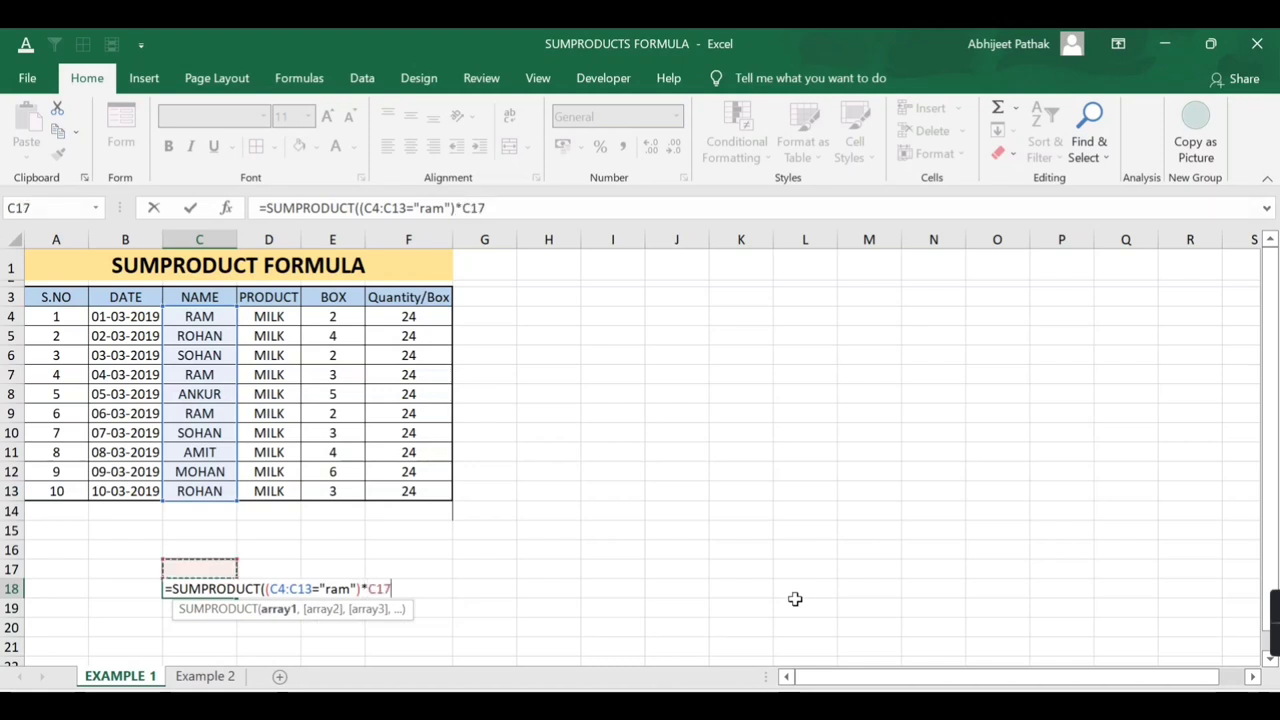
key(ctrl+Up)
key(Right)
key(Right)
key(ctrl+shift+Down)
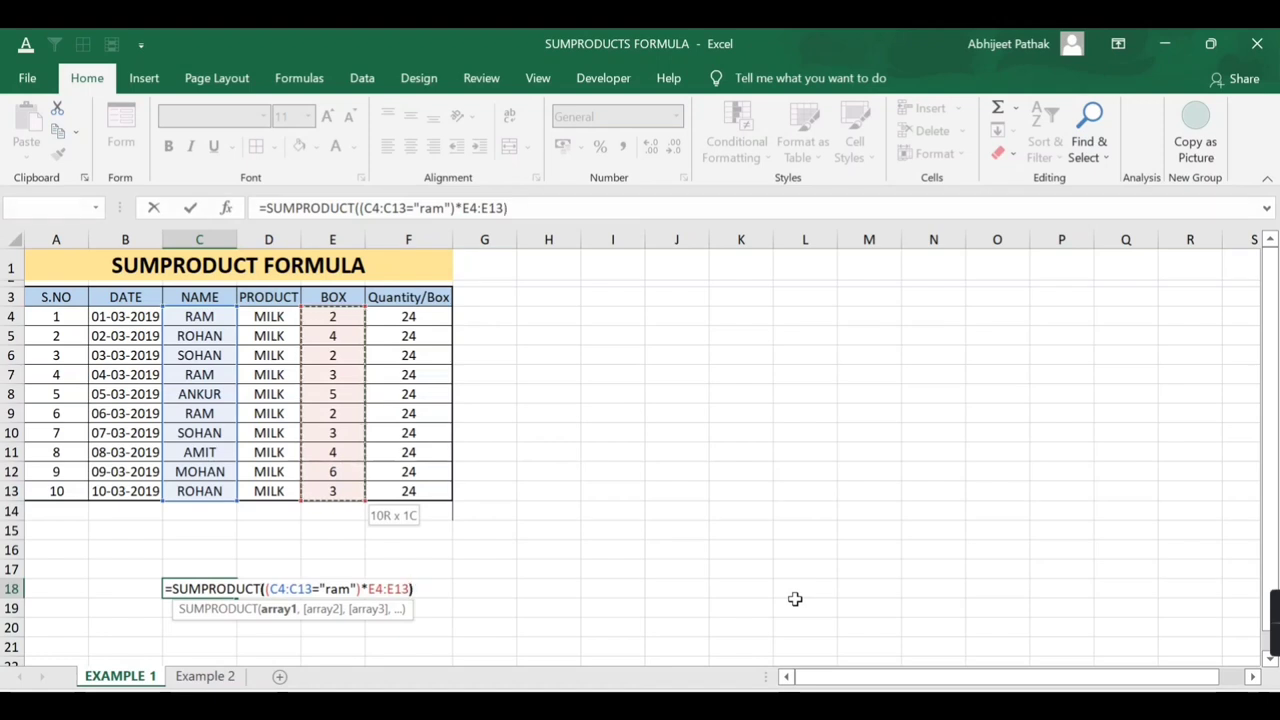
text())
key(Return)
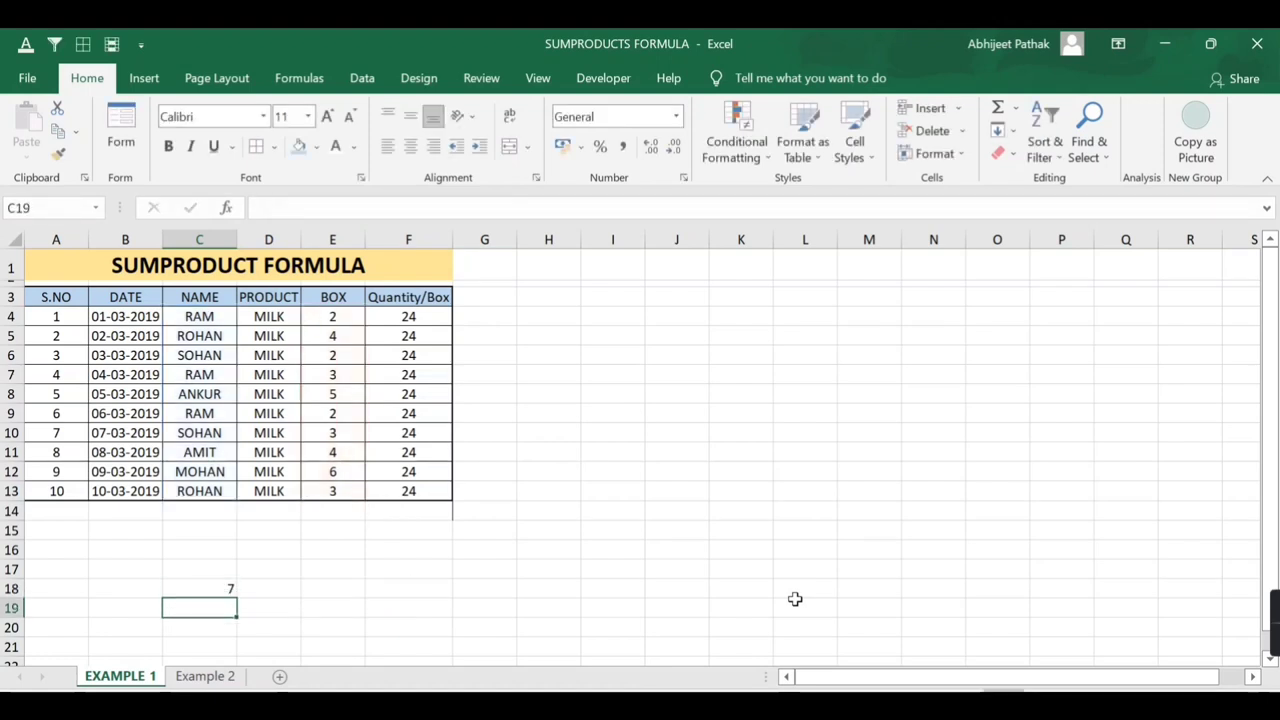
key(Up)
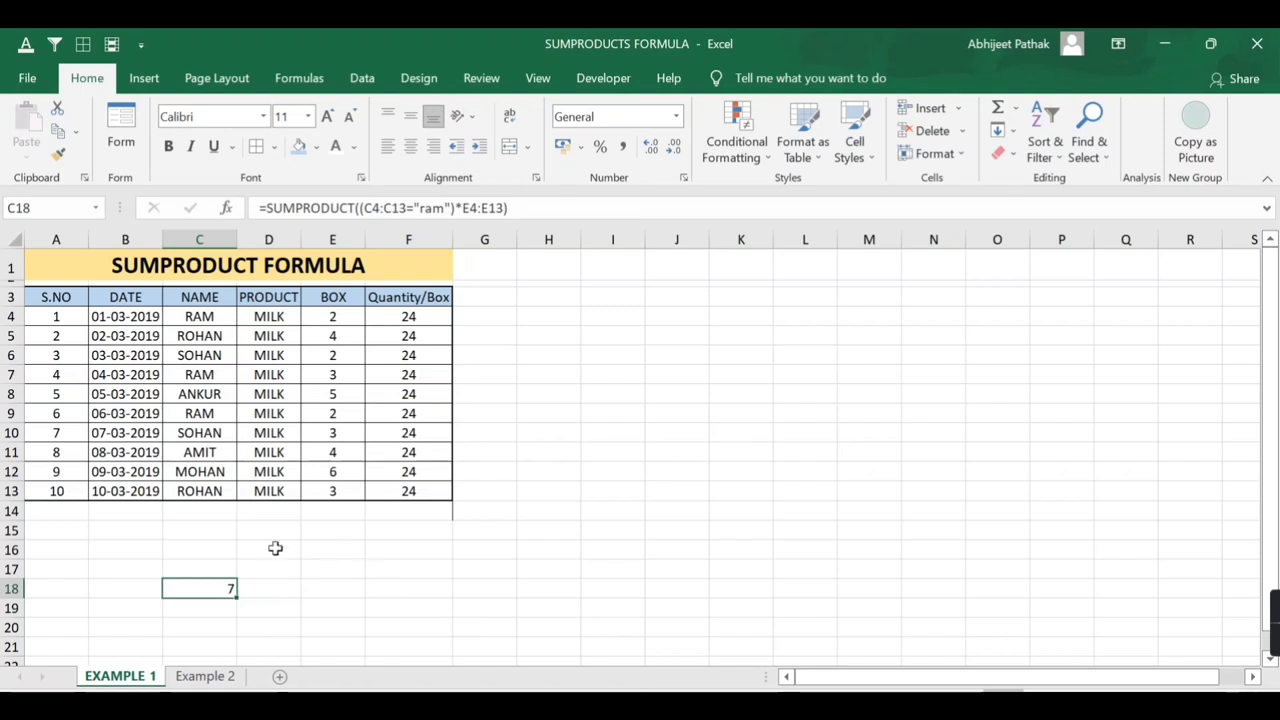
click(213, 317)
click(333, 320)
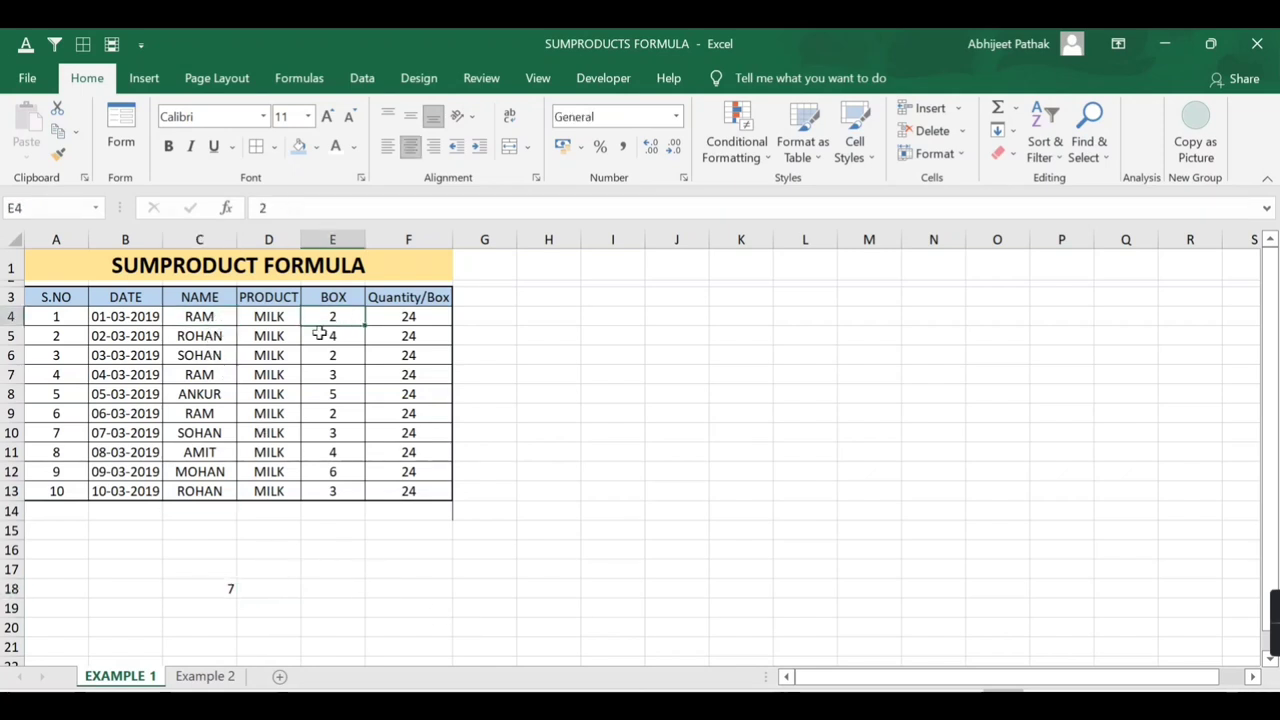
click(330, 374)
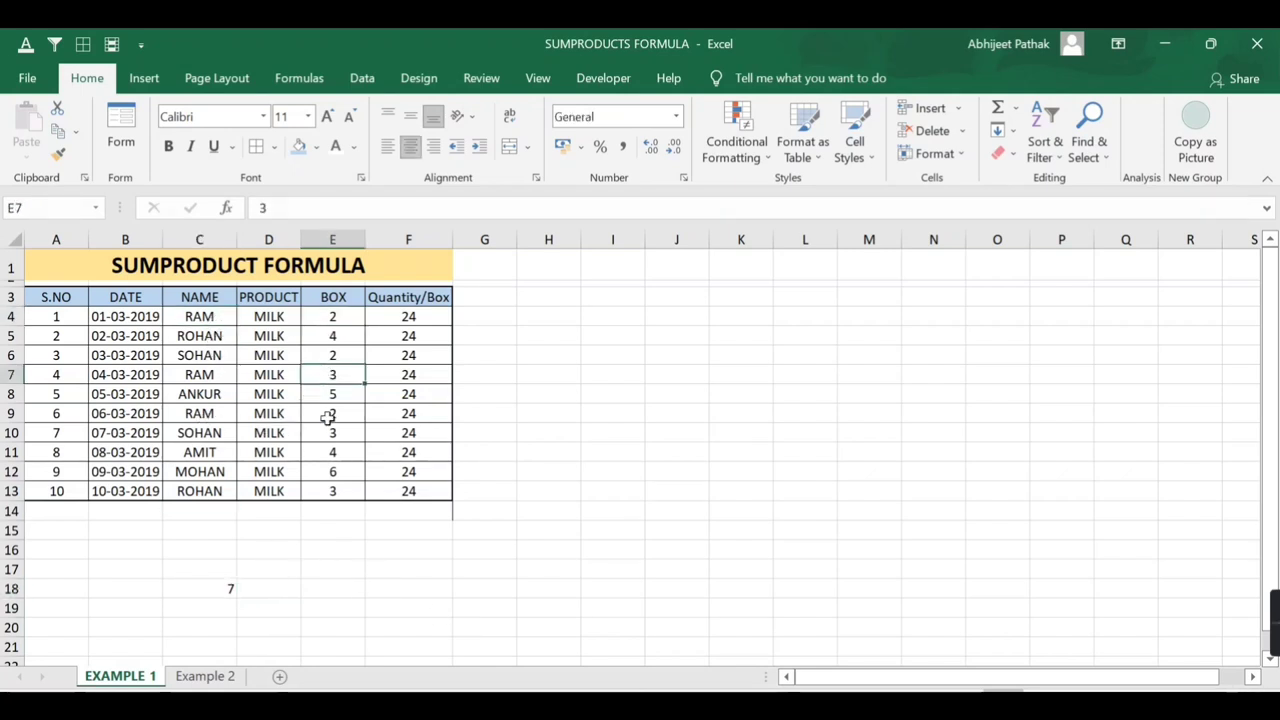
click(328, 415)
click(207, 588)
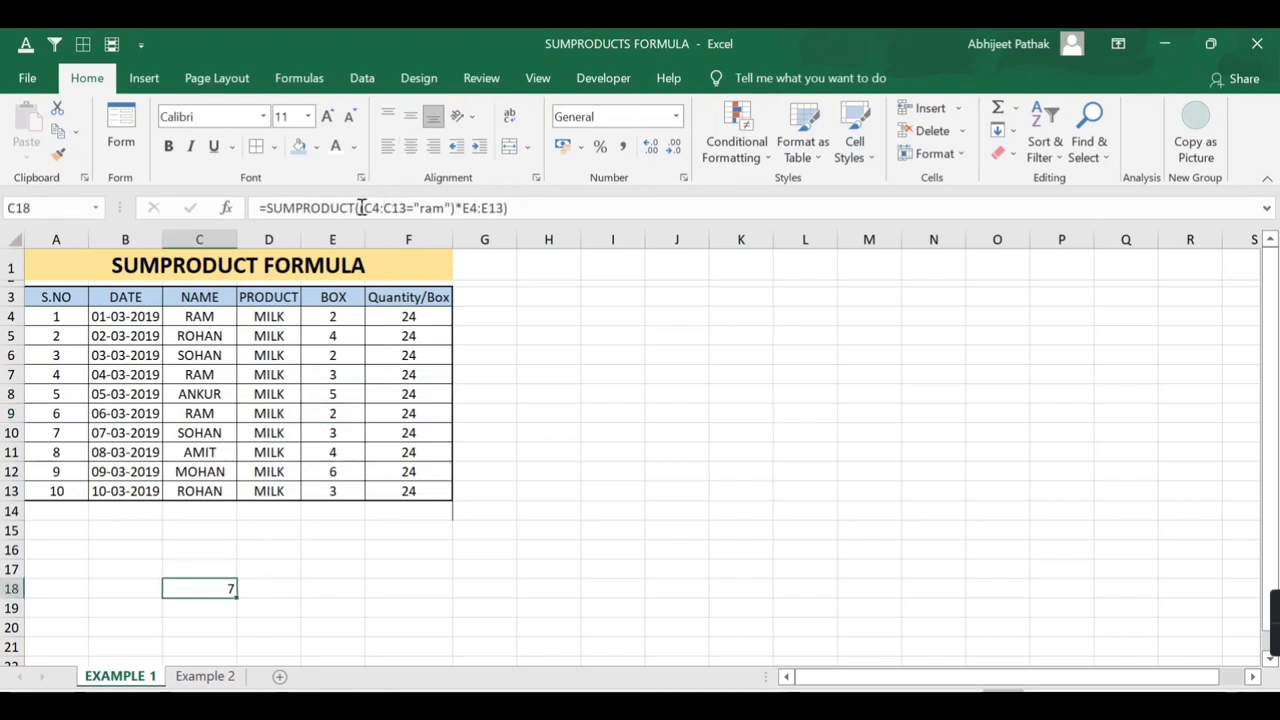
drag(362, 207, 454, 208)
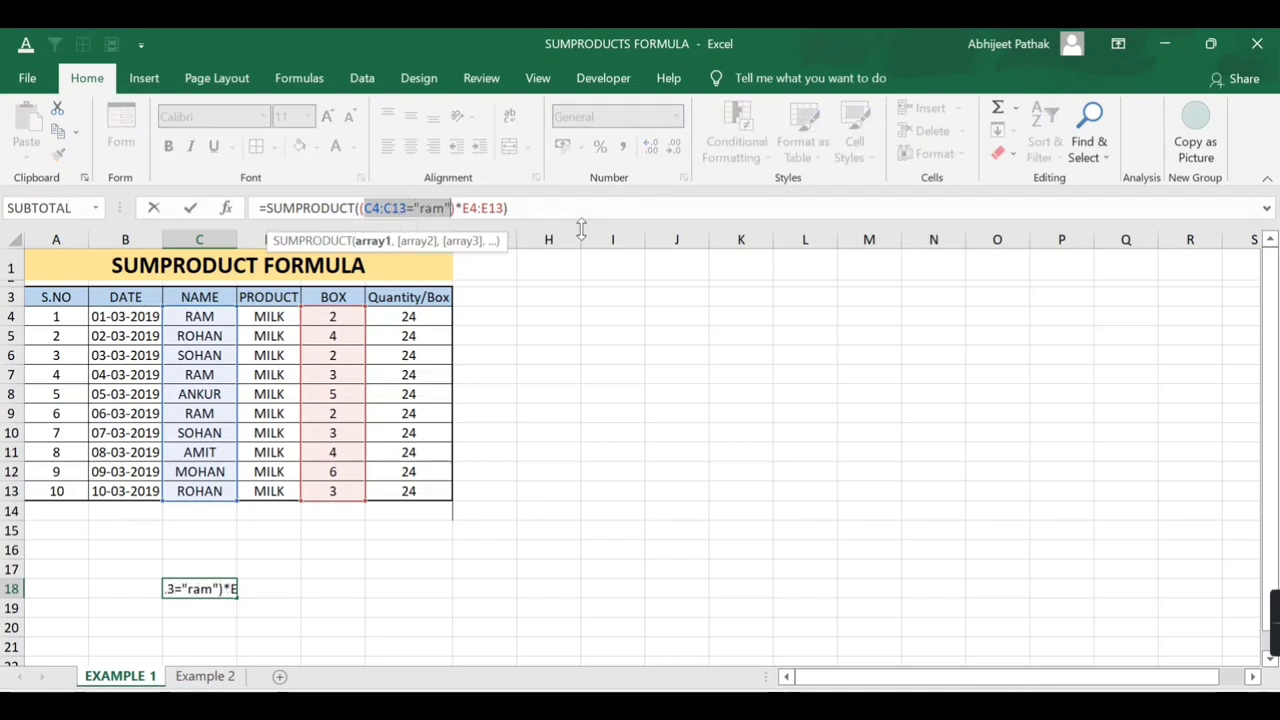
key(F9)
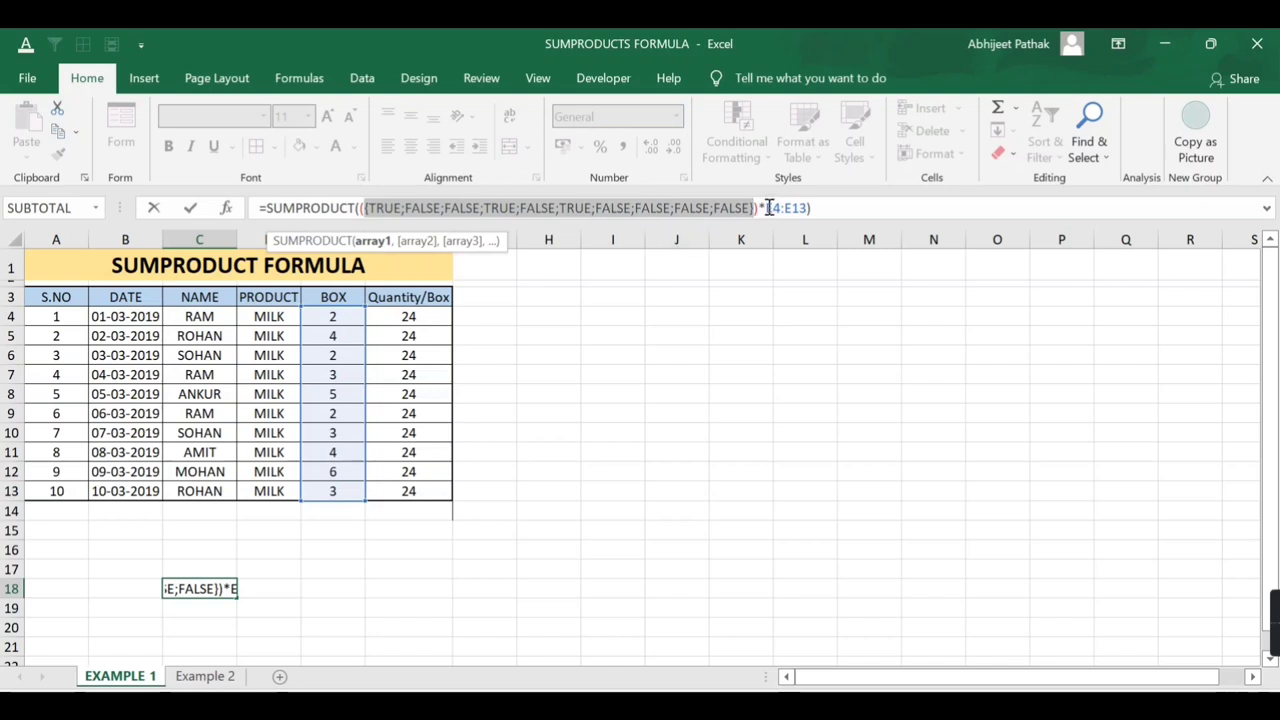
drag(334, 317, 353, 488)
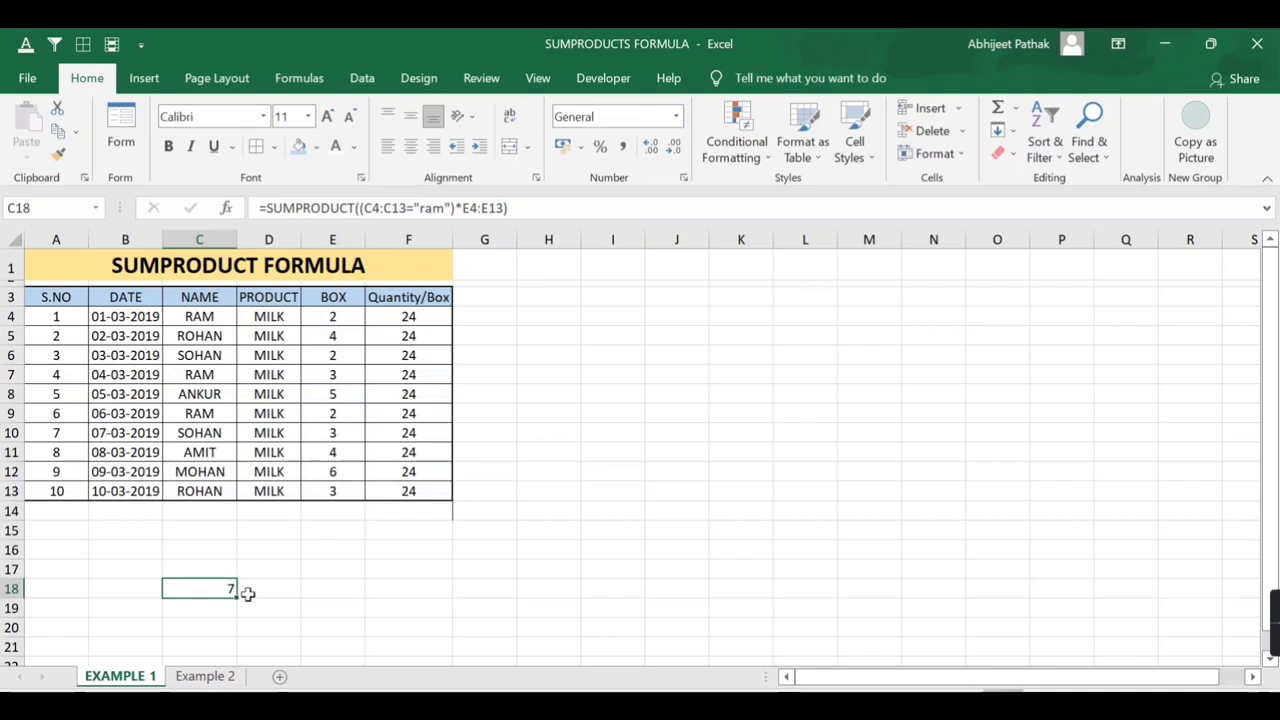
In row 11 enter TRUE in I11, 1 in J11 and =I11*J11 in K11
click(608, 455)
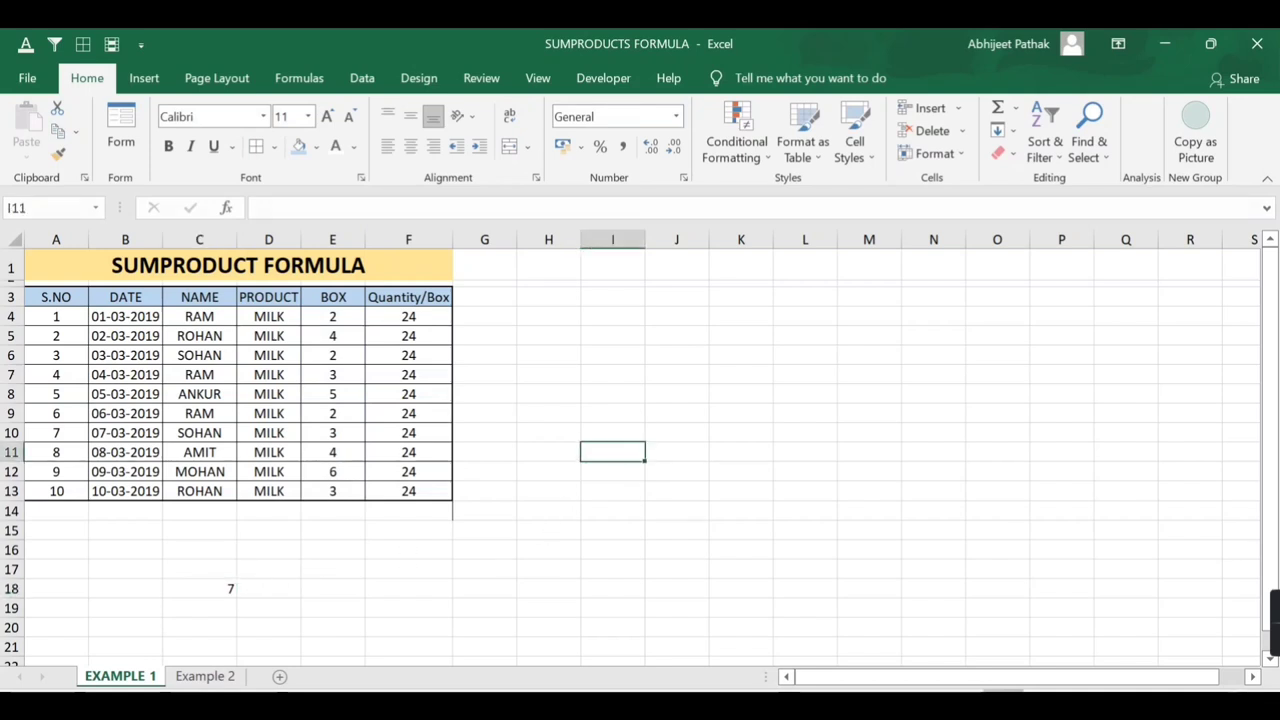
text(=tr)
key(Escape)
key(Escape)
text(tue)
key(Right)
key(Right)
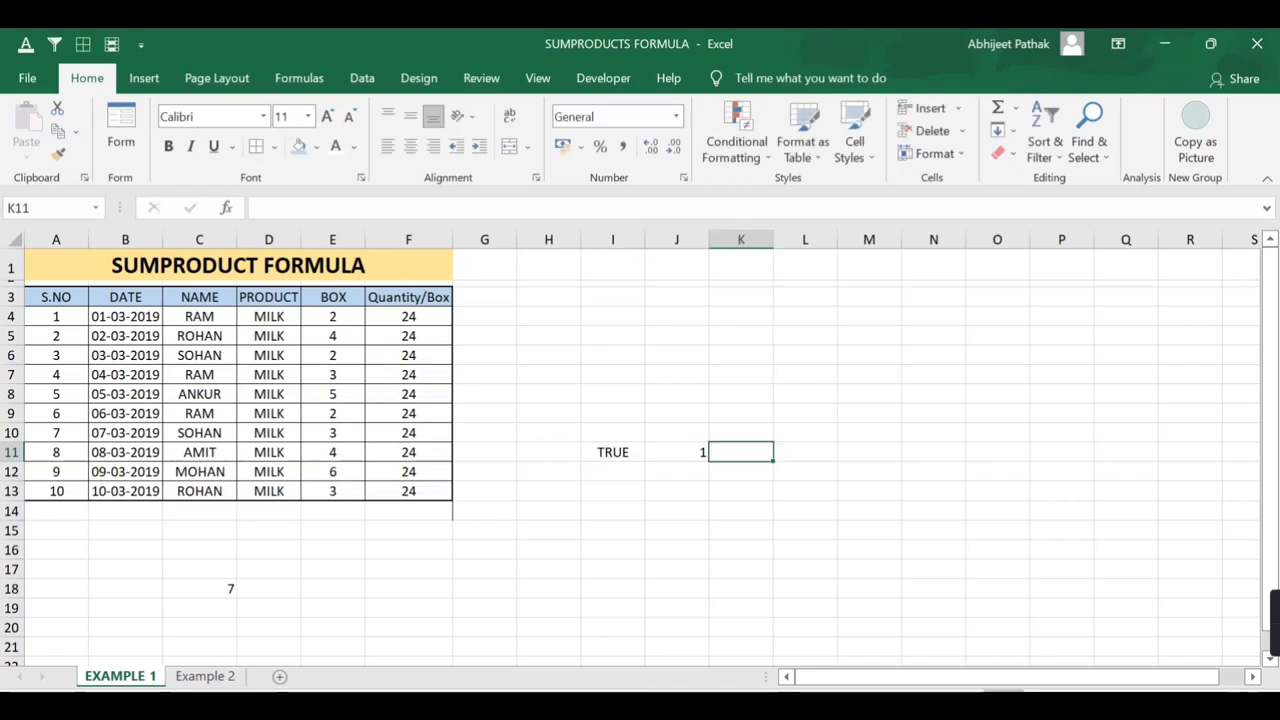
key(Right)
key(Left)
key(Left)
key(Left)
key(Right)
key(Right)
text(=)
key(Left)
key(Left)
text(*)
key(Left)
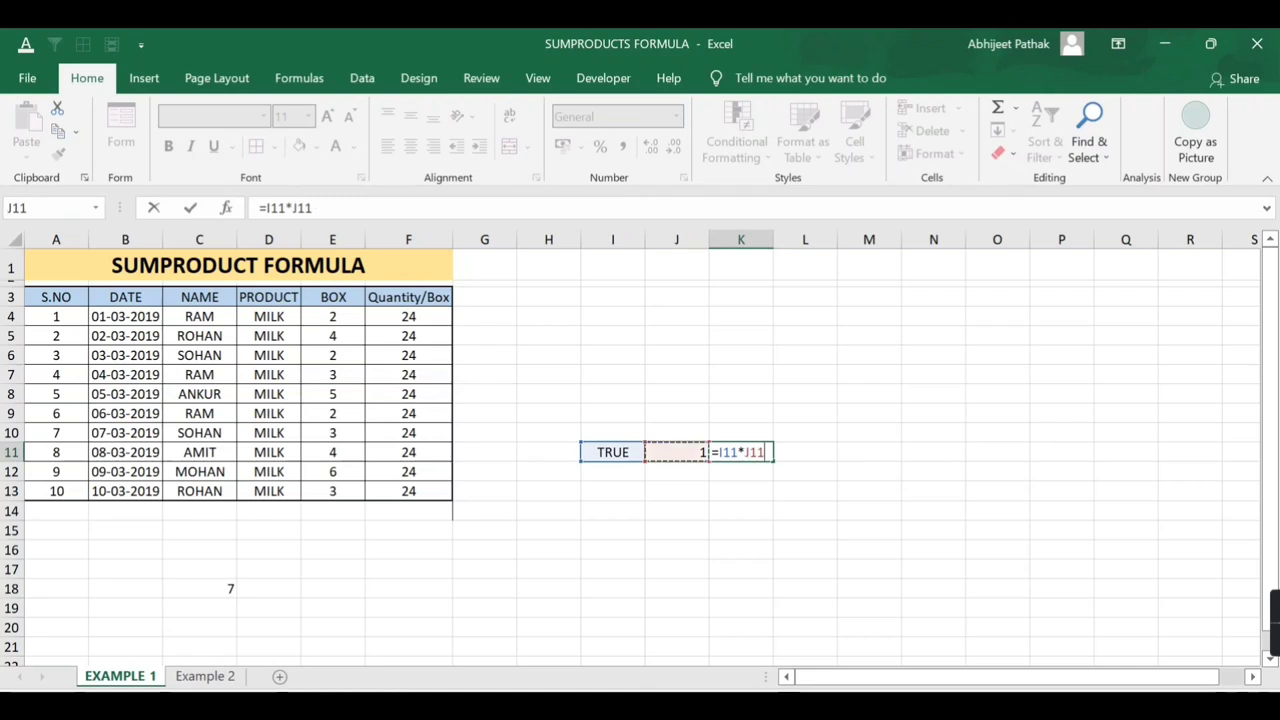
key(Return)
key(Up)
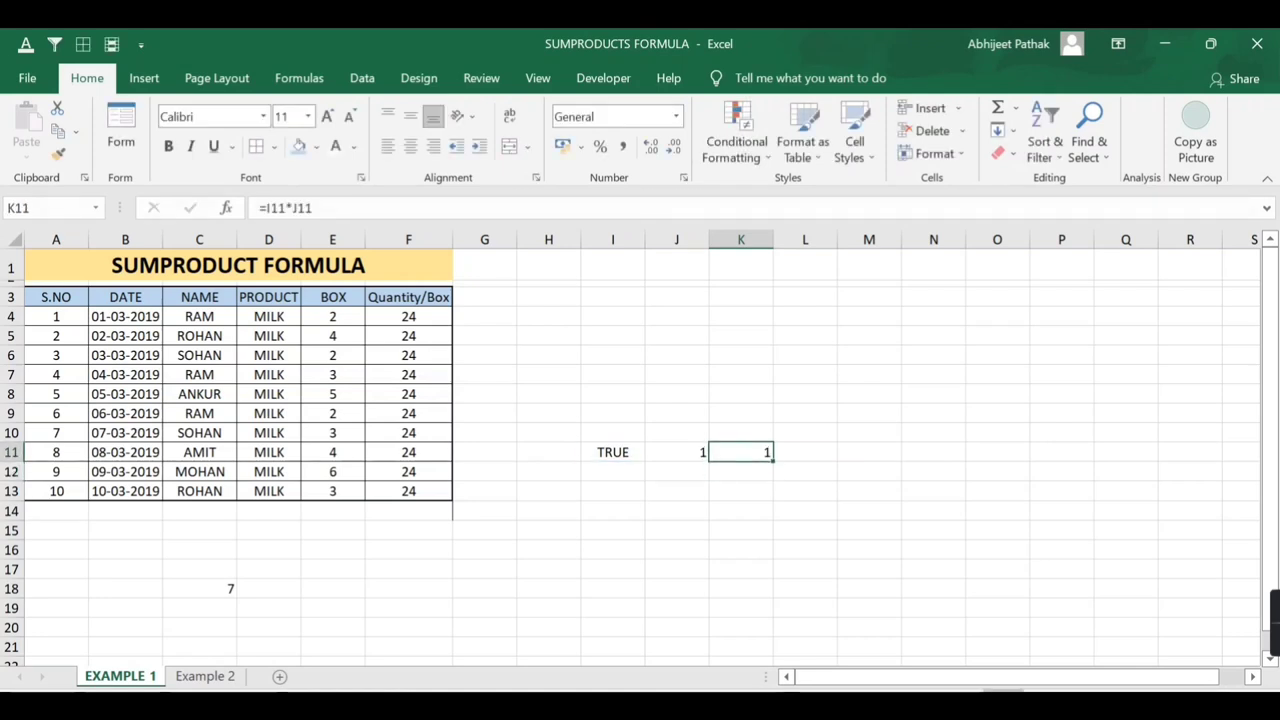
Change I11 to FALSE, J11 to 23, then set I11 back to TRUE
key(Left)
key(Left)
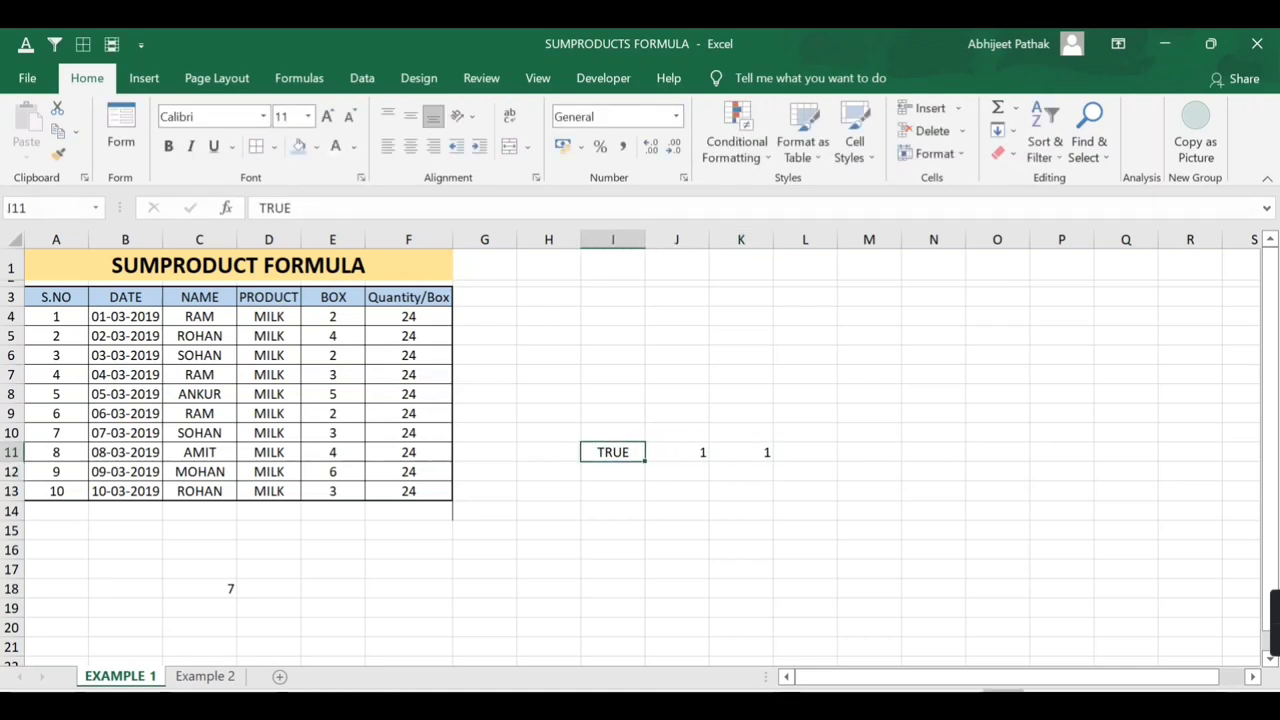
text(False)
key(Right)
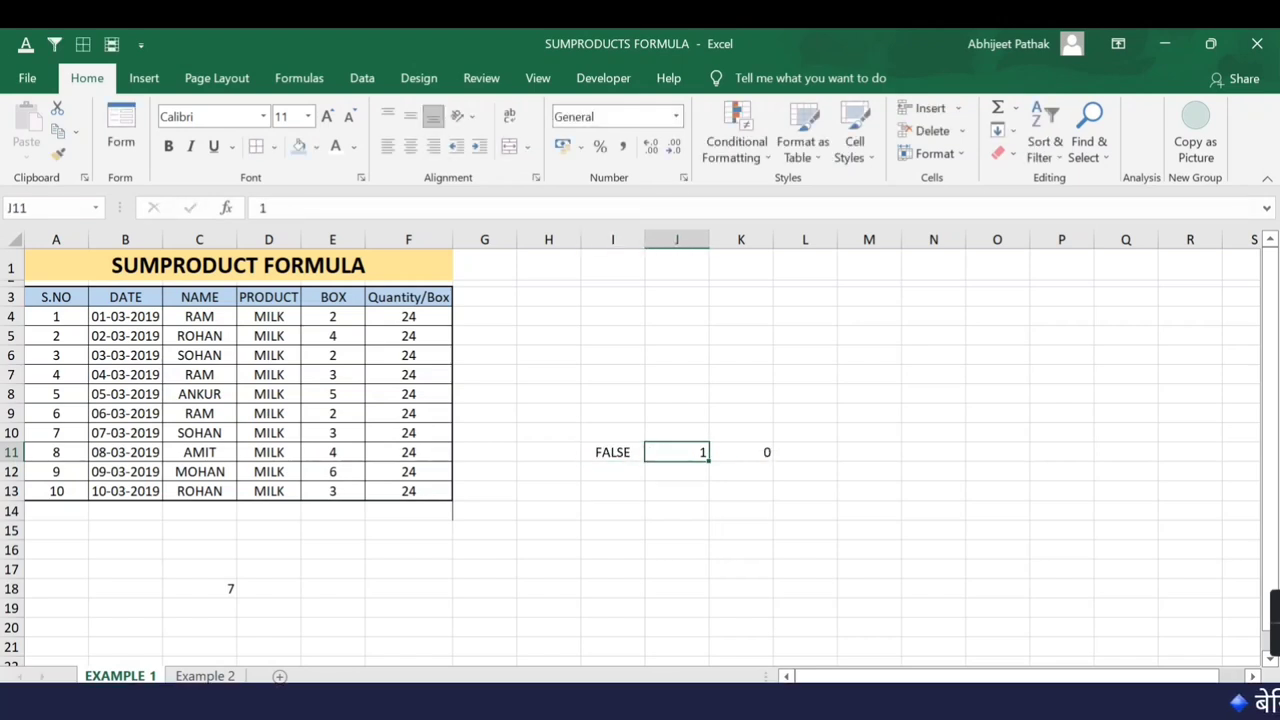
text(23)
key(Right)
key(Left)
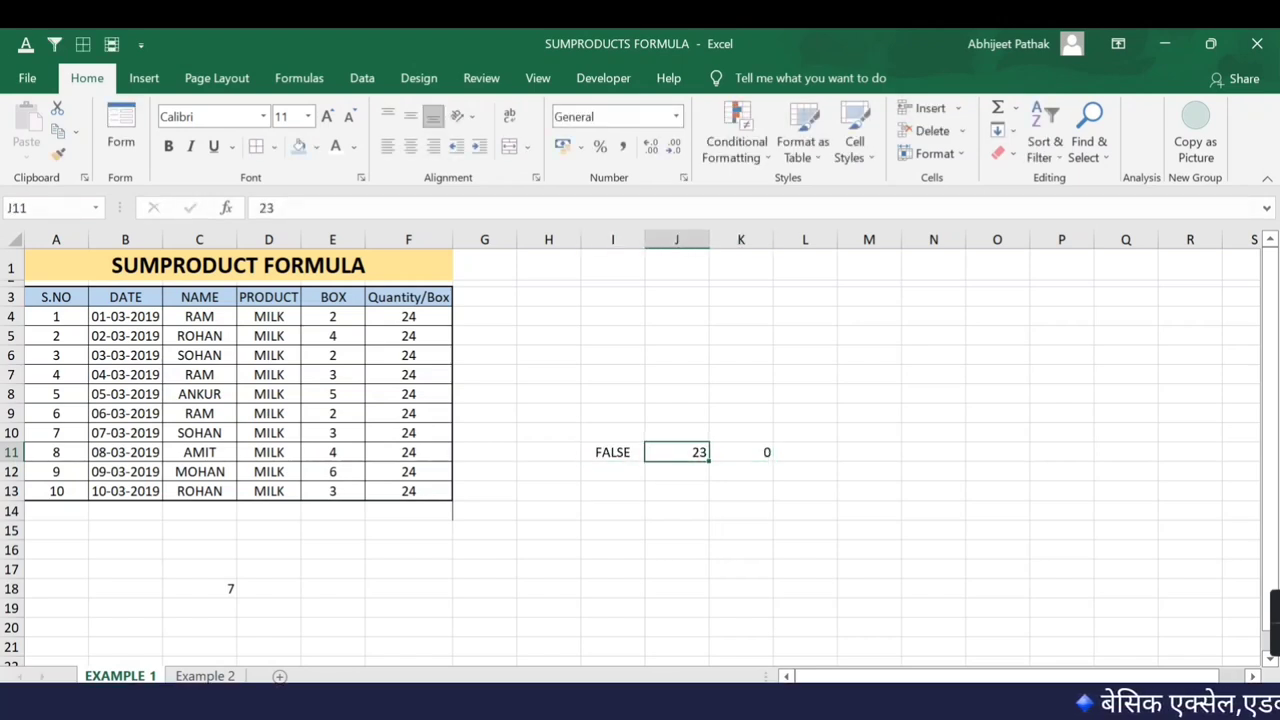
key(Left)
text(true)
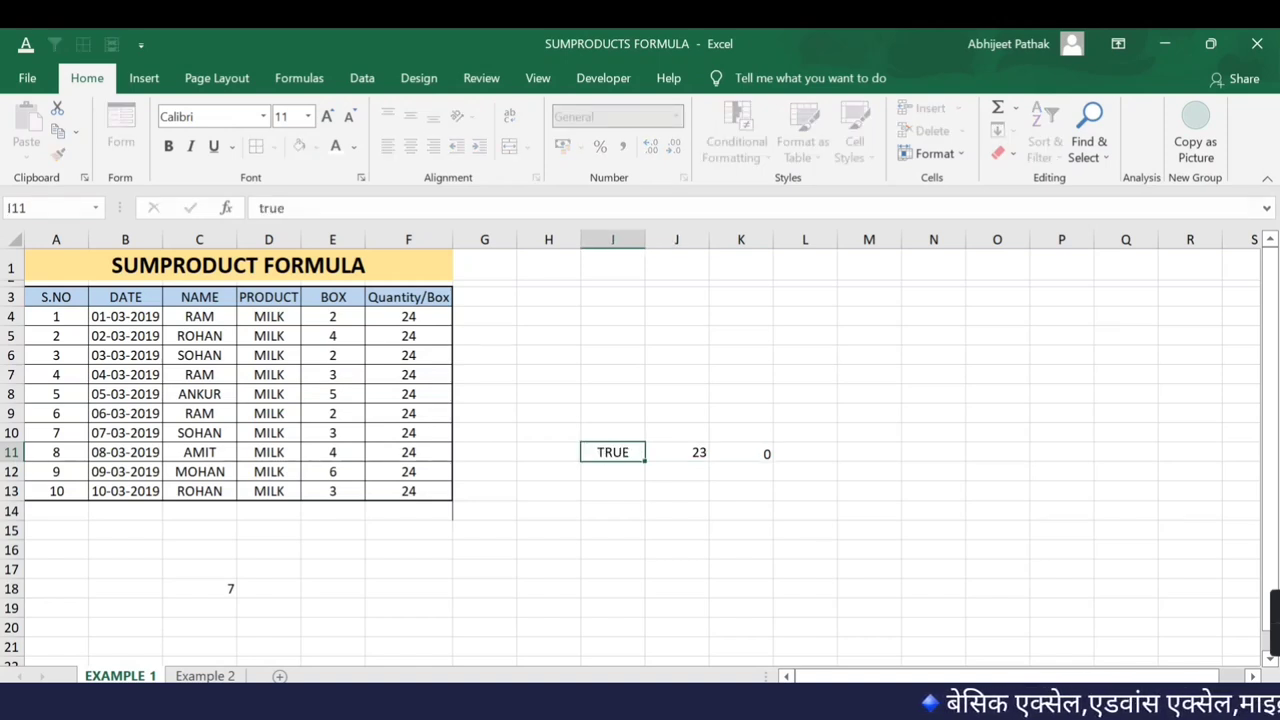
key(Right)
Review row 11's product in K11, then mark C18's C4:C13="ram" condition in the formula bar
key(Right)
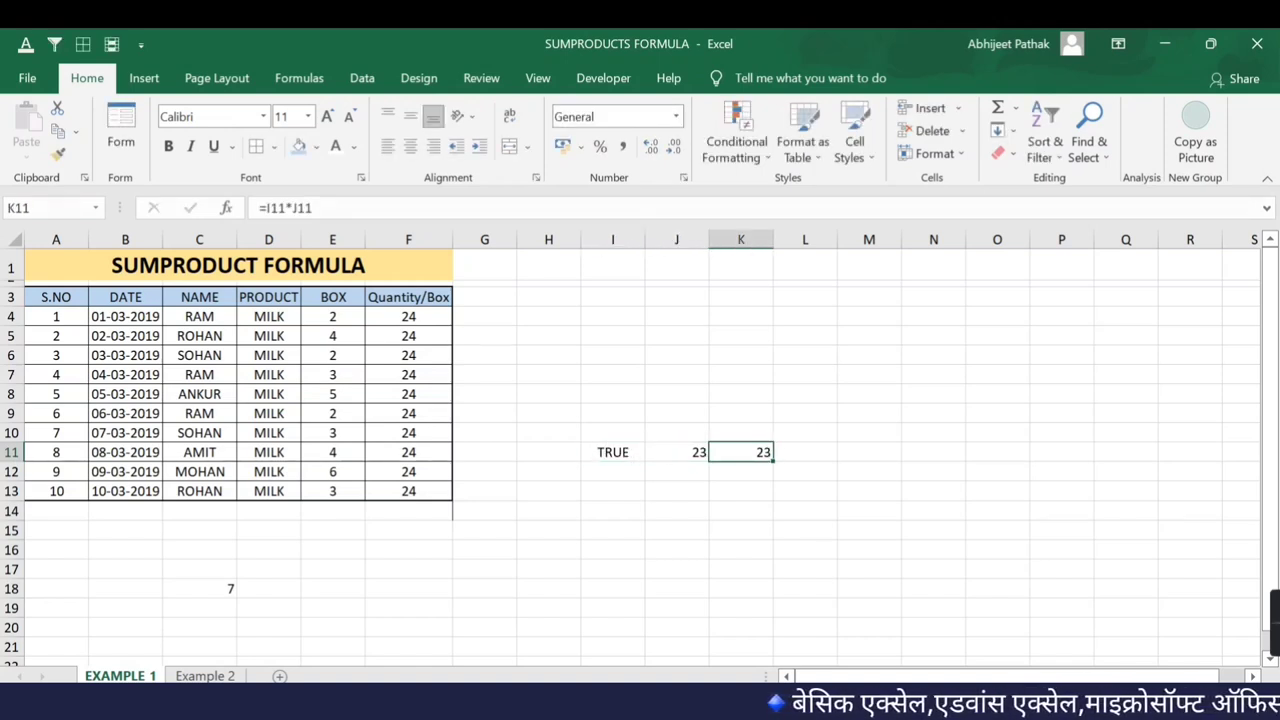
key(Left)
key(Left)
key(Right)
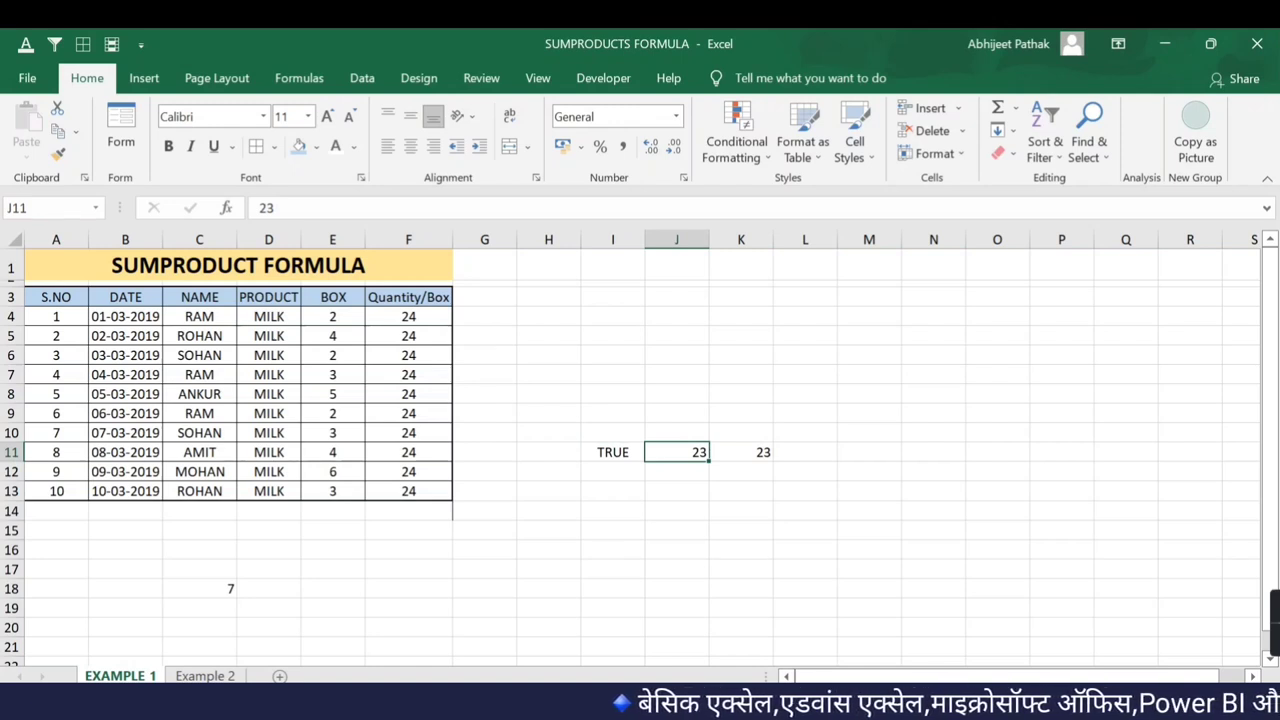
key(Right)
key(Left)
key(Left)
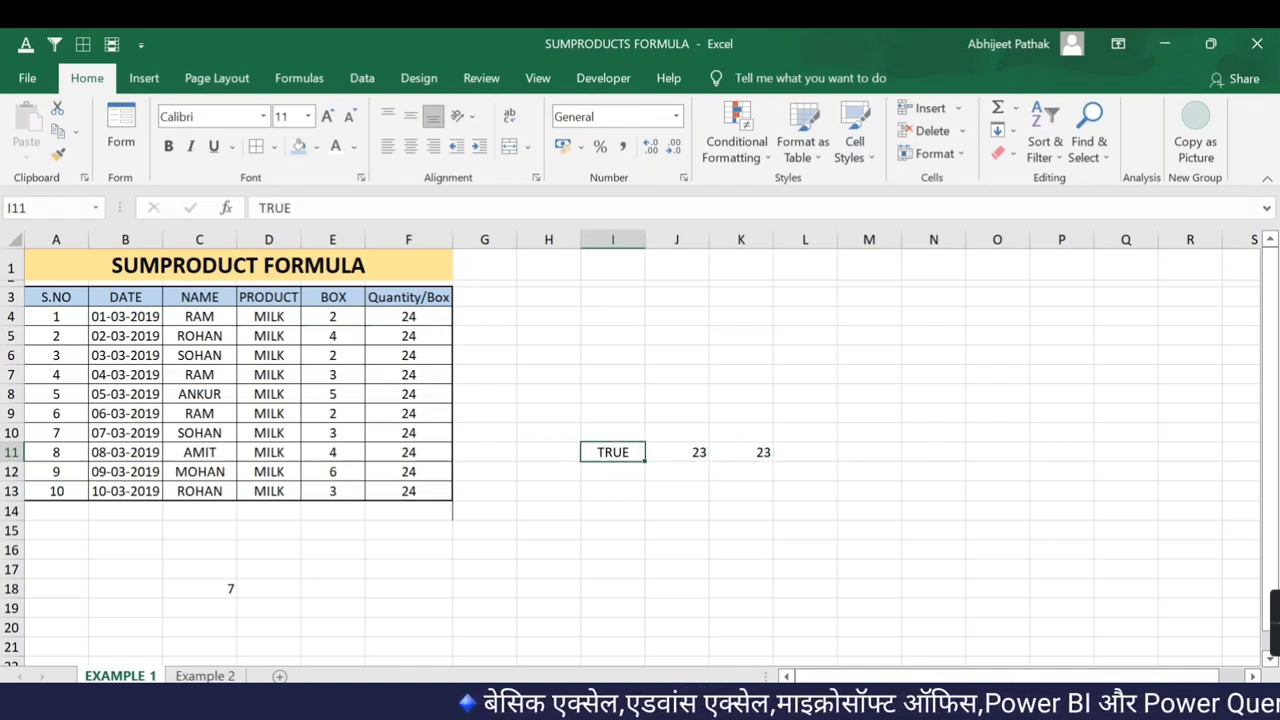
key(Right)
key(Right)
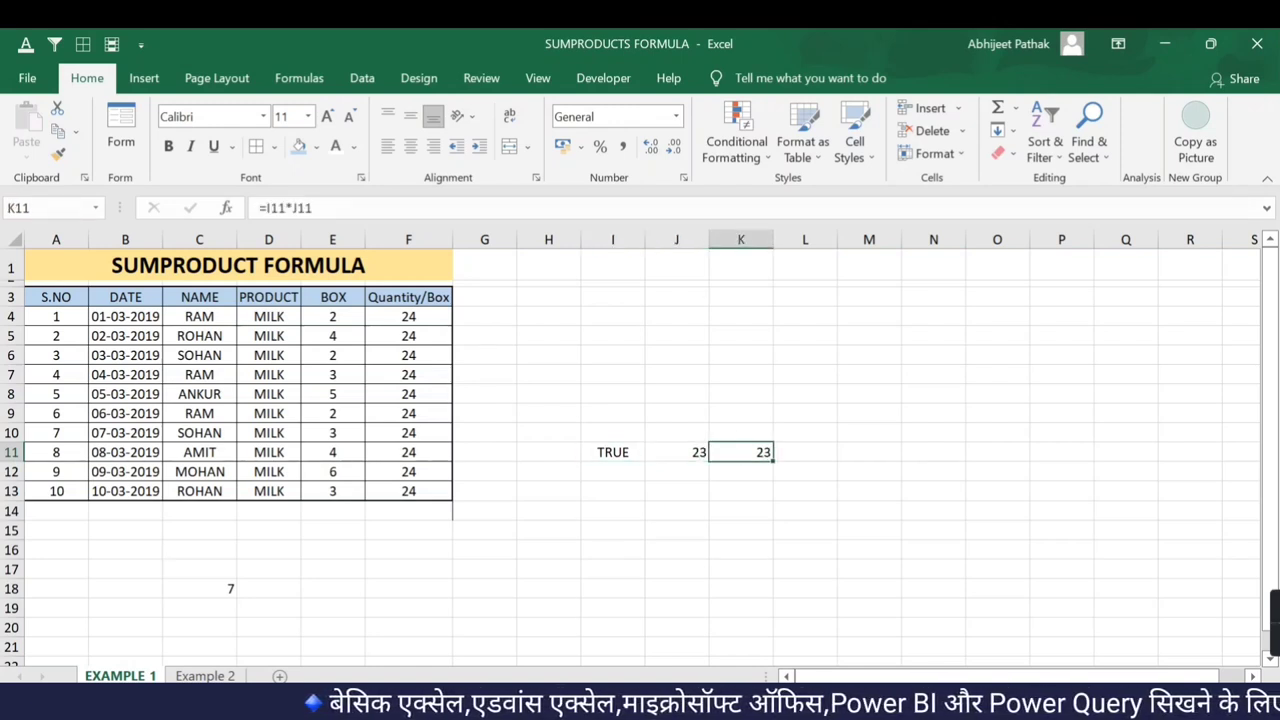
click(222, 590)
drag(365, 208, 453, 208)
Evaluate C18's condition-times-boxes part with F9, fixing it as {2;0;0;3;0;2;0;0;0;0}
key(F9)
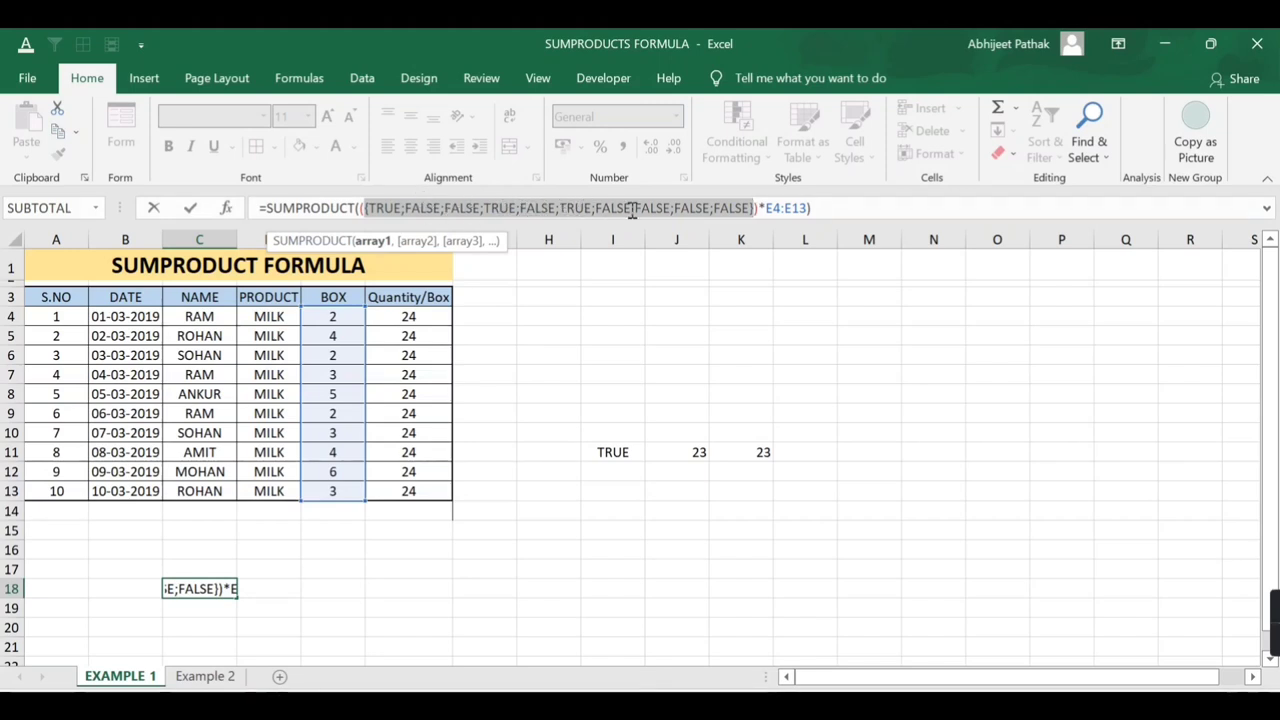
key(Escape)
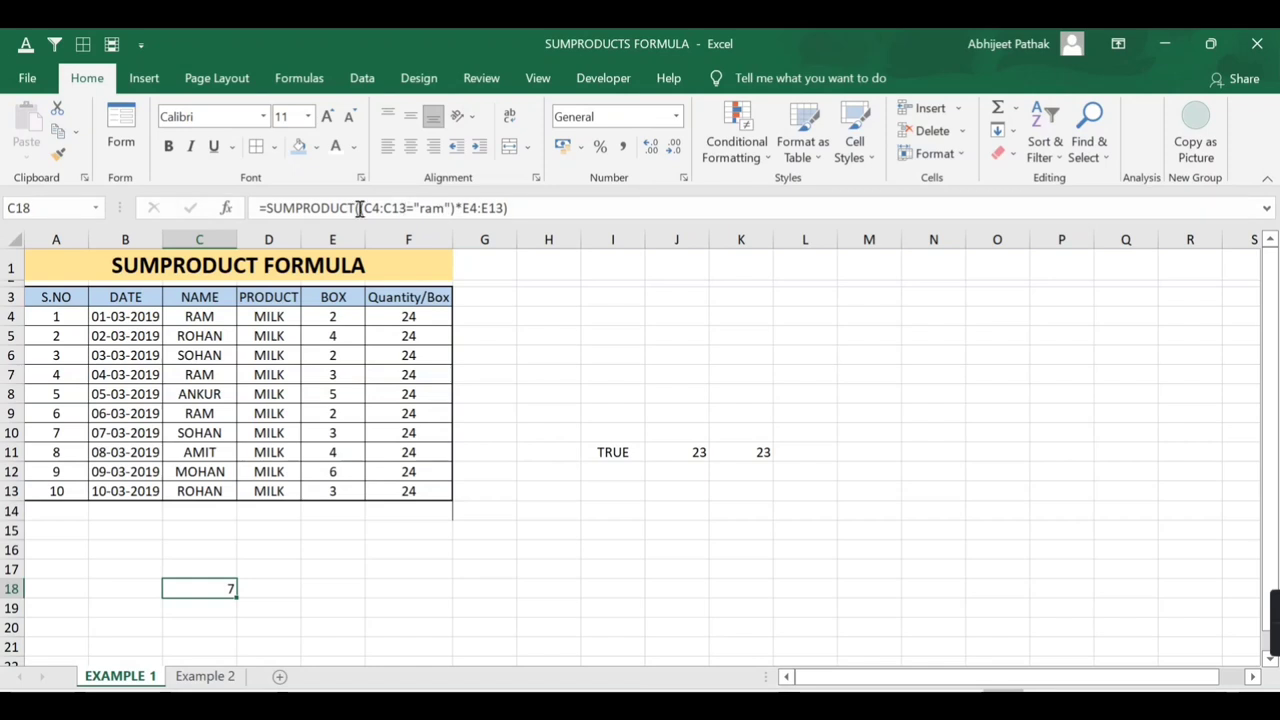
drag(358, 208, 506, 208)
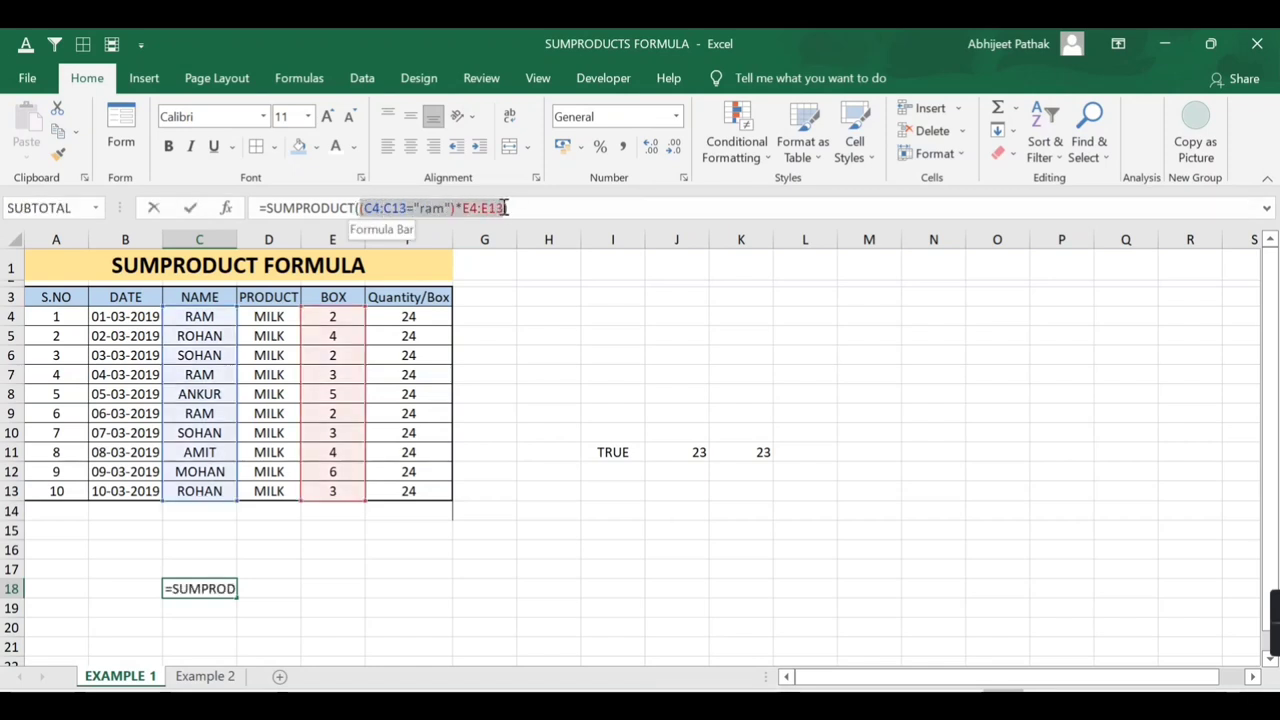
key(F9)
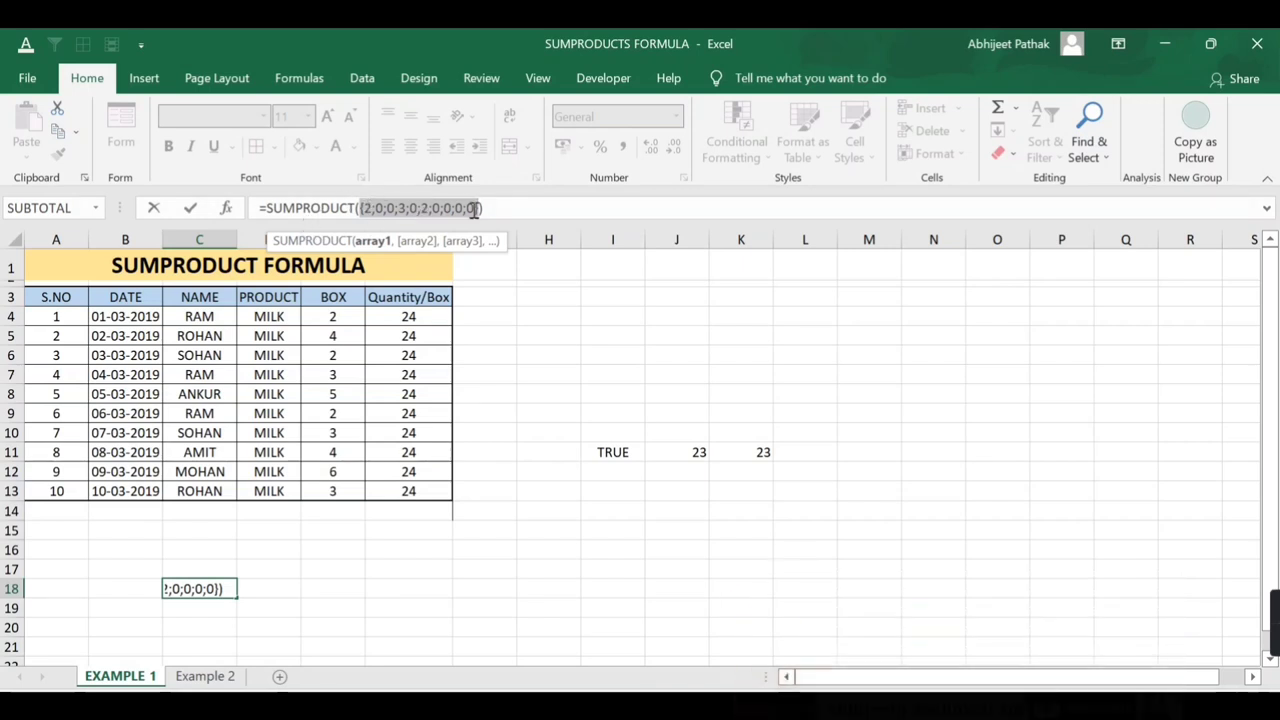
click(376, 208)
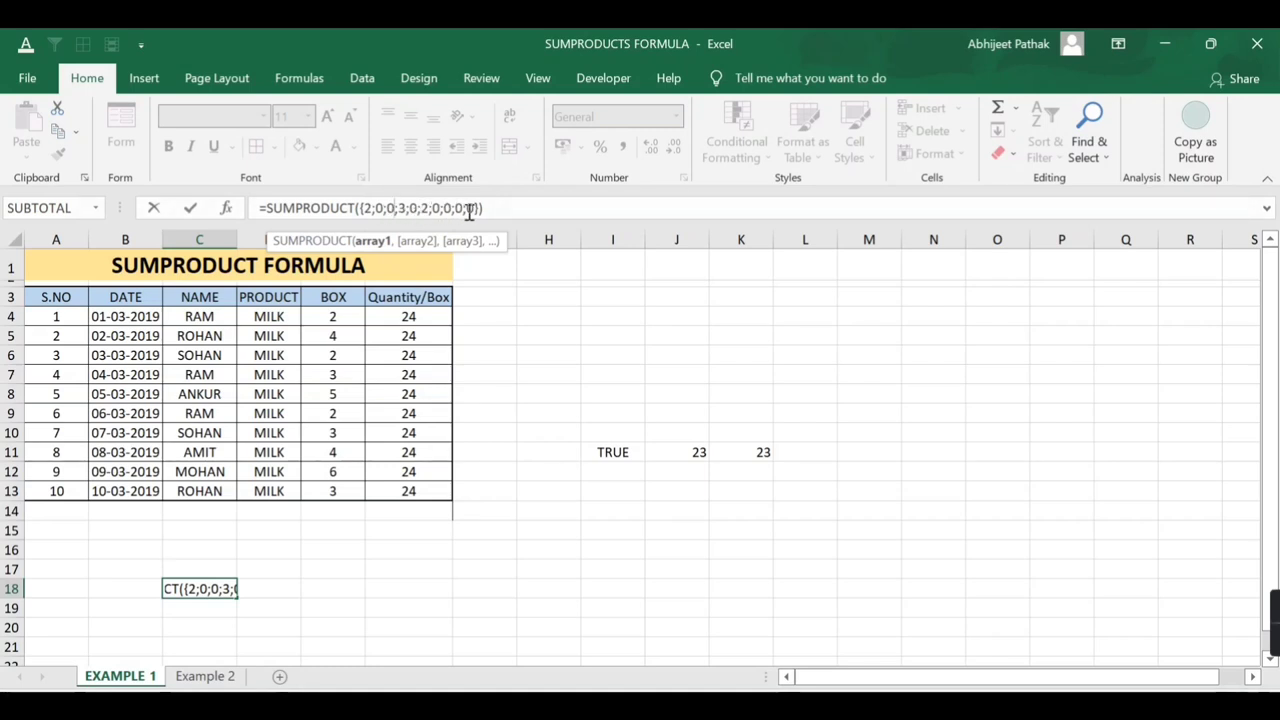
key(Return)
click(224, 588)
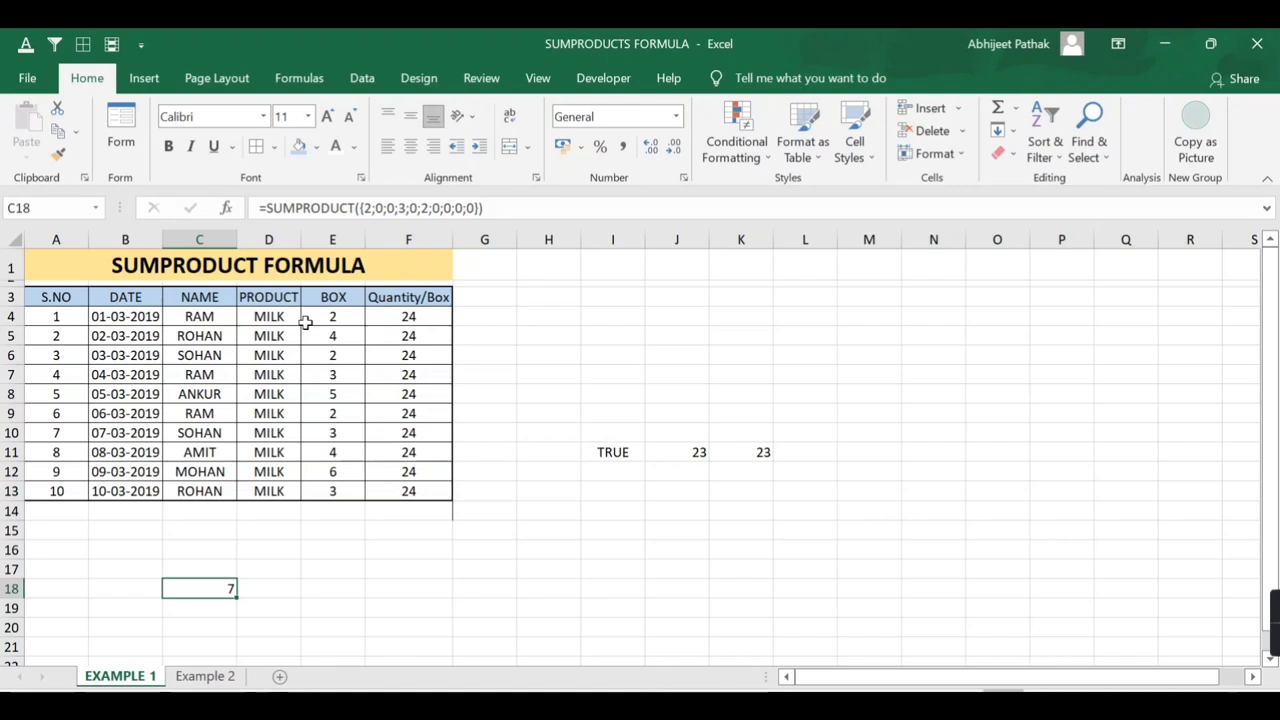
Clear C18 and rename the product in D4 to MILK 1
key(Delete)
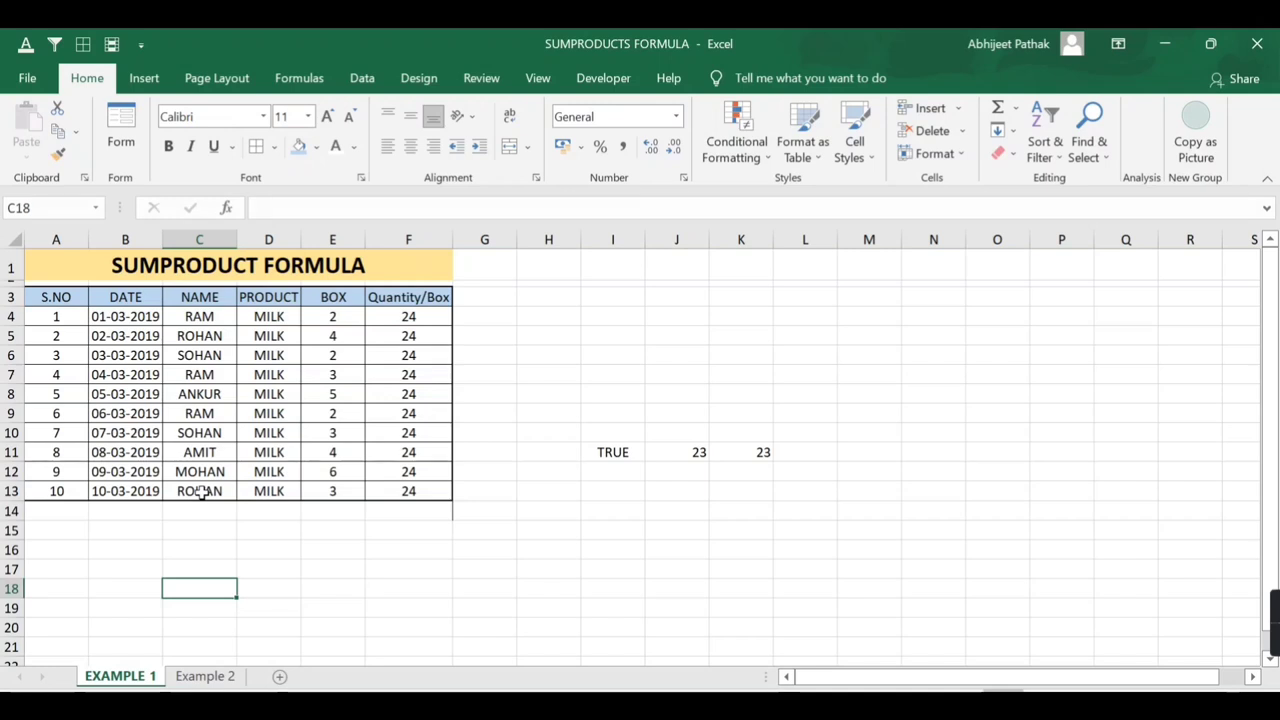
click(268, 316)
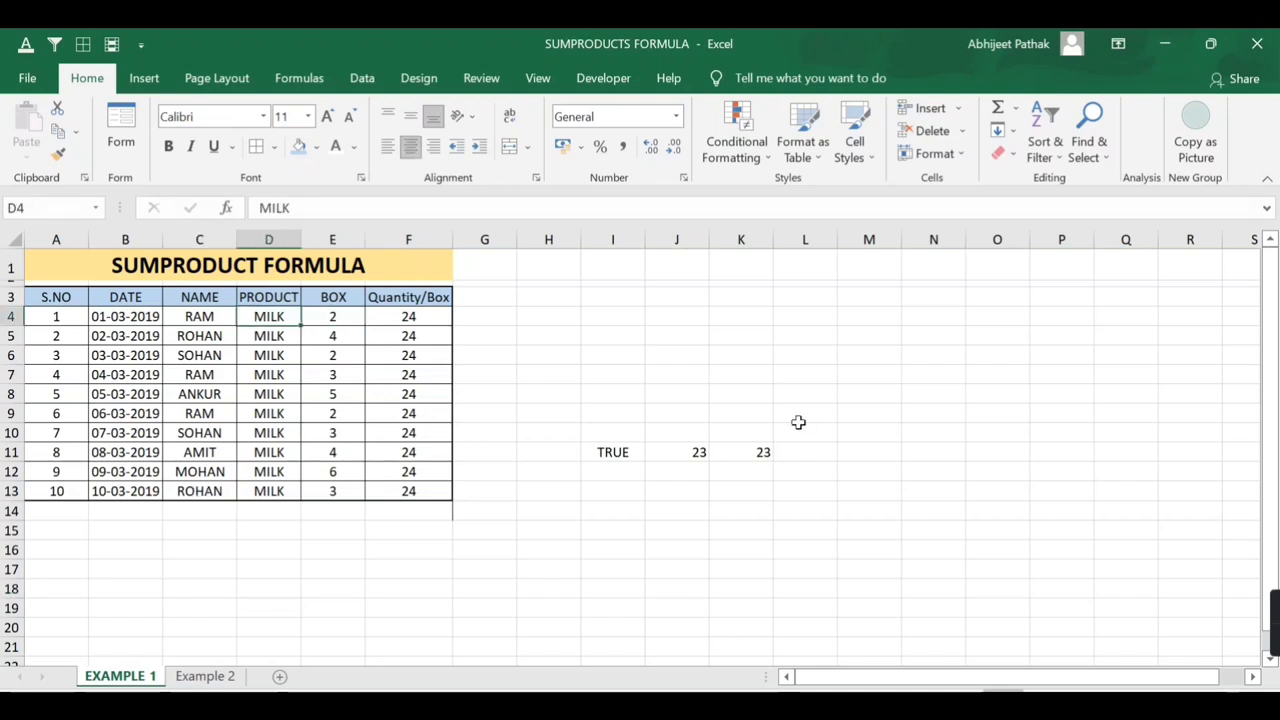
key(F2)
key(BackSpace)
key(BackSpace)
text(milK)
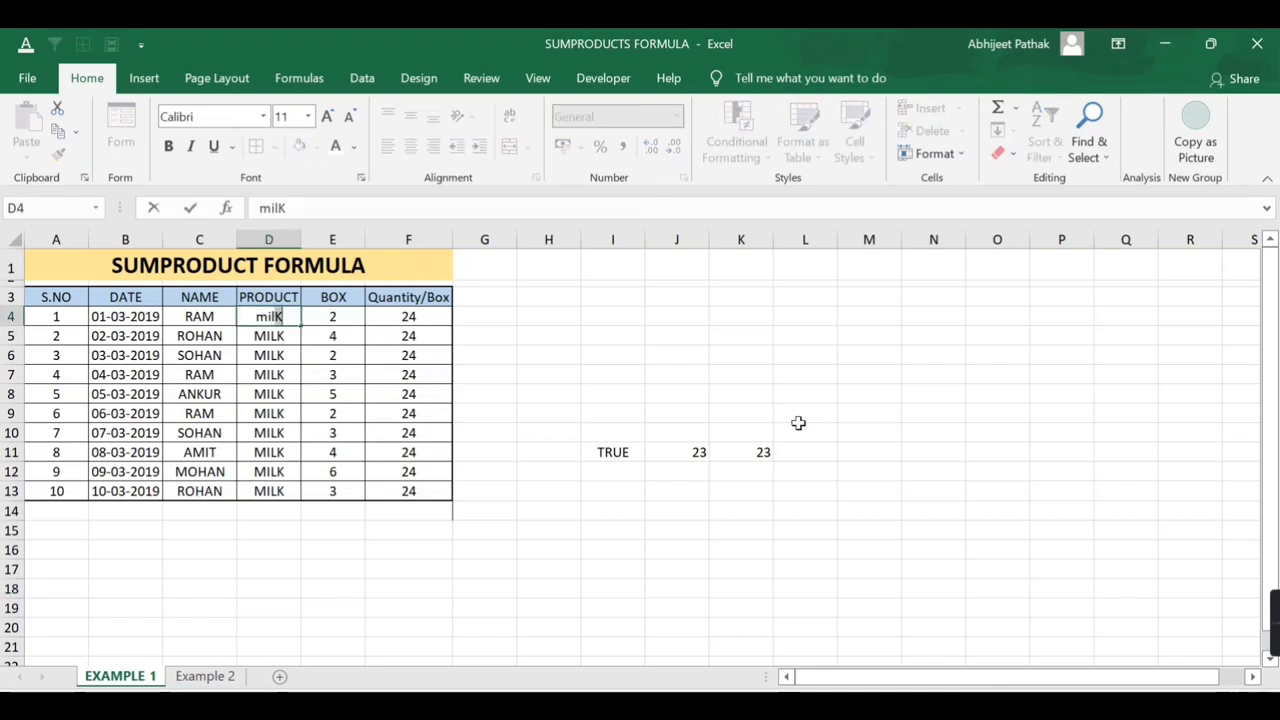
key(BackSpace)
key(BackSpace)
text(MIL)
text(K 1)
key(ctrl+Return)
Copy MILK 1 from D4 into D9
key(ctrl+c)
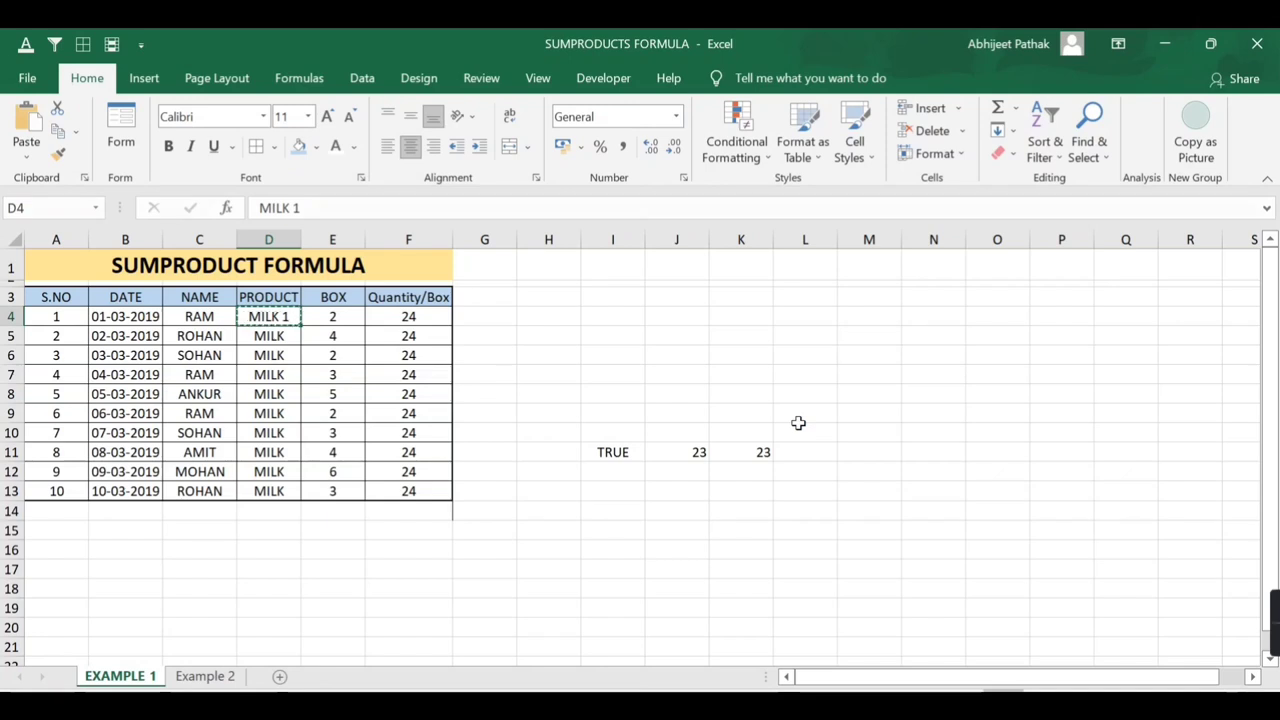
key(Down)
key(Down)
key(Down)
key(Down)
key(Down)
key(Down)
key(Up)
key(Up)
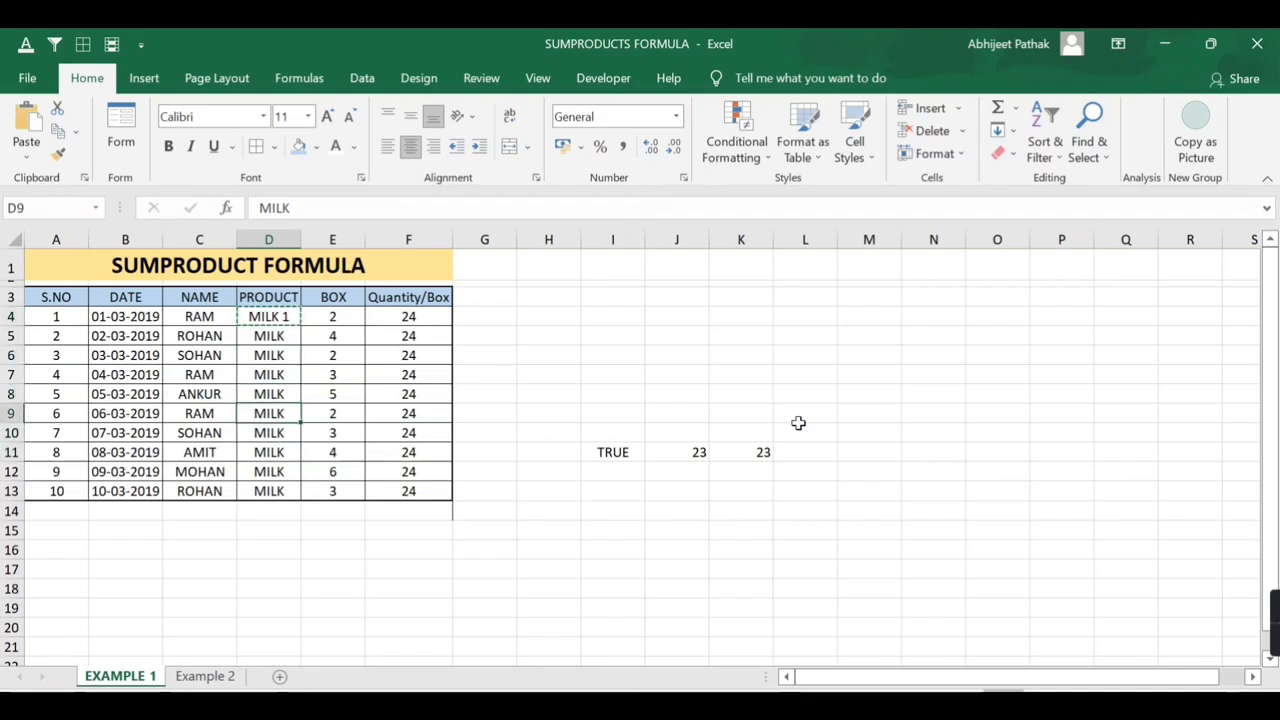
key(ctrl+v)
key(Return)
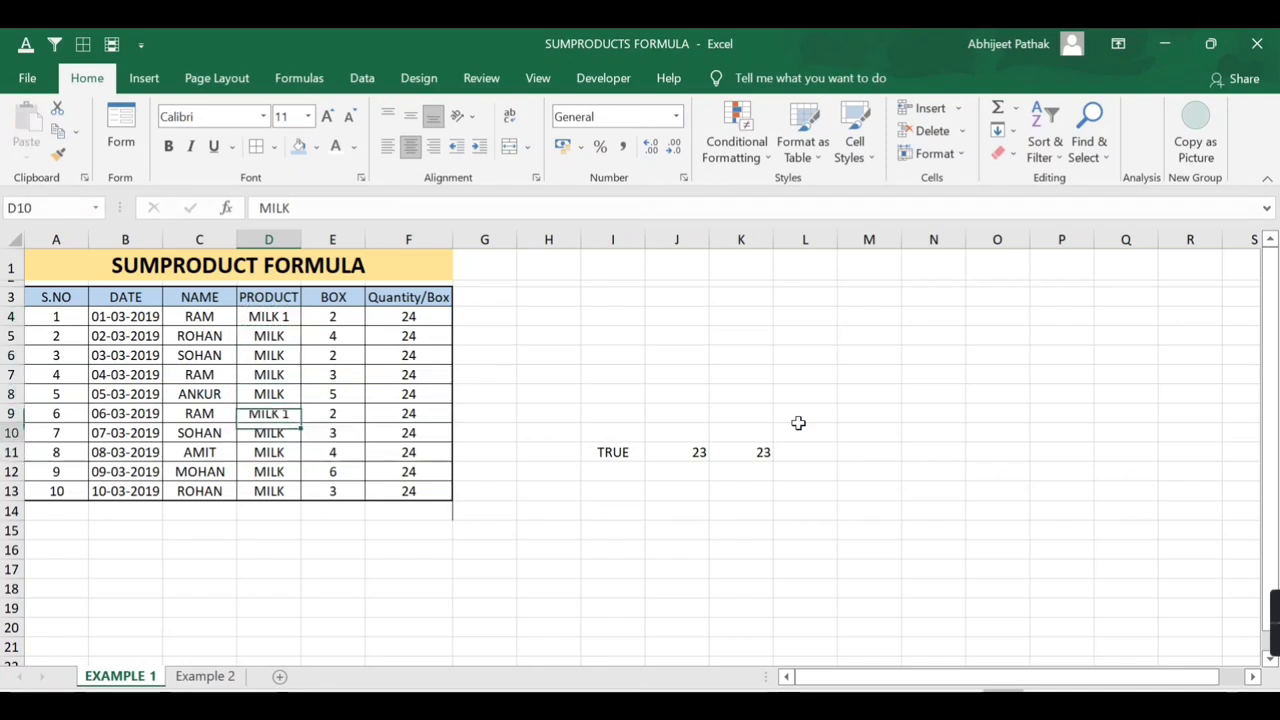
key(Down)
key(Down)
key(Down)
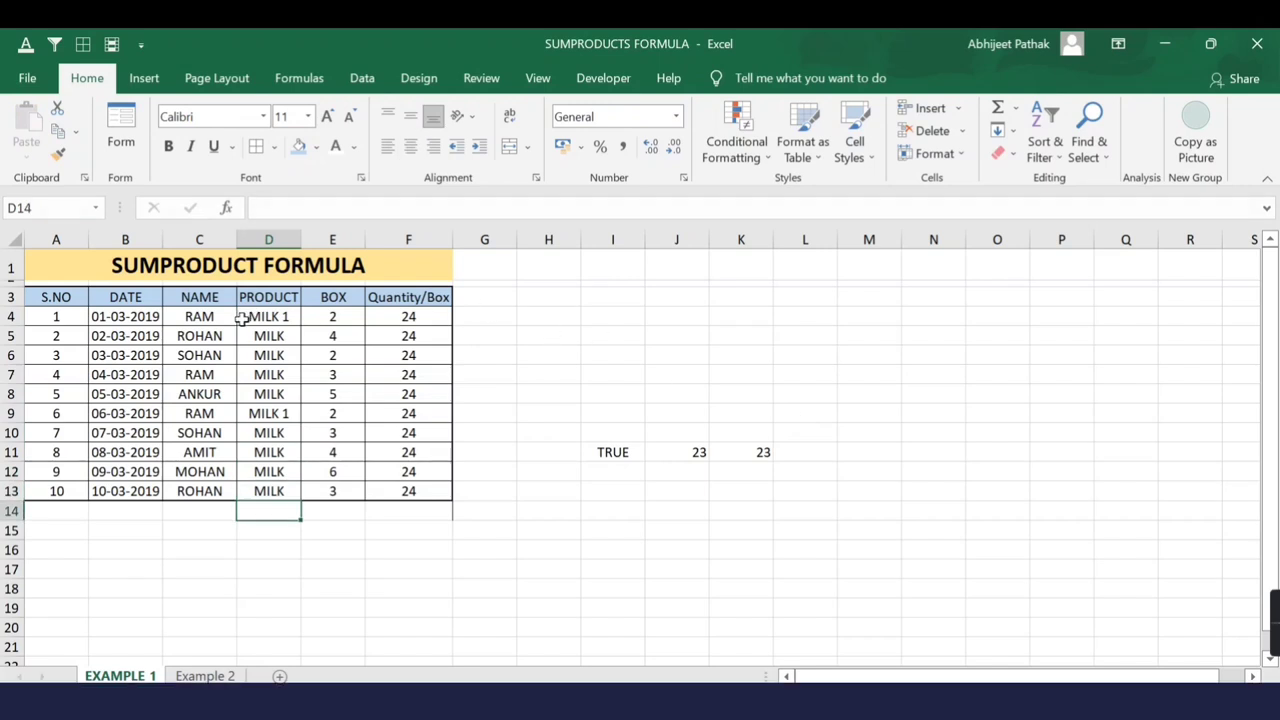
Start a SUMPRODUCT in C15 referencing the NAME range C4:C13
click(264, 317)
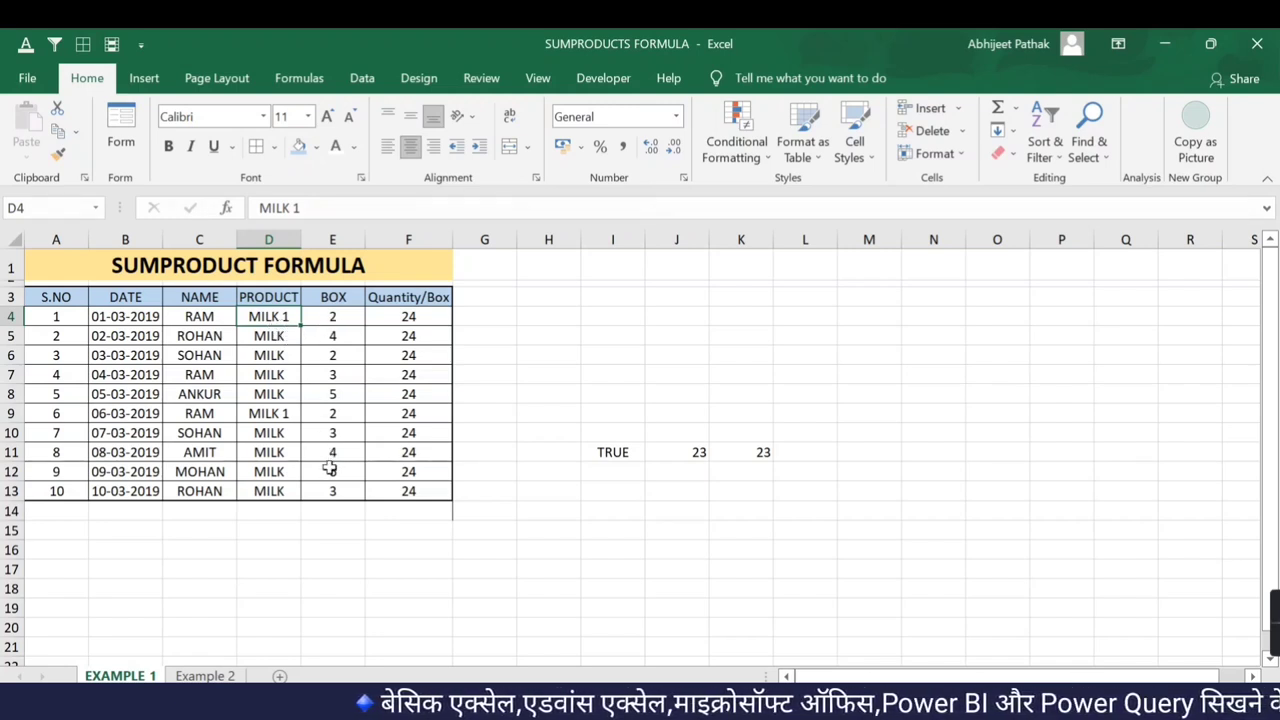
click(215, 529)
text(=SUMPR)
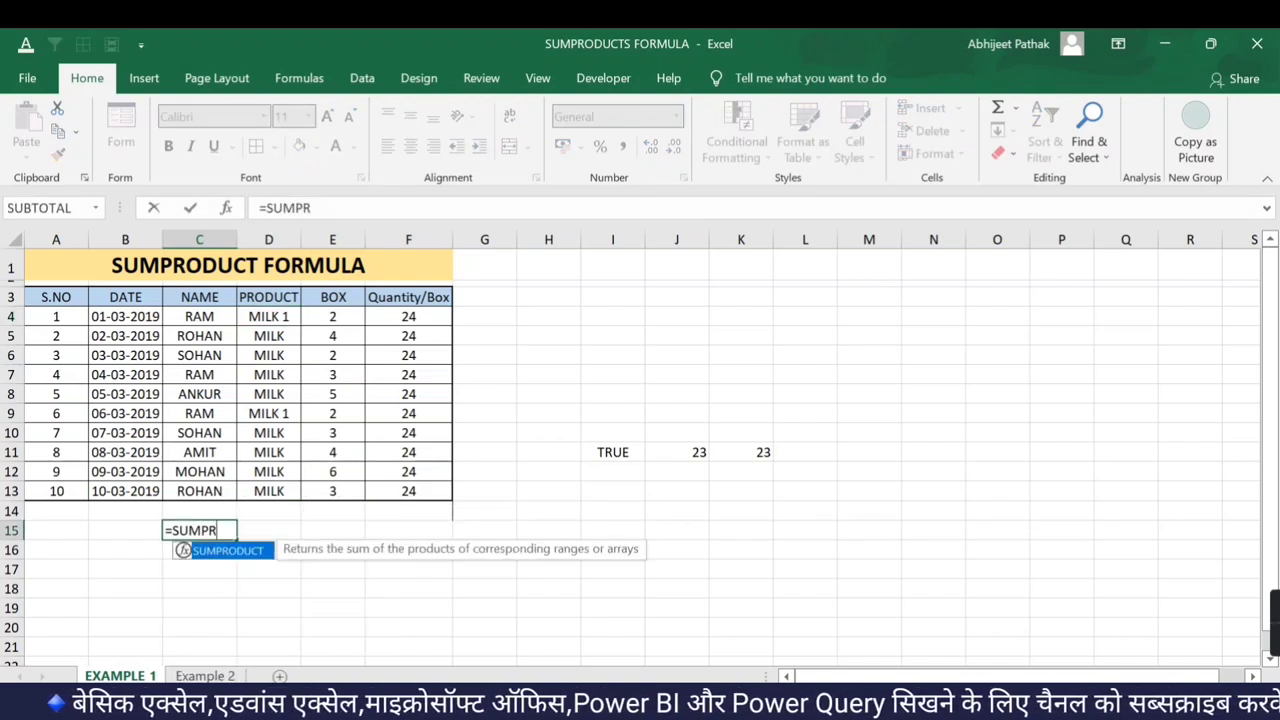
text(O)
key(Tab)
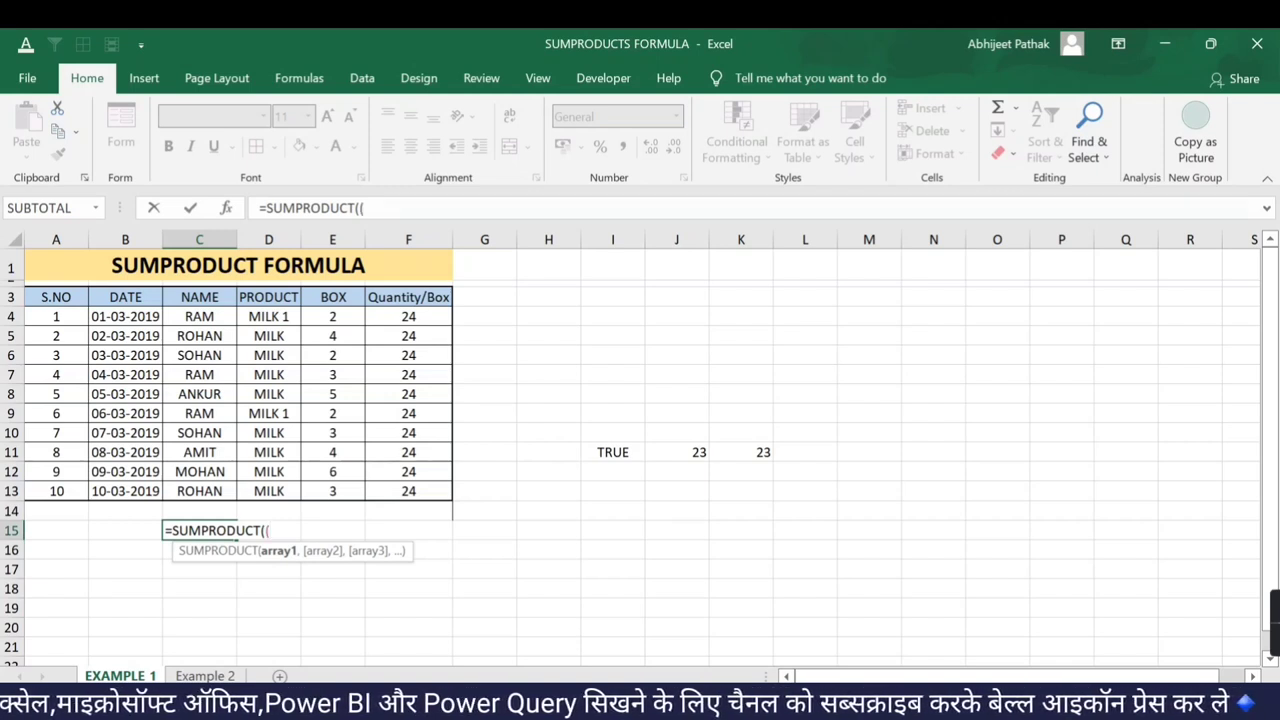
key(Up)
key(ctrl+Up)
key(ctrl+Up)
key(Down)
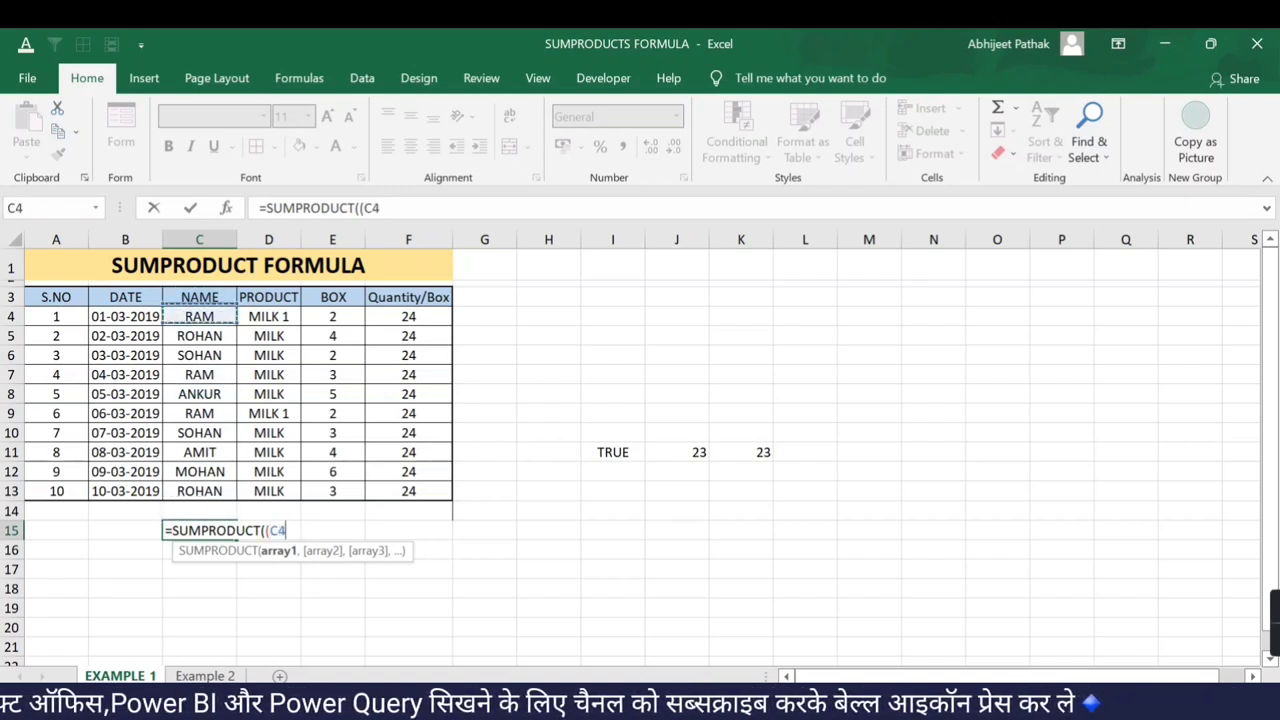
key(ctrl+shift+Down)
Add the conditions C4:C13="RAM" and D4:D13="MILK 1" to the formula
text(:C13=)
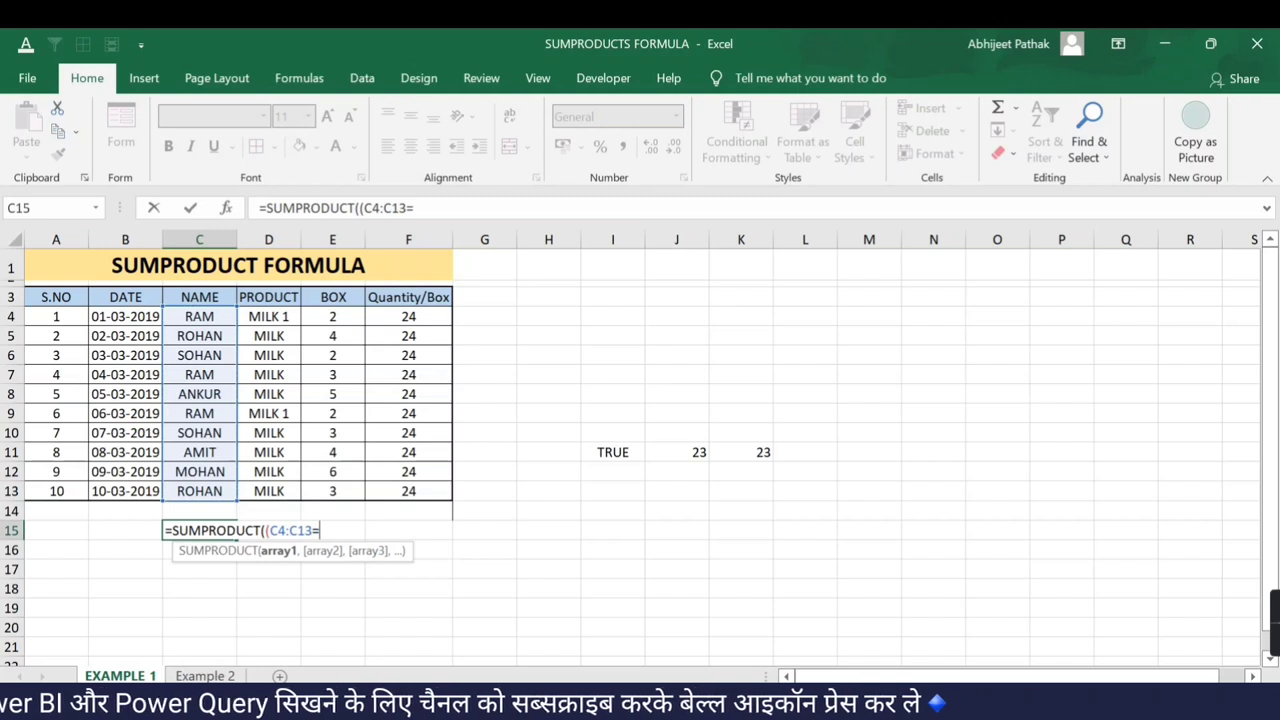
text("RAM")*()
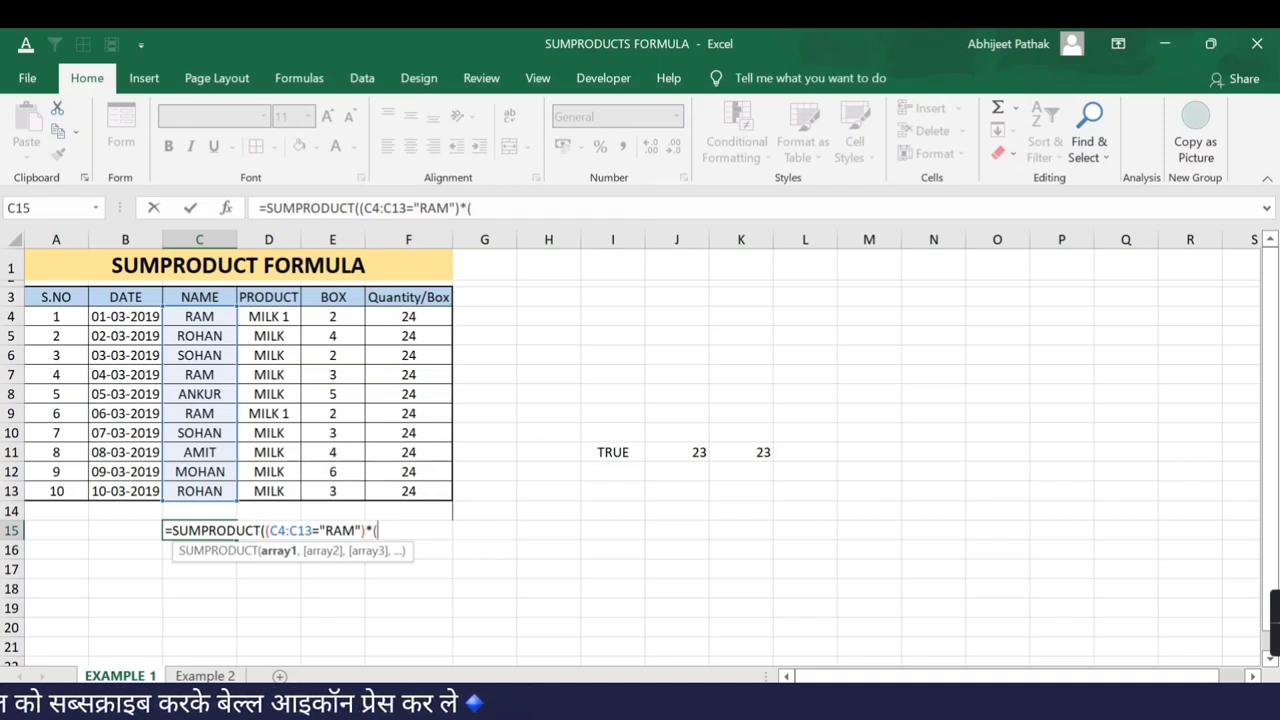
key(Up)
key(Up)
key(Up)
key(Up)
key(Right)
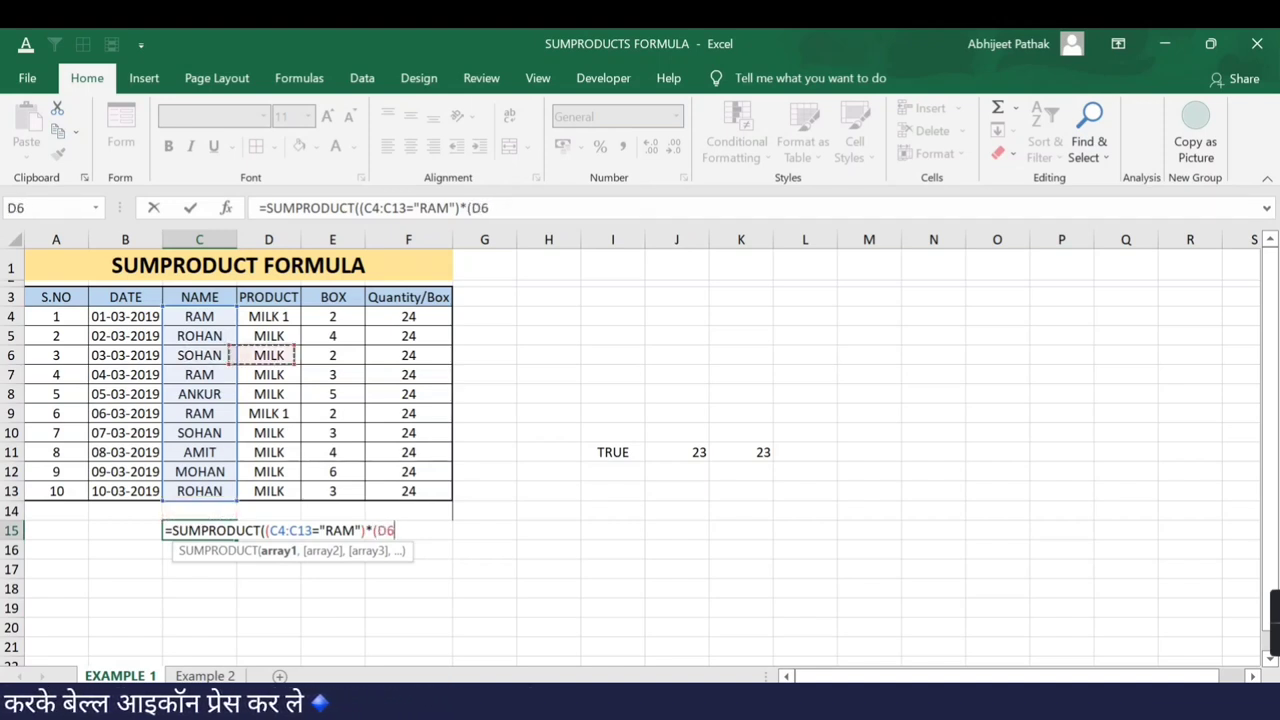
key(Up)
key(Up)
key(ctrl+shift+Down)
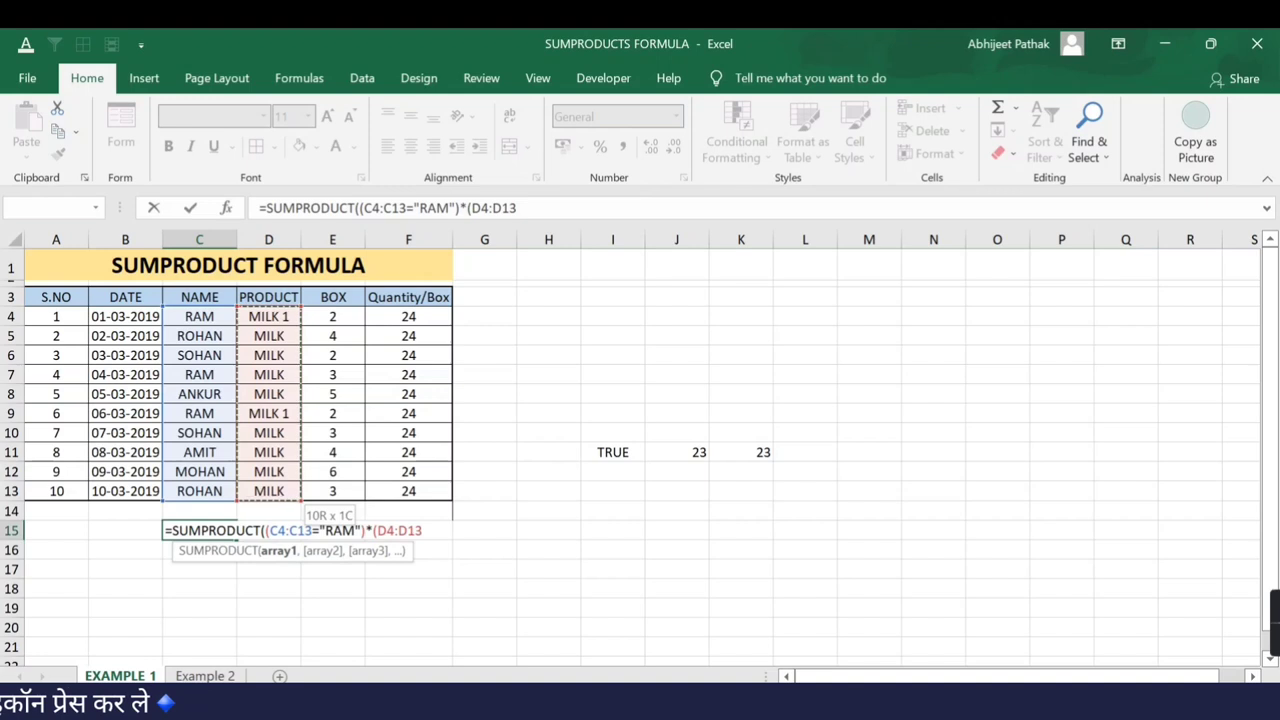
text(="RA)
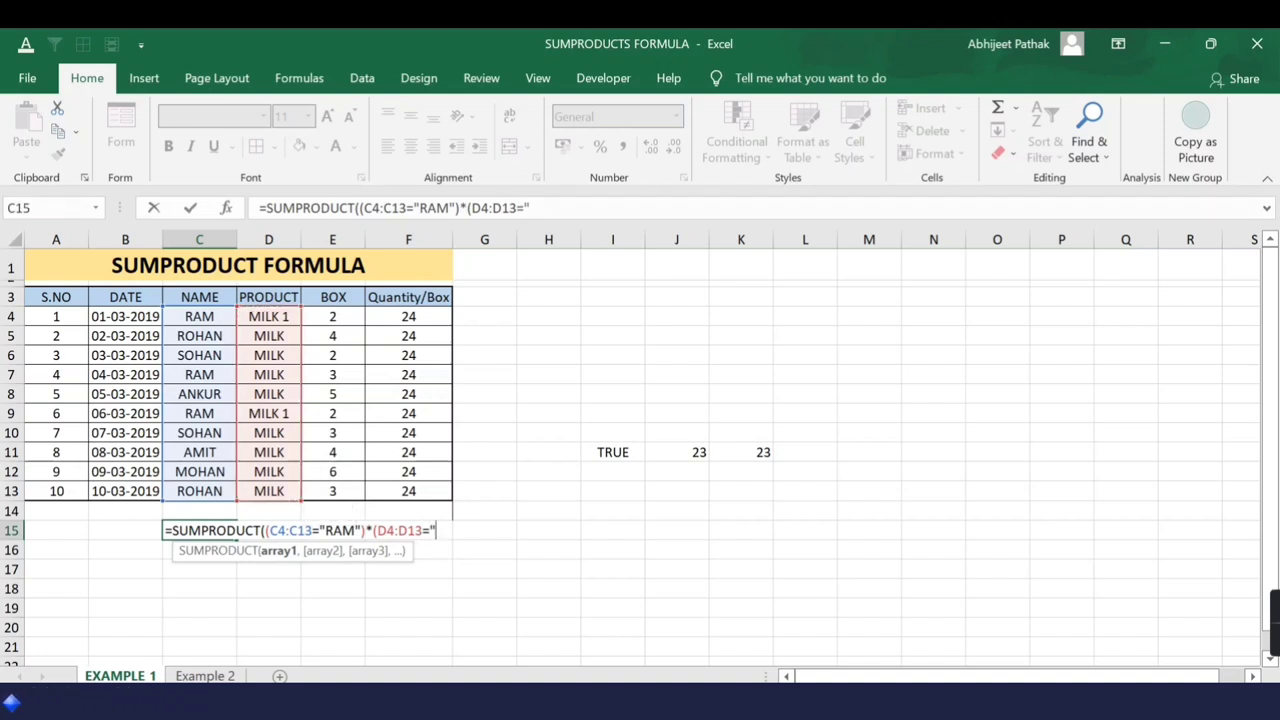
text(M")
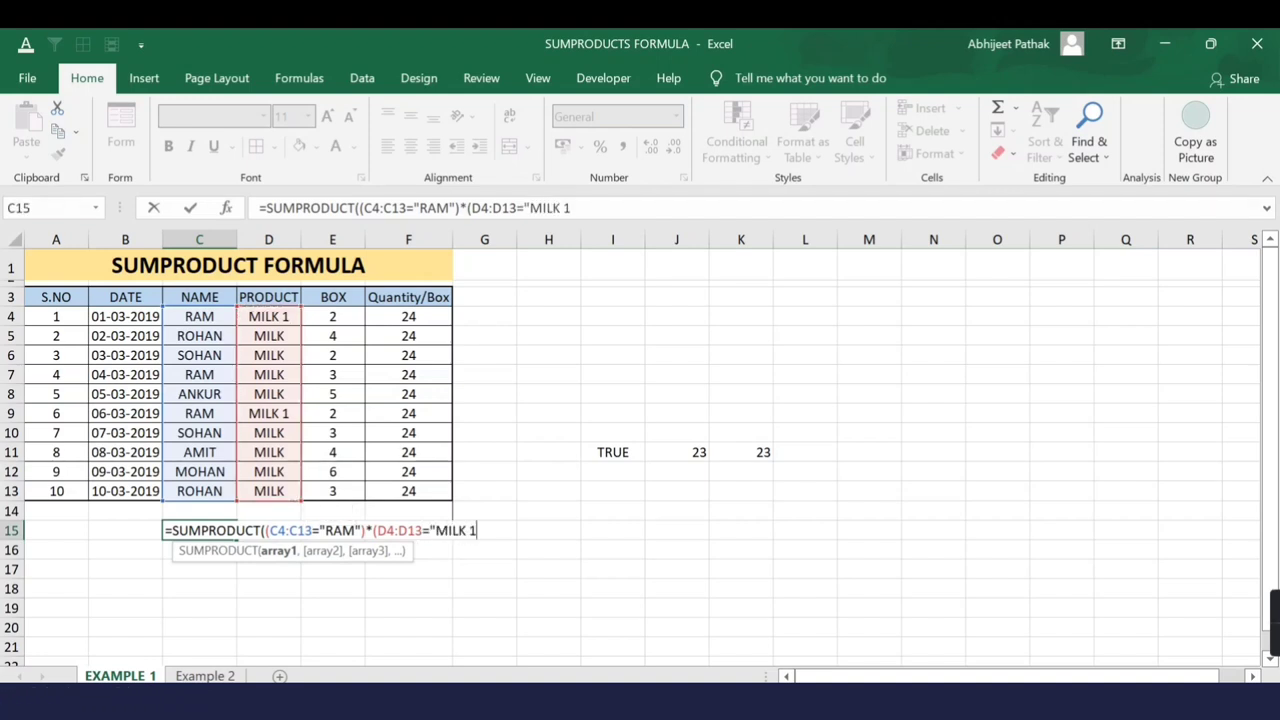
text()*)
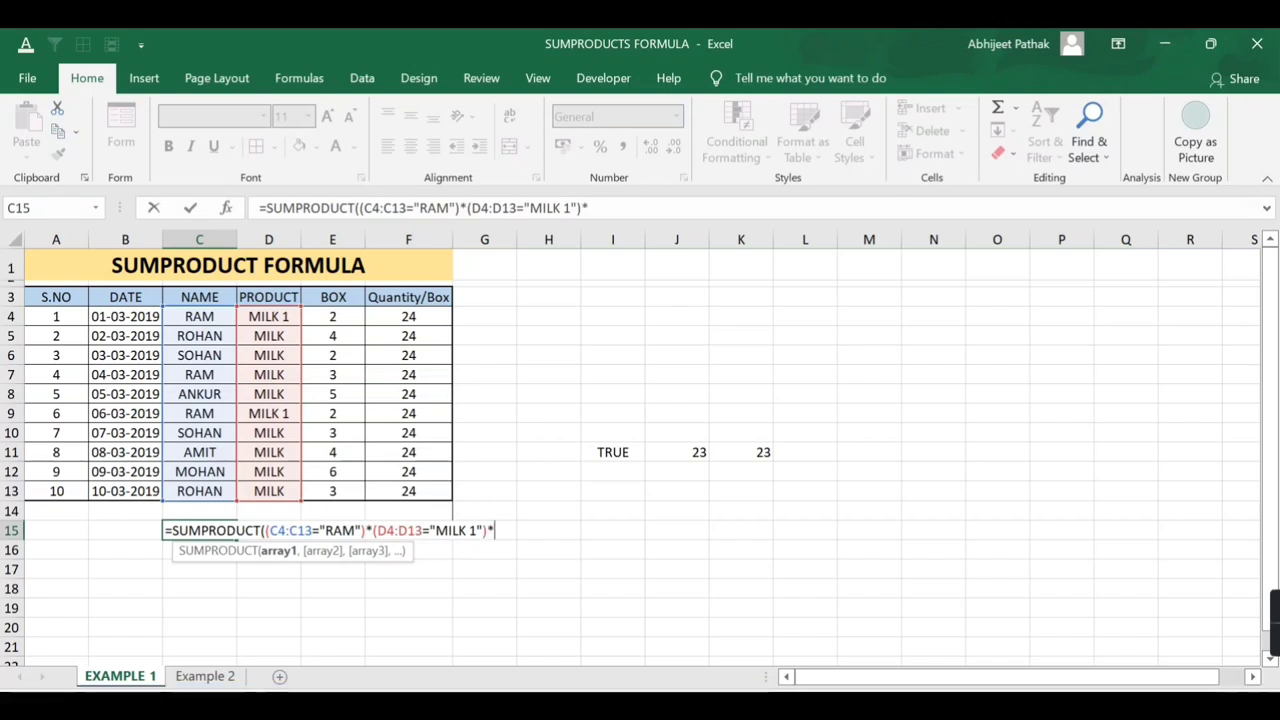
Multiply by the BOX range E4:E13 and commit, returning 4 boxes
key(Up)
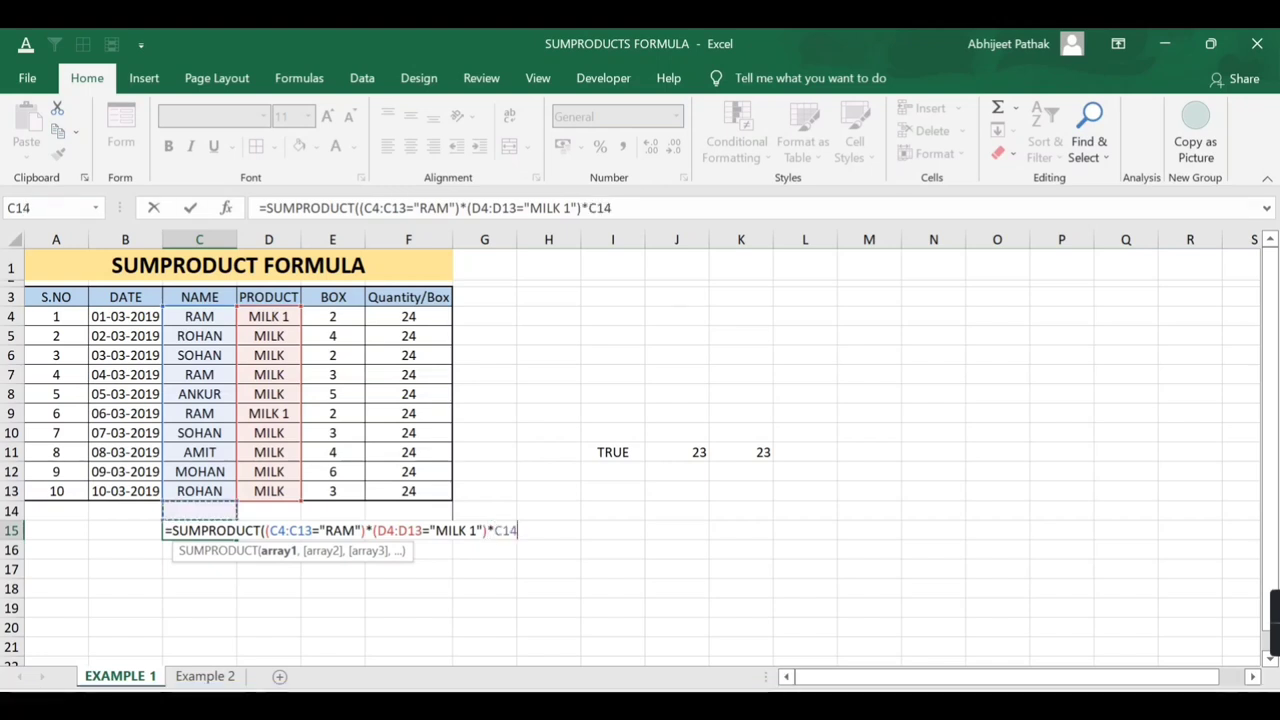
key(Up)
key(Up)
key(Up)
key(Right)
key(Right)
key(Down)
key(ctrl+shift+Down)
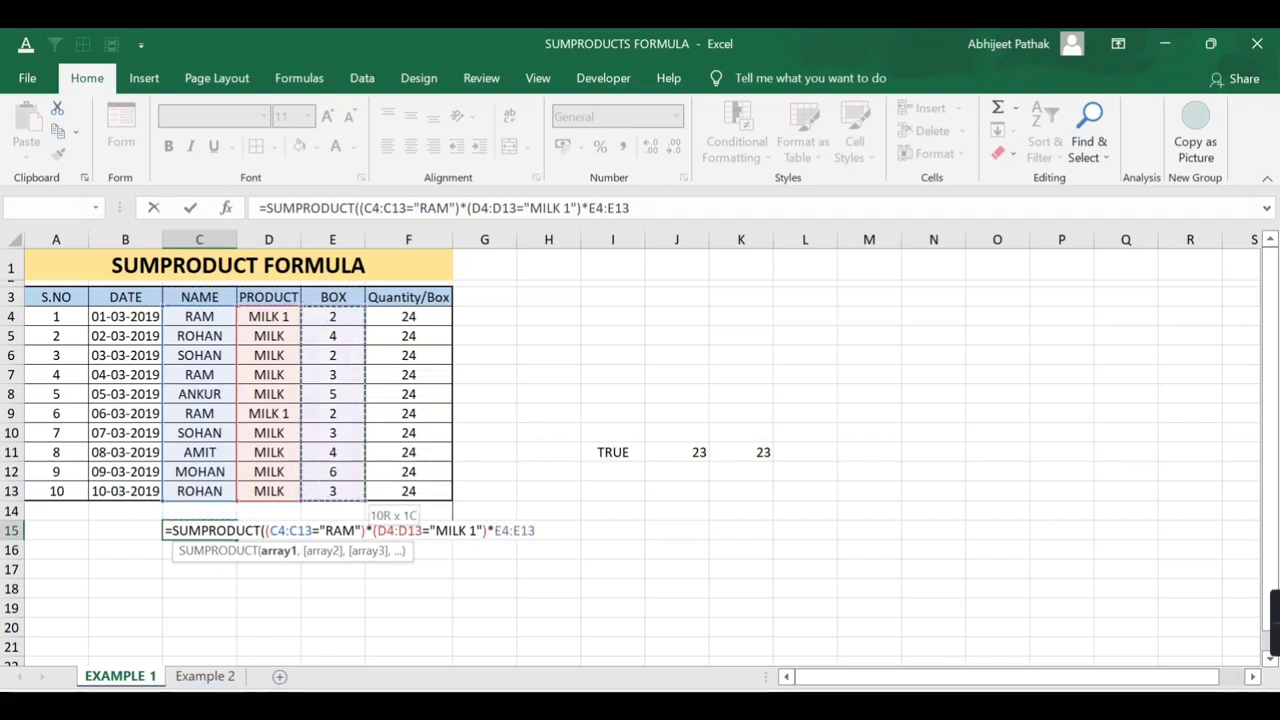
text())
key(Return)
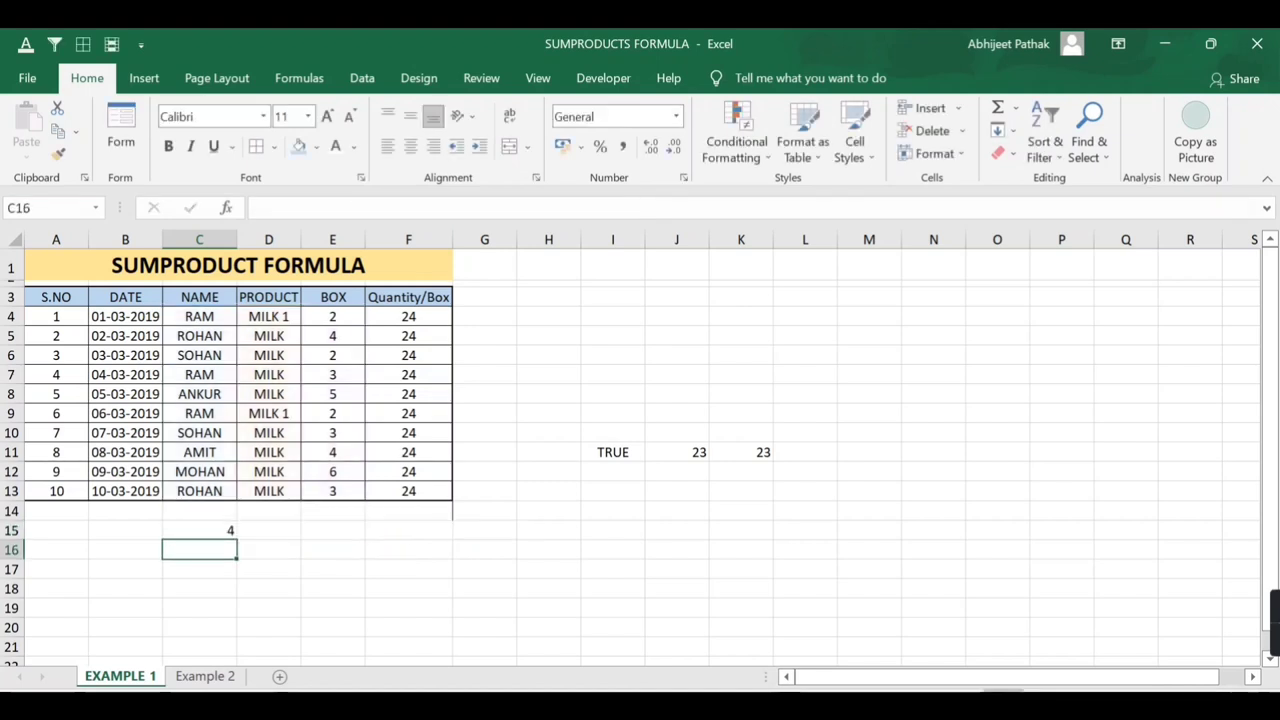
key(Up)
click(188, 315)
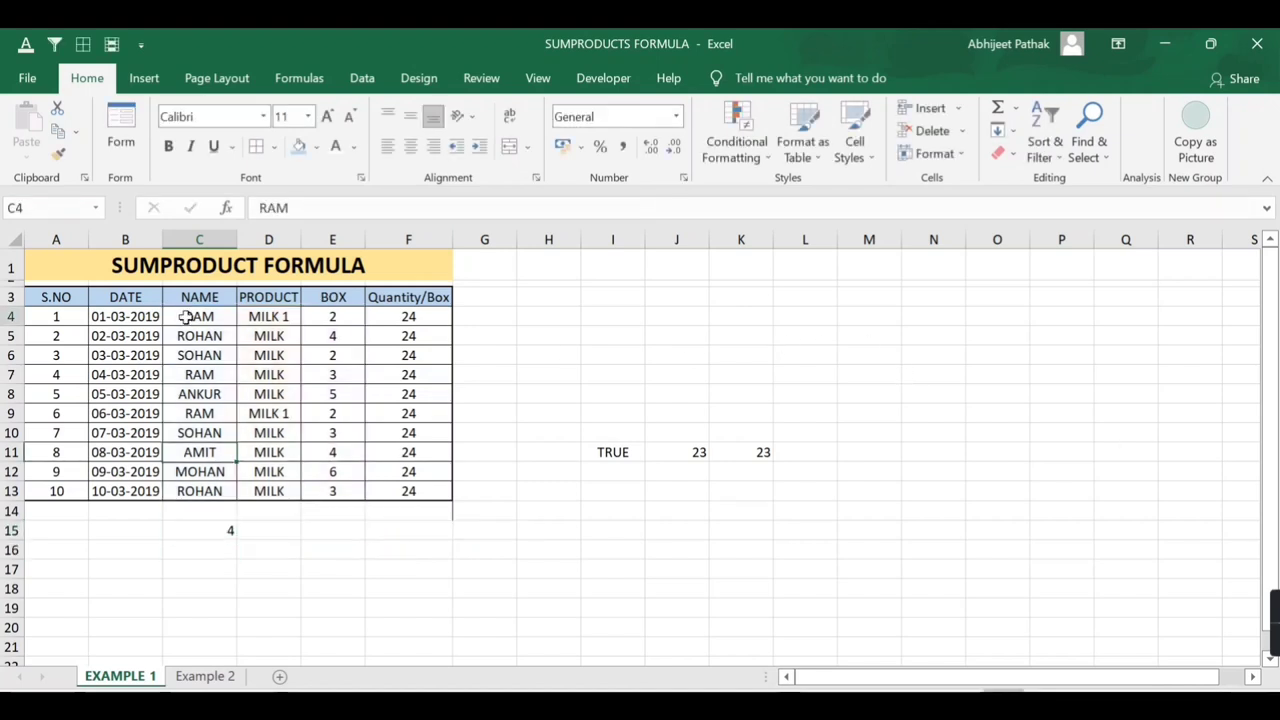
click(263, 314)
click(341, 316)
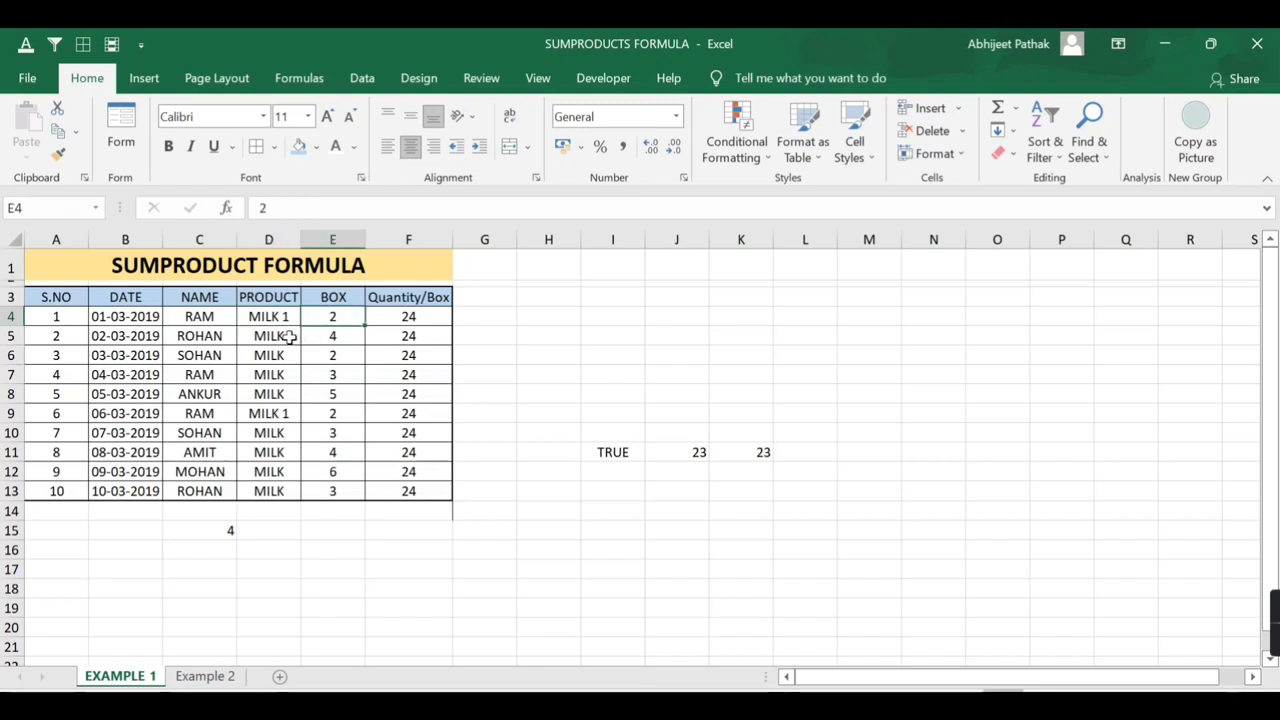
click(215, 413)
click(273, 413)
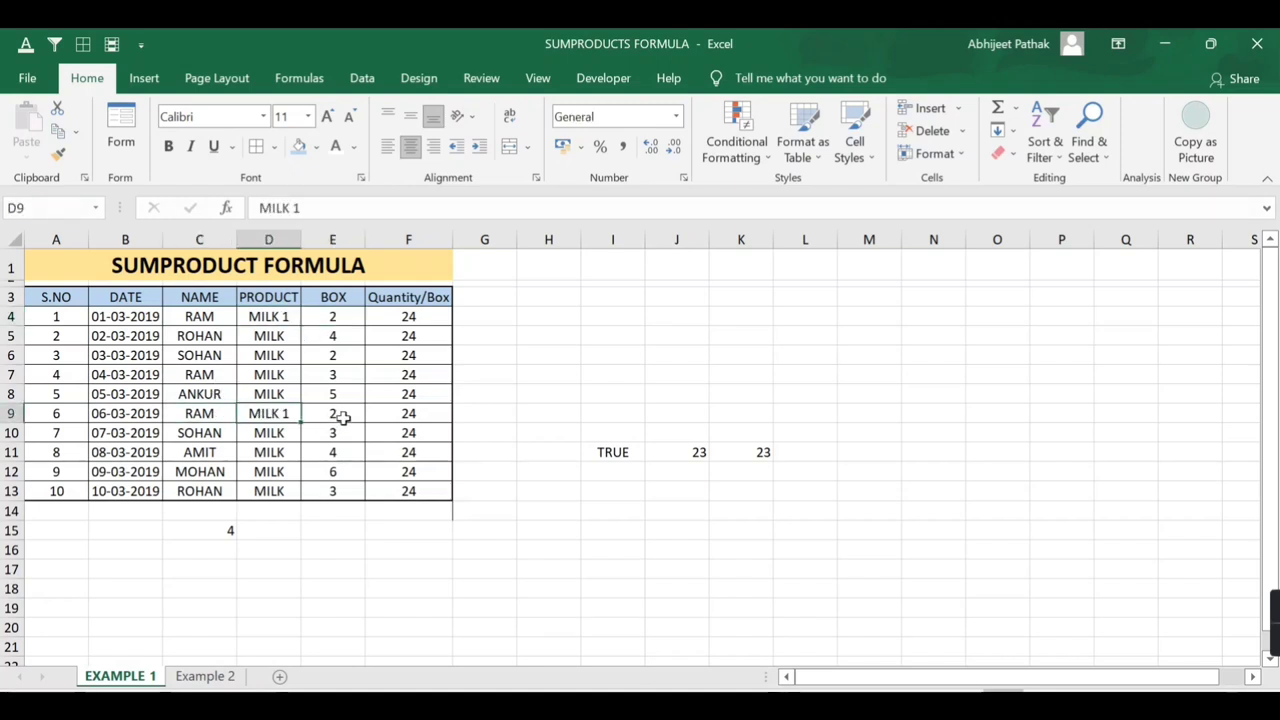
click(343, 415)
click(210, 374)
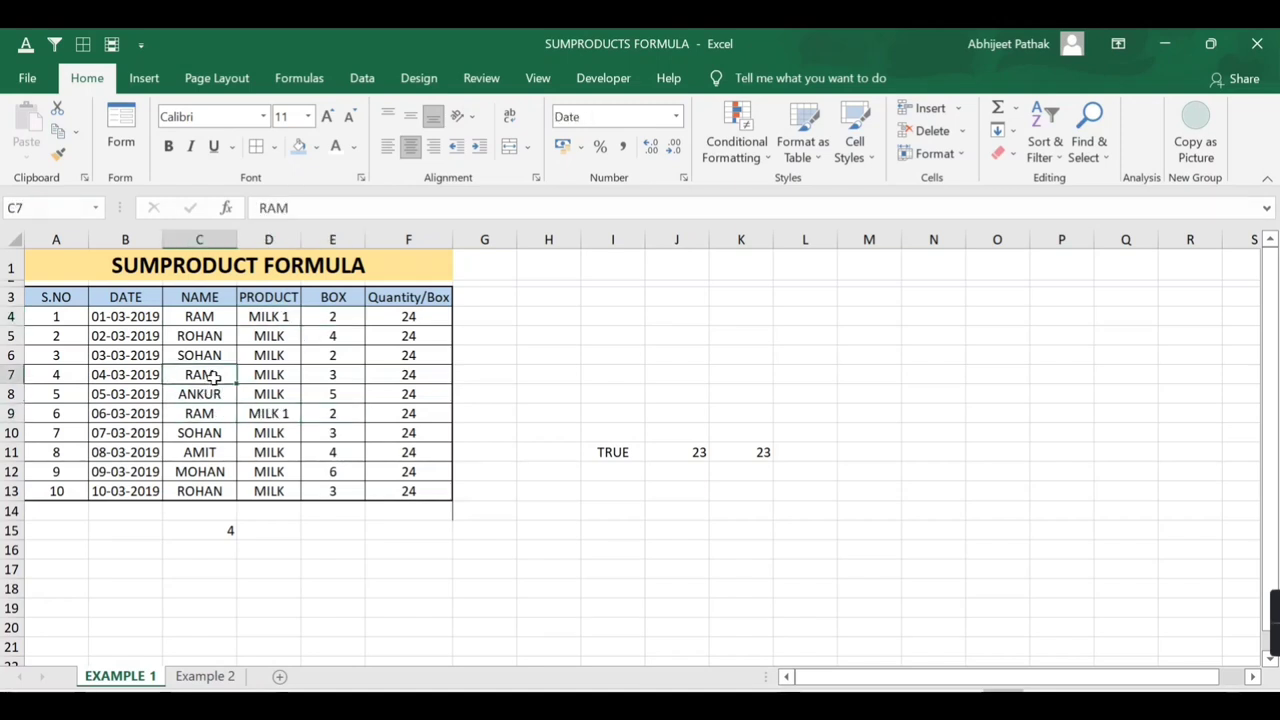
click(280, 374)
click(328, 375)
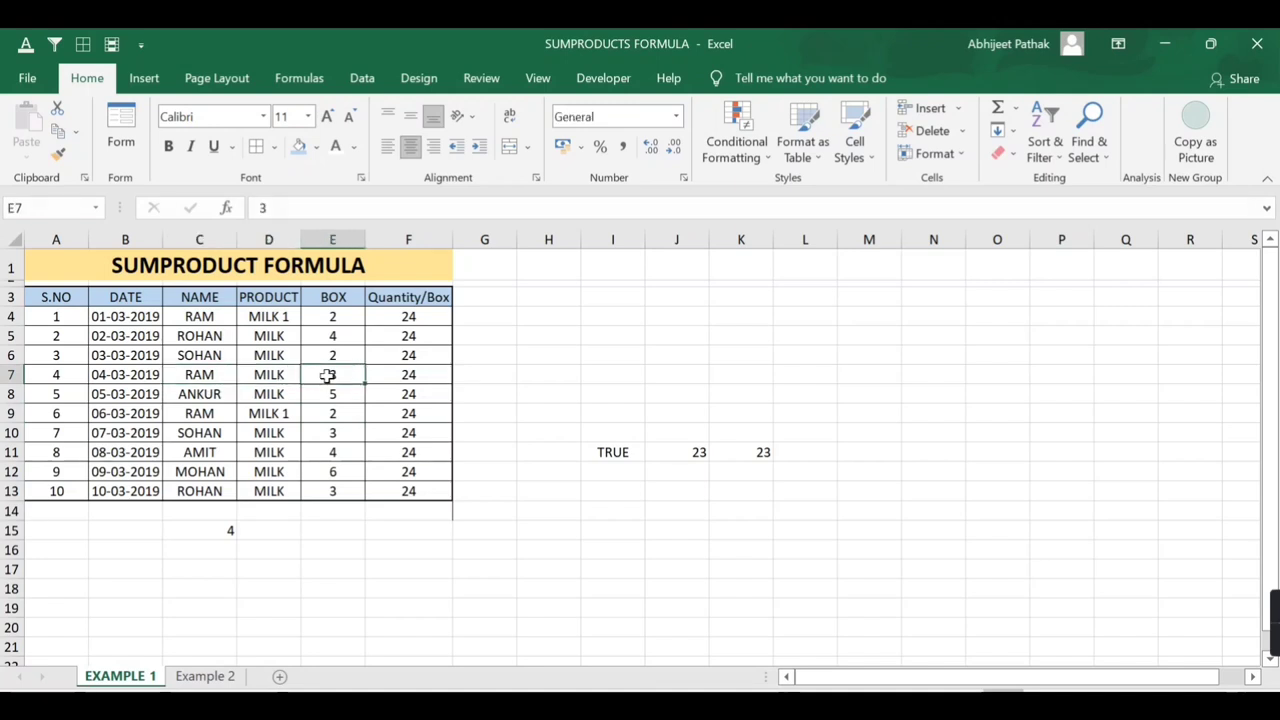
click(218, 530)
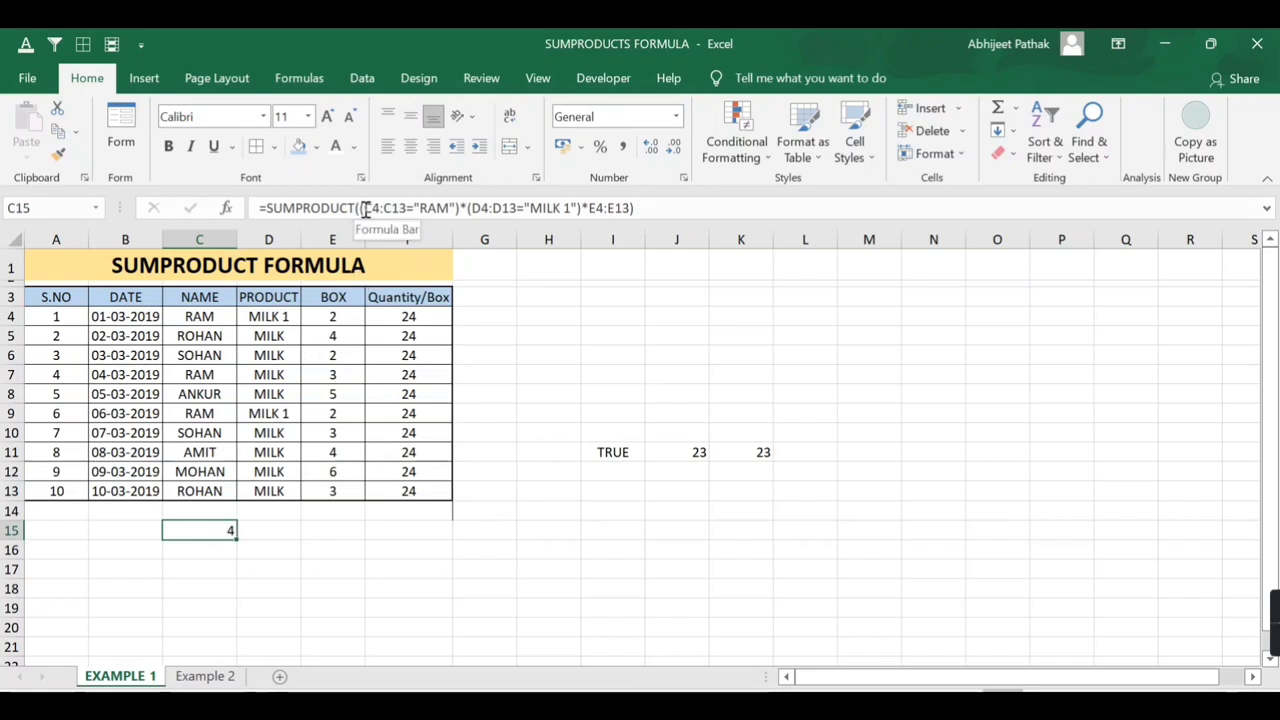
drag(362, 205, 634, 207)
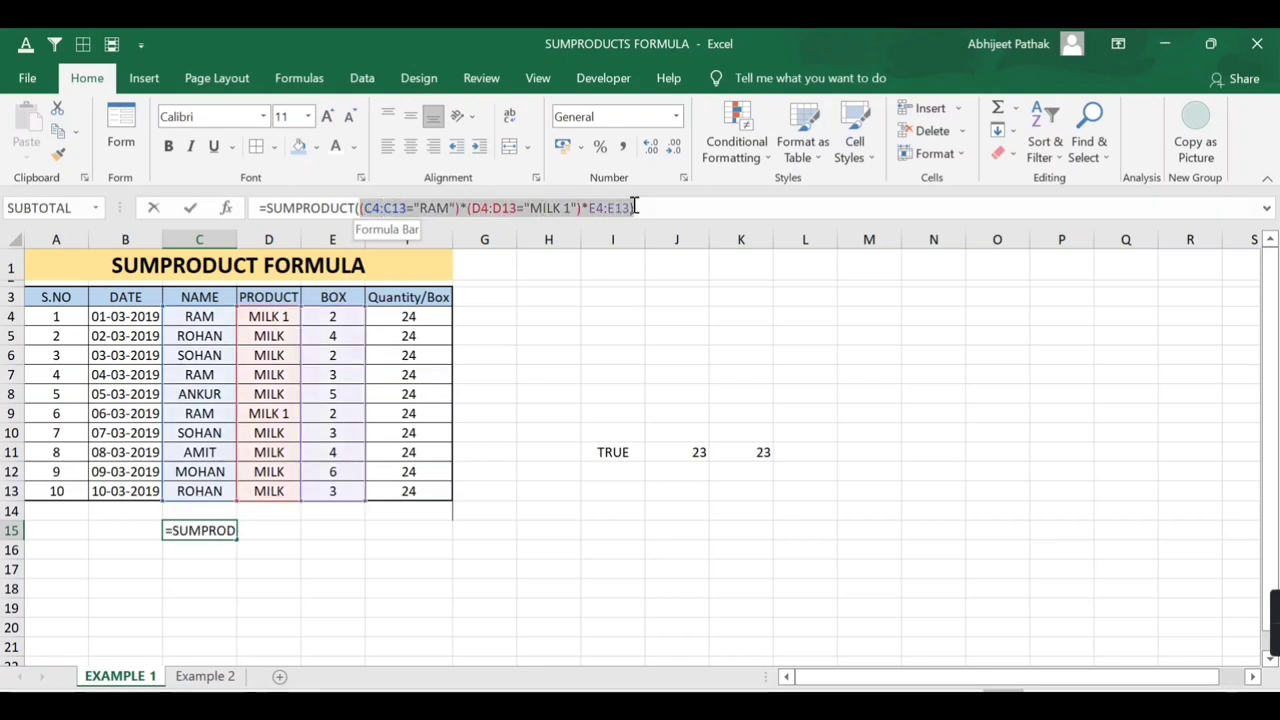
key(F9)
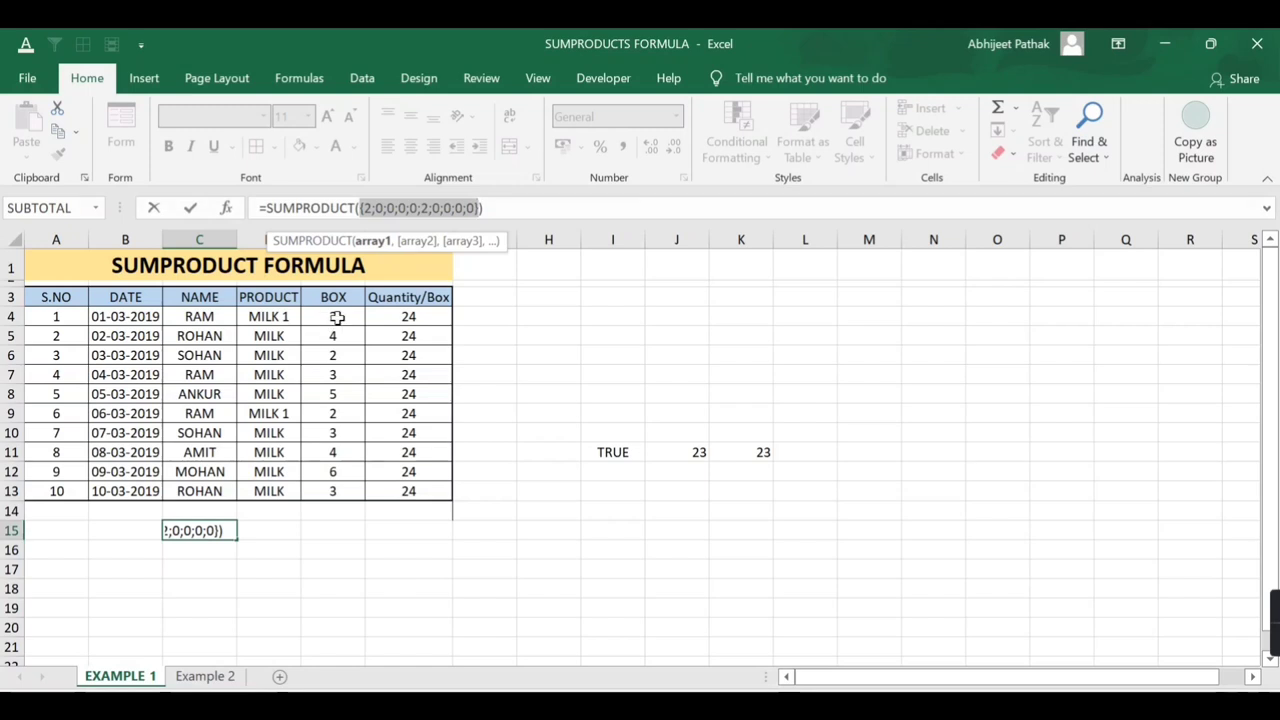
Enter TRUE in J15 and K15 with the product =J15*K15 in L15
key(Escape)
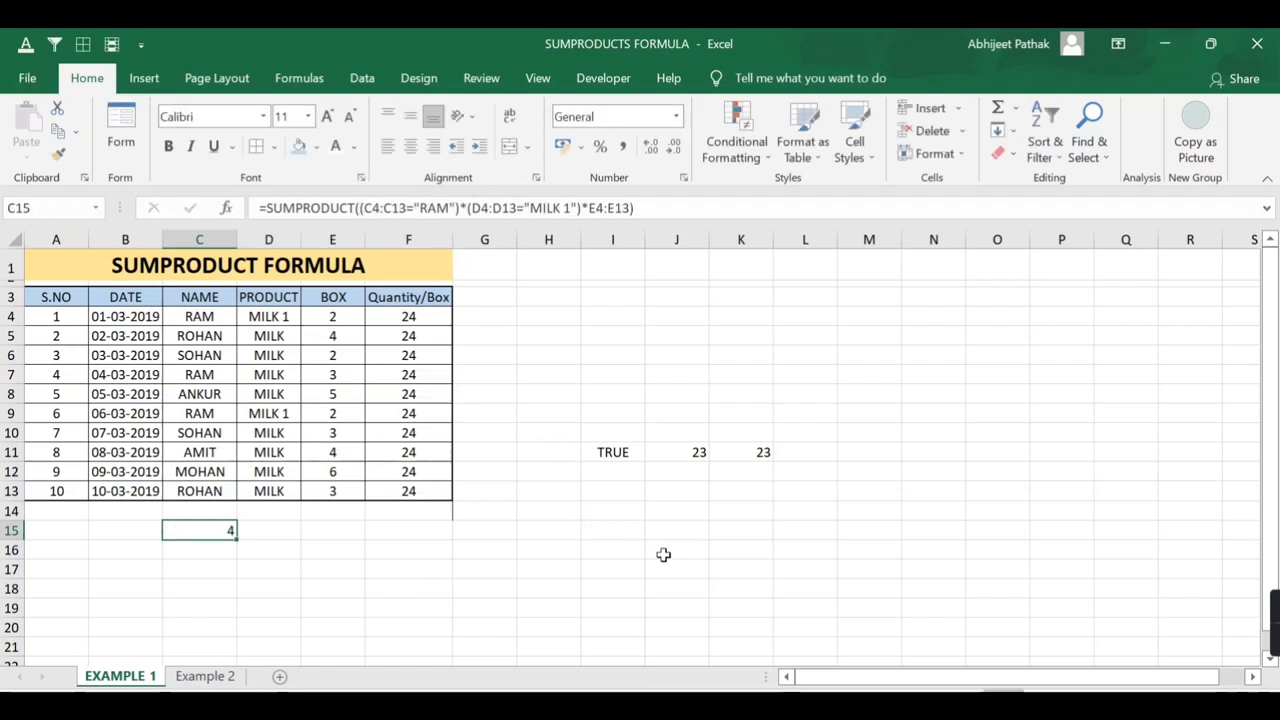
click(683, 523)
text(TRUE)
key(Tab)
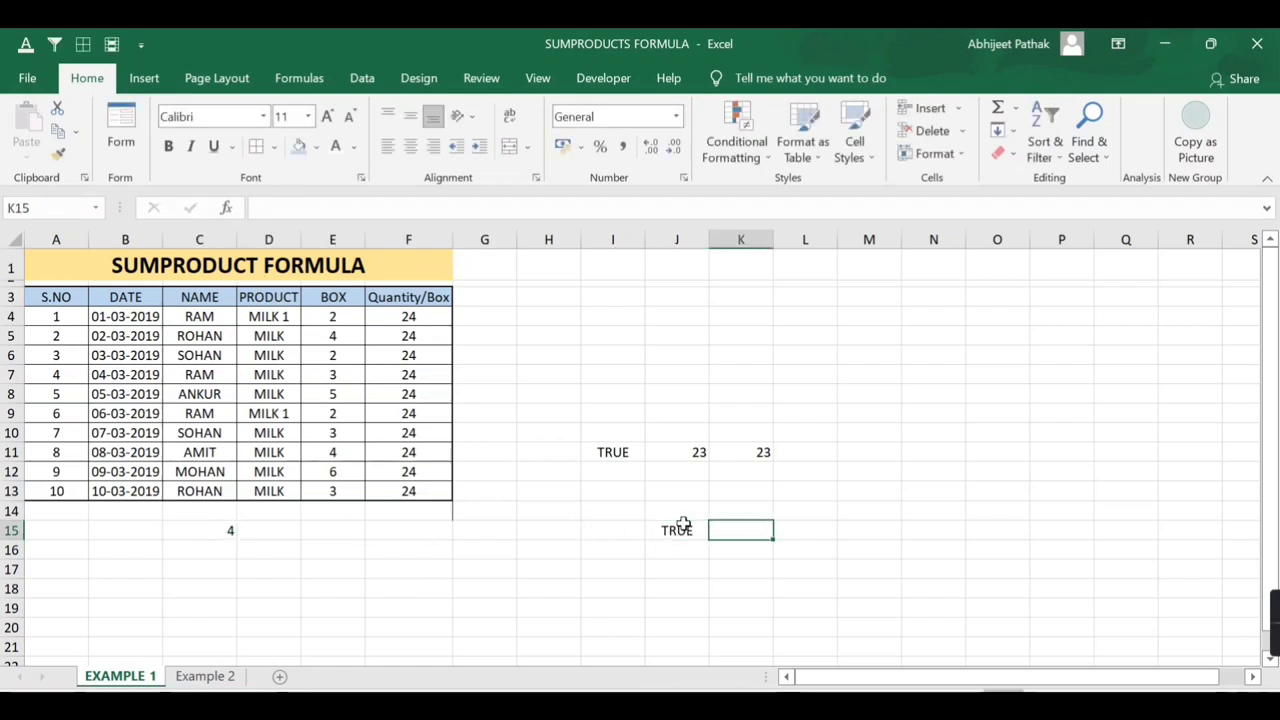
text(TRUE)
key(Tab)
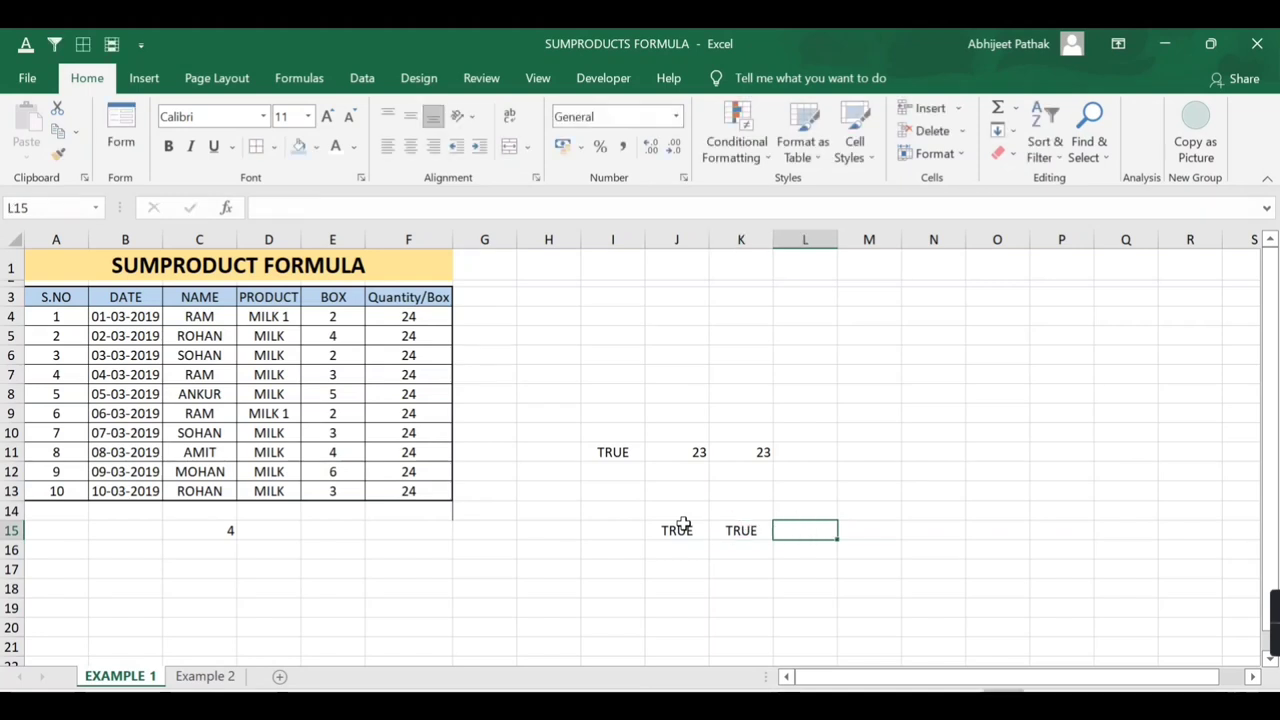
text(=)
key(Left)
key(Left)
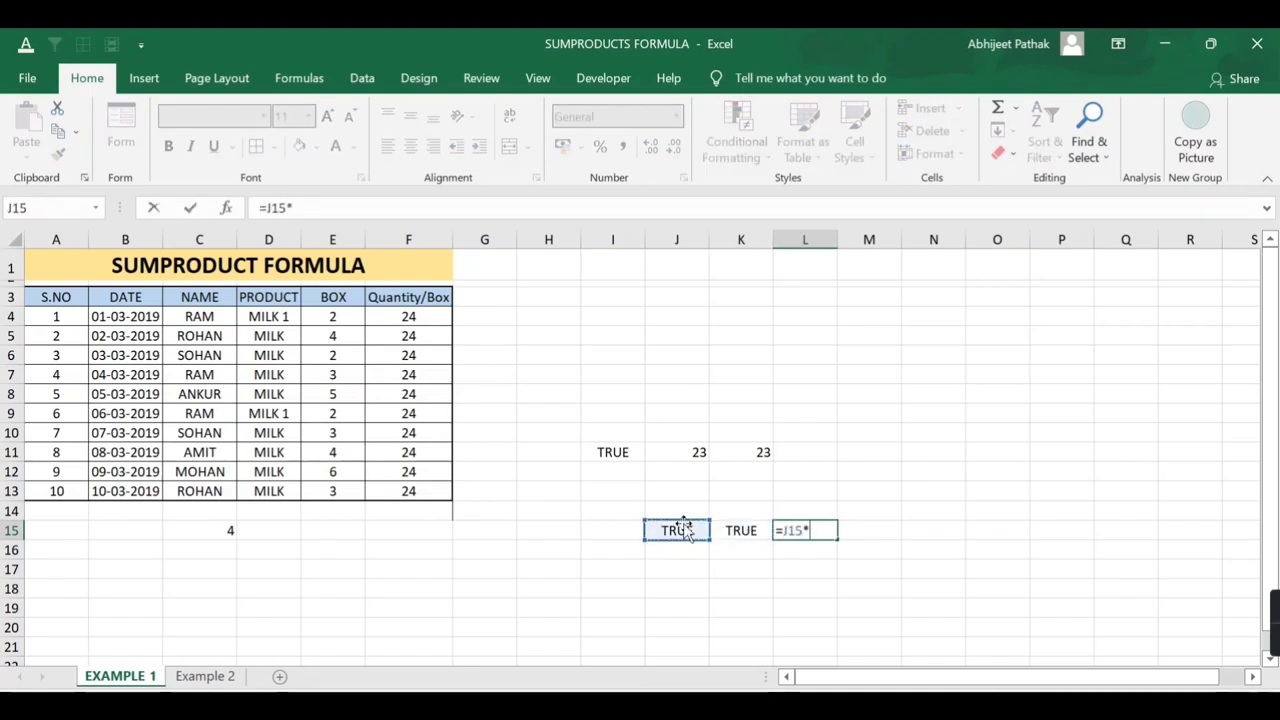
key(Left)
key(Return)
key(Up)
key(Right)
key(Right)
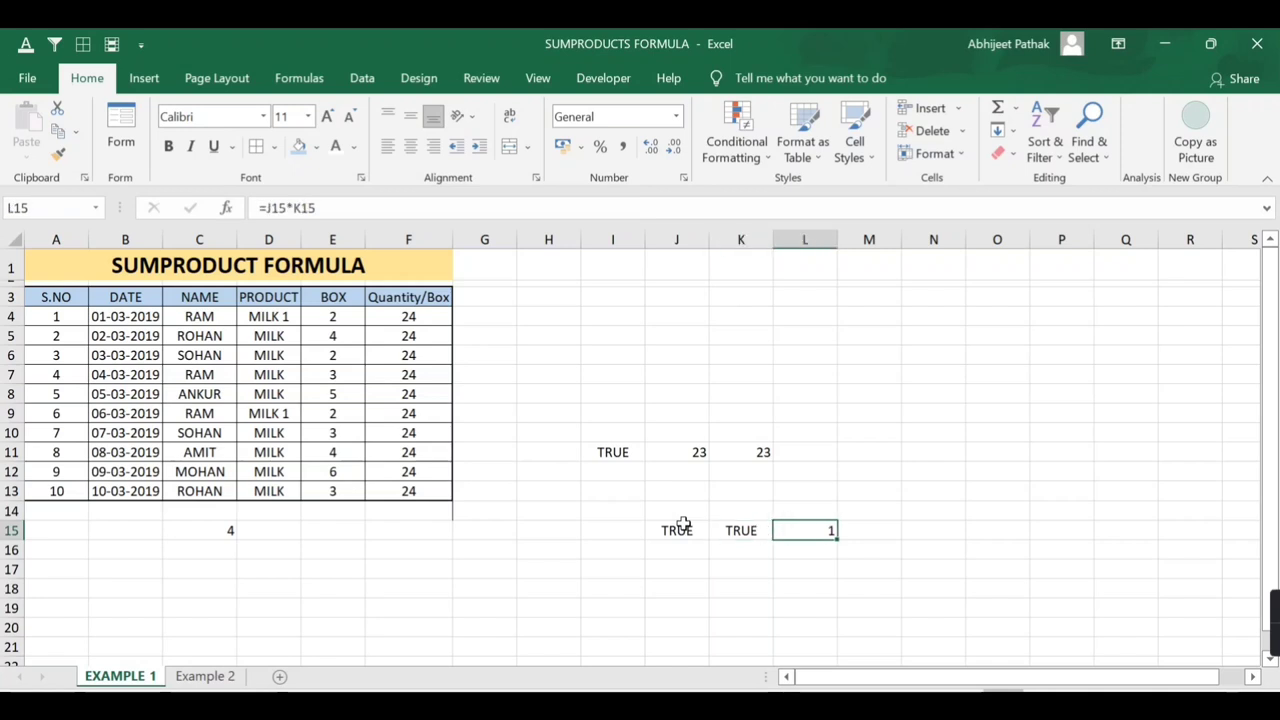
Change K15 to FALSE so L15 shows 0, then mark the inner part of C15's formula
key(Left)
text(FAL)
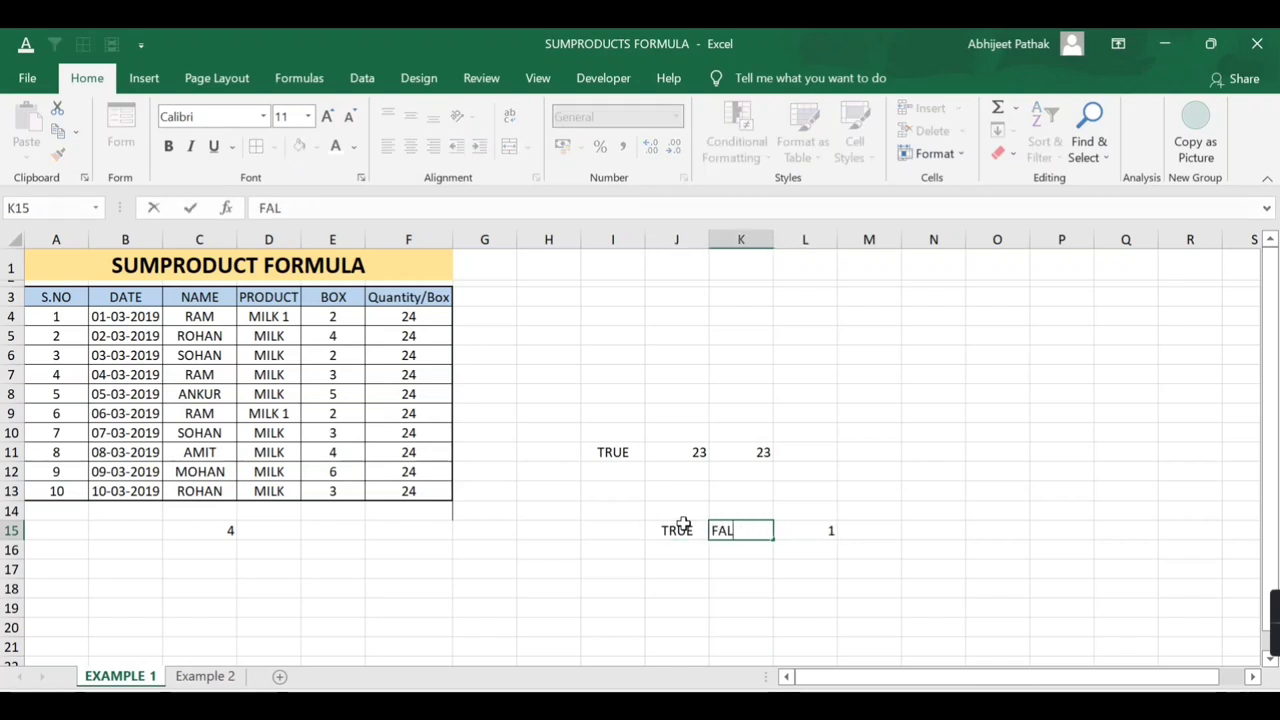
text(SE)
key(Right)
key(Left)
key(Left)
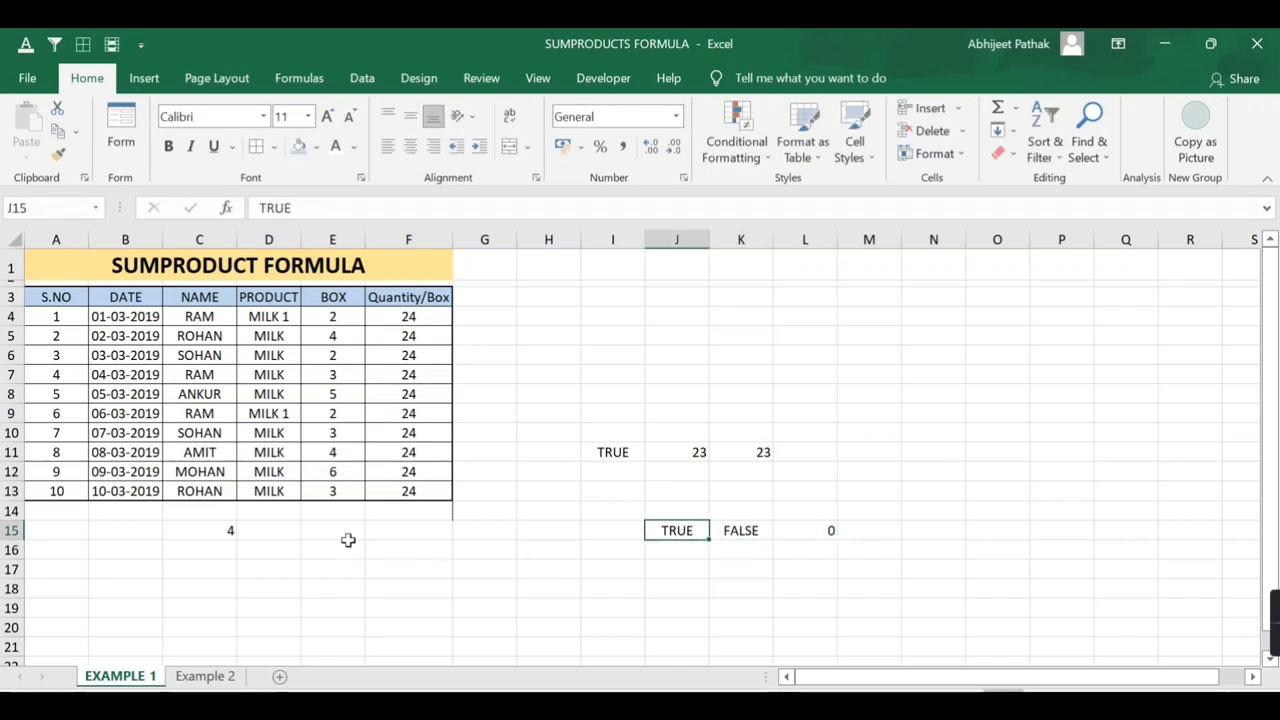
click(220, 532)
drag(359, 207, 634, 208)
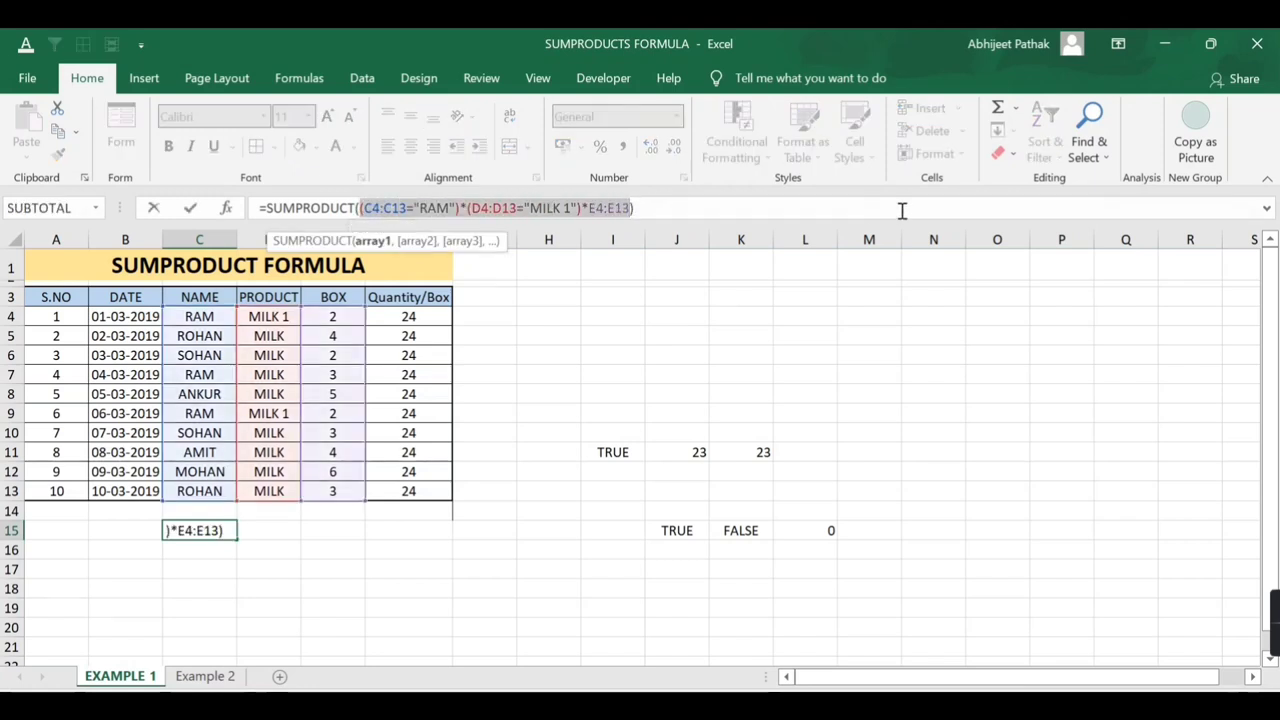
Evaluate the marked formula part, restore C15's formula returning 4, and switch to Example 2
key(F9)
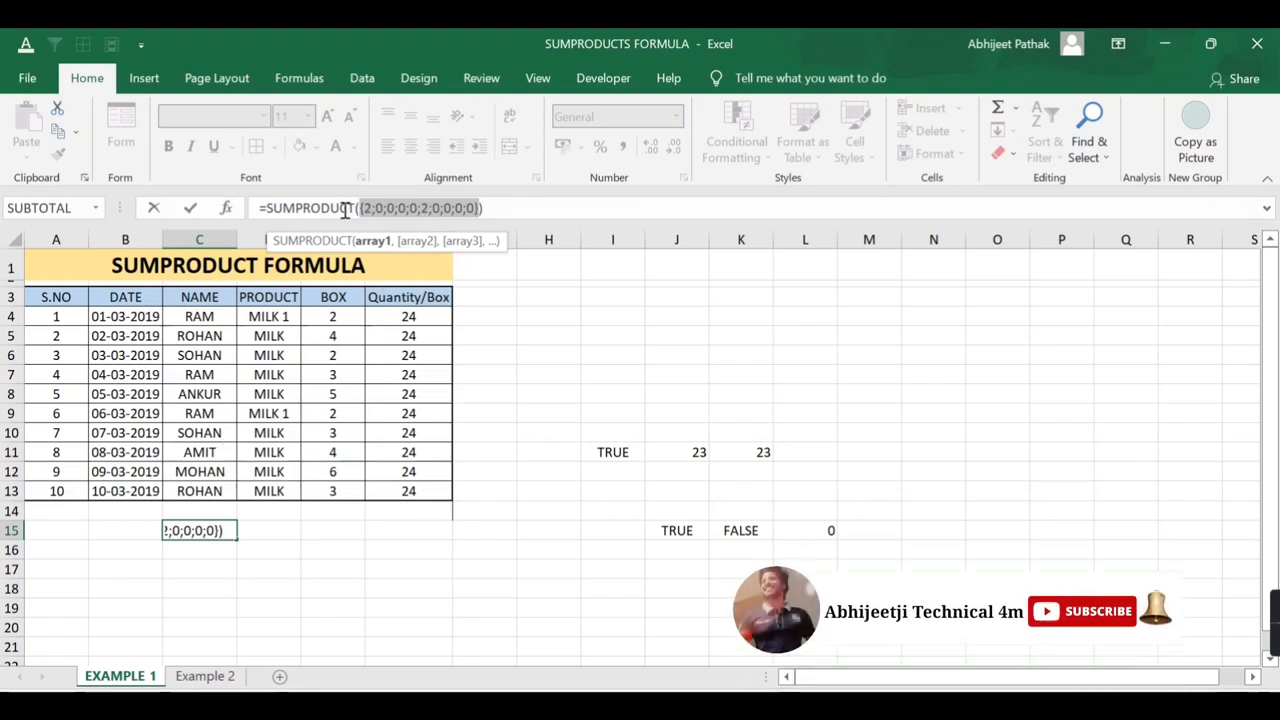
key(Escape)
key(Down)
click(226, 532)
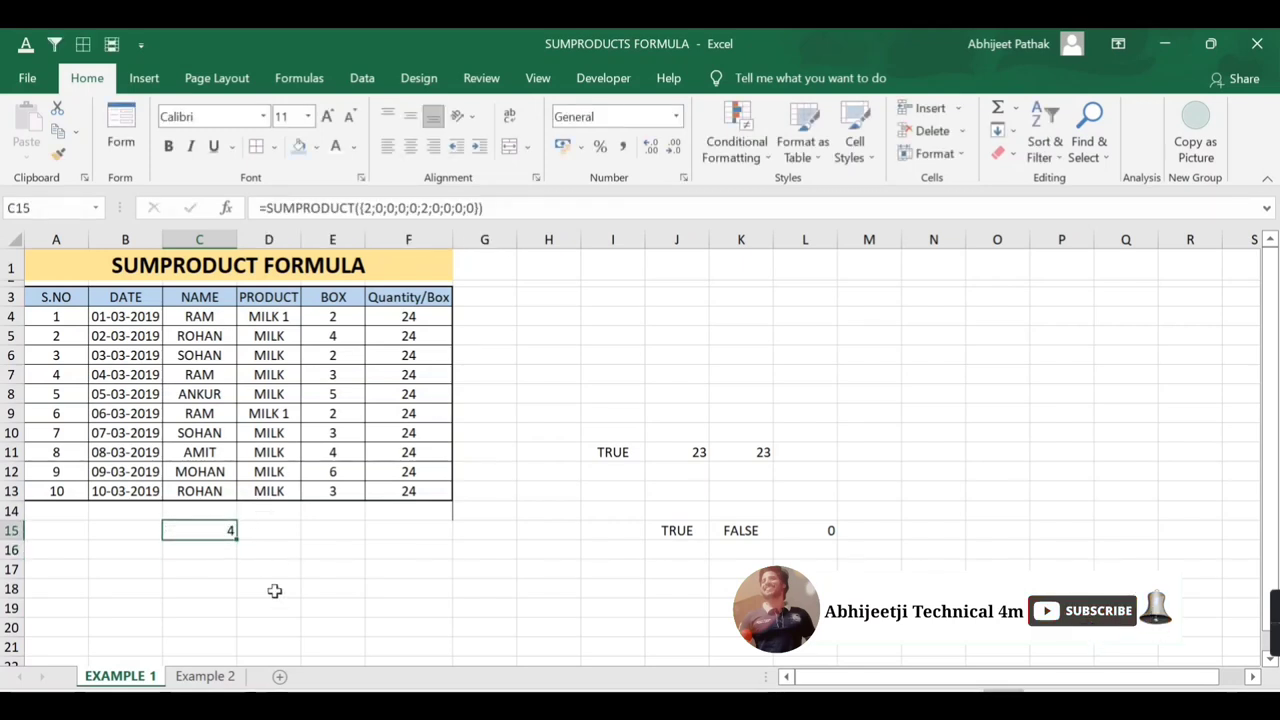
key(ctrl+Page_Down)
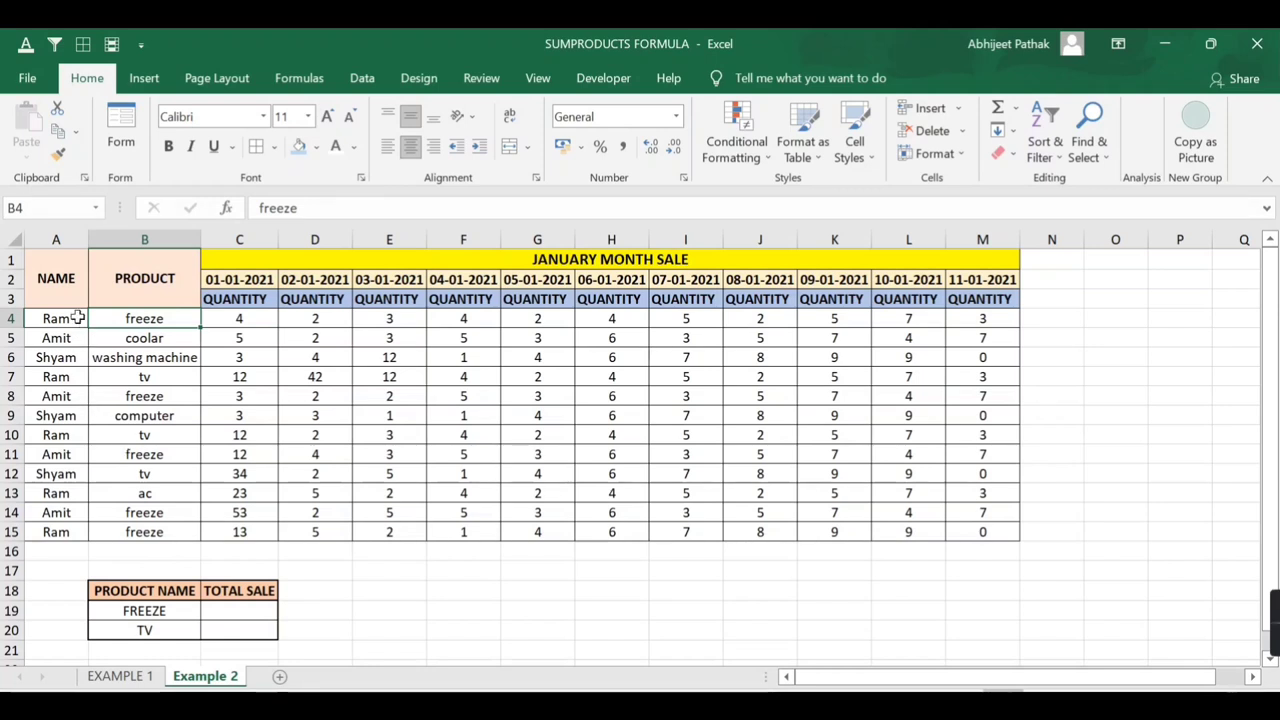
drag(57, 320, 56, 531)
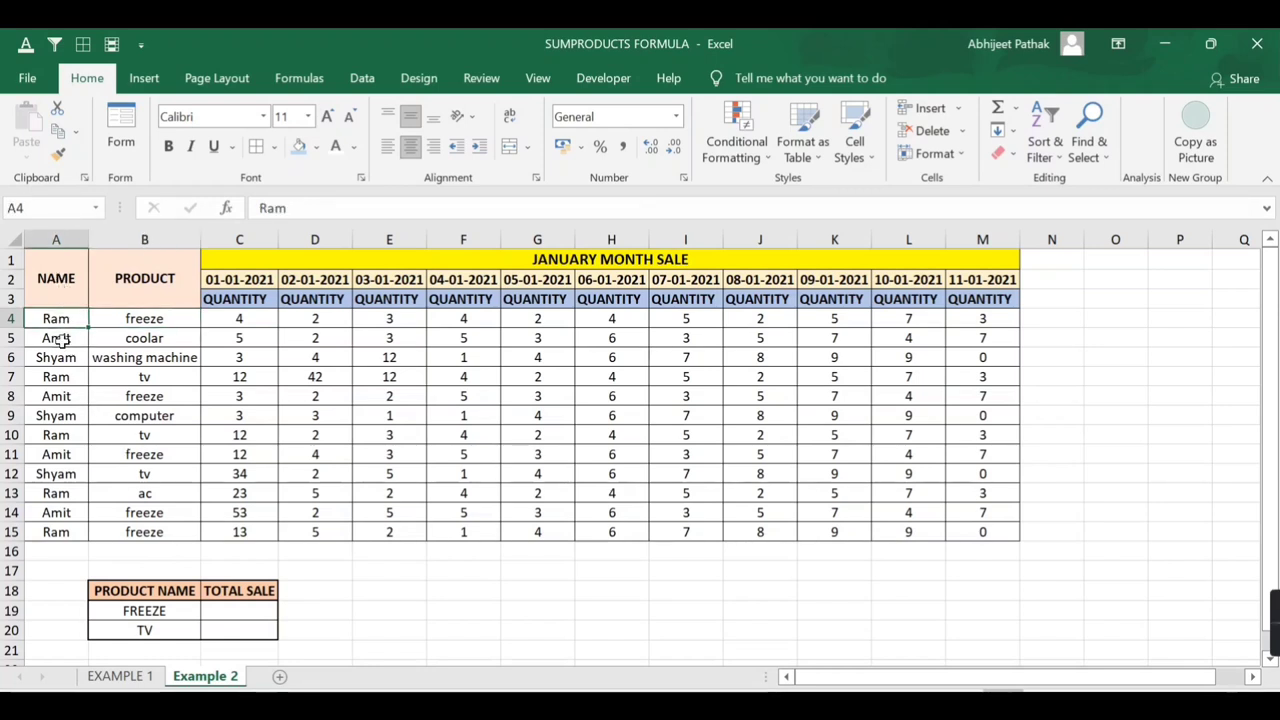
drag(147, 318, 148, 532)
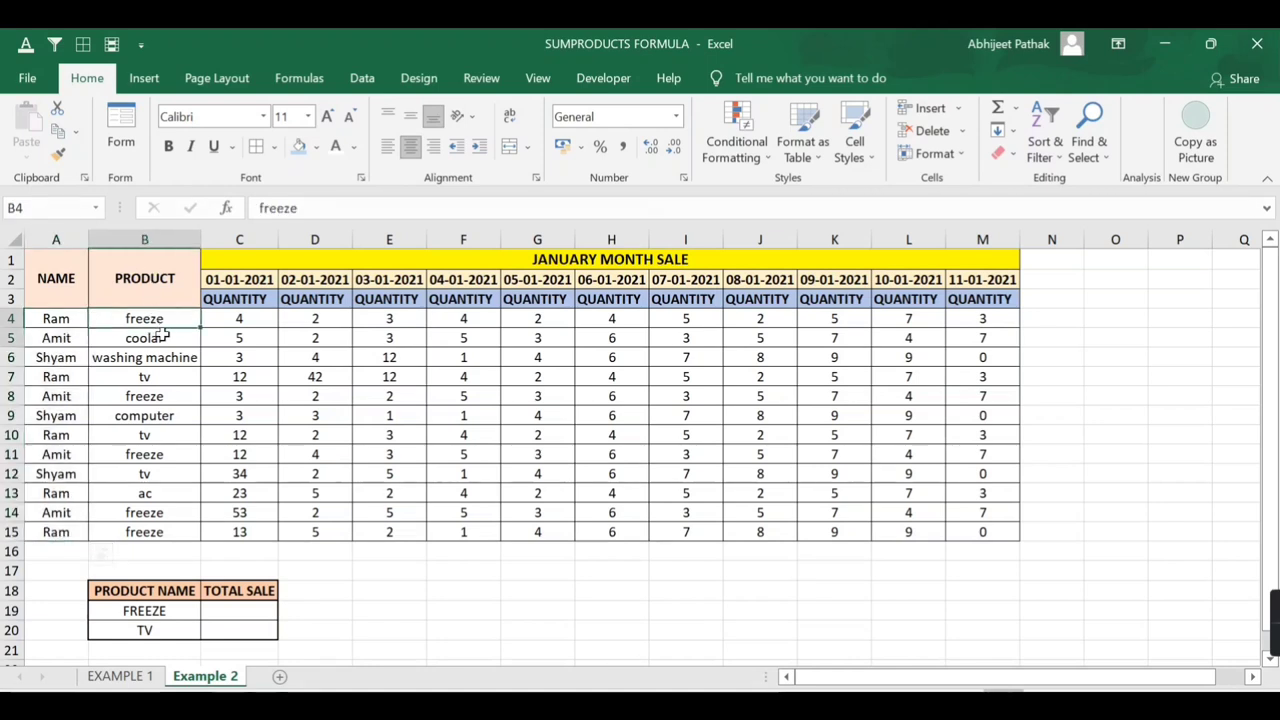
click(255, 282)
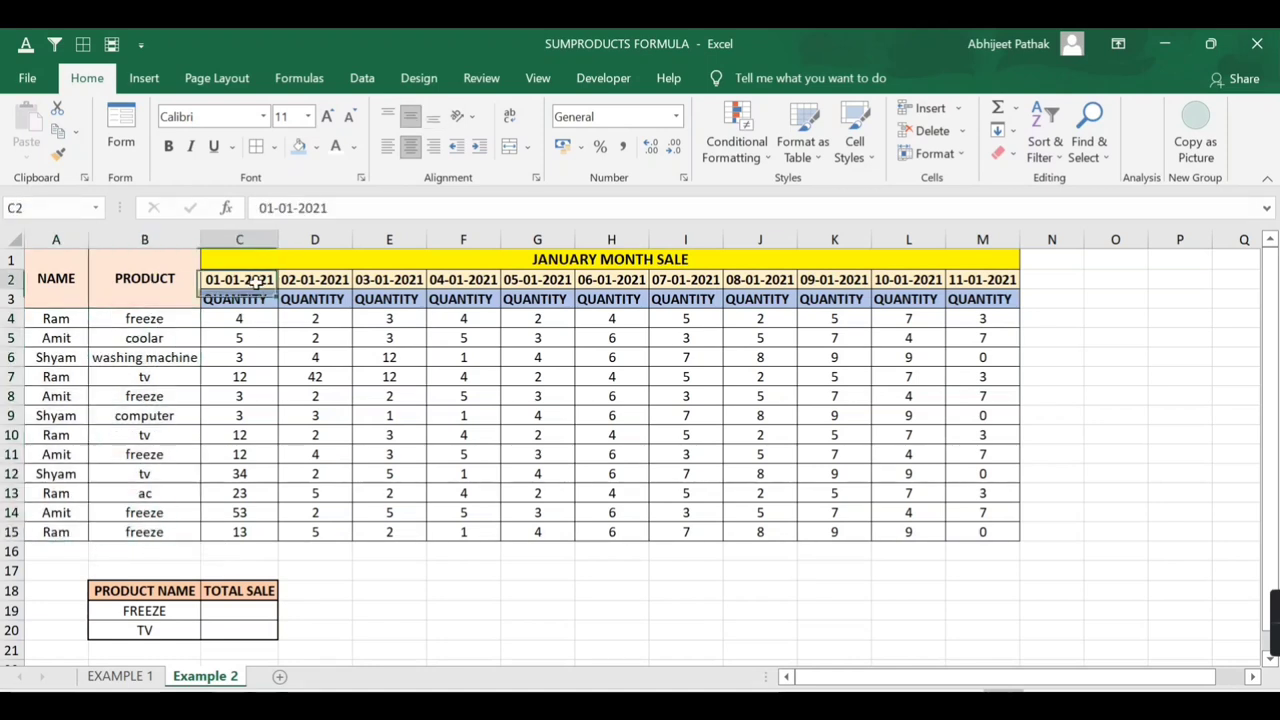
click(318, 279)
click(390, 278)
click(470, 280)
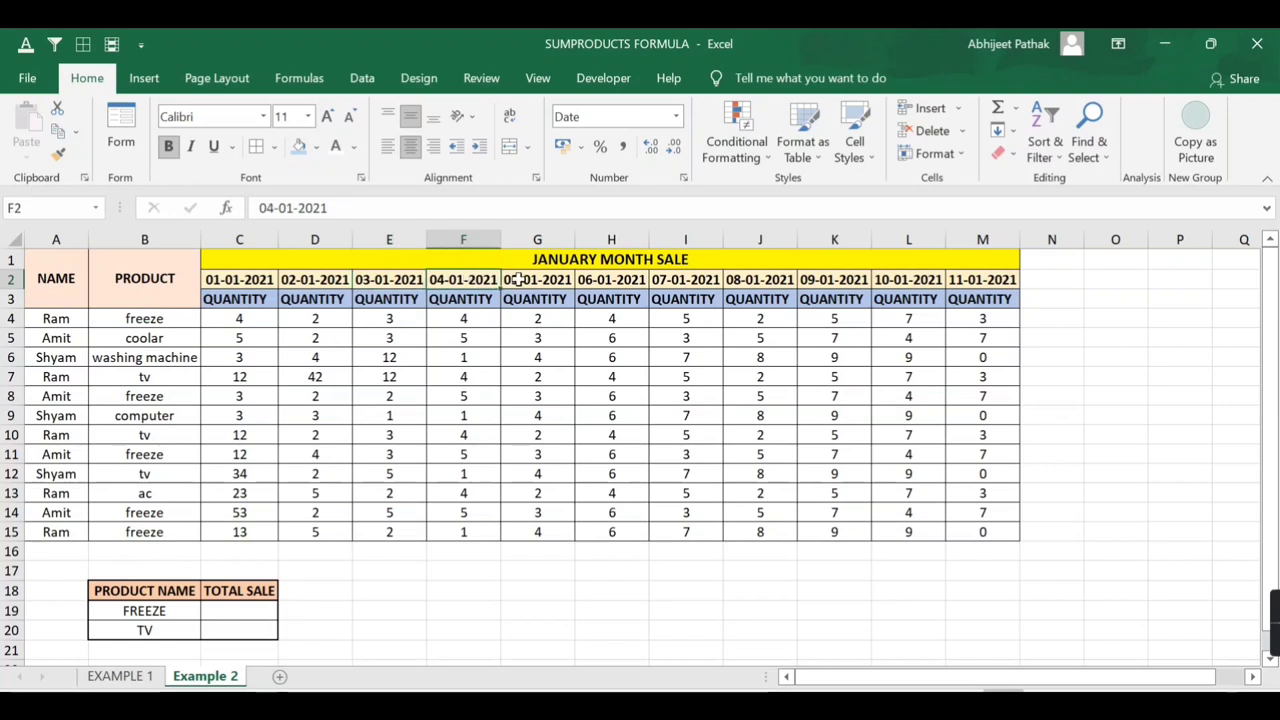
click(545, 279)
click(962, 279)
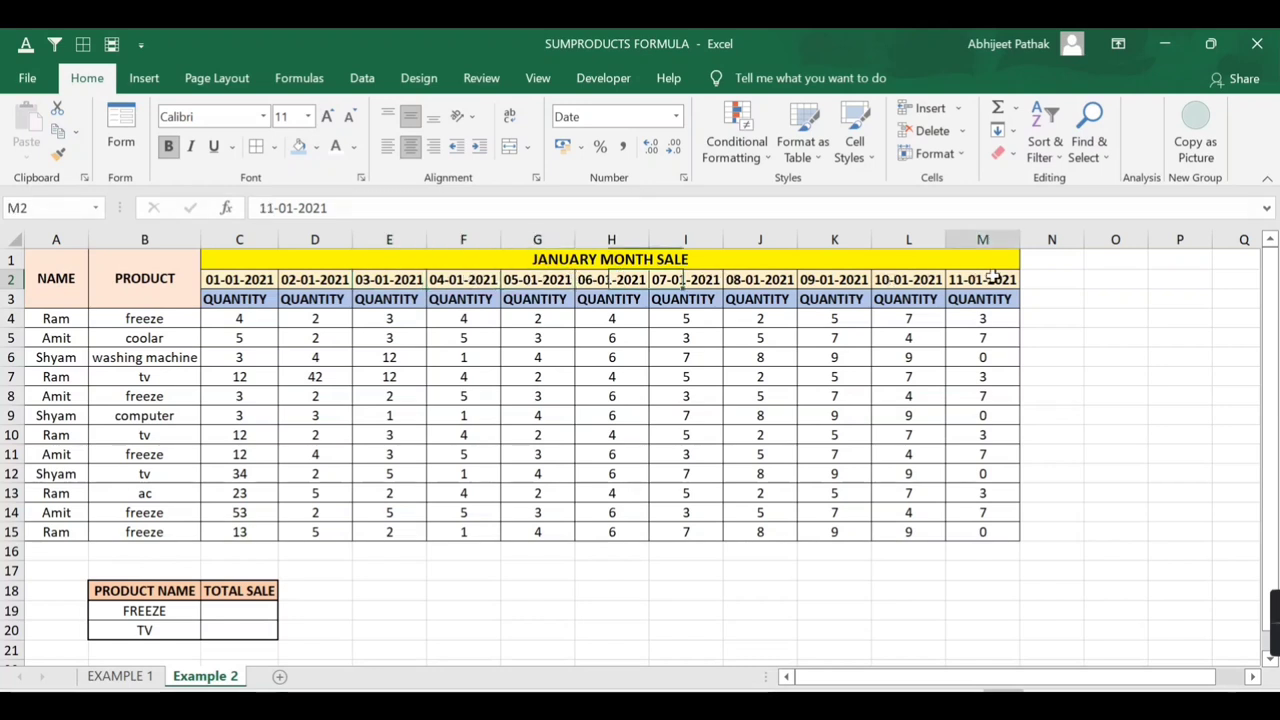
click(242, 319)
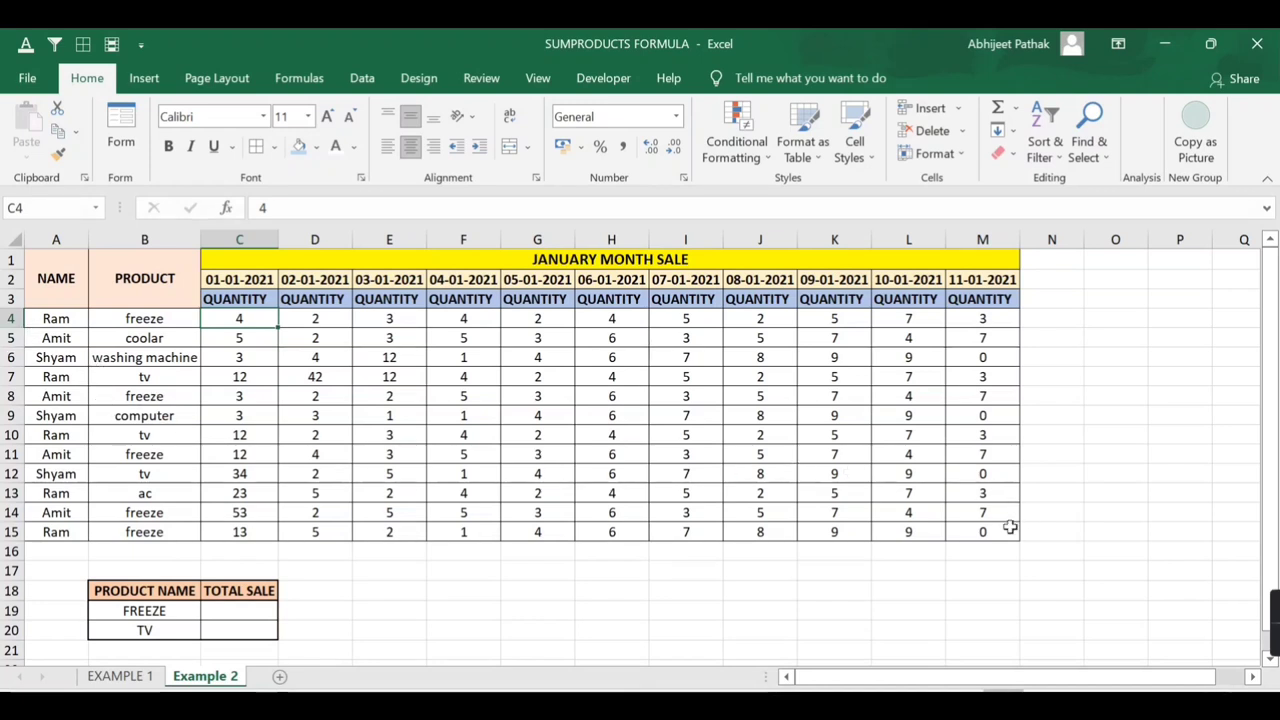
click(120, 611)
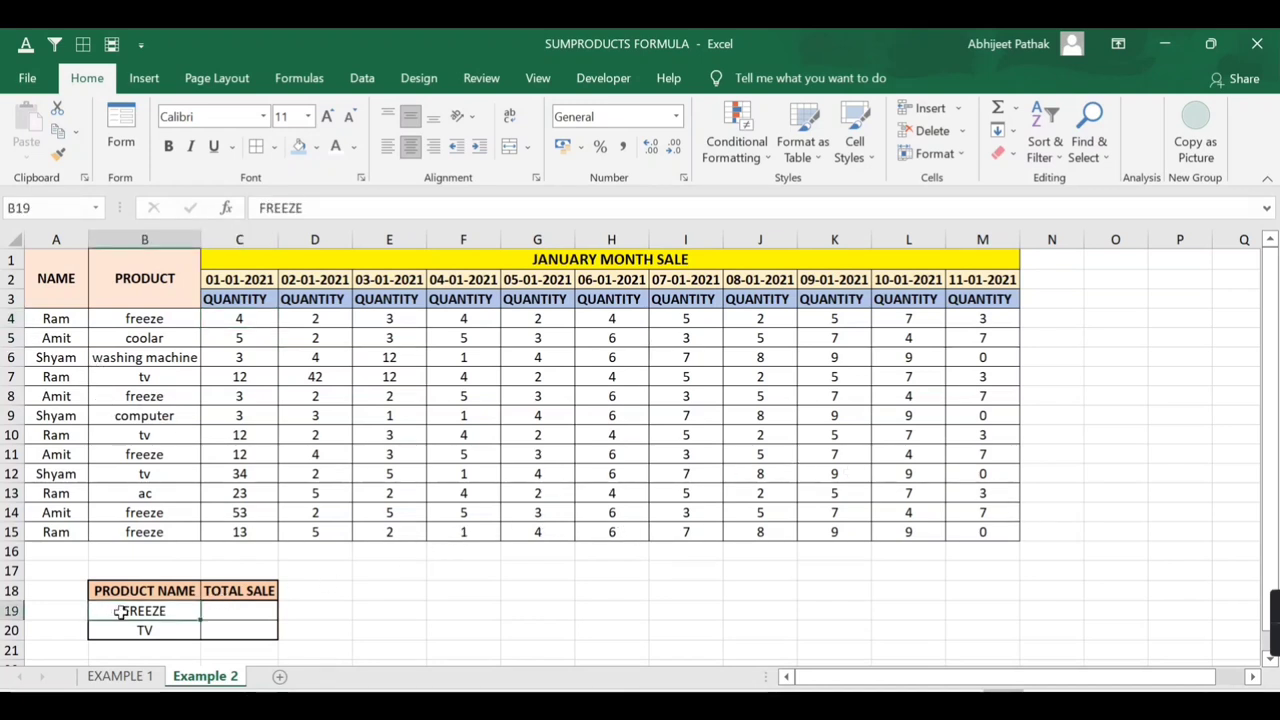
click(237, 611)
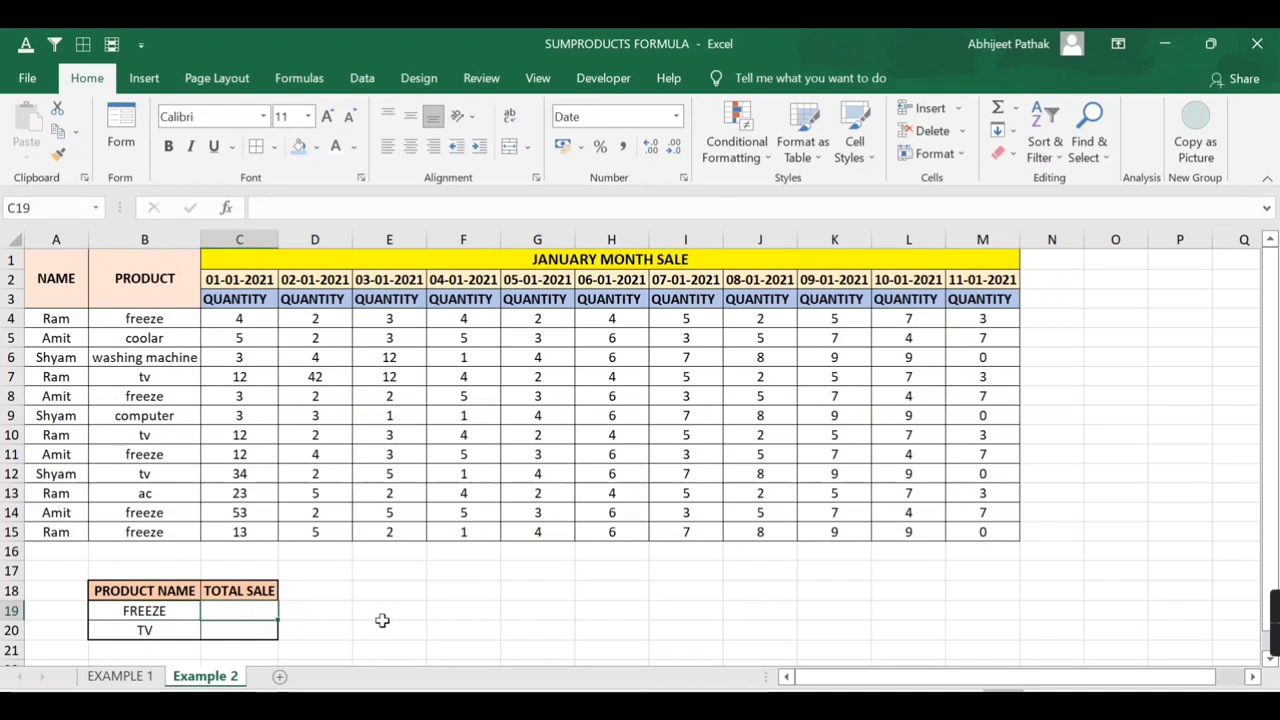
text(=)
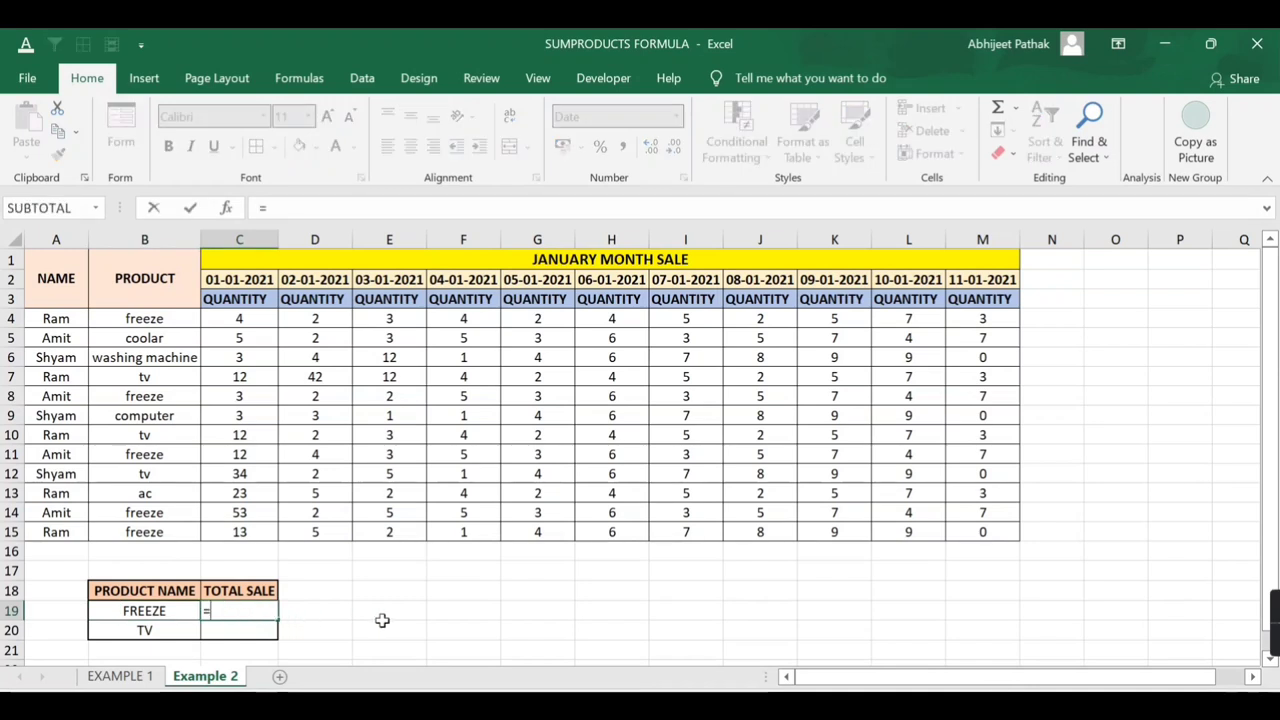
text(SUMIFS()
key(Up)
key(Up)
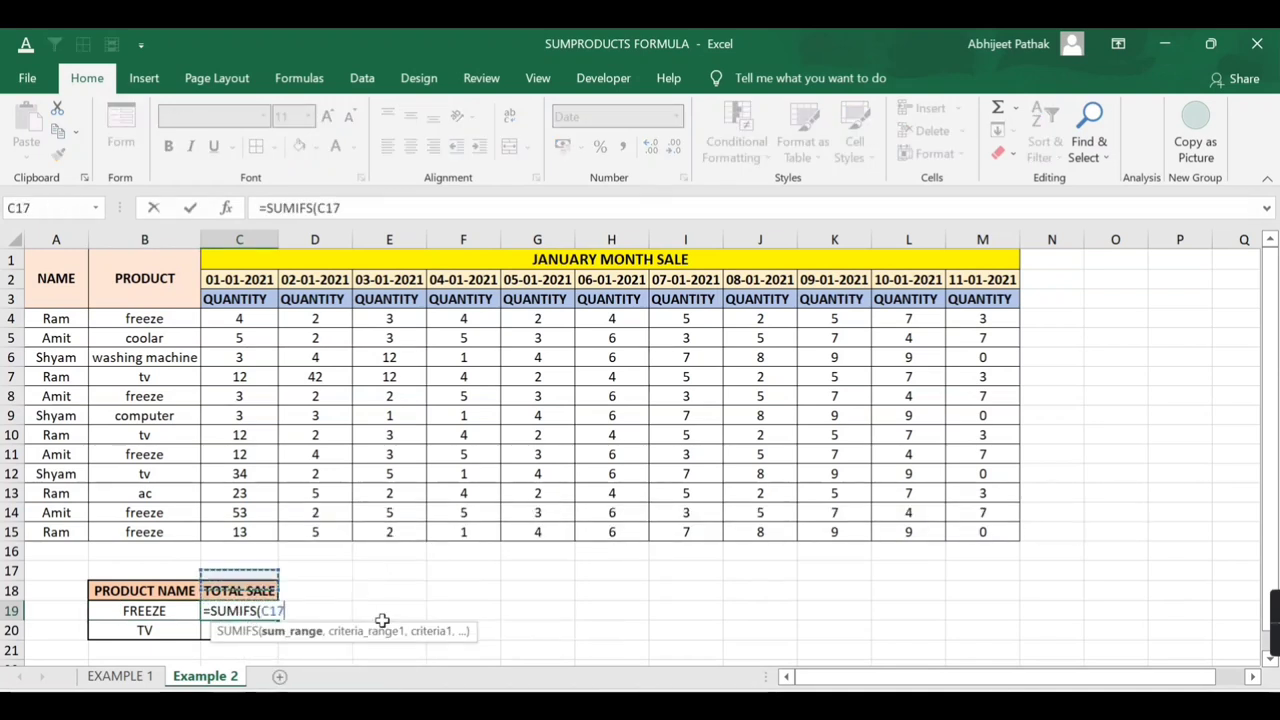
key(Up)
key(Up)
key(Up)
key(ctrl+shift+Down)
key(ctrl+shift+Right)
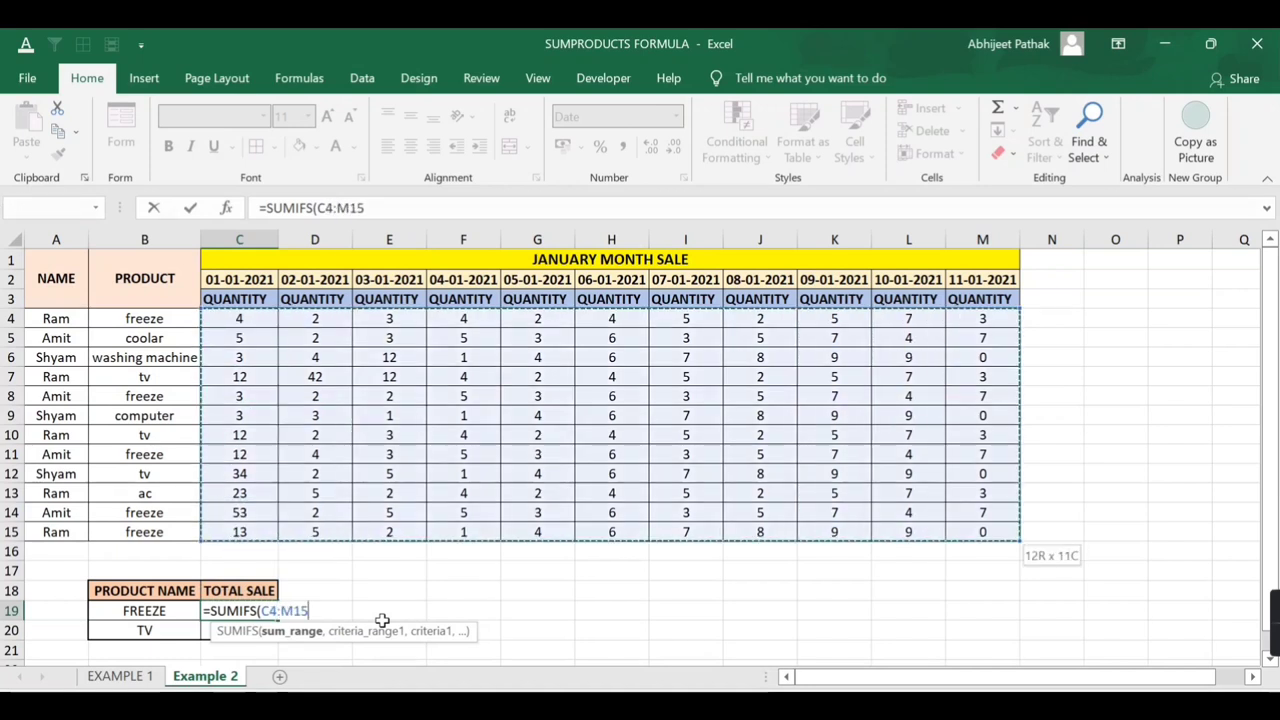
text(,)
key(Up)
key(Up)
key(Up)
key(Up)
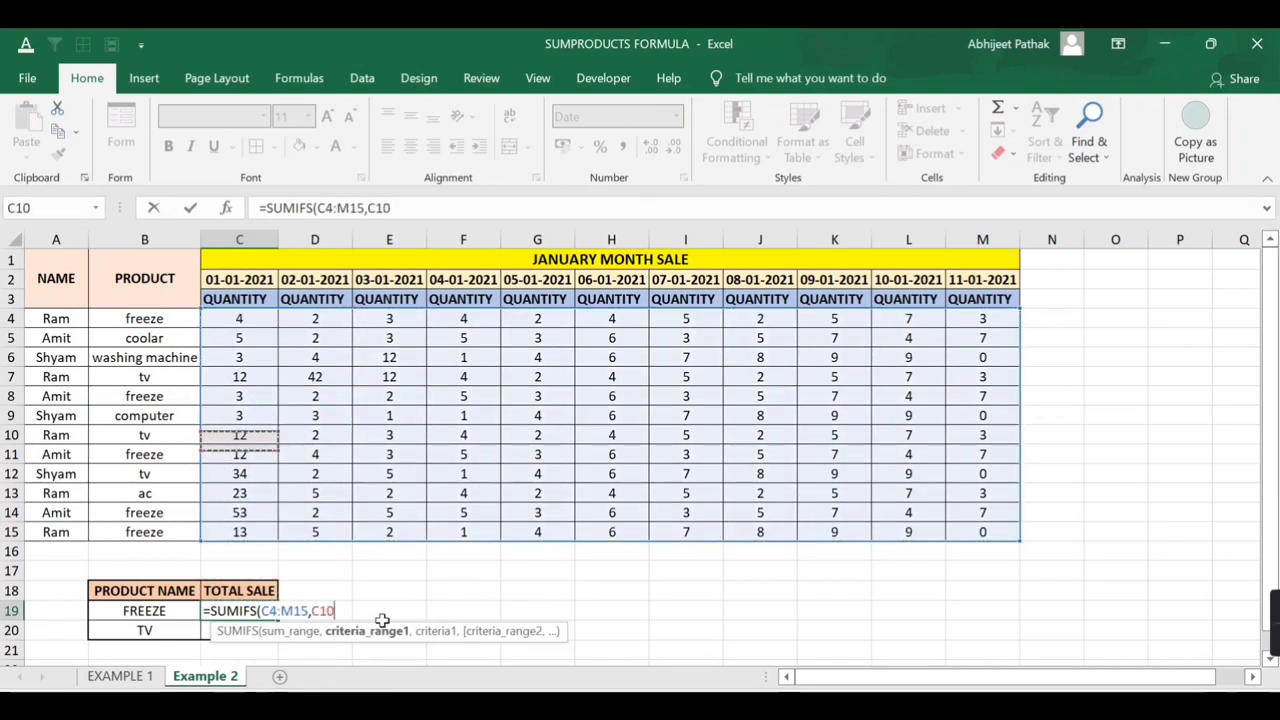
key(Up)
key(Up)
key(Up)
key(Left)
key(ctrl+shift+Down)
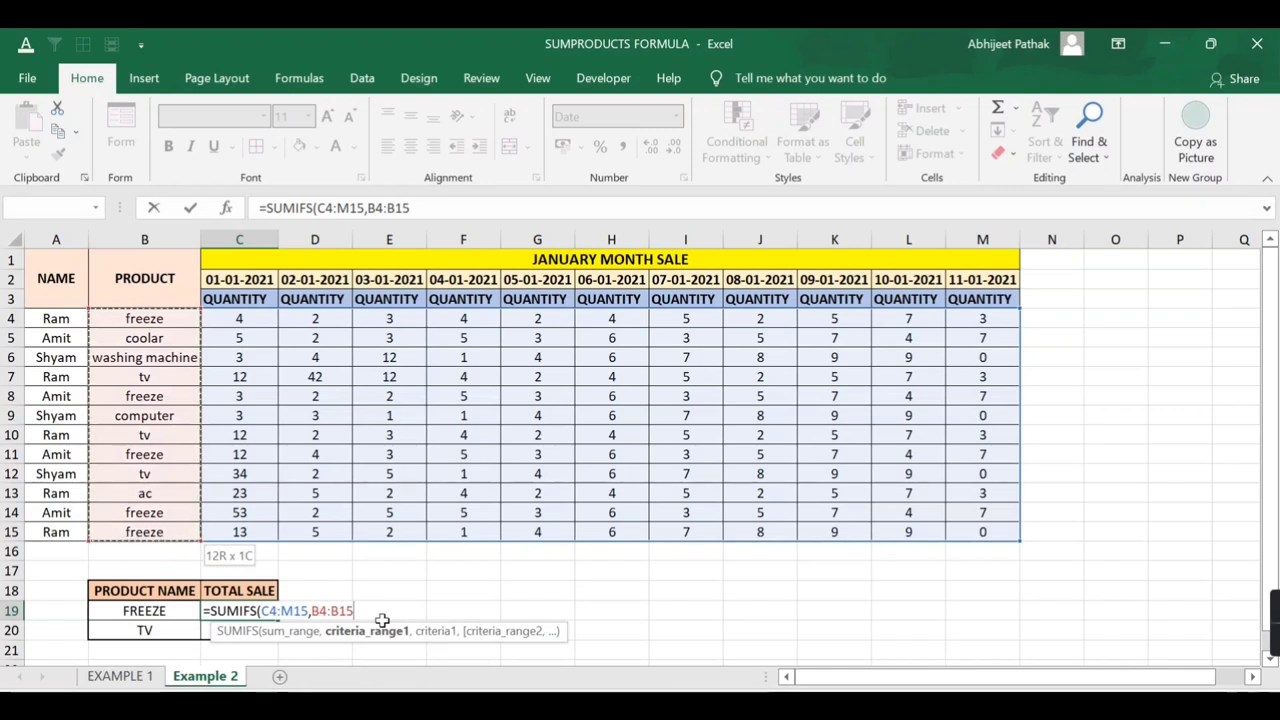
text(,)
key(Up)
key(Up)
key(Up)
key(Up)
key(Up)
key(Up)
key(Down)
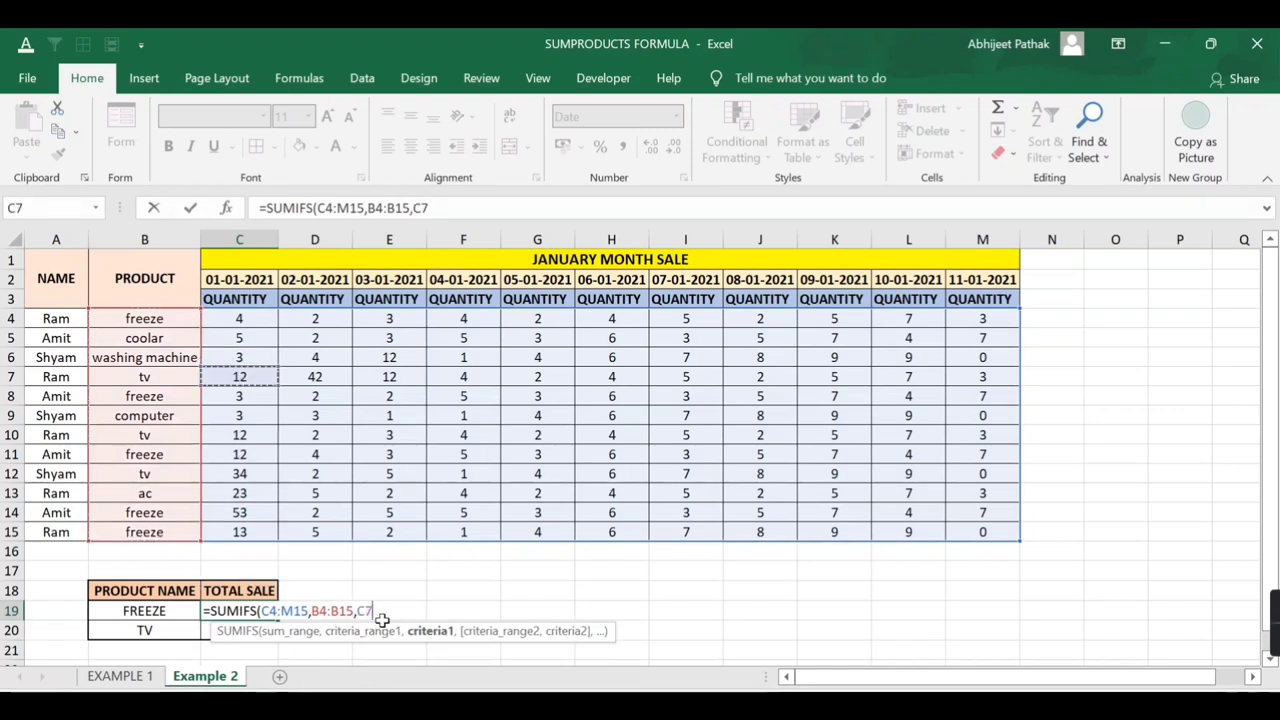
key(Down)
key(Down)
key(Down)
key(Down)
key(Down)
key(Down)
key(Down)
key(Down)
key(Down)
key(Left)
key(Down)
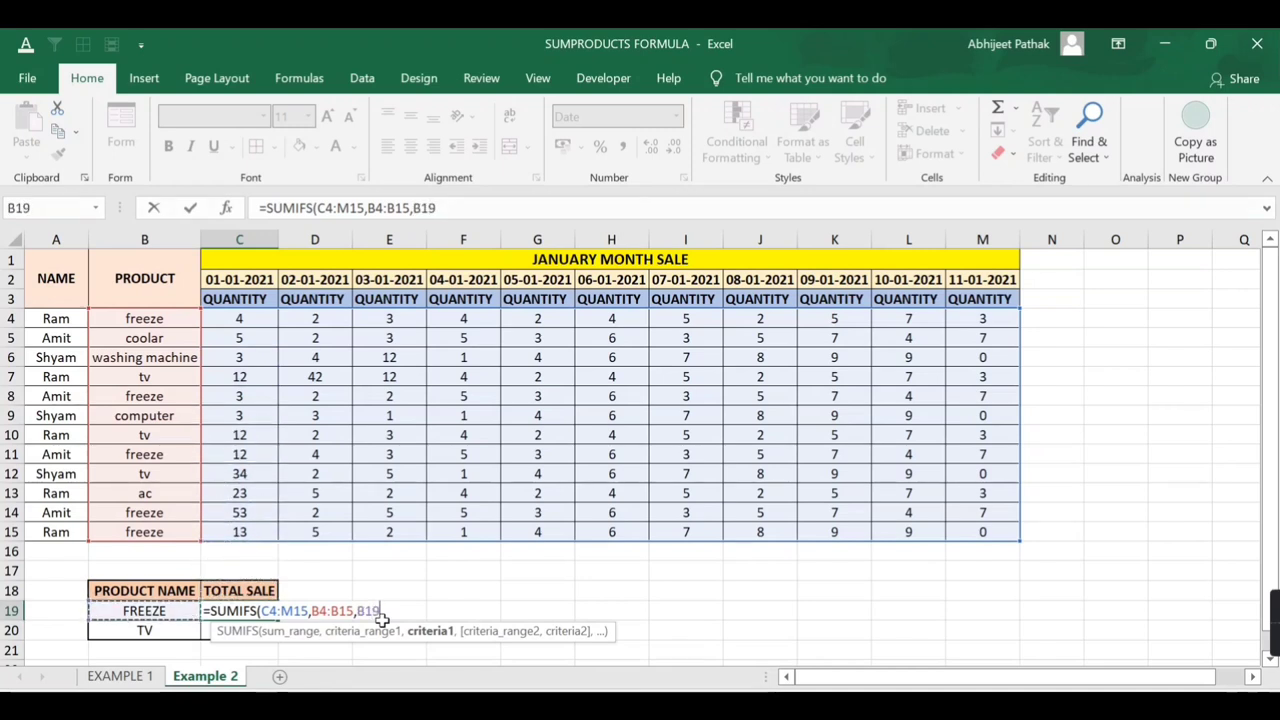
key(Return)
key(Up)
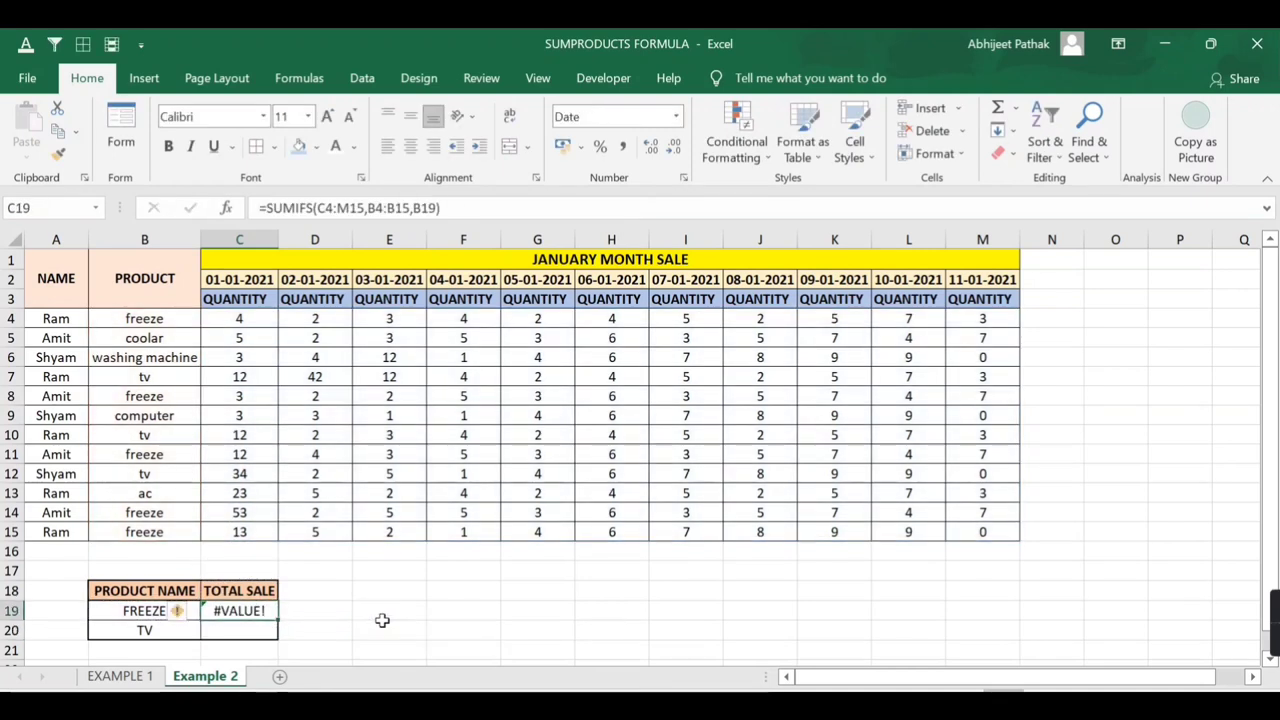
text(=)
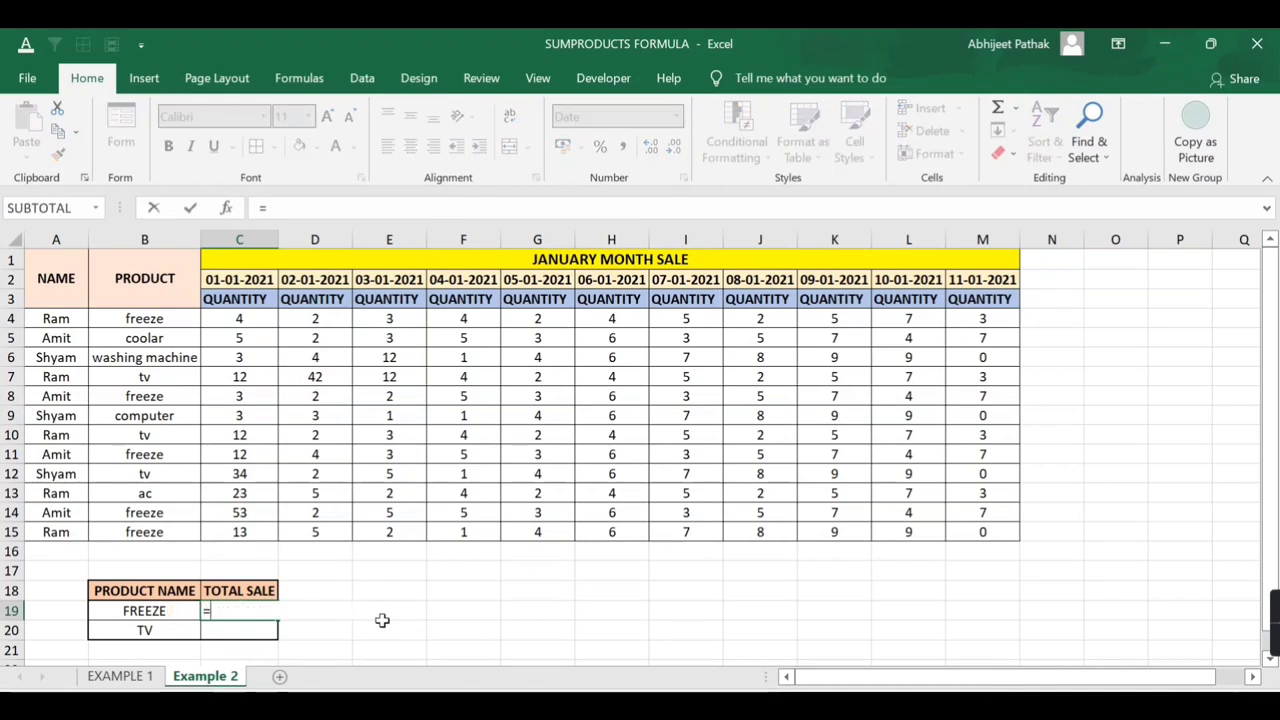
key(Escape)
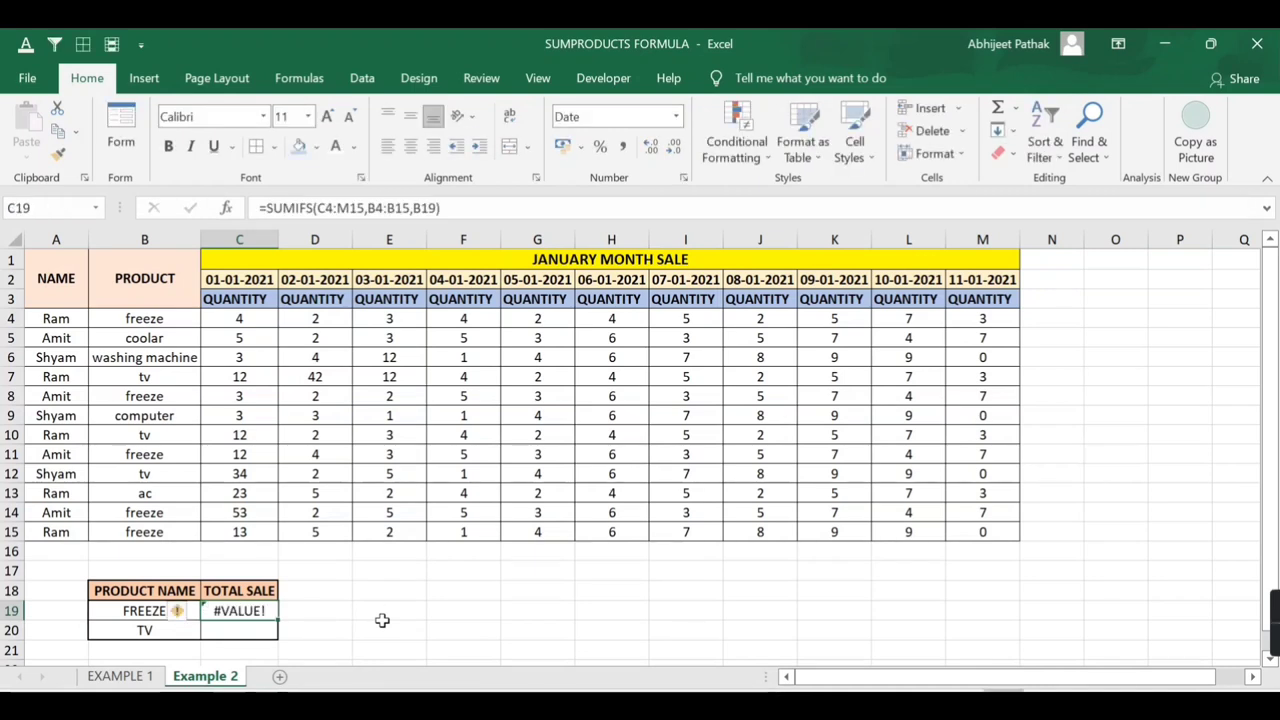
key(Delete)
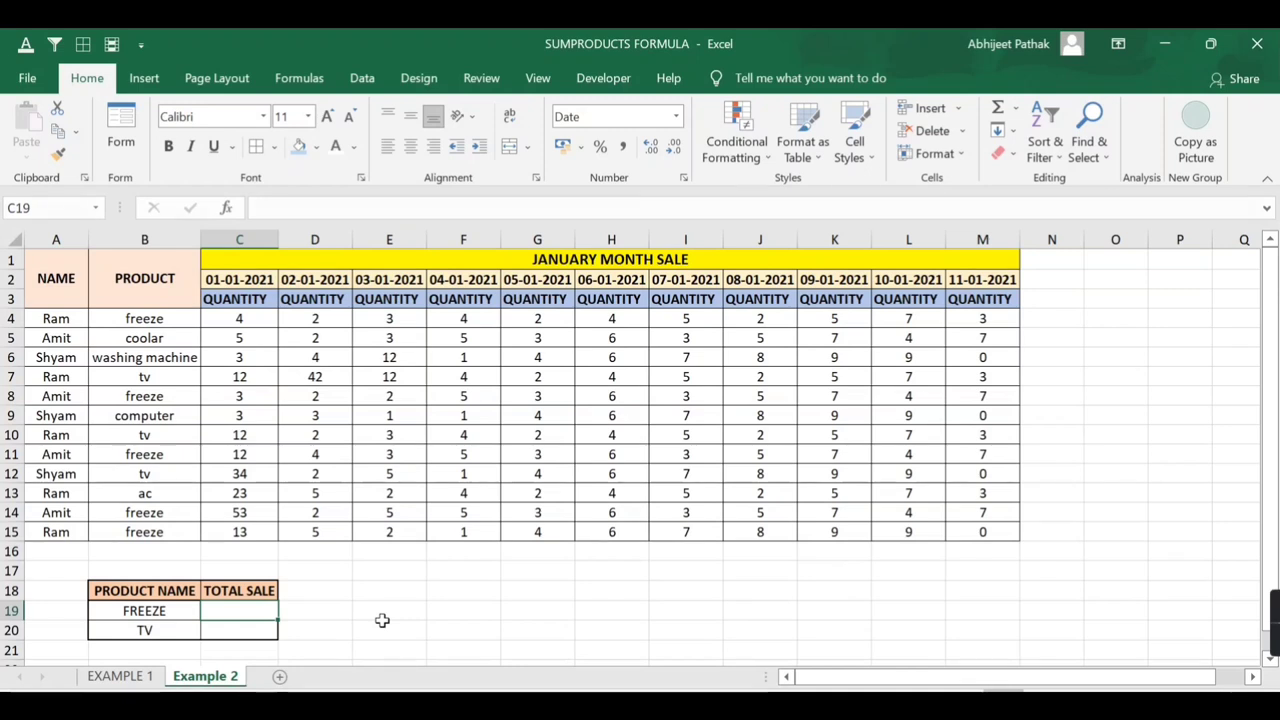
Enter =SUMIFS(C4:C15,B4:B15,B19) in C19 for the FREEZE total
text(=SUMI)
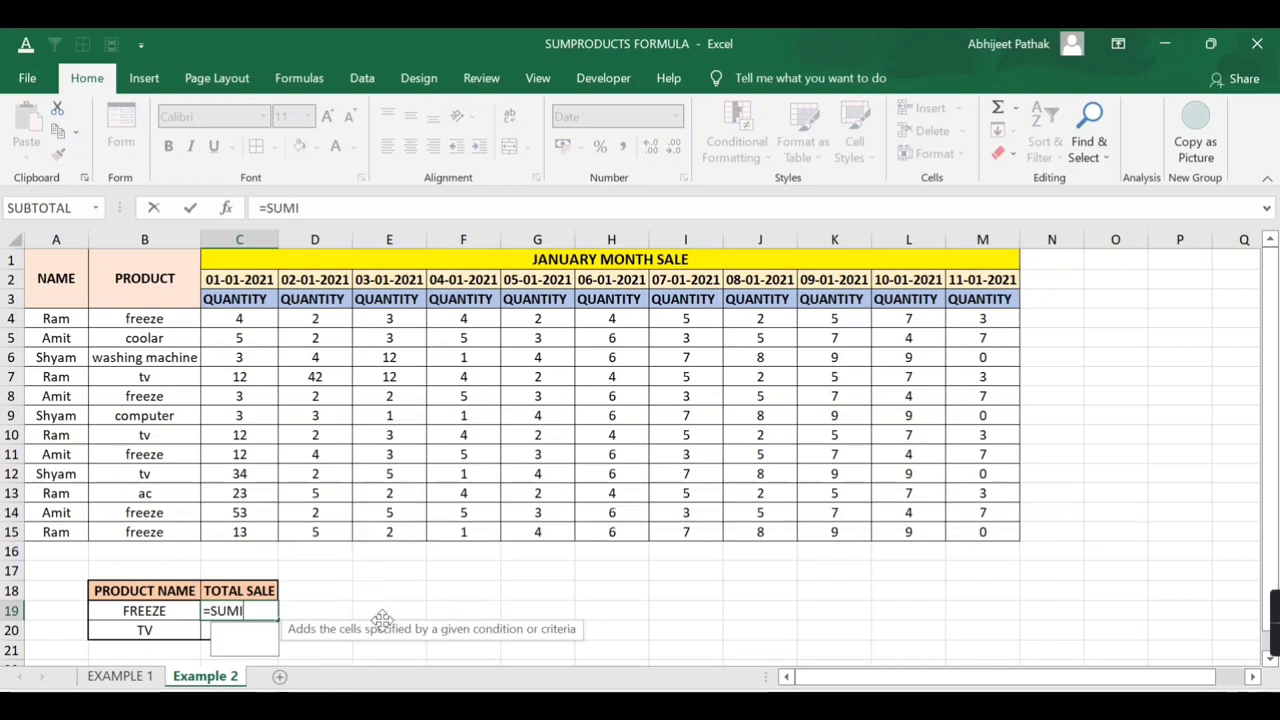
text(FS()
key(Up)
key(Up)
key(Up)
key(Up)
key(Up)
key(Up)
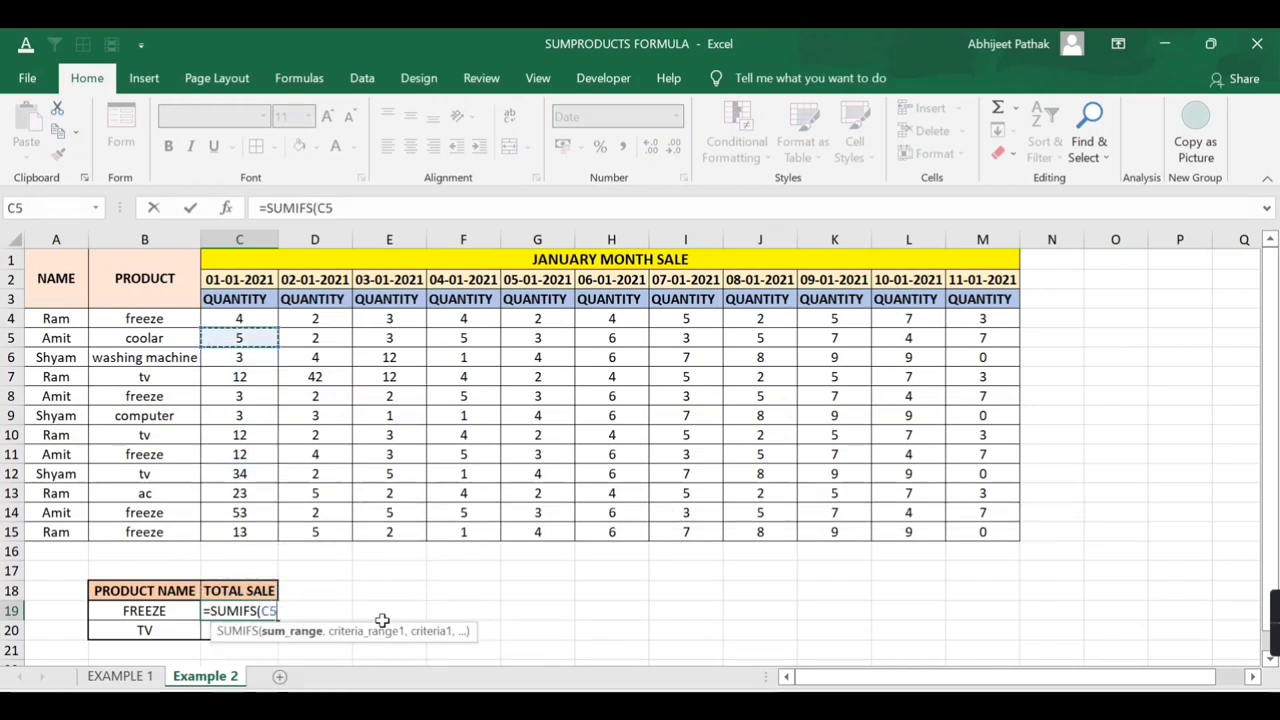
key(Up)
key(ctrl+shift+Down)
text(4:C15,)
key(Up)
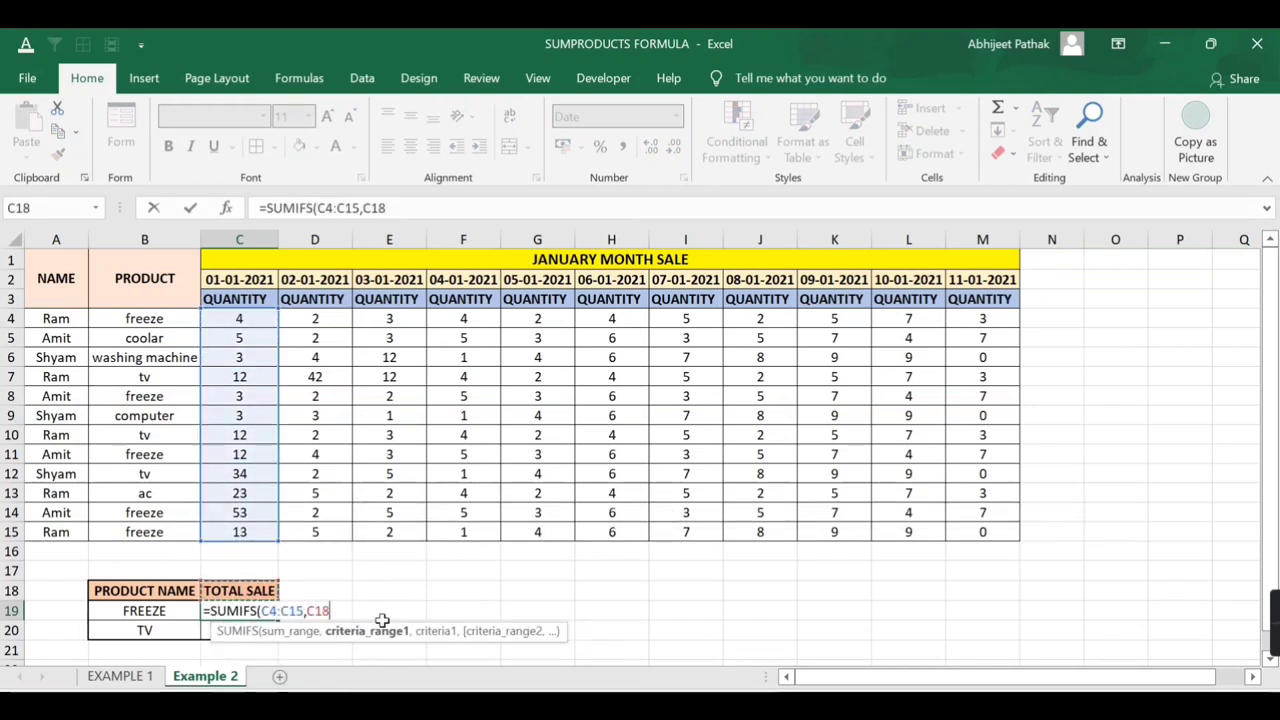
key(Up)
key(Up)
key(Up)
key(Left)
key(Up)
key(ctrl+shift+Down)
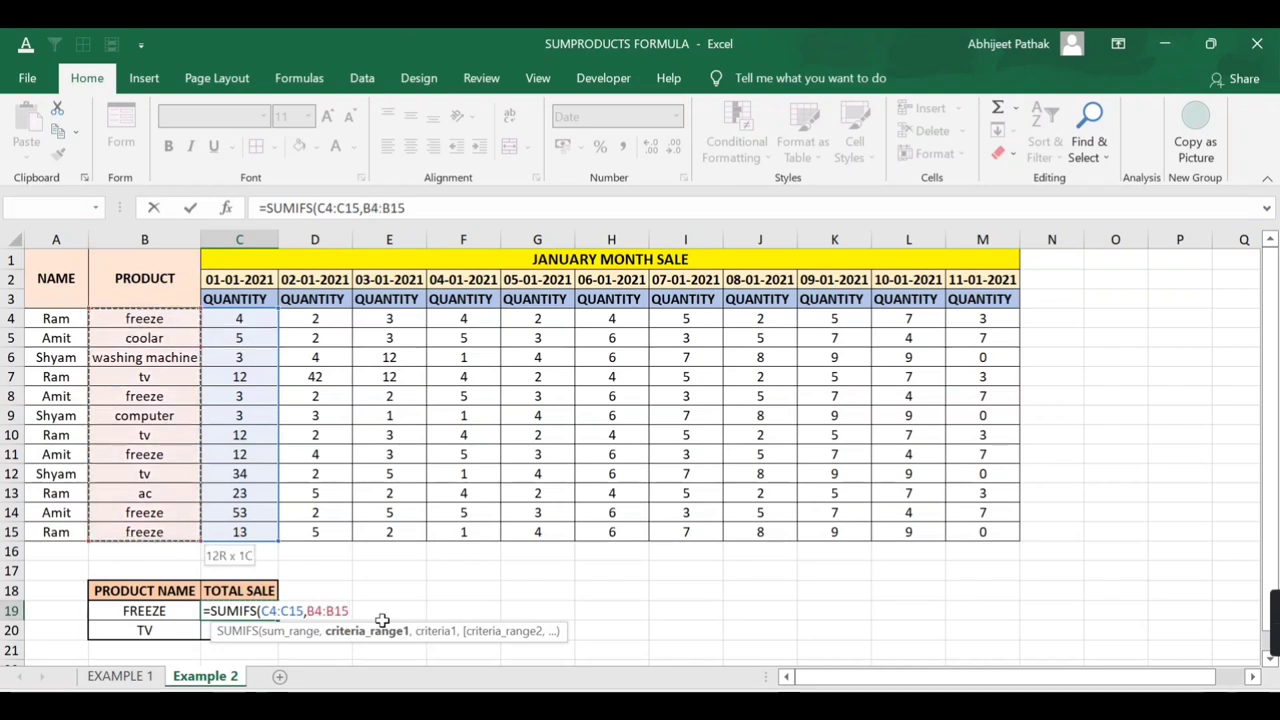
text(,)
key(Left)
key(Right)
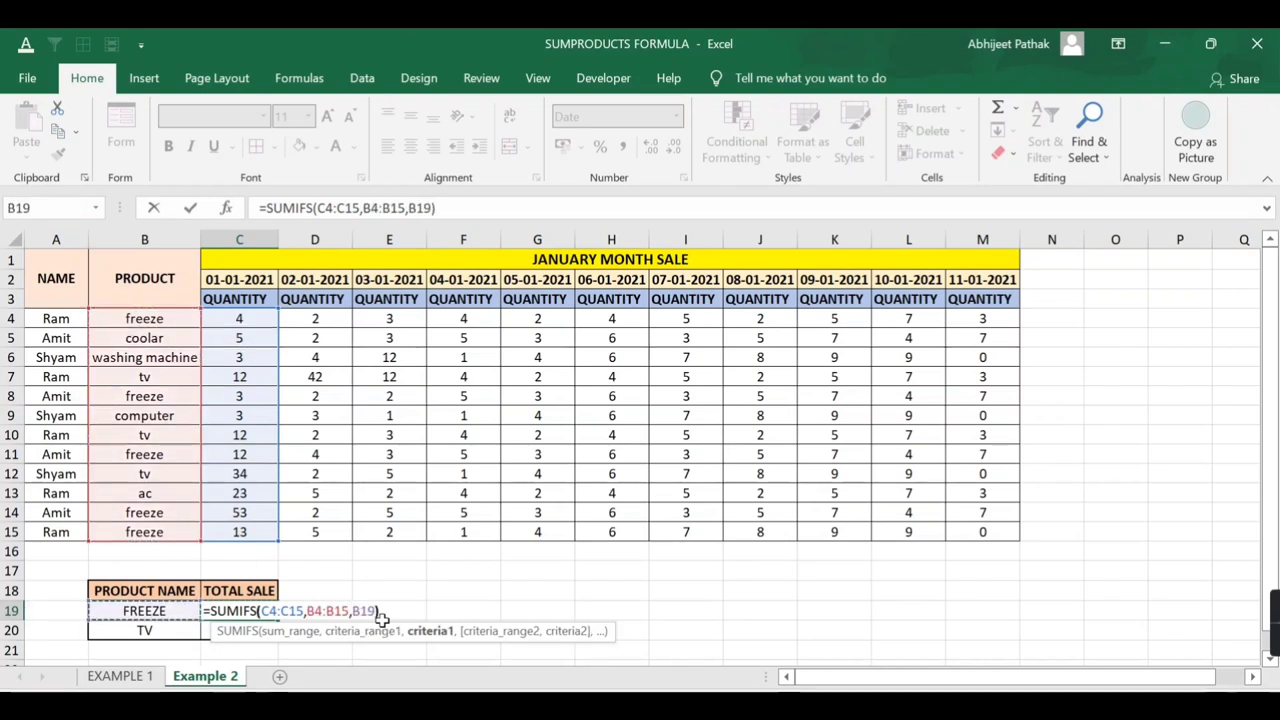
key(ctrl+Return)
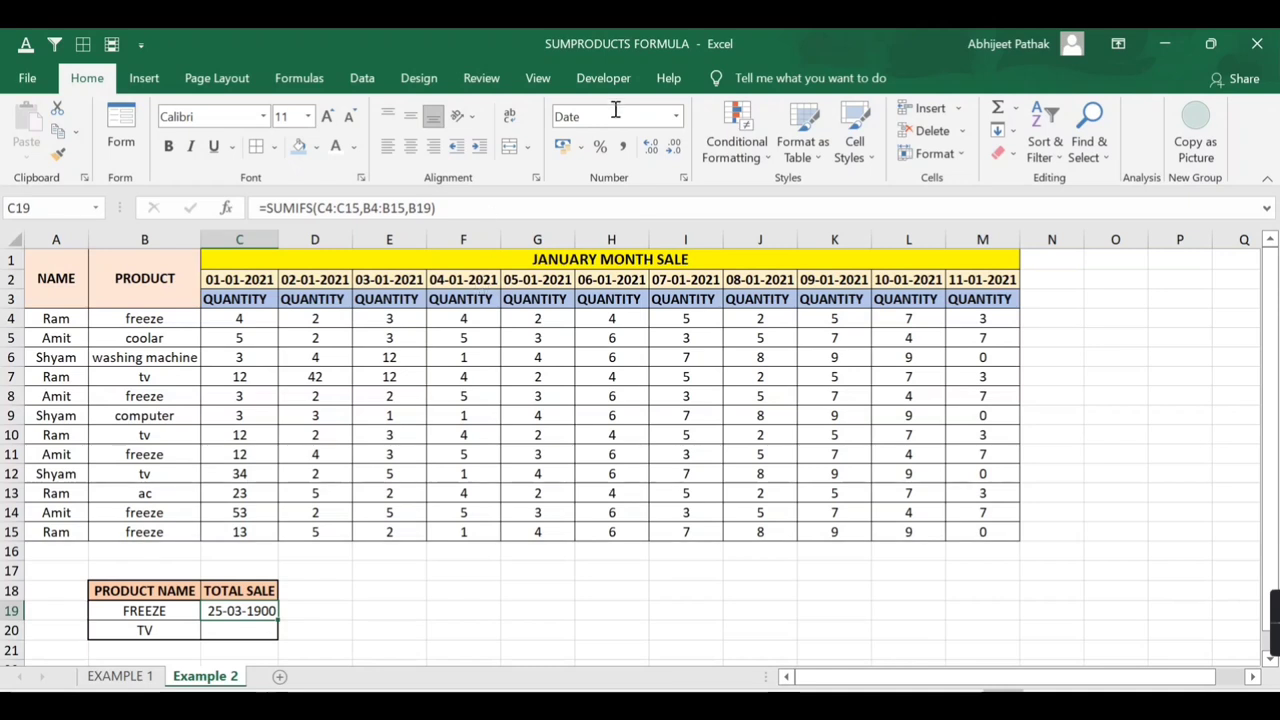
Change C19's number format from Date to General so it shows 85, then review the formula
click(676, 116)
click(614, 137)
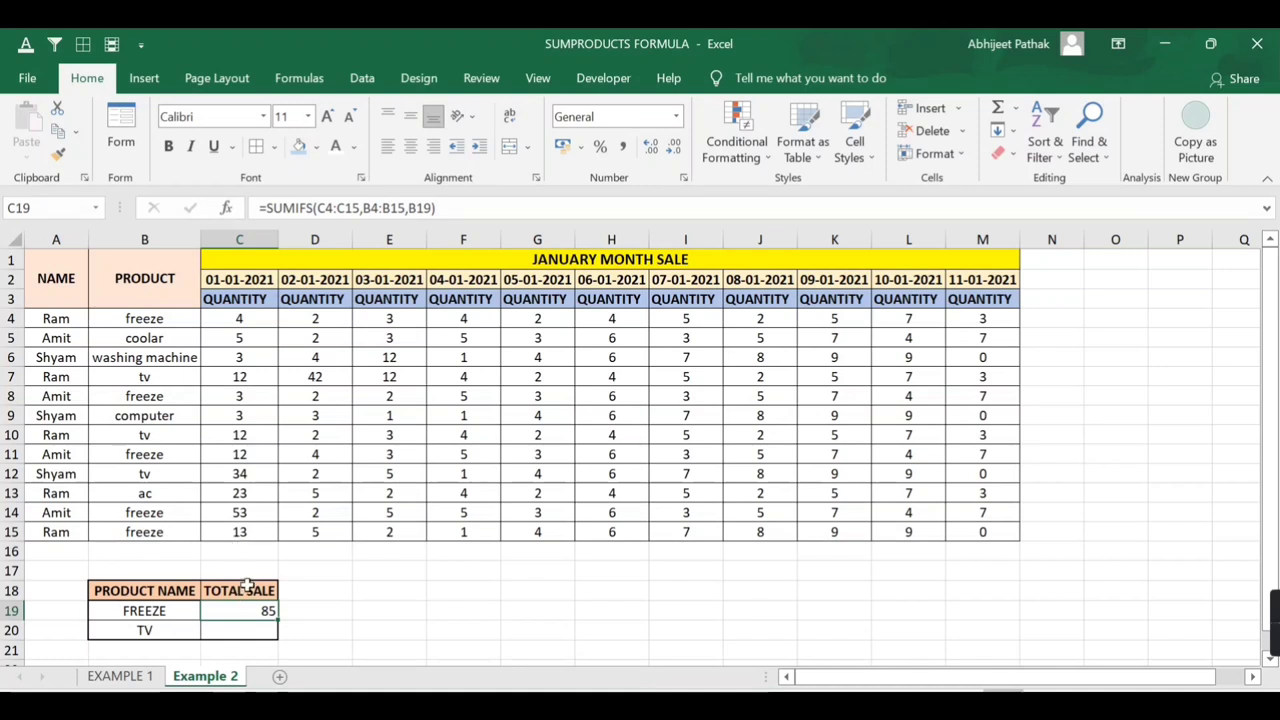
key(F2)
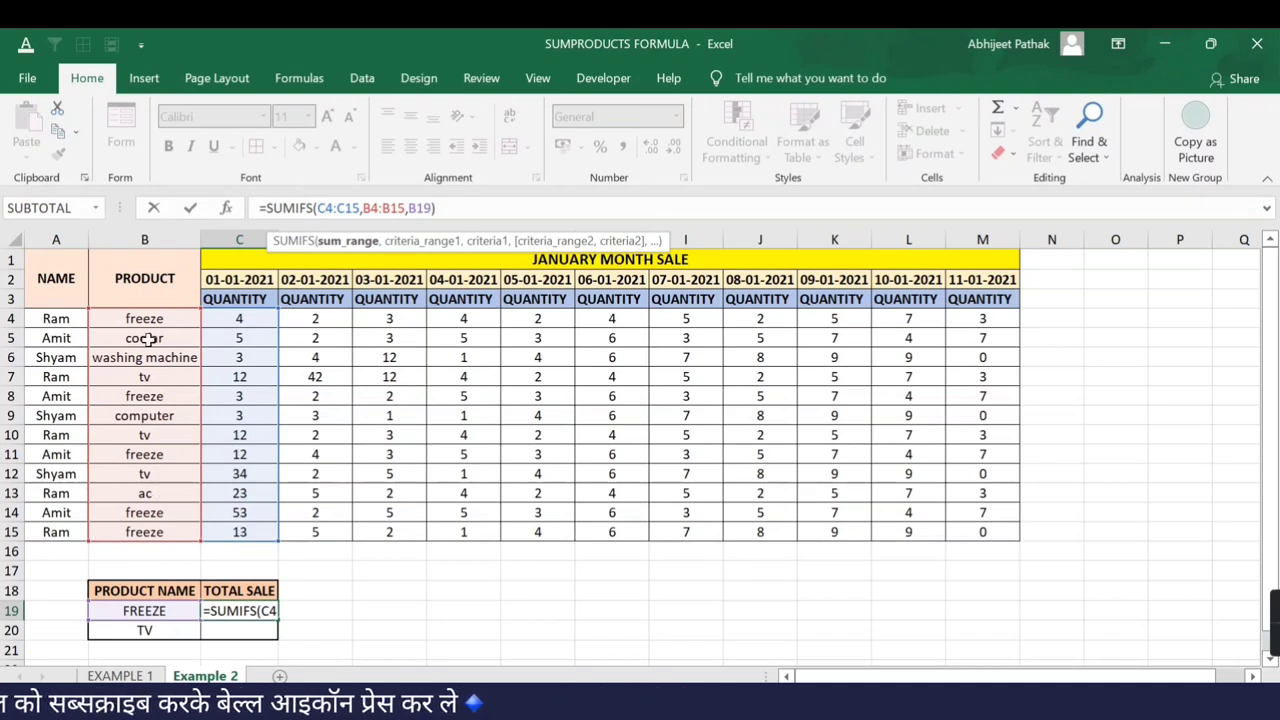
Clear the 85 from C19 and restart a SUMIFS with sum range C4:C15
key(ctrl+Return)
key(Delete)
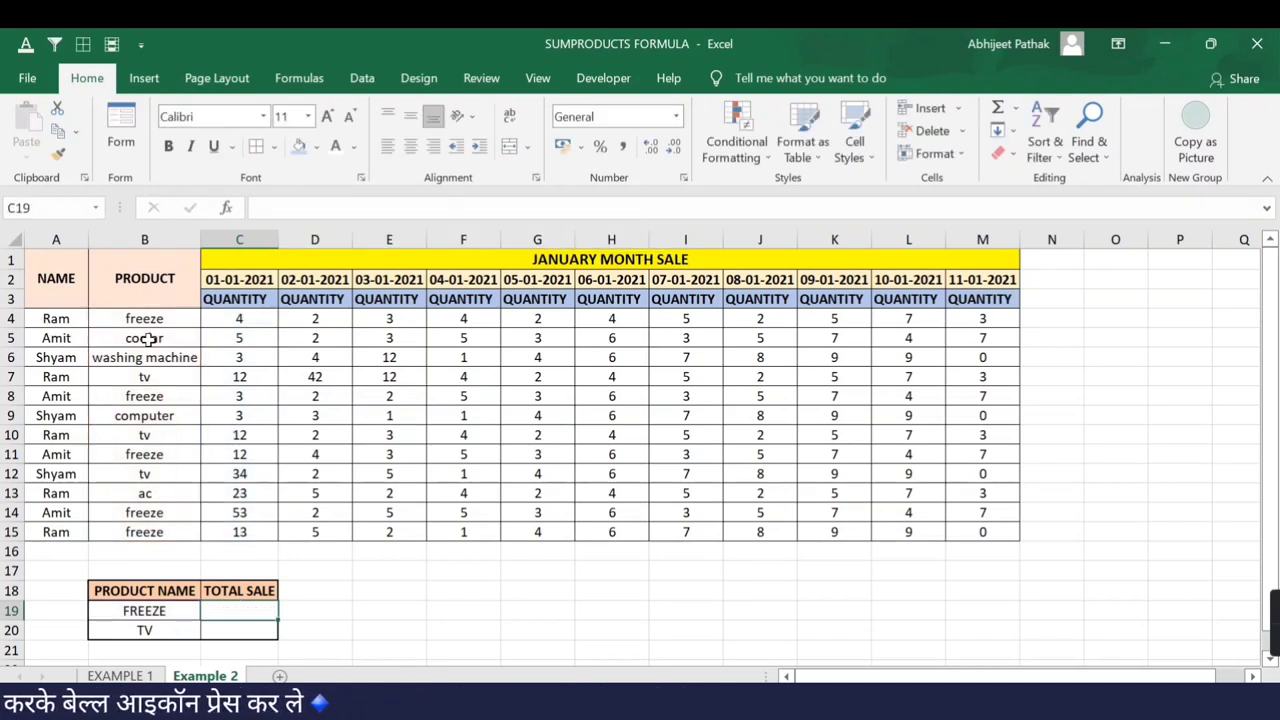
text(=SUMIFS()
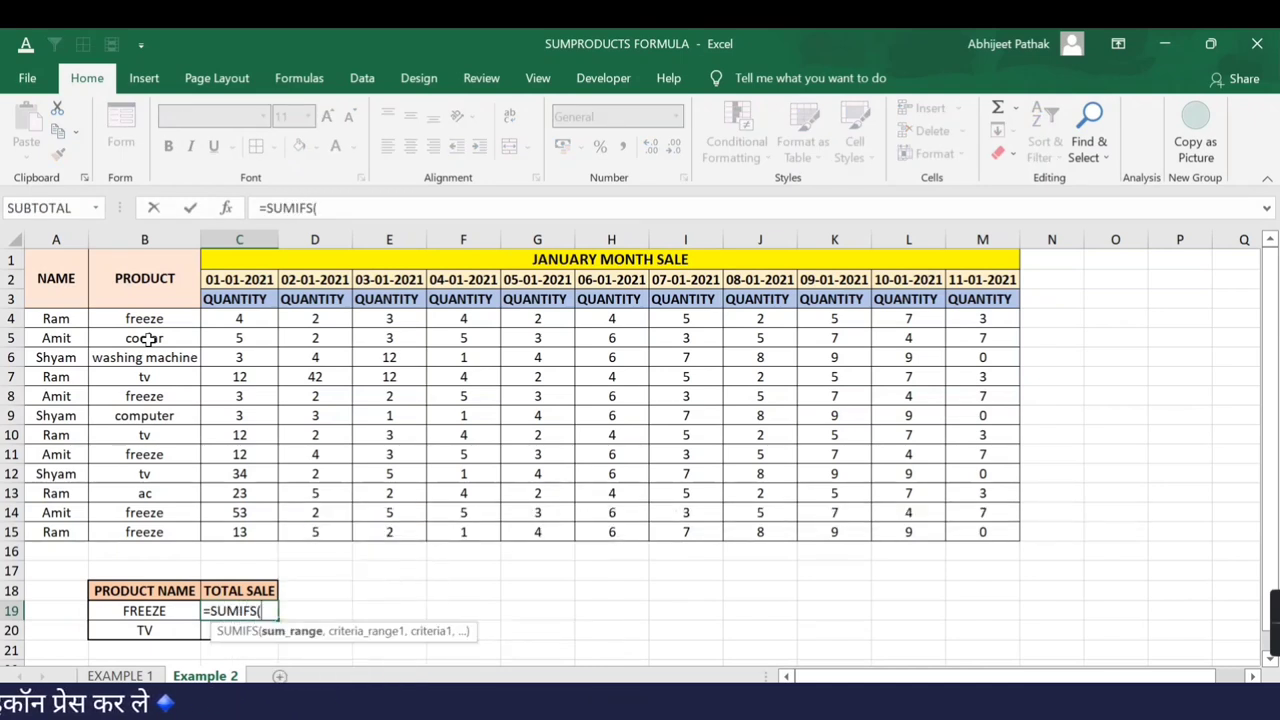
key(Up)
key(Up)
key(Up)
key(Up)
key(Up)
key(ctrl+shift+Down)
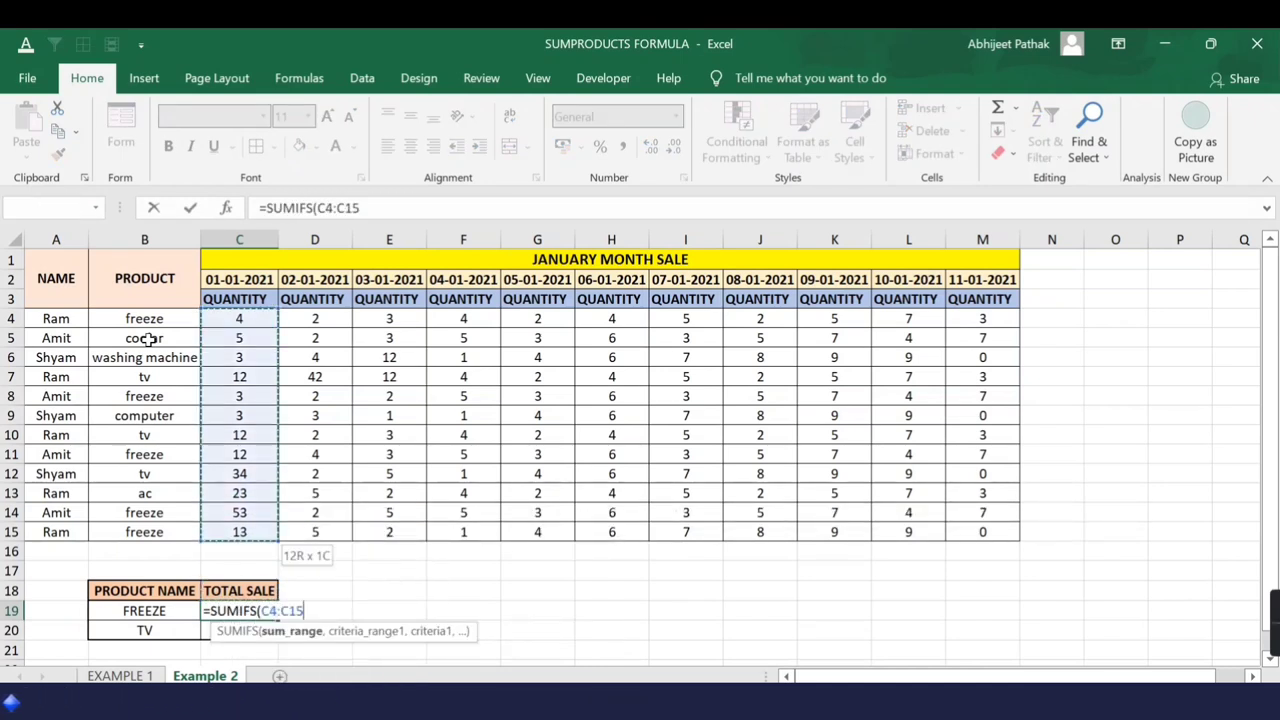
text(,)
key(Up)
key(Up)
key(Up)
key(Up)
key(Up)
key(Up)
key(Up)
Finish it with criteria range B4:C15 and criterion B19, get #VALUE!, then delete it
key(Left)
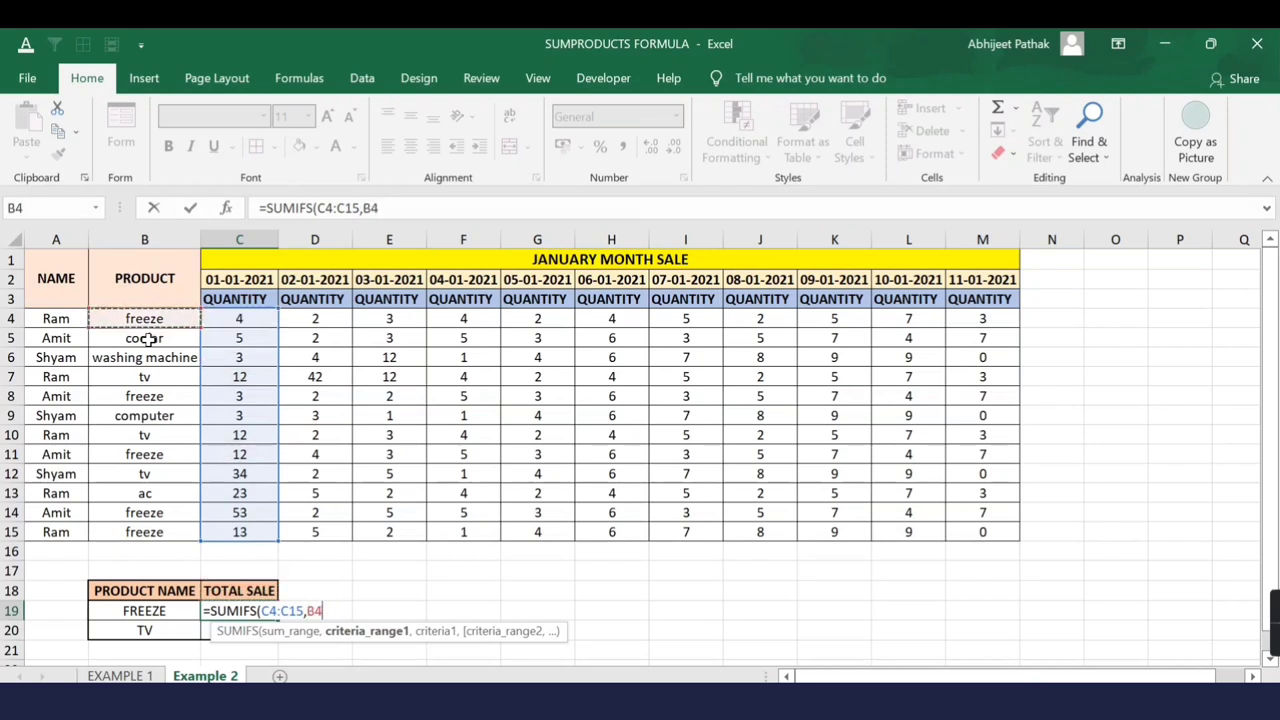
key(shift+Down)
key(shift+Down)
key(shift+Down)
key(shift+Down)
key(shift+Down)
key(shift+Down)
key(shift+Down)
key(shift+Down)
key(shift+Down)
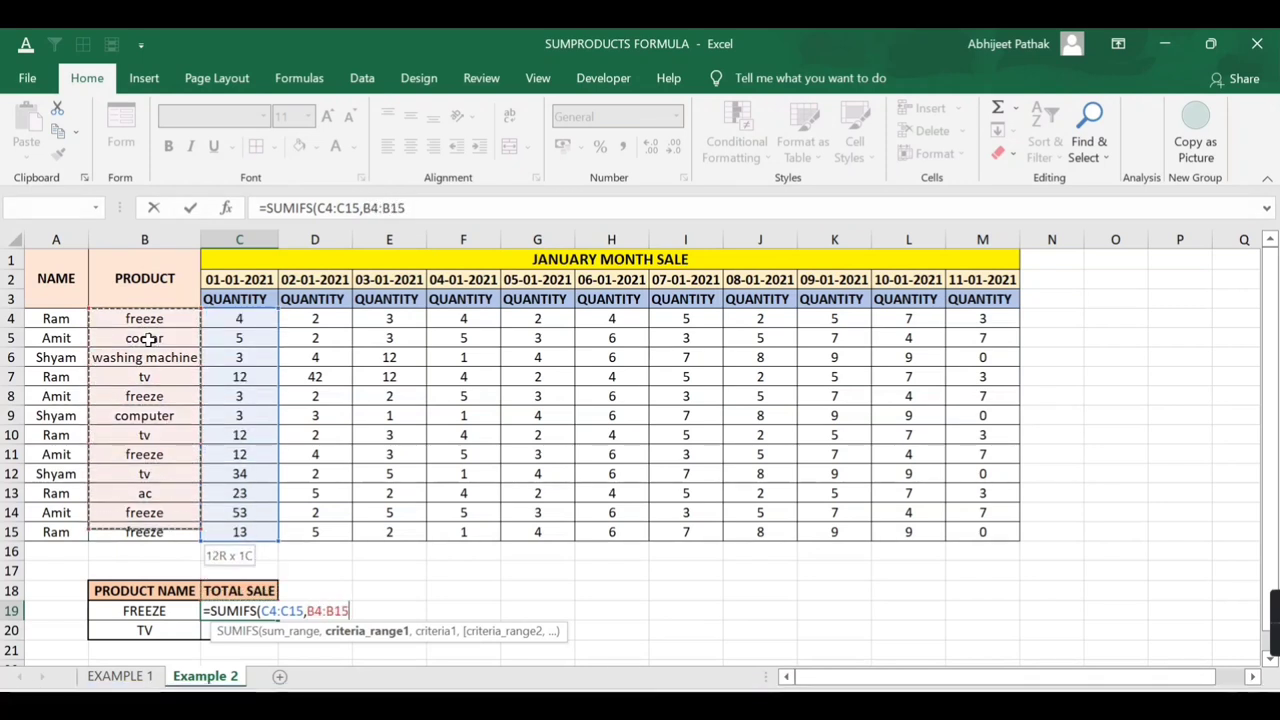
key(shift+Right)
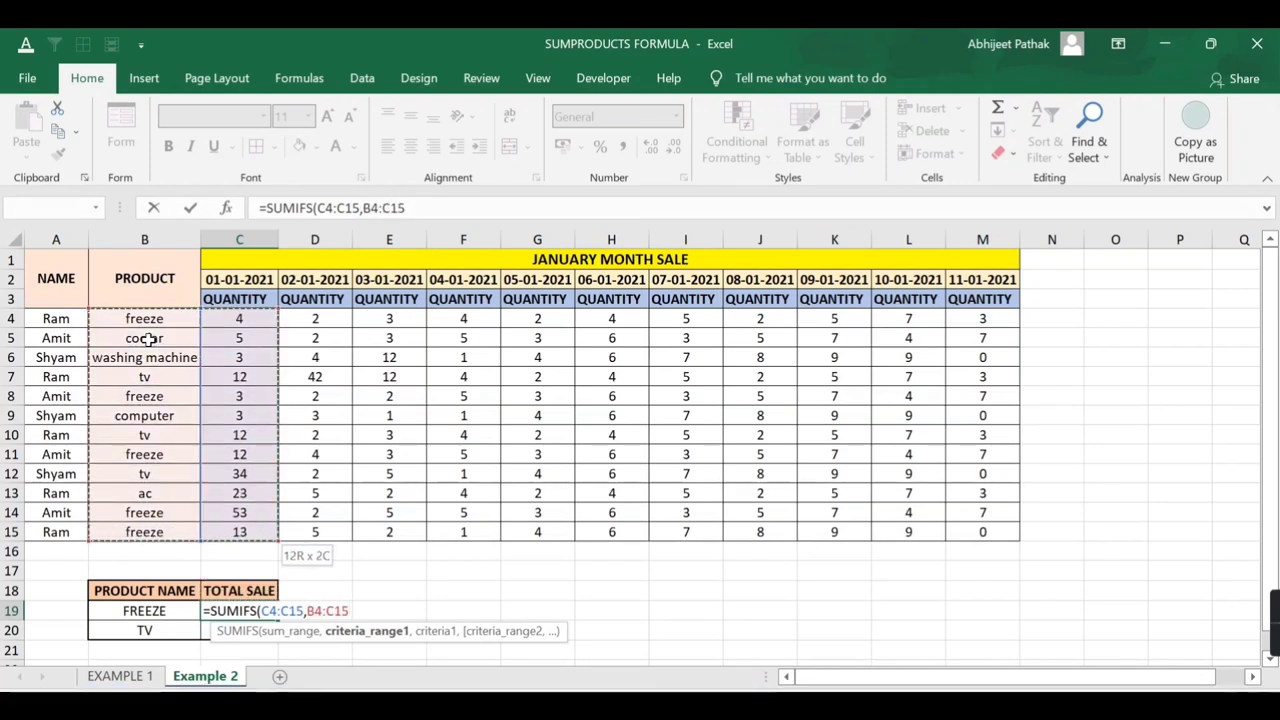
text(,)
key(Left)
text())
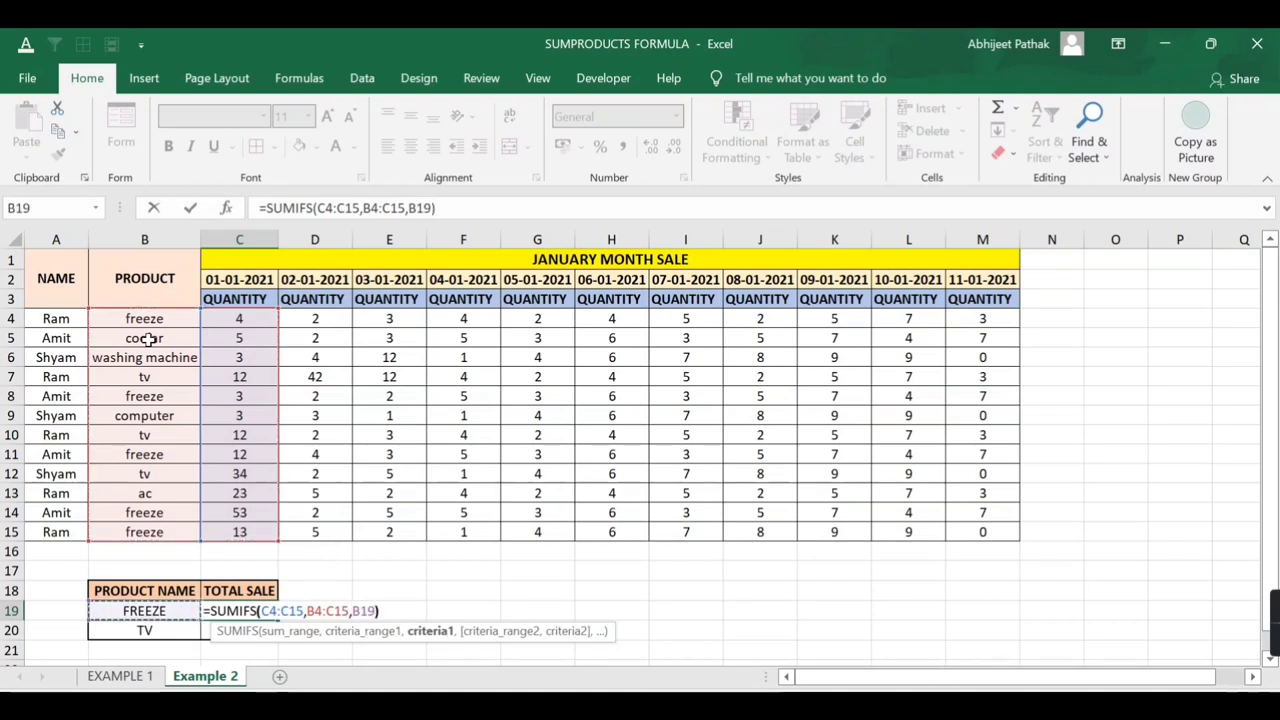
key(Return)
key(Up)
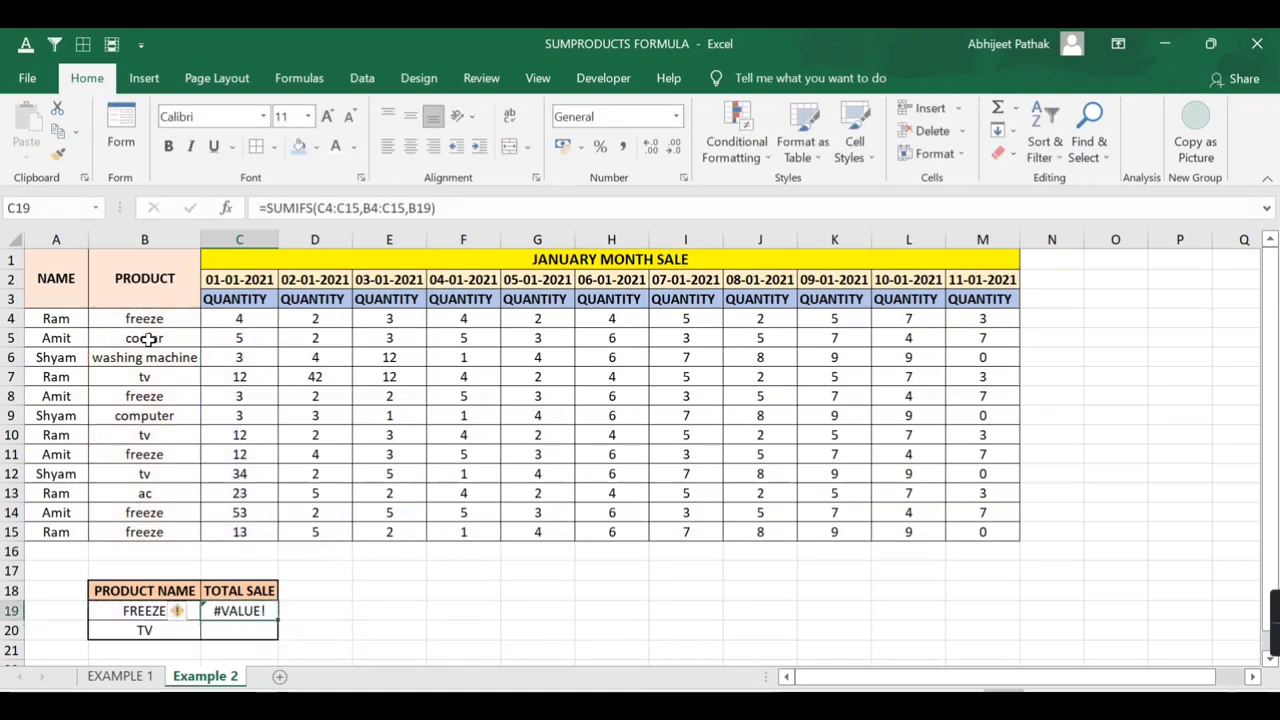
key(Delete)
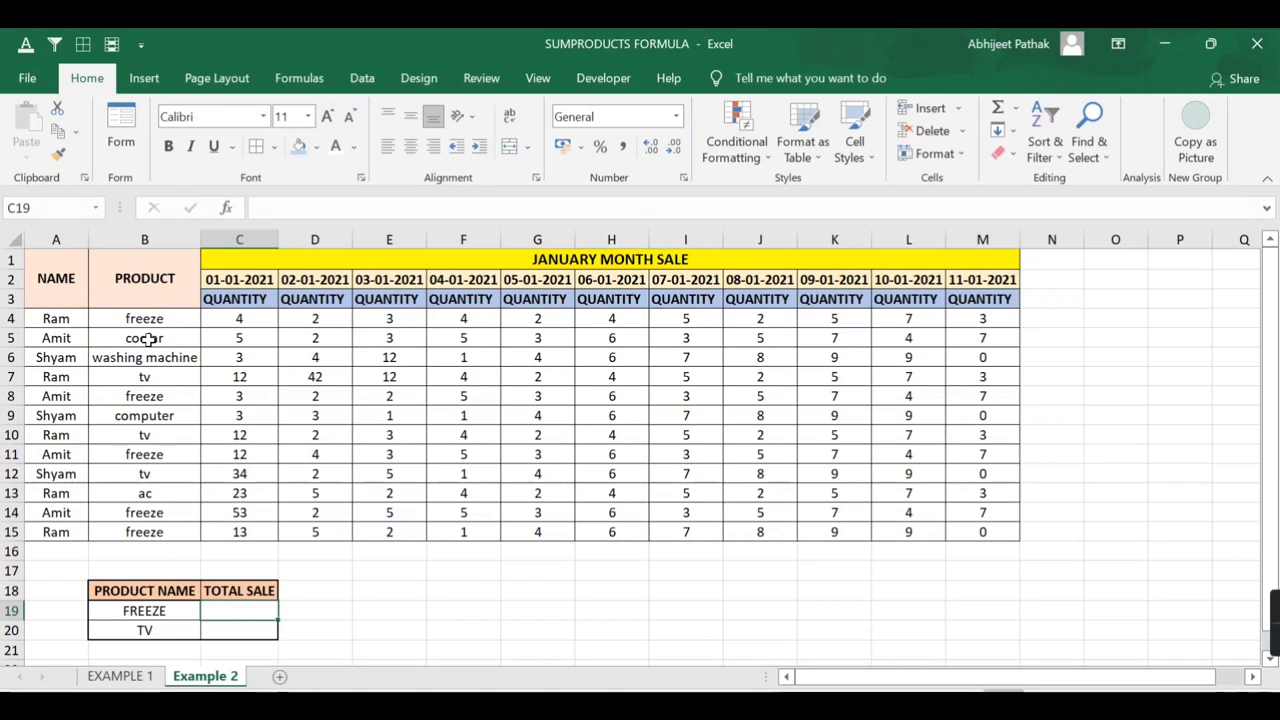
Start a SUMIFS in D19 with sum range C4:M7
click(314, 610)
text(=)
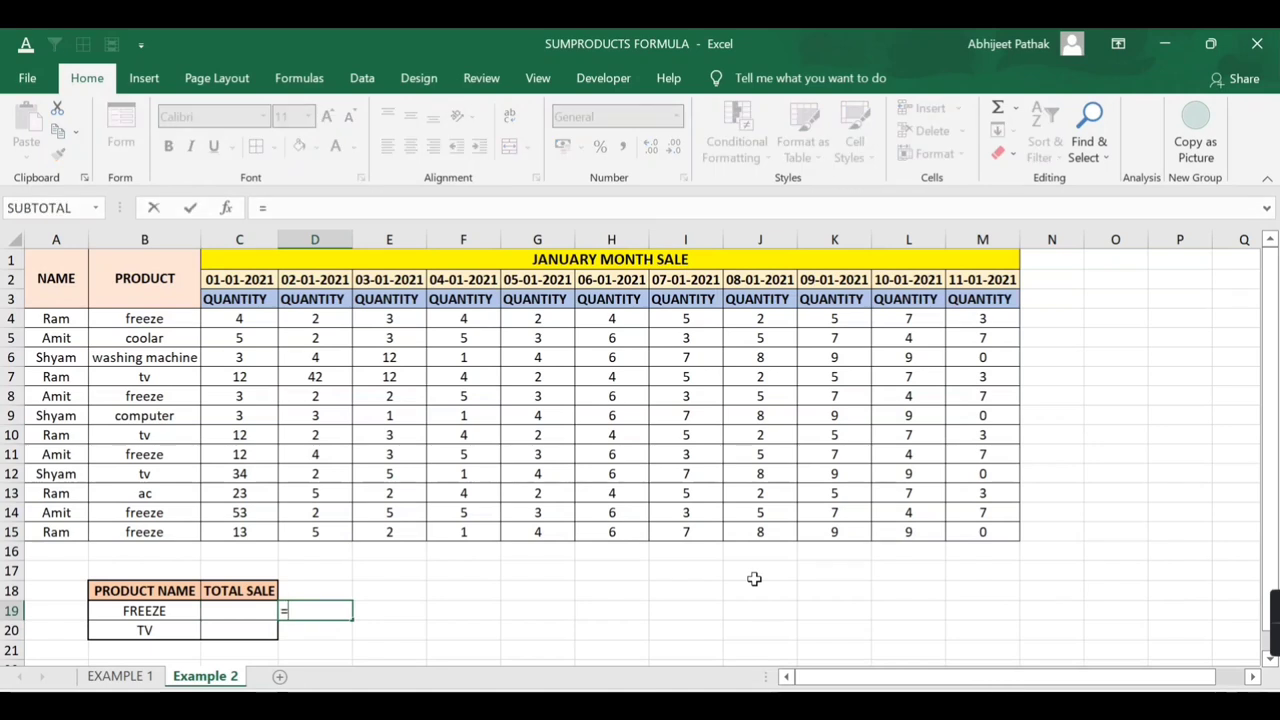
text(SUMIFS()
key(Up)
key(Up)
key(Up)
key(Up)
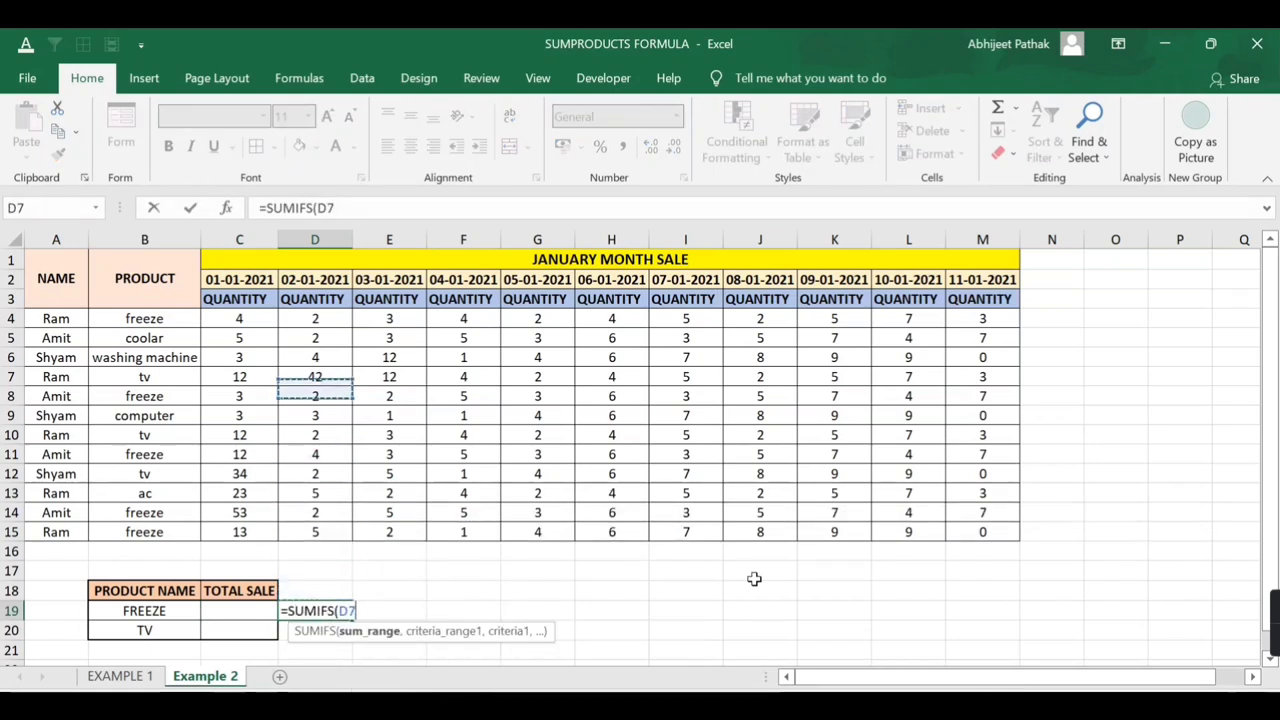
key(Up)
key(Up)
key(Up)
key(Left)
key(shift+Down)
key(shift+Down)
key(shift+Down)
key(shift+Right)
key(shift+Right)
key(shift+Right)
key(shift+Right)
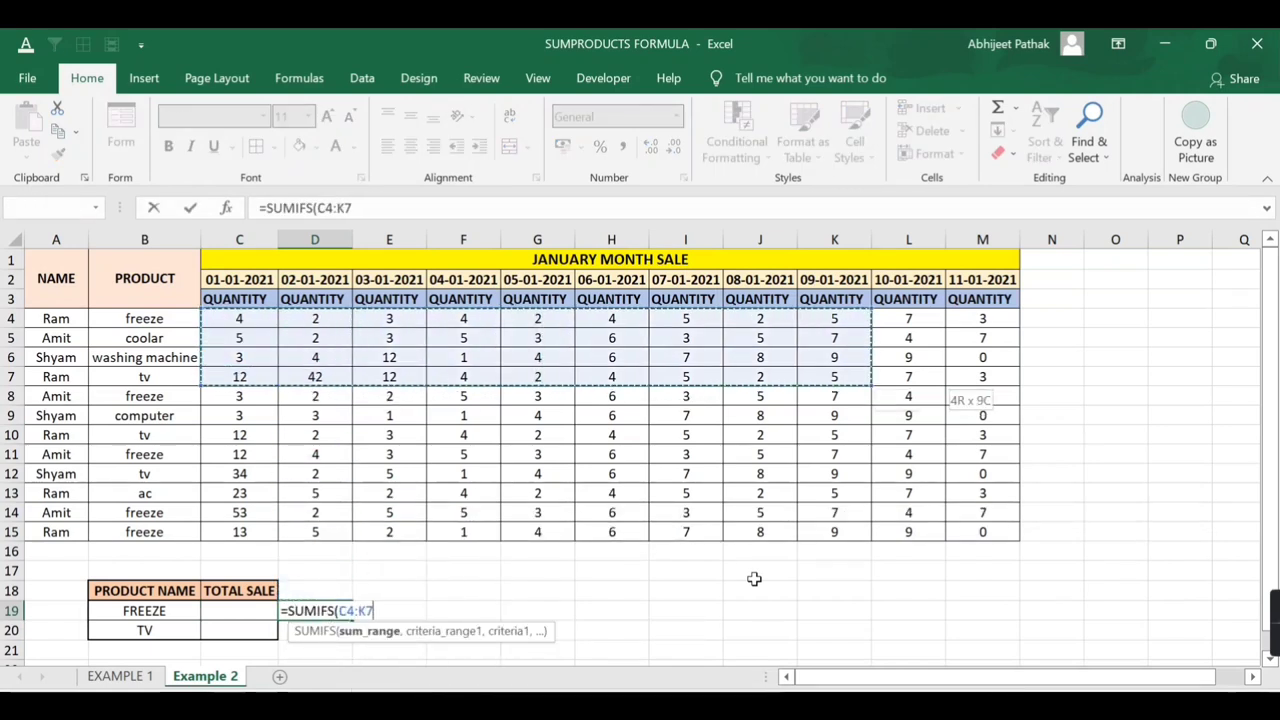
key(shift+Right)
key(shift+Right)
text(,)
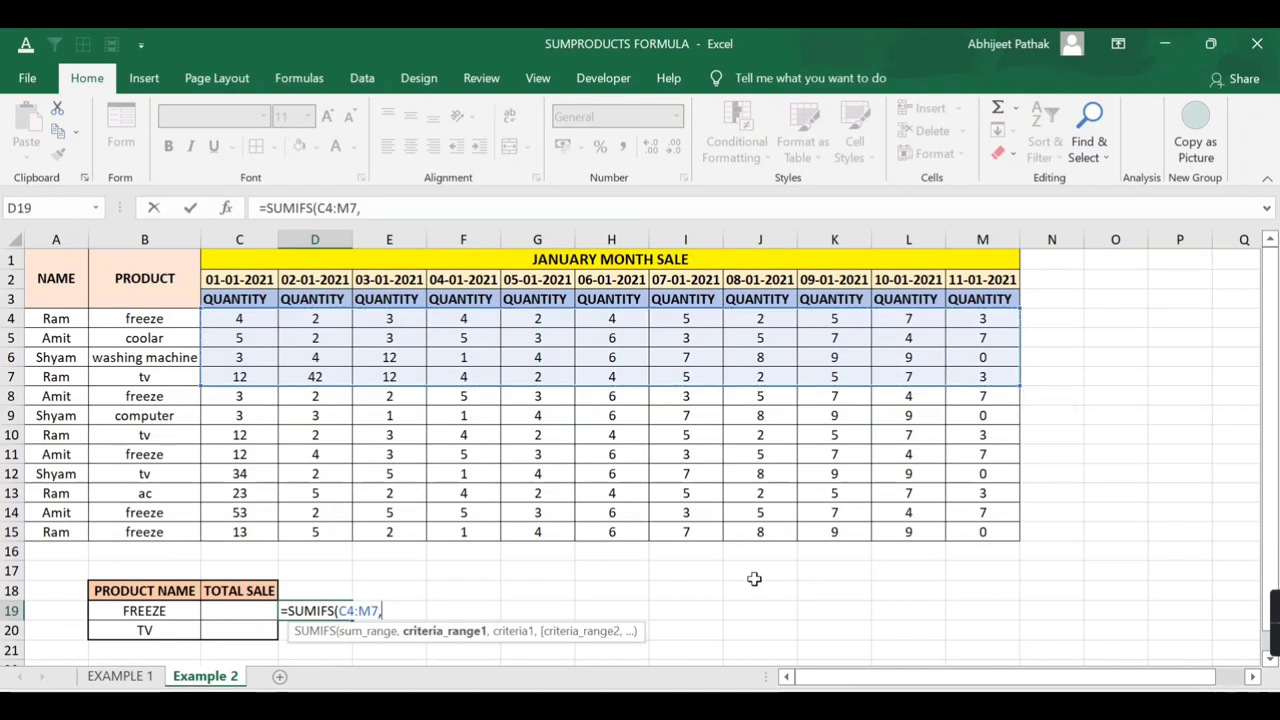
Complete it as =SUMIFS(C4:M7,C4:M7,">5"), returning 151
key(Up)
key(Up)
key(Up)
key(Up)
key(Up)
key(Up)
key(Left)
key(Down)
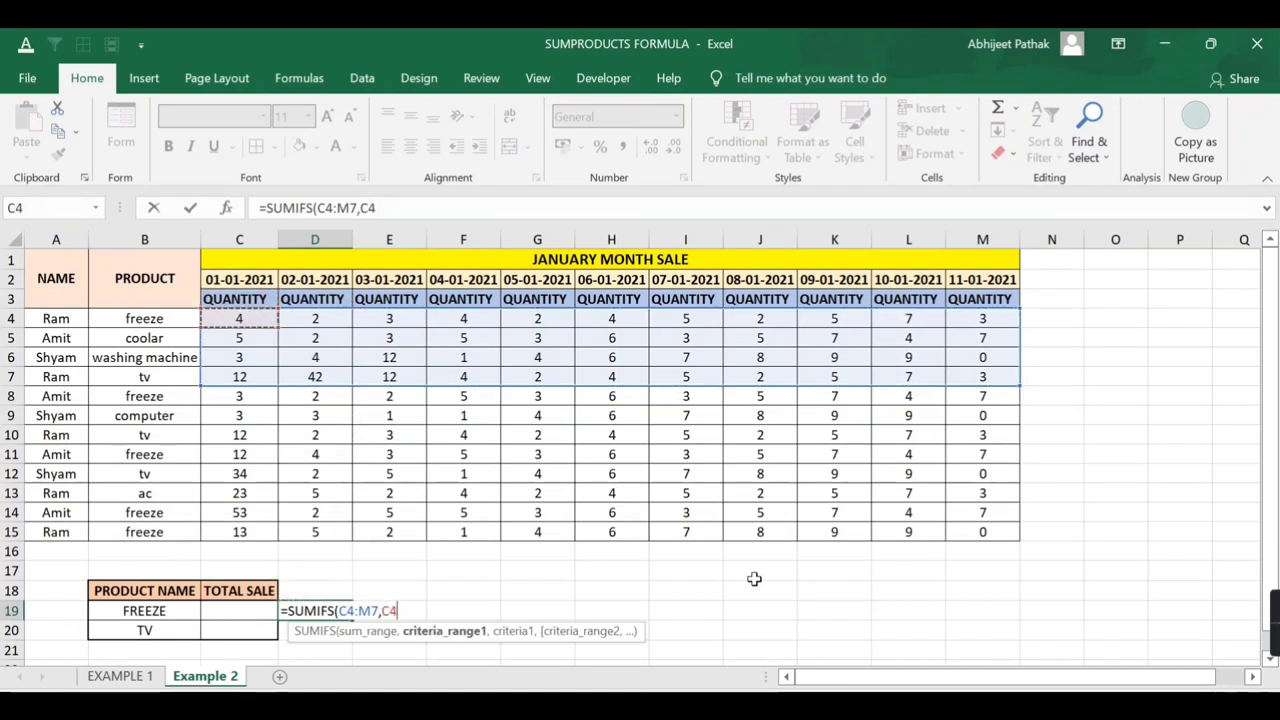
key(shift+Down)
key(shift+Down)
key(shift+Down)
key(shift+Right)
key(shift+Right)
key(shift+Right)
key(shift+Right)
key(shift+Right)
key(shift+Right)
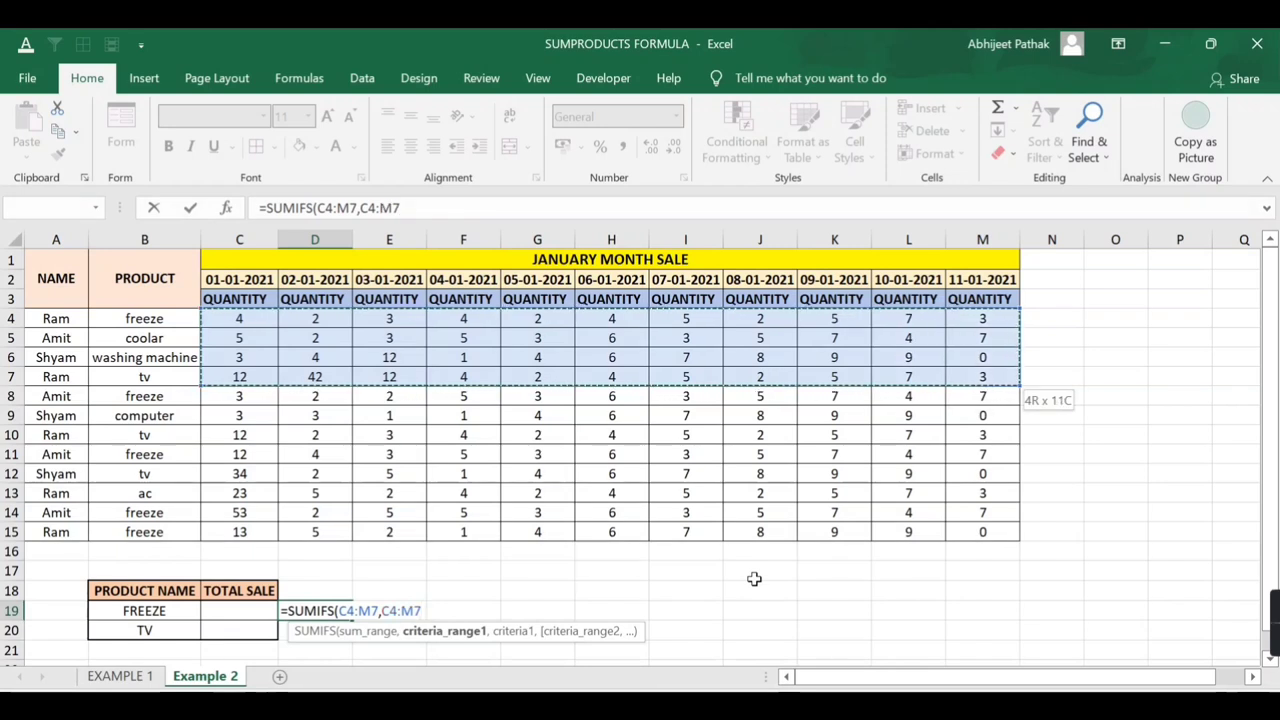
text(,">5")
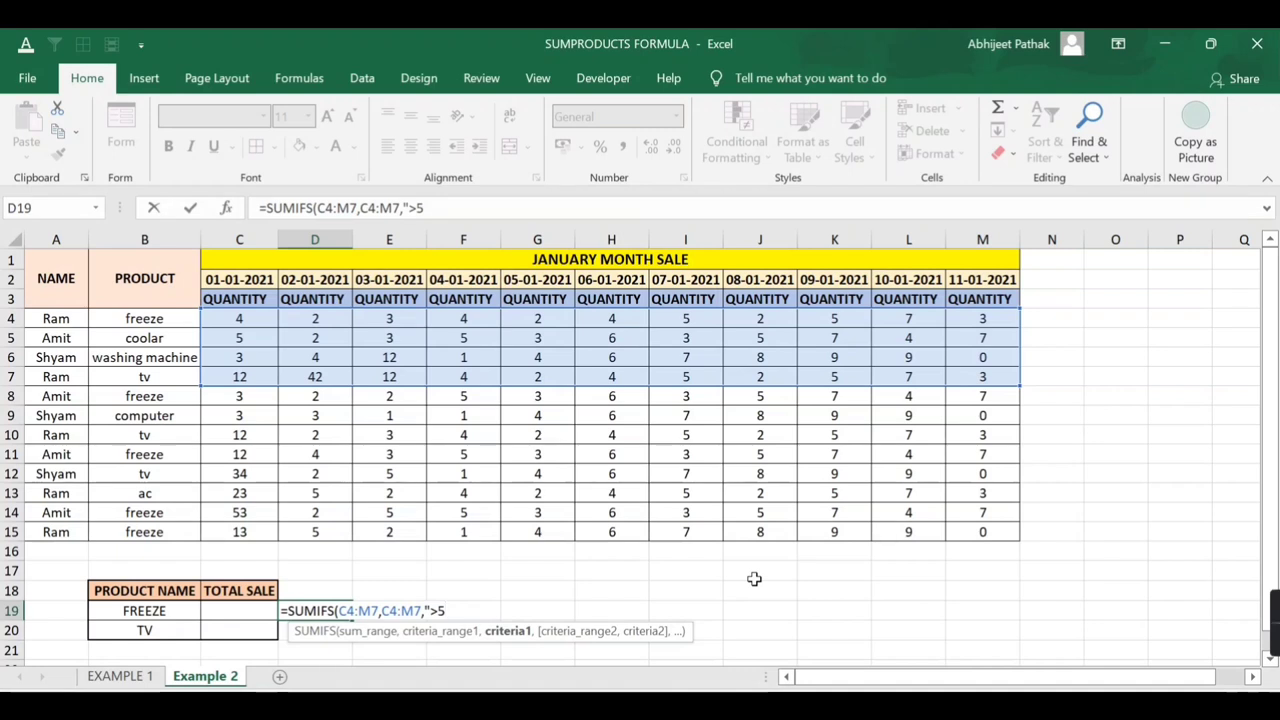
text())
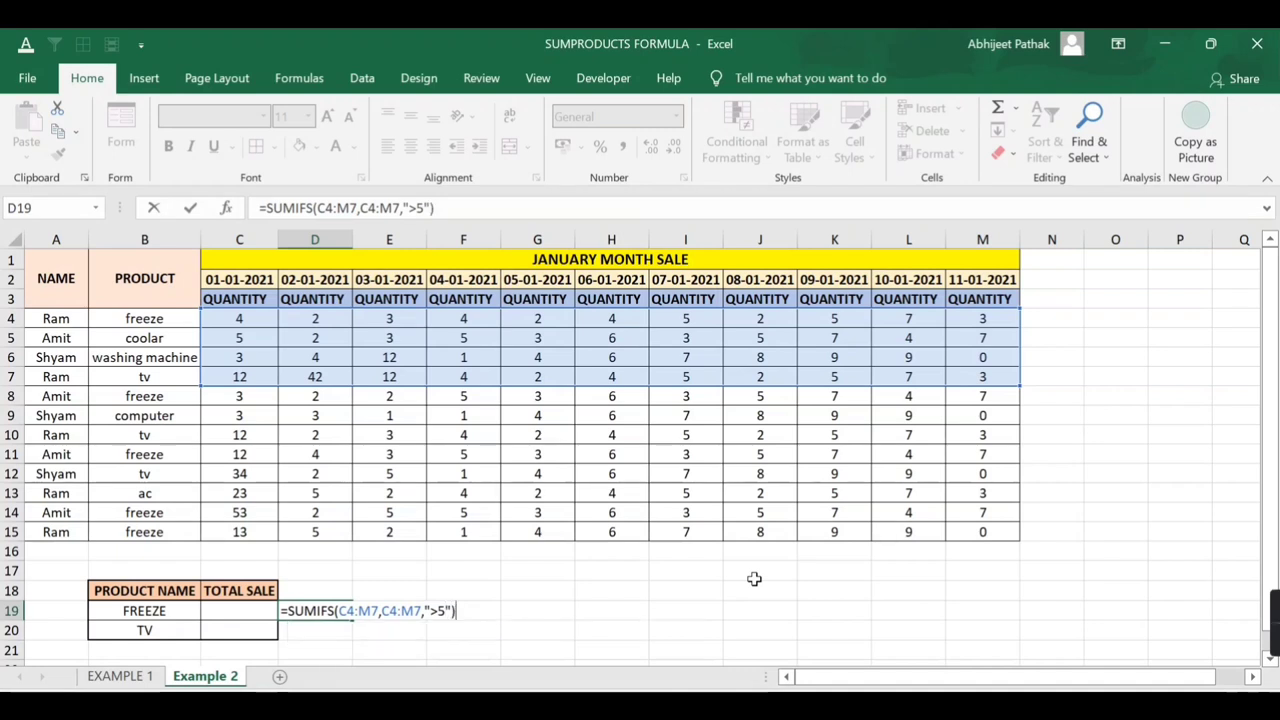
key(ctrl+Return)
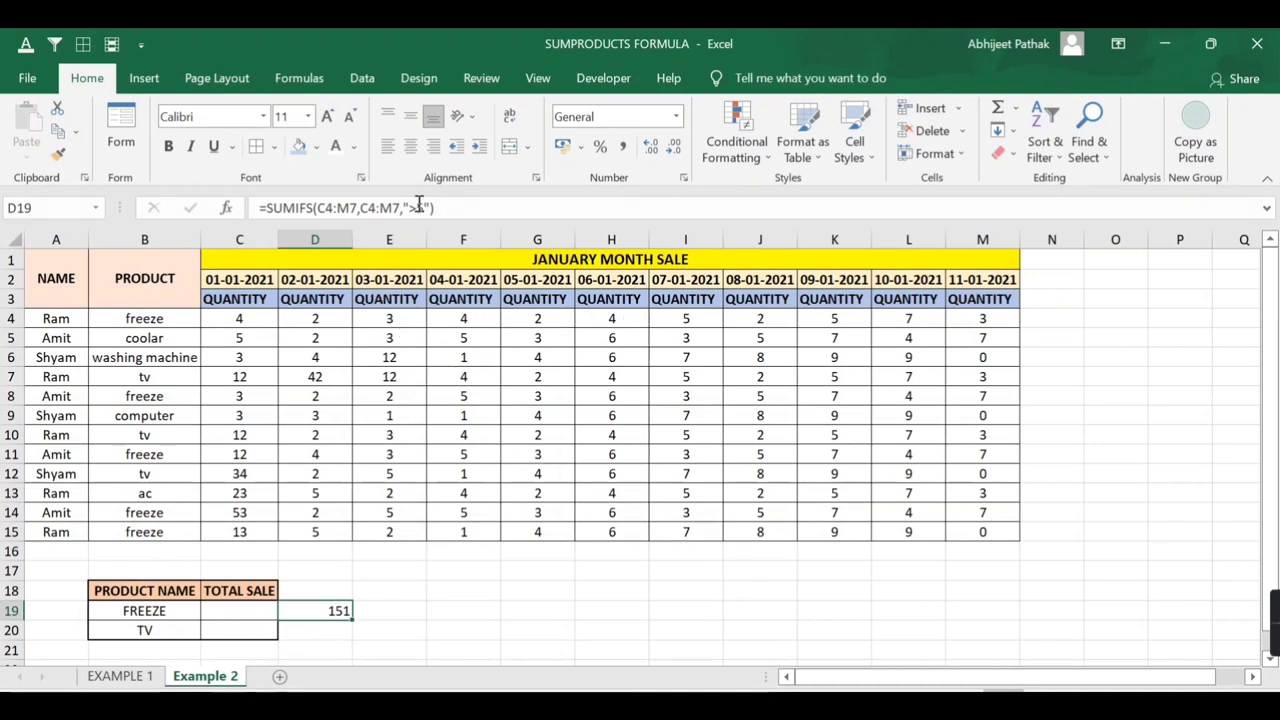
Retry a SUMIFS in D19 with resized quantity ranges, then clear D19
text(=SUM)
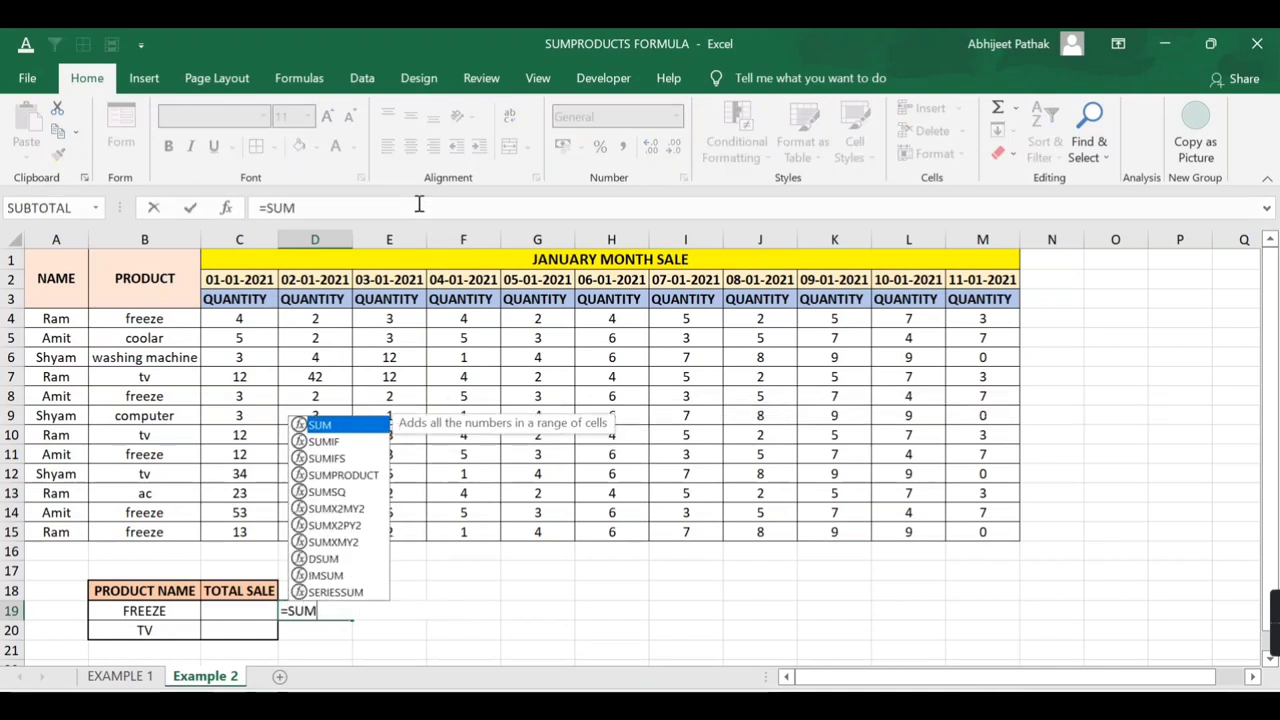
text(IFS()
key(Up)
key(Up)
key(Up)
key(Up)
key(Up)
key(Up)
key(Up)
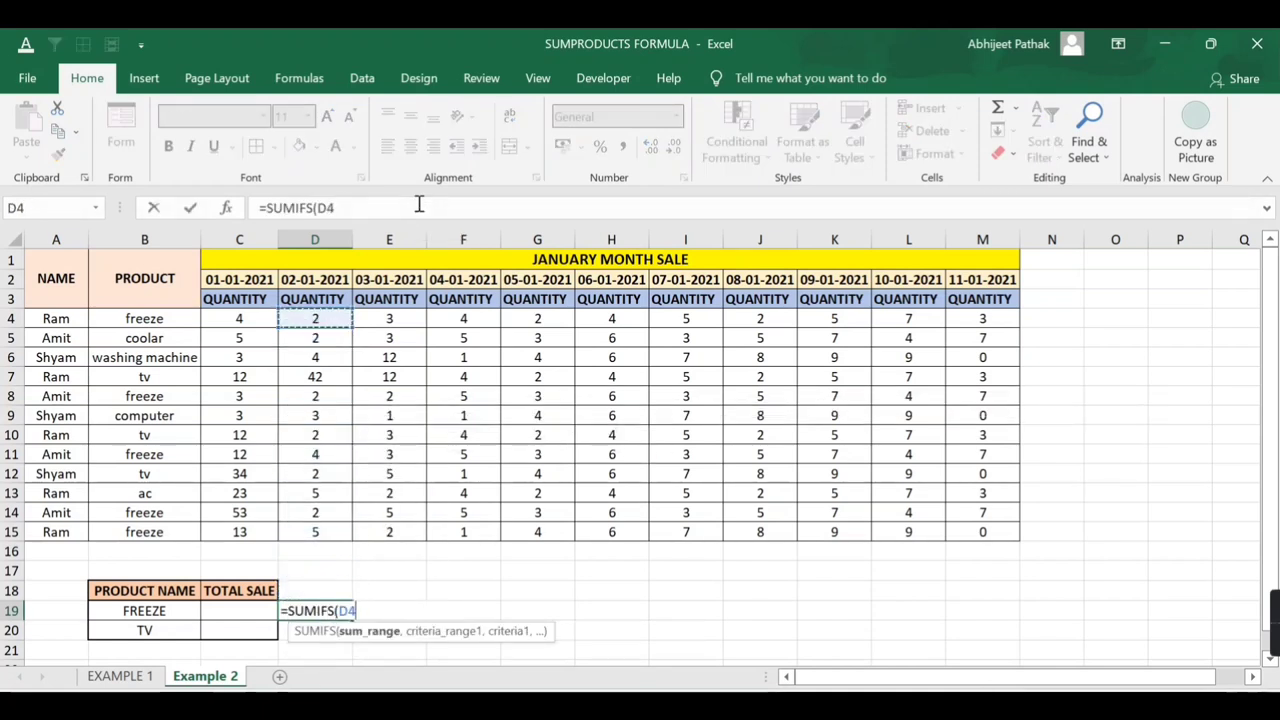
key(Left)
key(shift+Down)
key(shift+Down)
key(shift+Down)
key(shift+Right)
key(shift+Right)
key(shift+Right)
key(shift+Right)
key(shift+Right)
key(shift+Right)
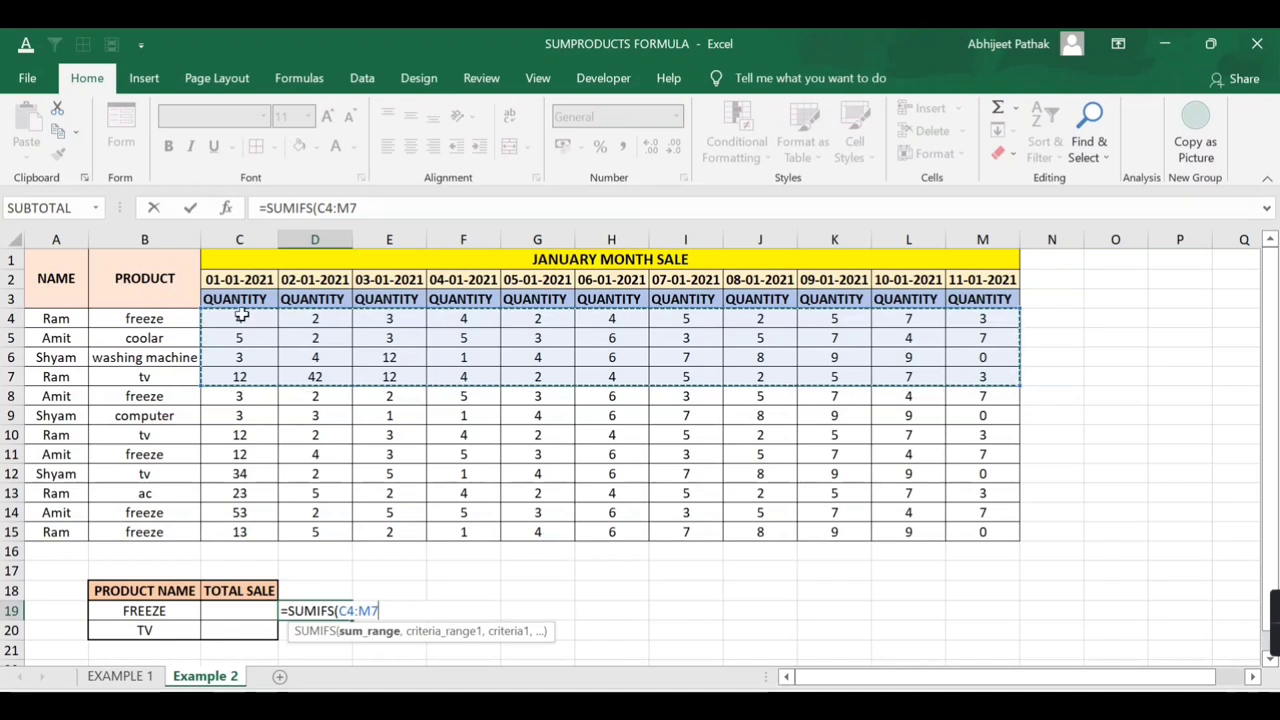
mouse_move(239, 318)
mouse_down()
mouse_move(668, 378)
mouse_move(987, 376)
mouse_up()
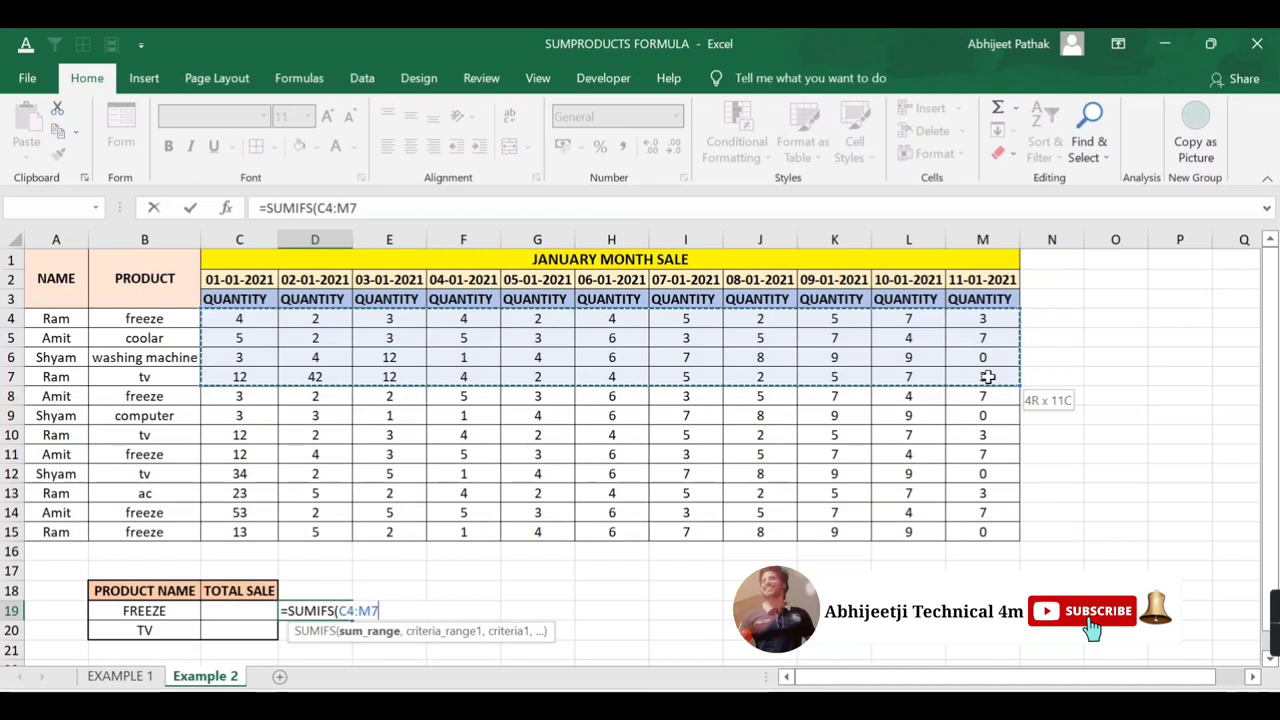
drag(987, 376, 997, 396)
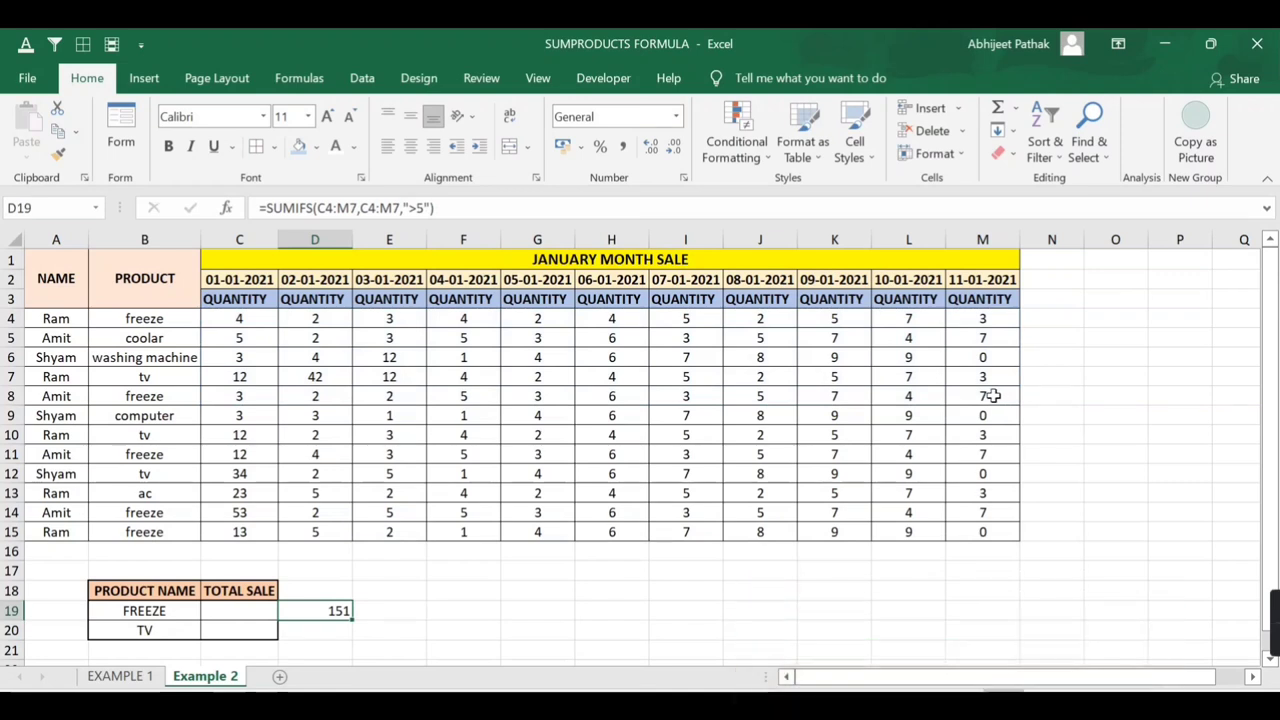
key(Delete)
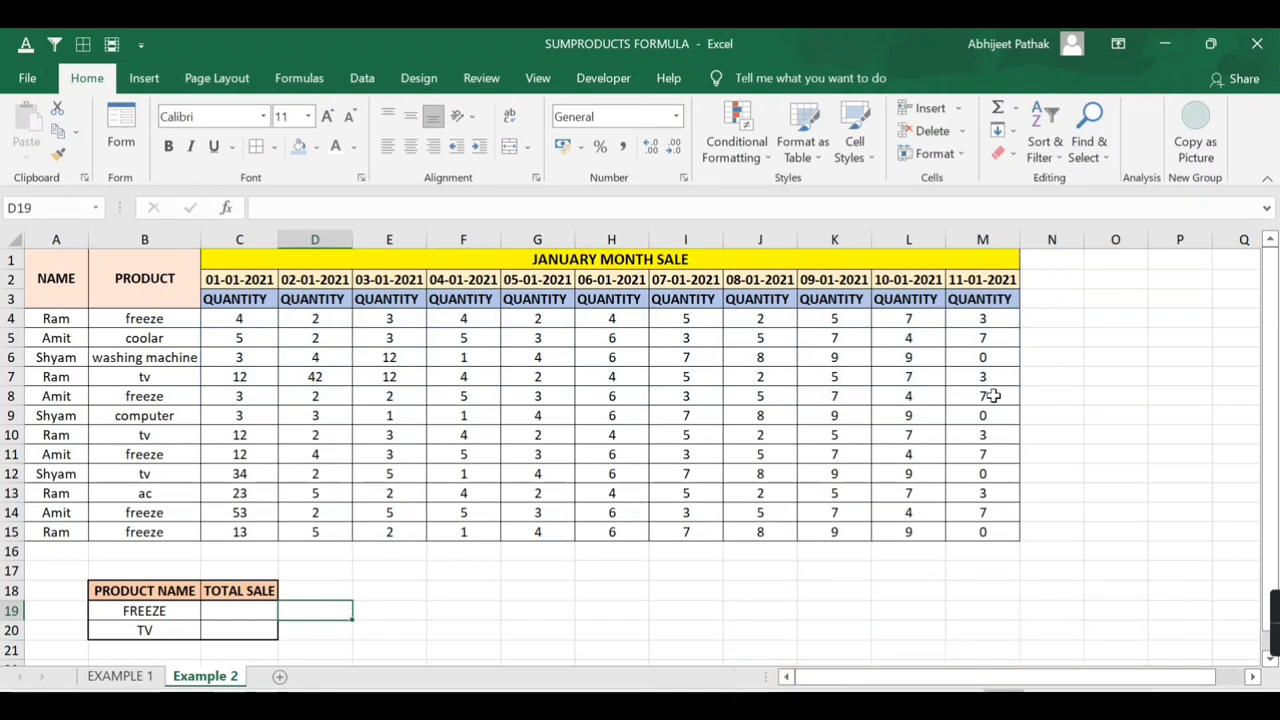
Begin a SUMIFS in C19 over C4:M15 with criteria B4:B15, then cancel it
key(Left)
text(=S)
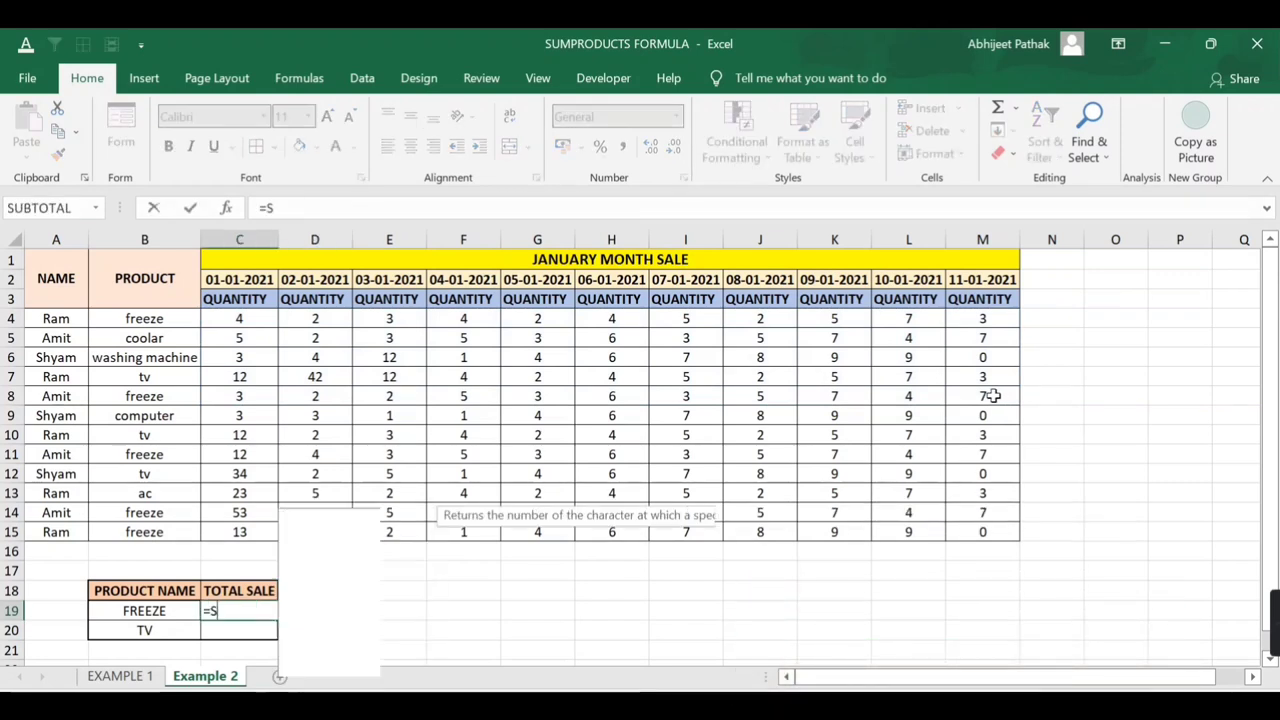
text(UMIFS()
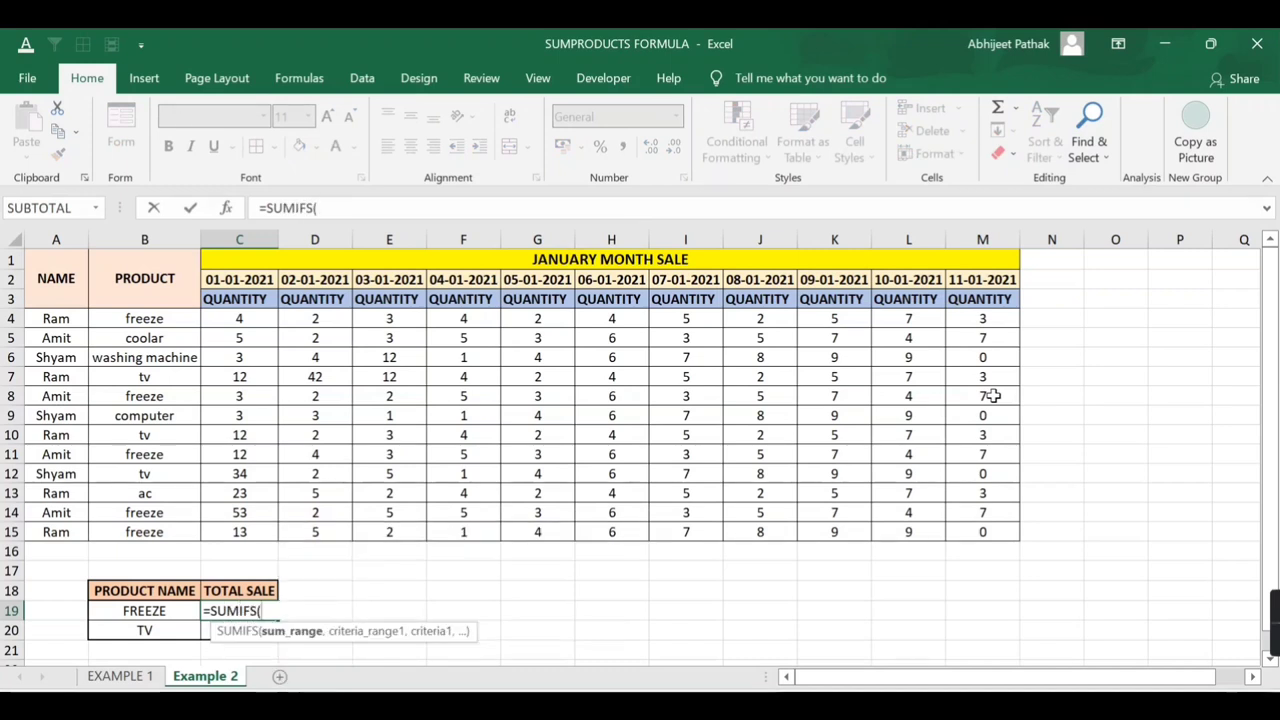
key(Up)
key(Up)
key(Left)
key(Up)
key(Up)
key(Up)
key(Right)
key(Up)
key(Up)
key(Up)
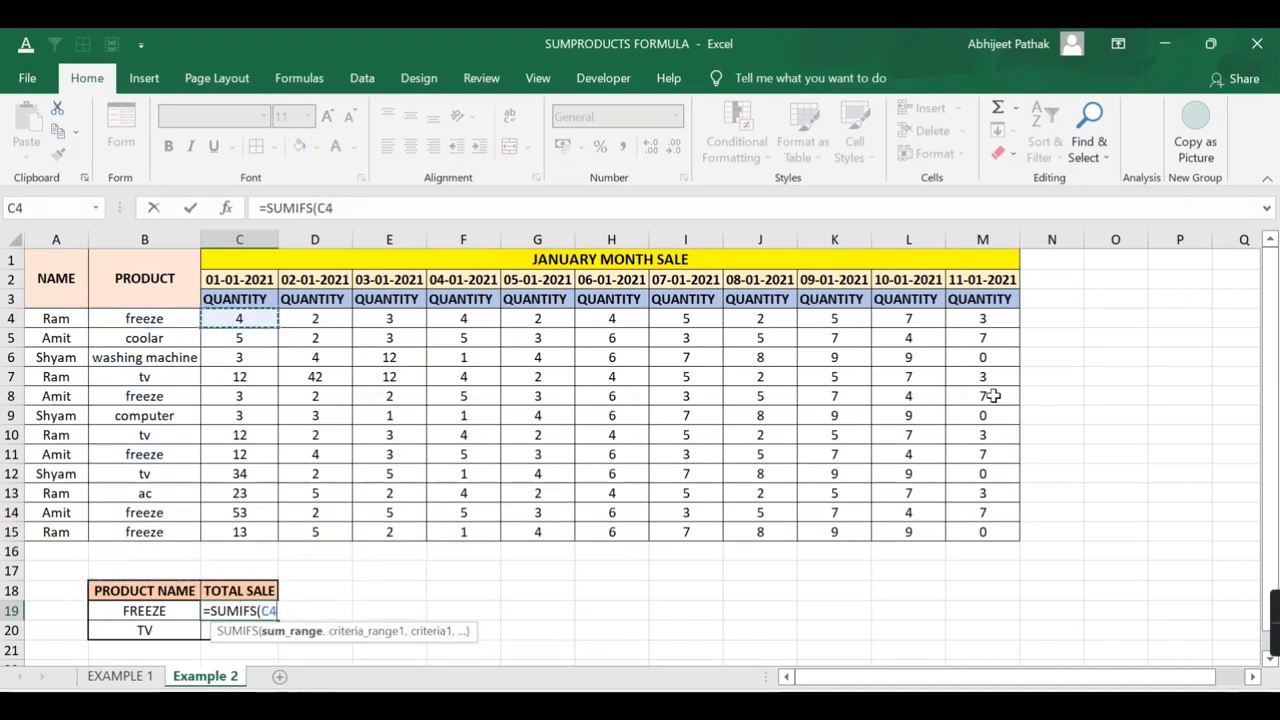
key(ctrl+shift+Down)
key(ctrl+shift+Right)
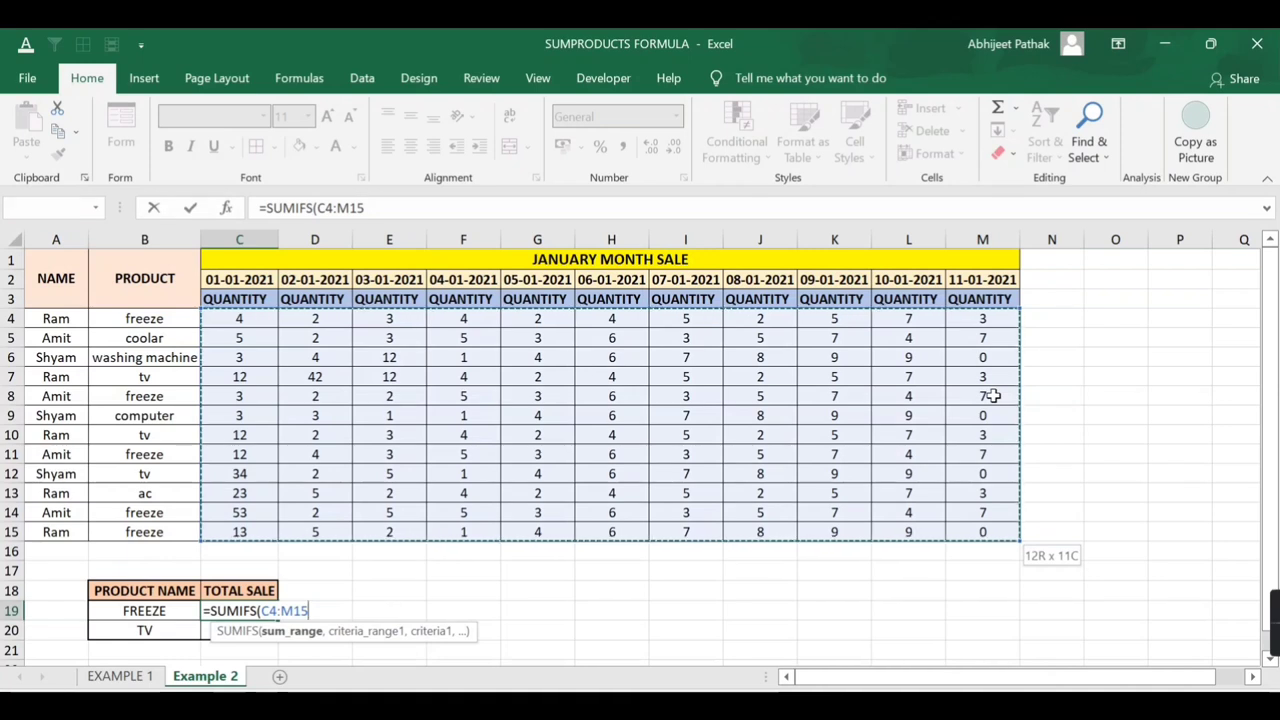
text(,)
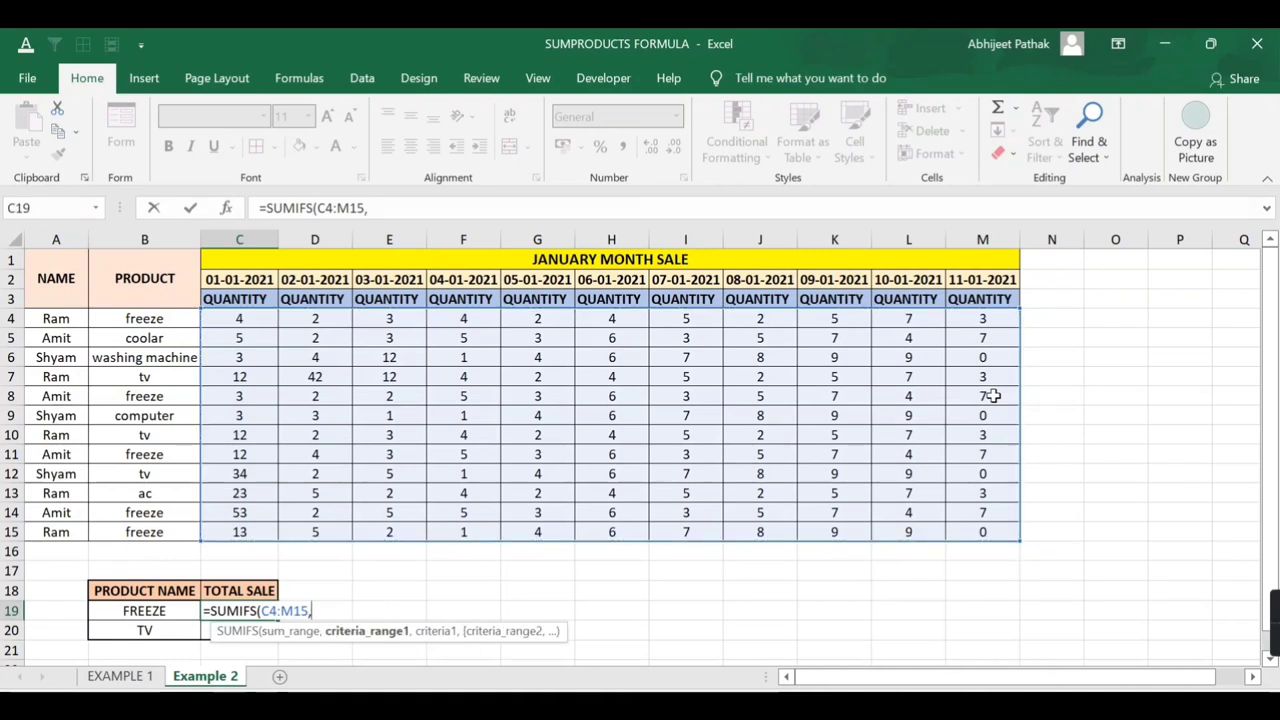
key(Up)
key(Up)
key(Up)
key(Up)
key(Up)
key(Up)
key(Left)
key(Down)
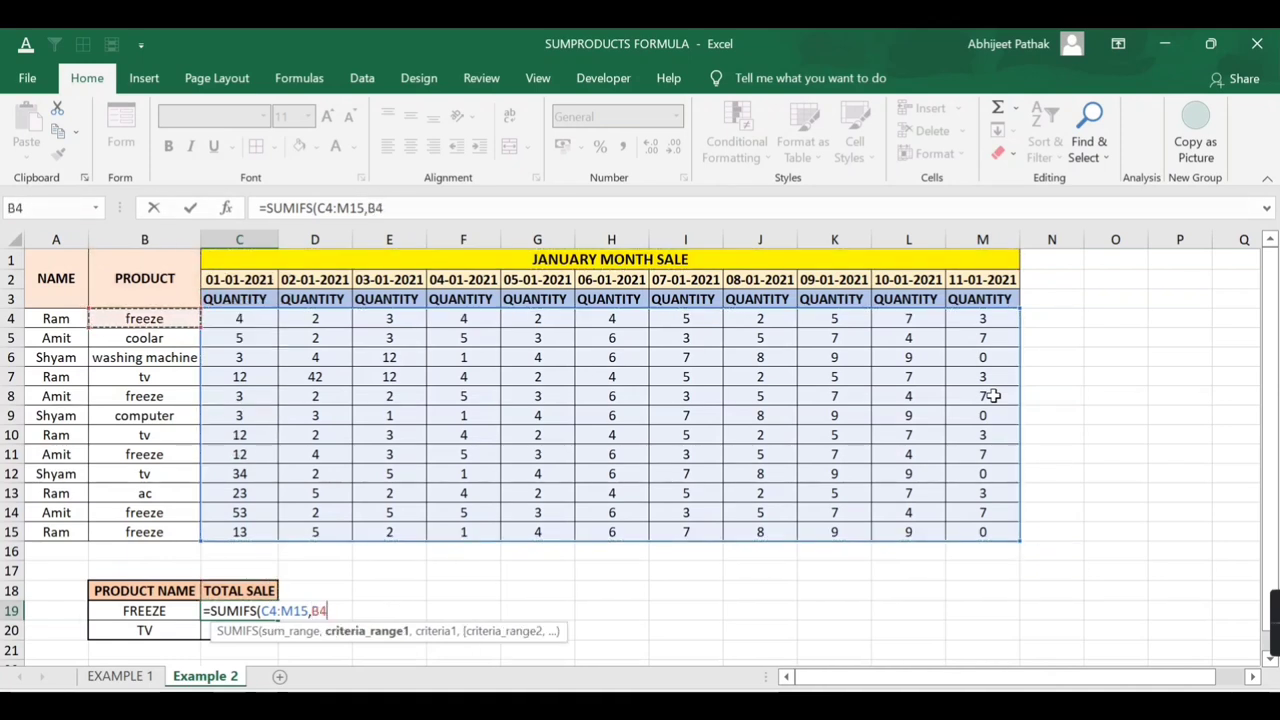
key(ctrl+shift+Down)
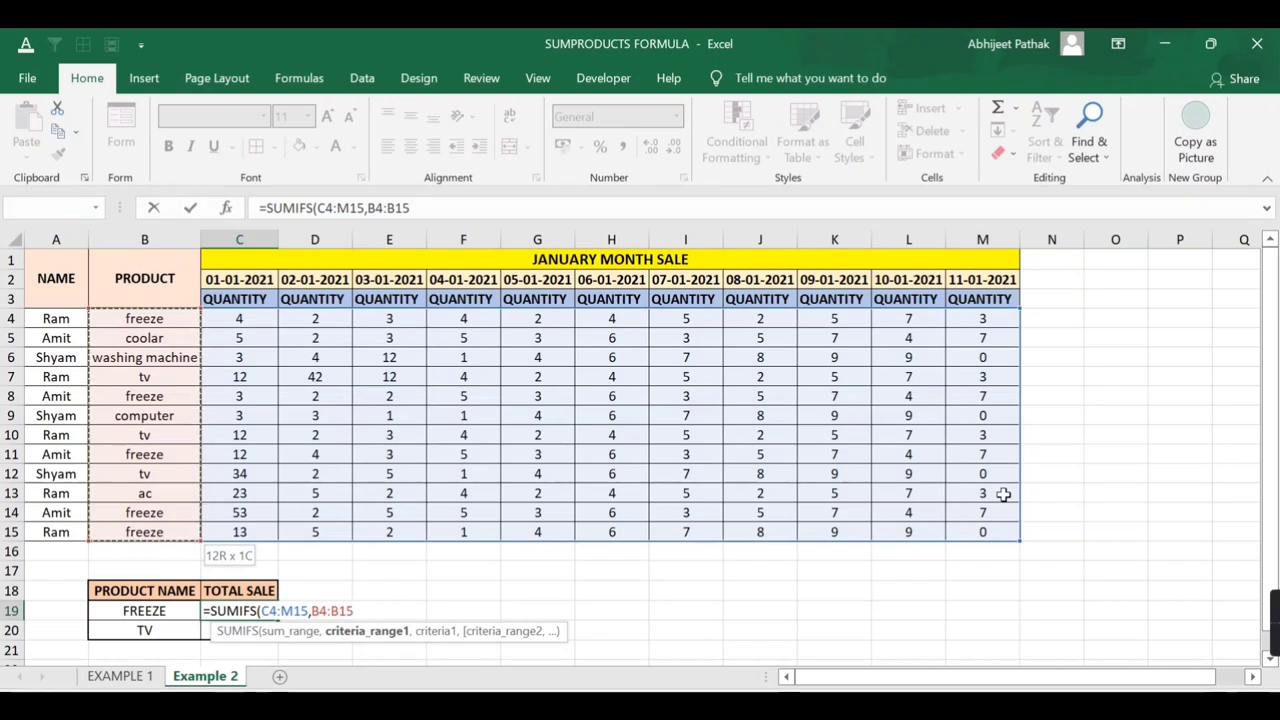
key(Escape)
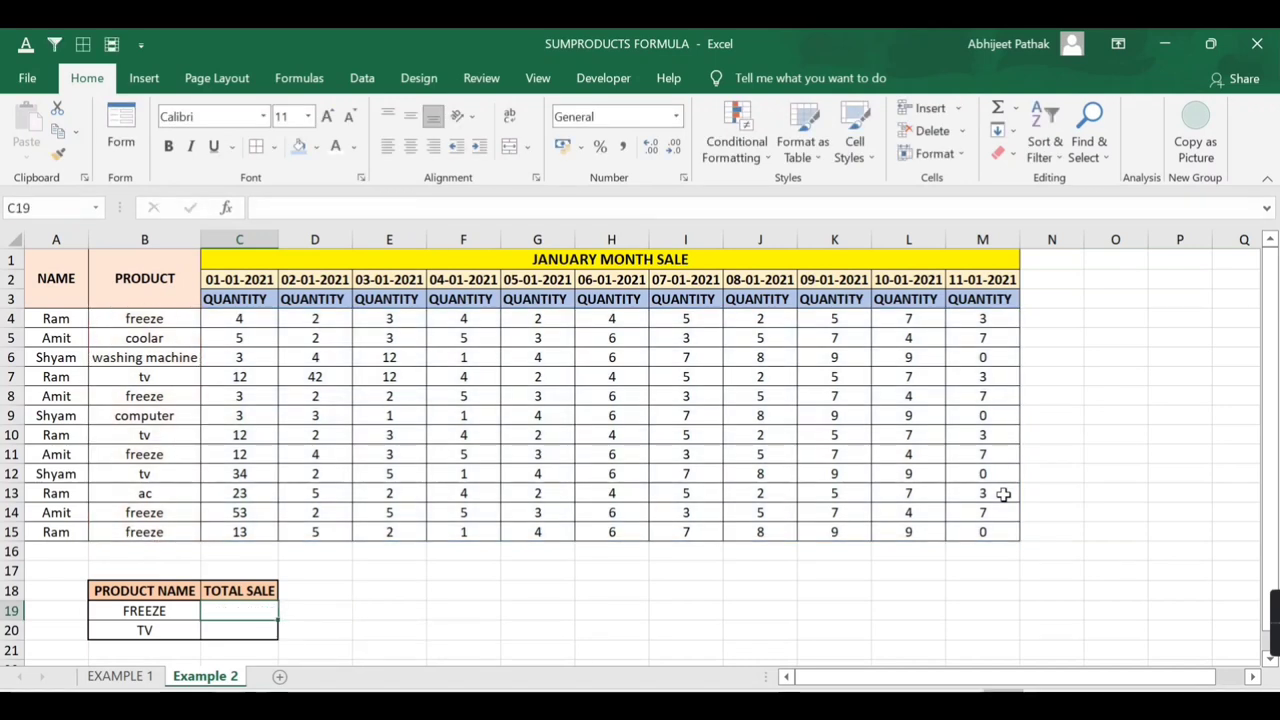
Start a SUMPRODUCT in C19 over the product names B4:B15
text(=SUMP)
key(Tab)
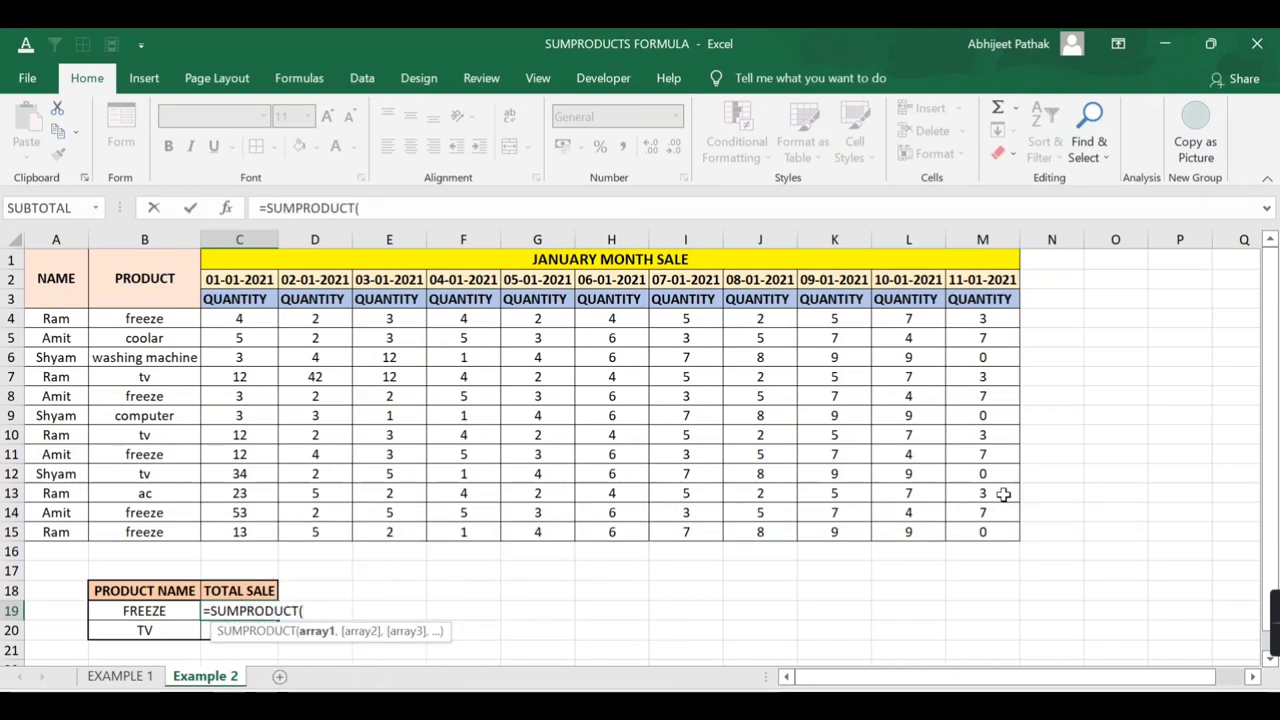
key(Left)
key(Up)
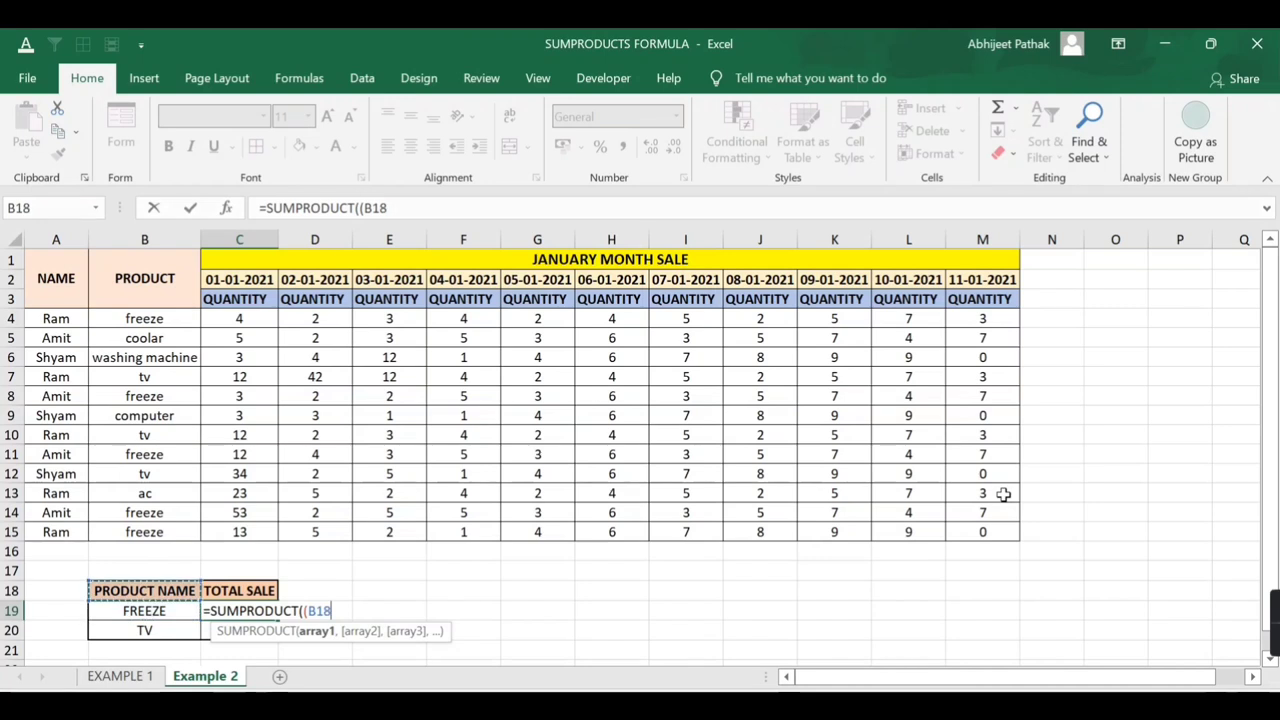
key(Up)
key(Up)
key(Up)
key(Up)
key(ctrl+shift+Down)
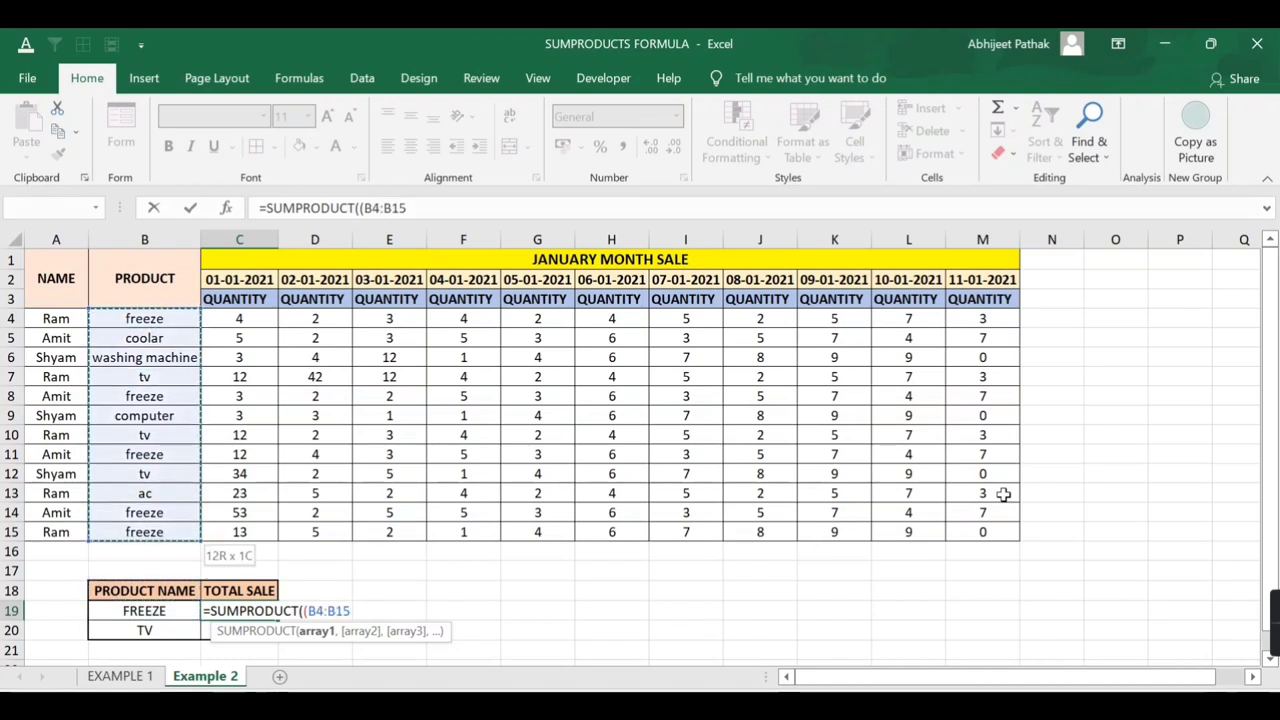
Complete =SUMPRODUCT((B4:B15=B19)*C4:M15), giving 311 for FREEZE
text(=)
key(Left)
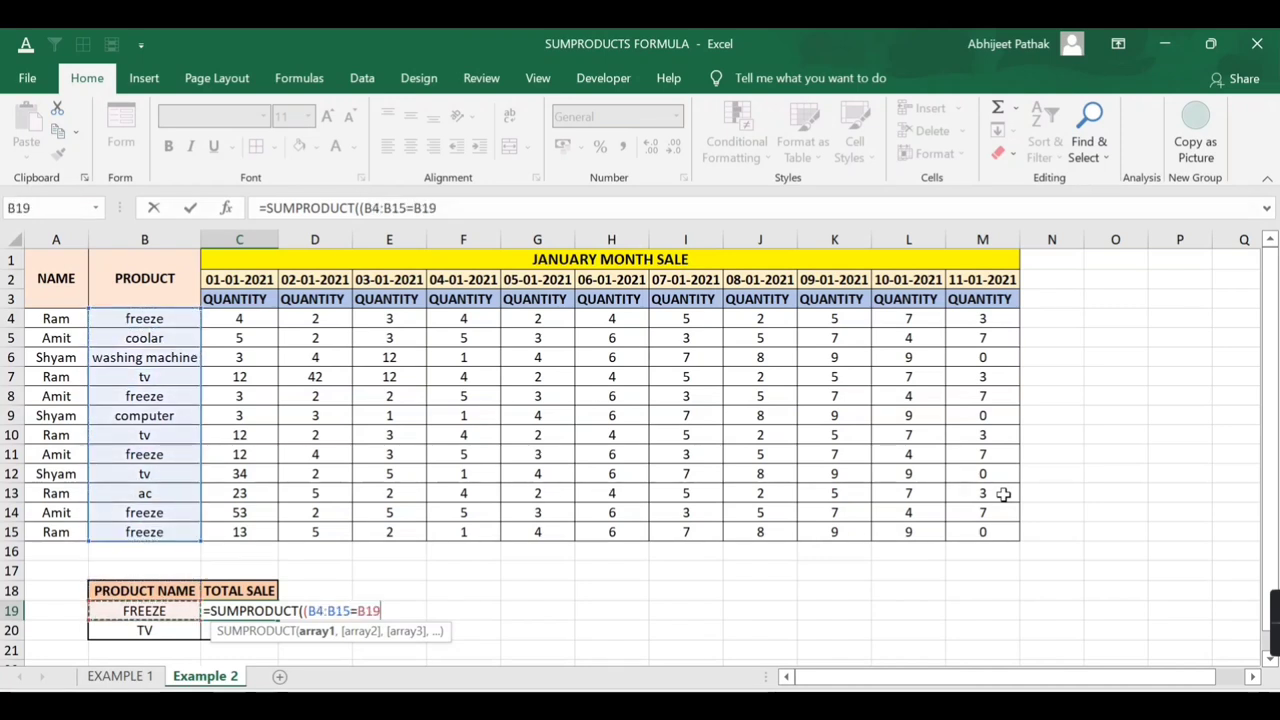
text())
key(Up)
key(Up)
key(Up)
key(Up)
key(Up)
key(Up)
key(Up)
key(ctrl+shift+Down)
key(ctrl+shift+Right)
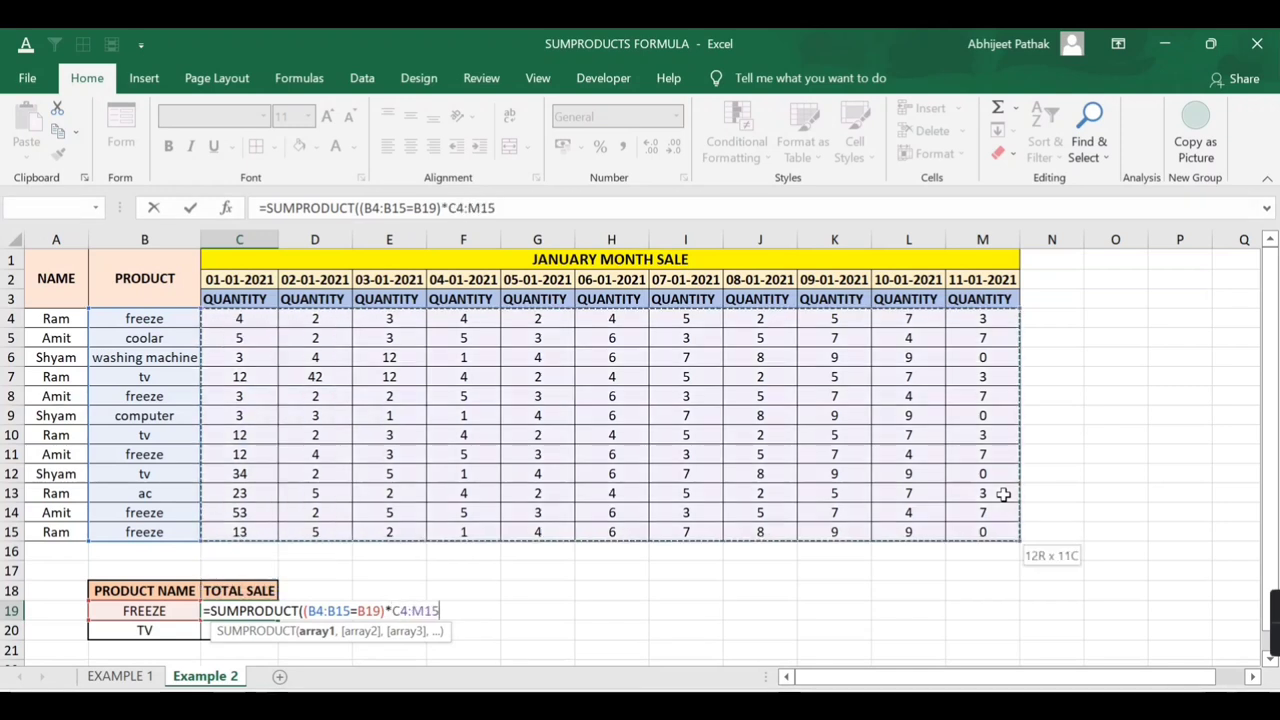
text())
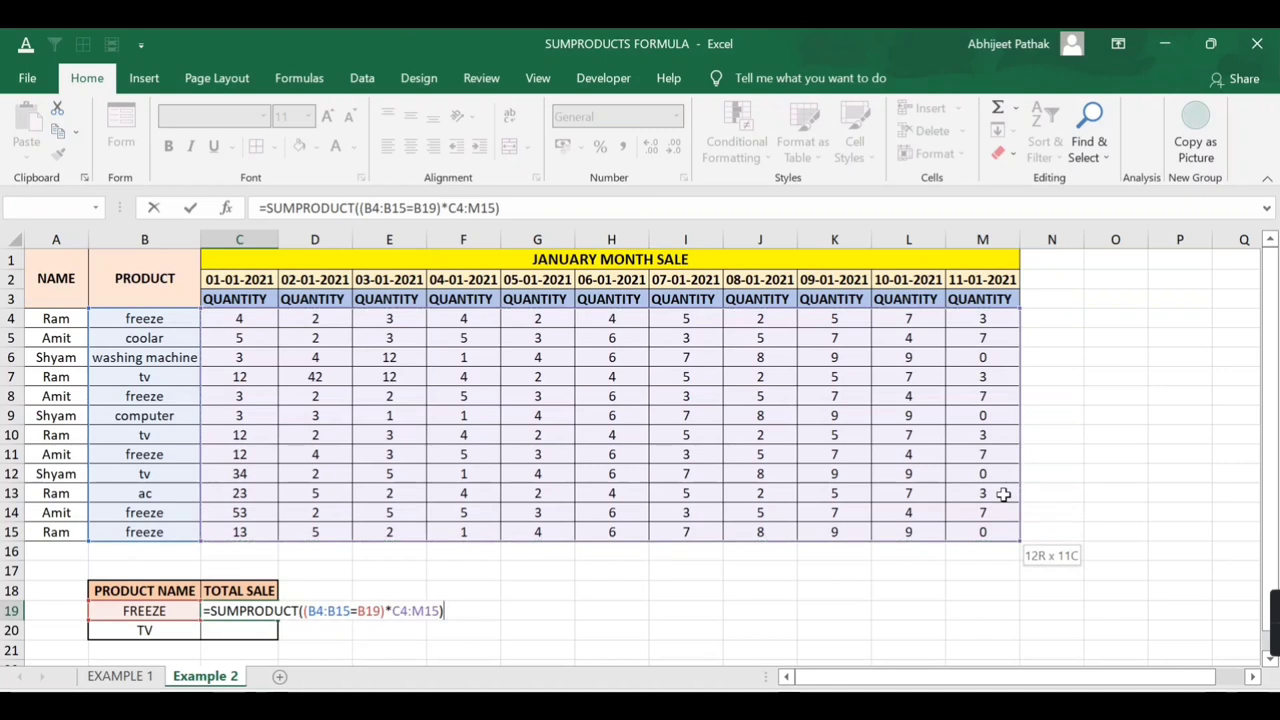
key(Return)
key(Up)
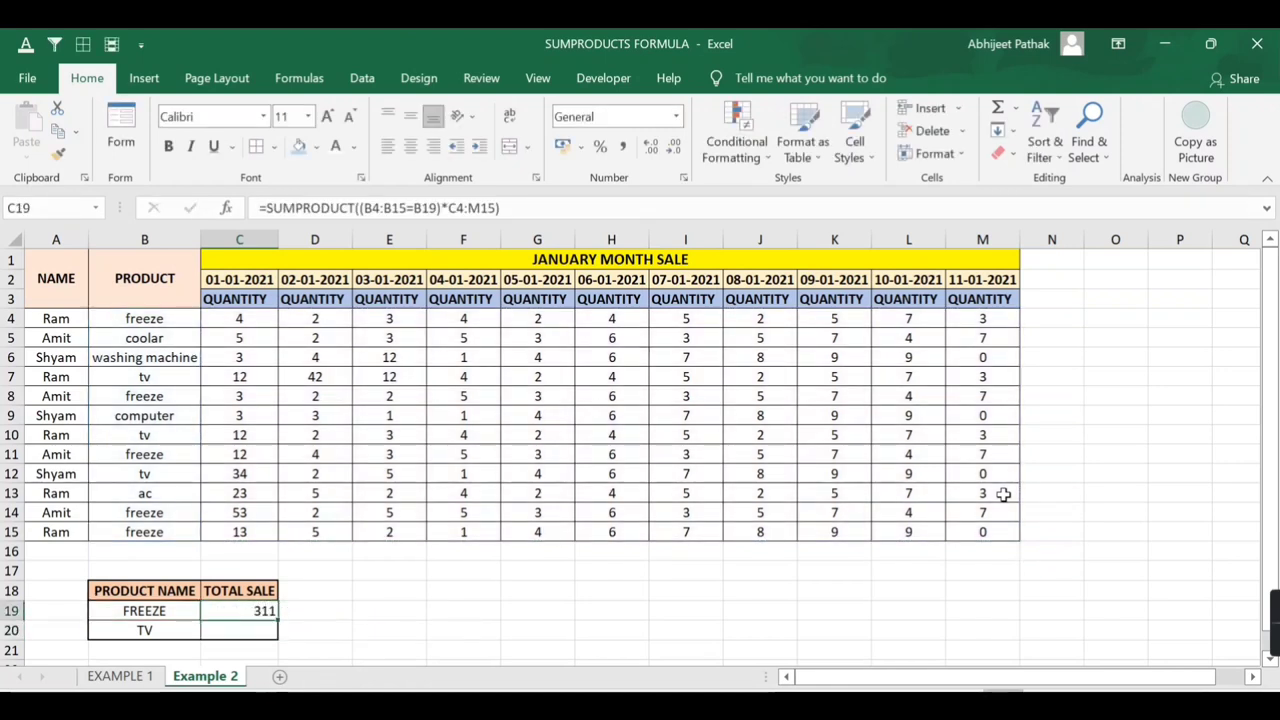
Add AutoSum row totals of the daily quantities in column N down to row 15
click(1046, 321)
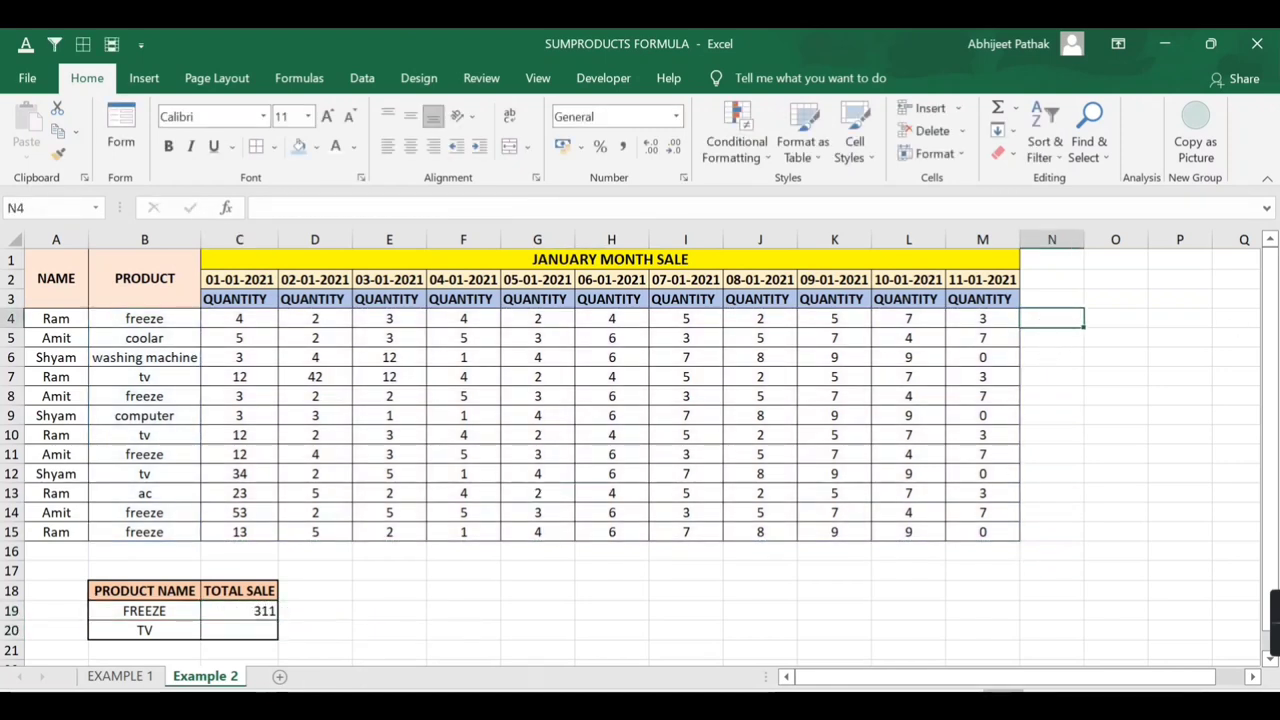
key(alt+equal)
key(ctrl+Return)
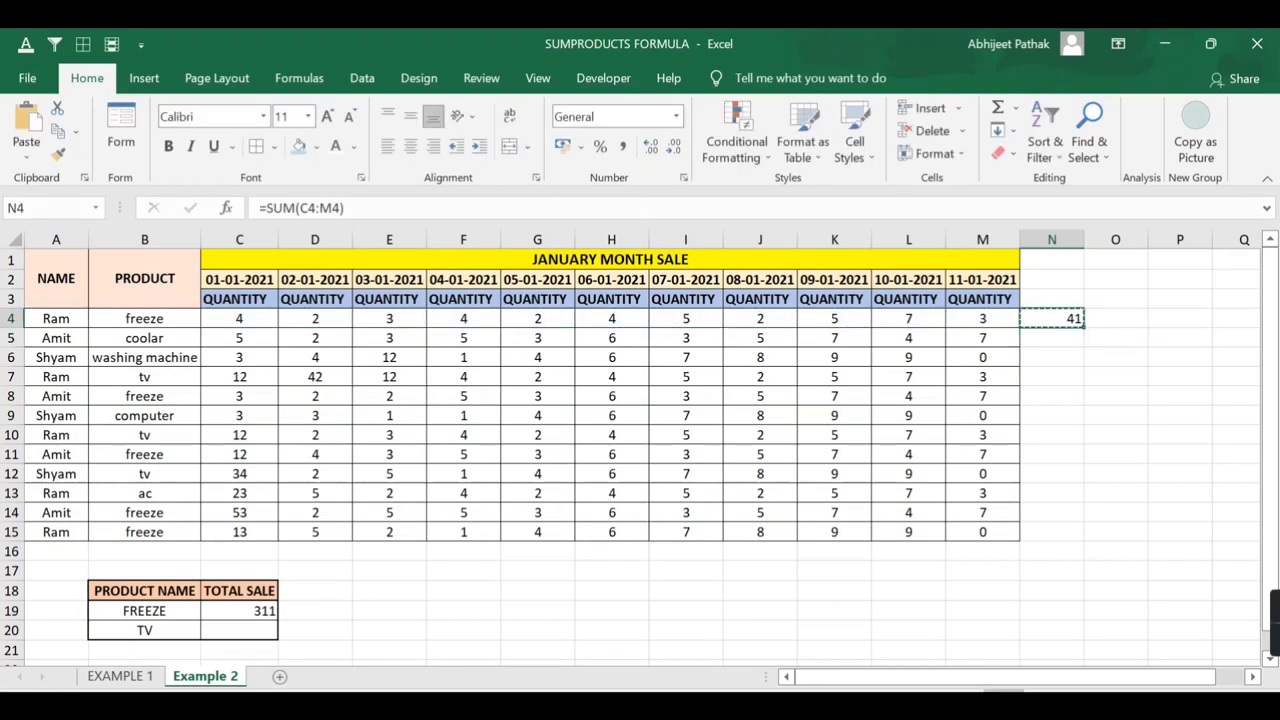
drag(1084, 328, 1084, 541)
Insert a blank row above the data and select it across the table
click(239, 299)
click(144, 318)
click(14, 318)
key(ctrl+shift+equal)
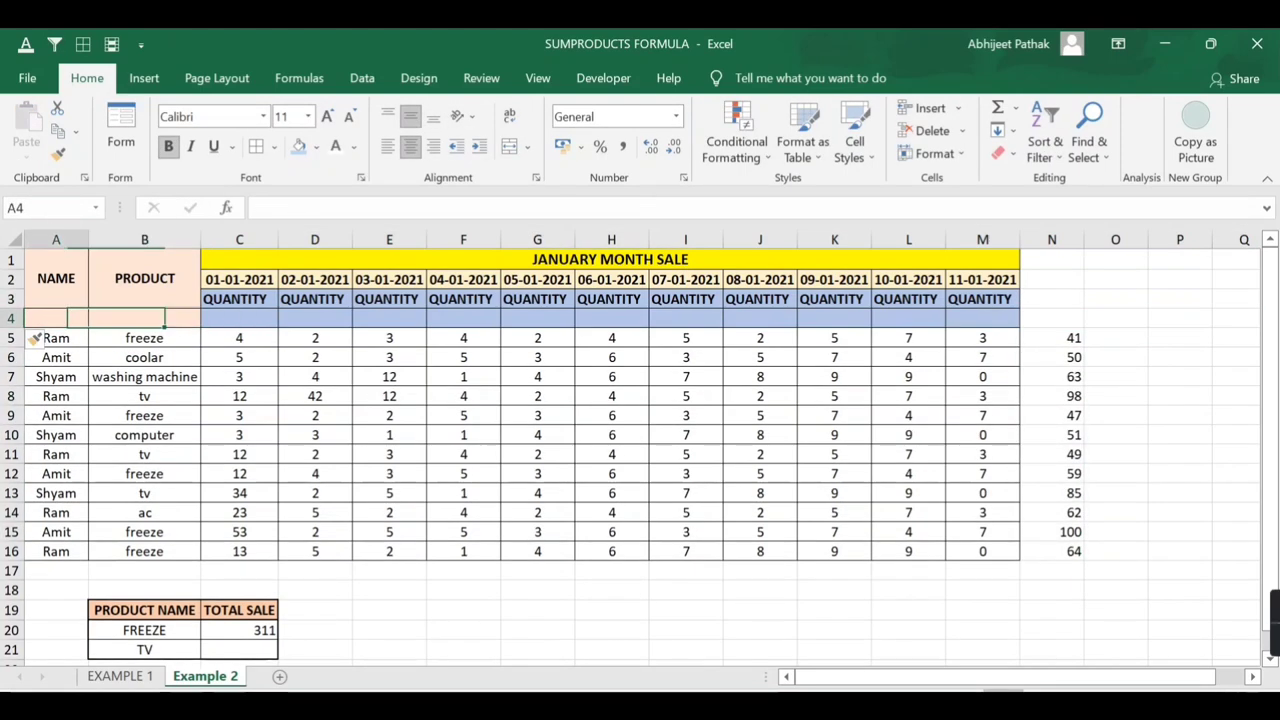
drag(56, 318, 982, 318)
Filter the PRODUCT column to show only freeze, and select the visible row totals
click(55, 44)
click(144, 318)
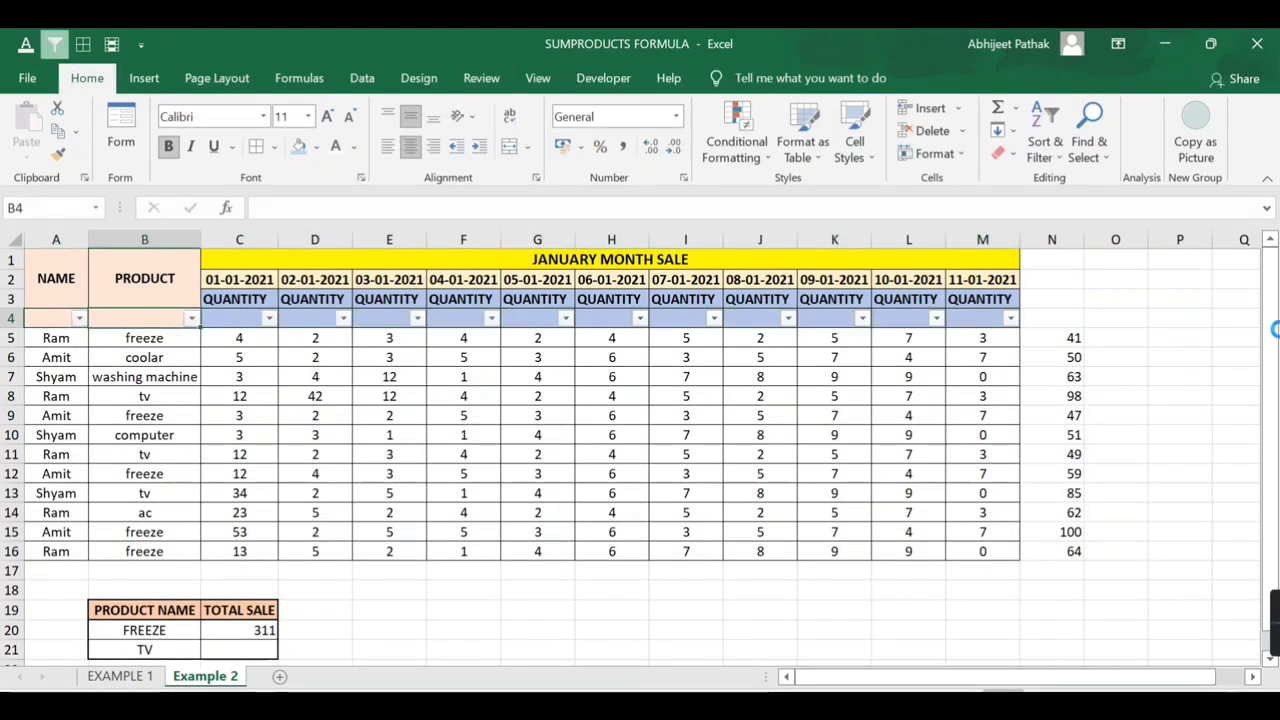
click(191, 318)
click(252, 489)
click(252, 564)
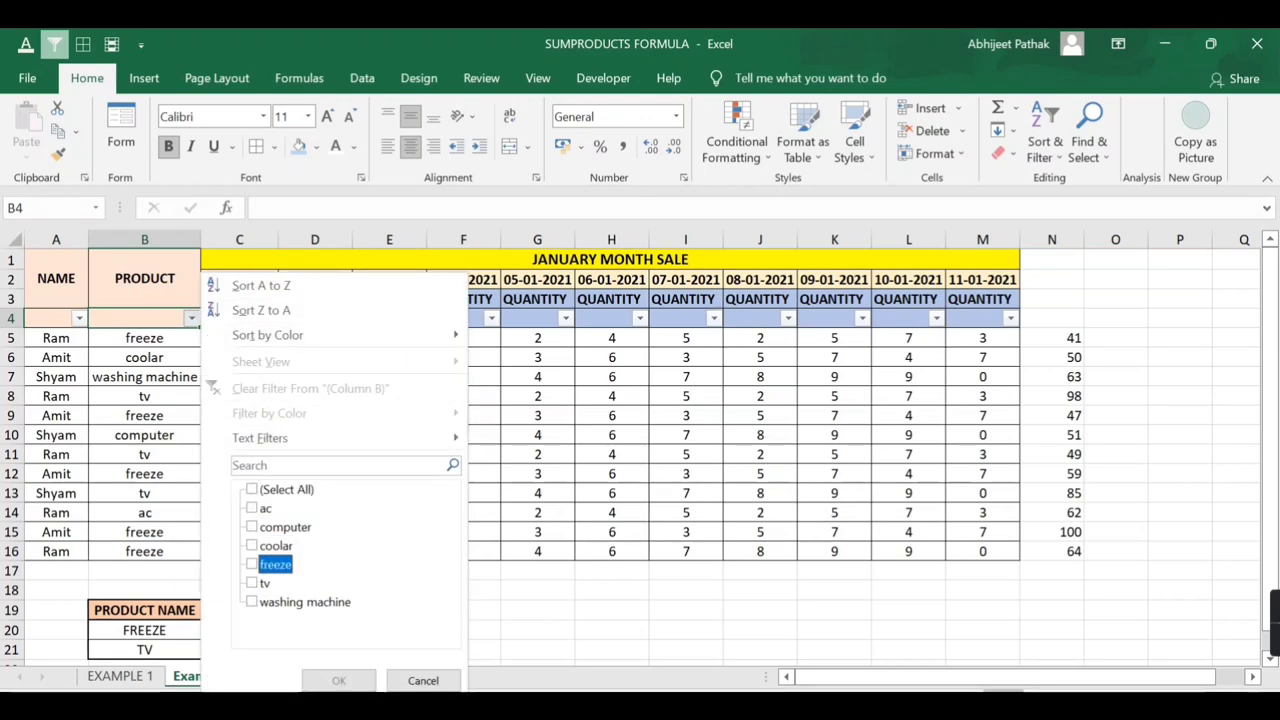
click(338, 680)
key(Right)
key(Right)
key(Right)
key(Right)
key(Right)
key(Right)
key(Right)
key(Down)
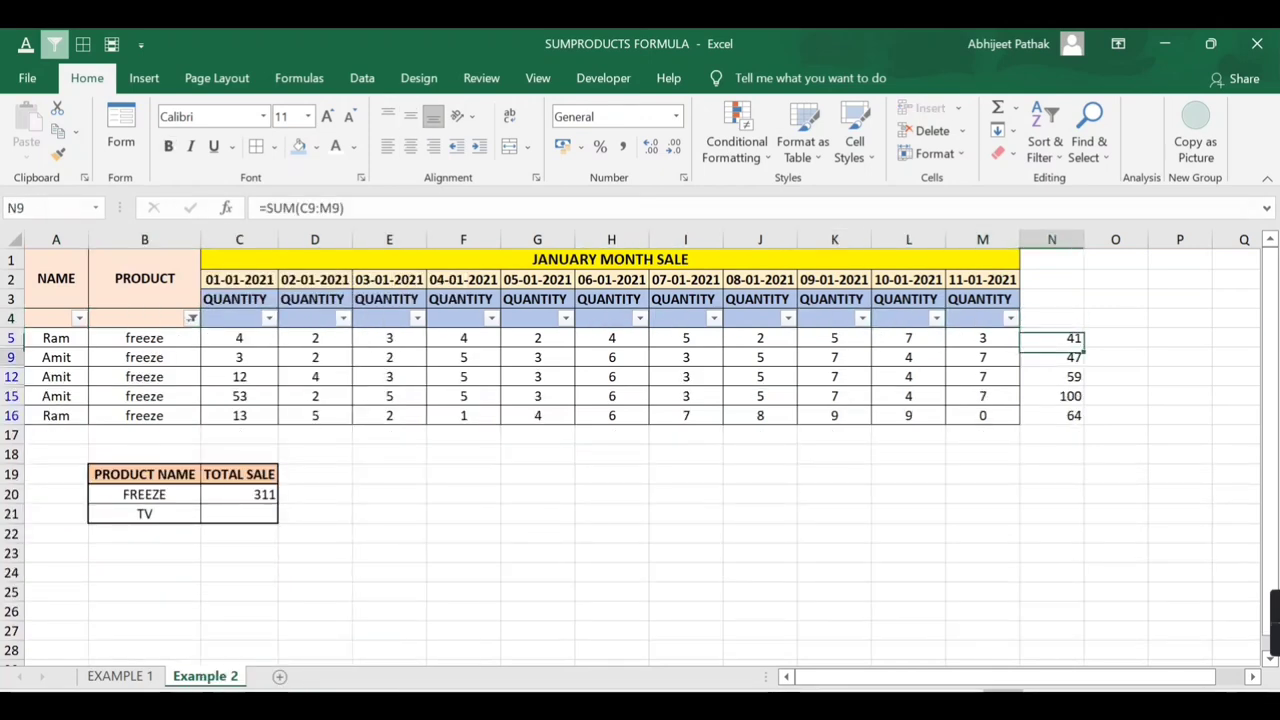
key(Down)
key(Down)
key(Down)
key(Up)
key(Up)
key(Up)
key(Up)
drag(1052, 338, 1052, 415)
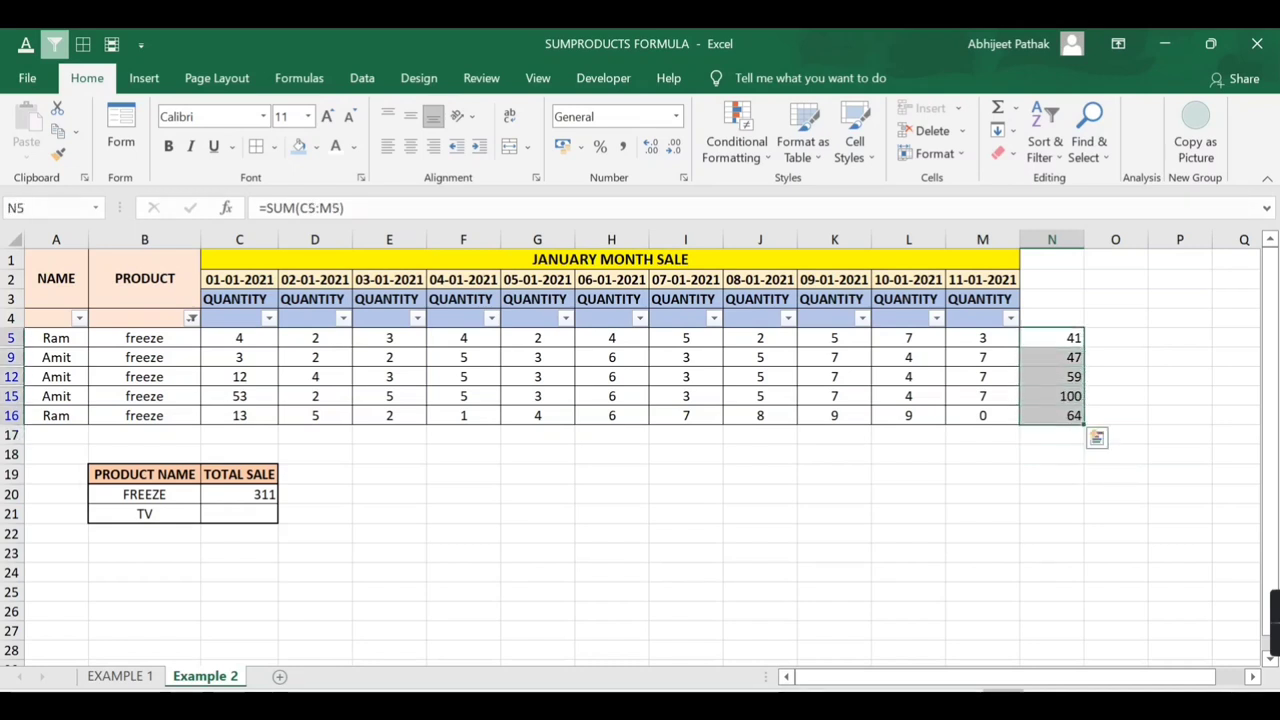
Add up the visible freeze row totals in O5, confirming 311
key(Right)
text(=)
key(Left)
text(+)
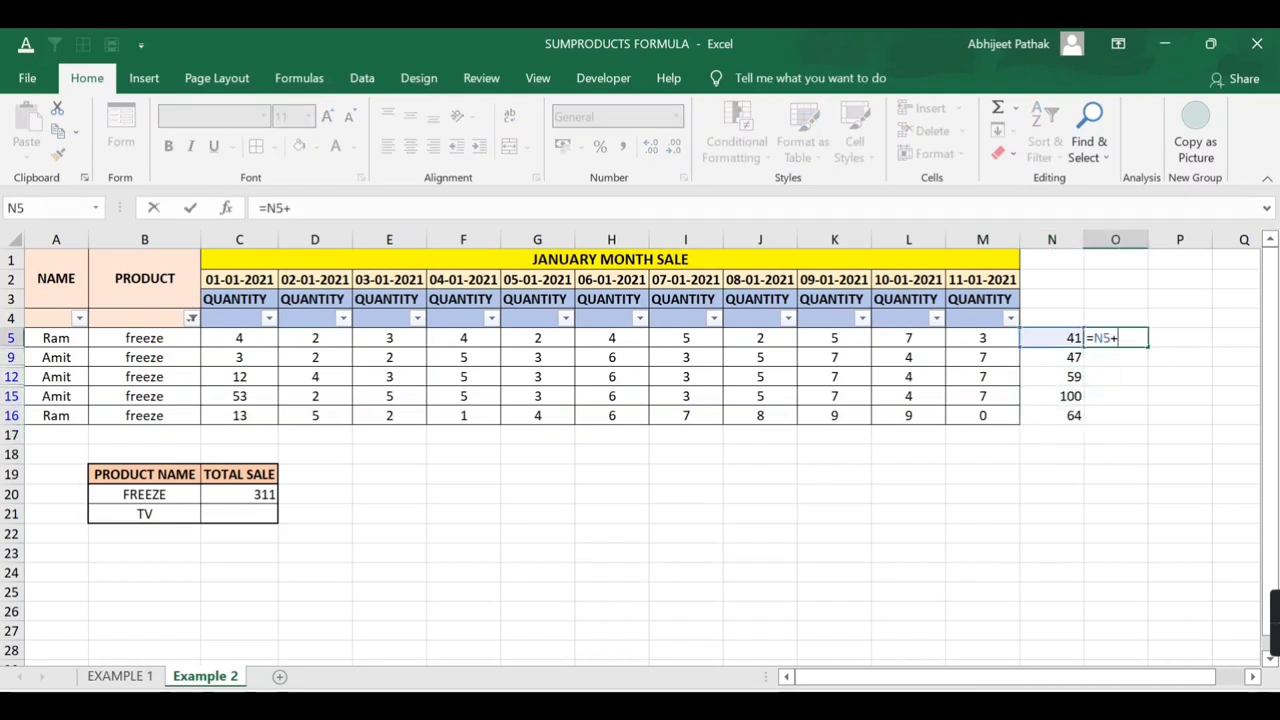
key(Left)
key(Down)
text(+)
key(Left)
key(Down)
key(Down)
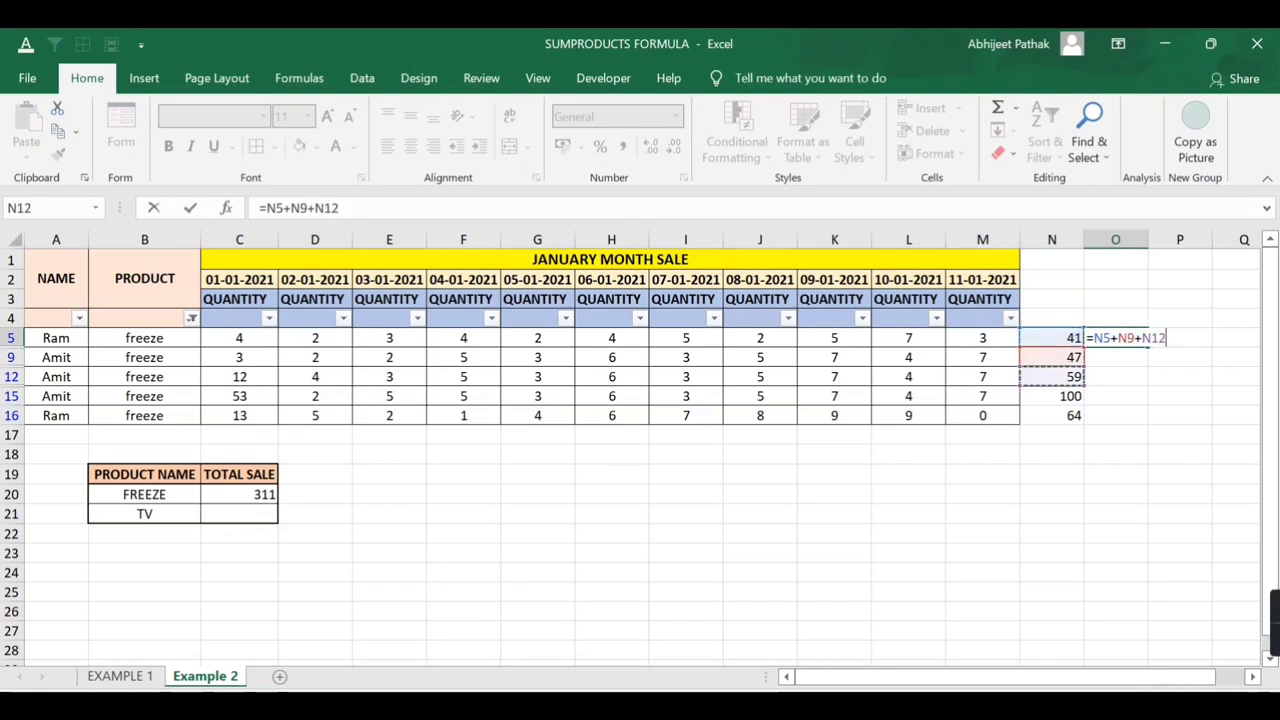
text(+)
key(Left)
key(Down)
key(Down)
key(Down)
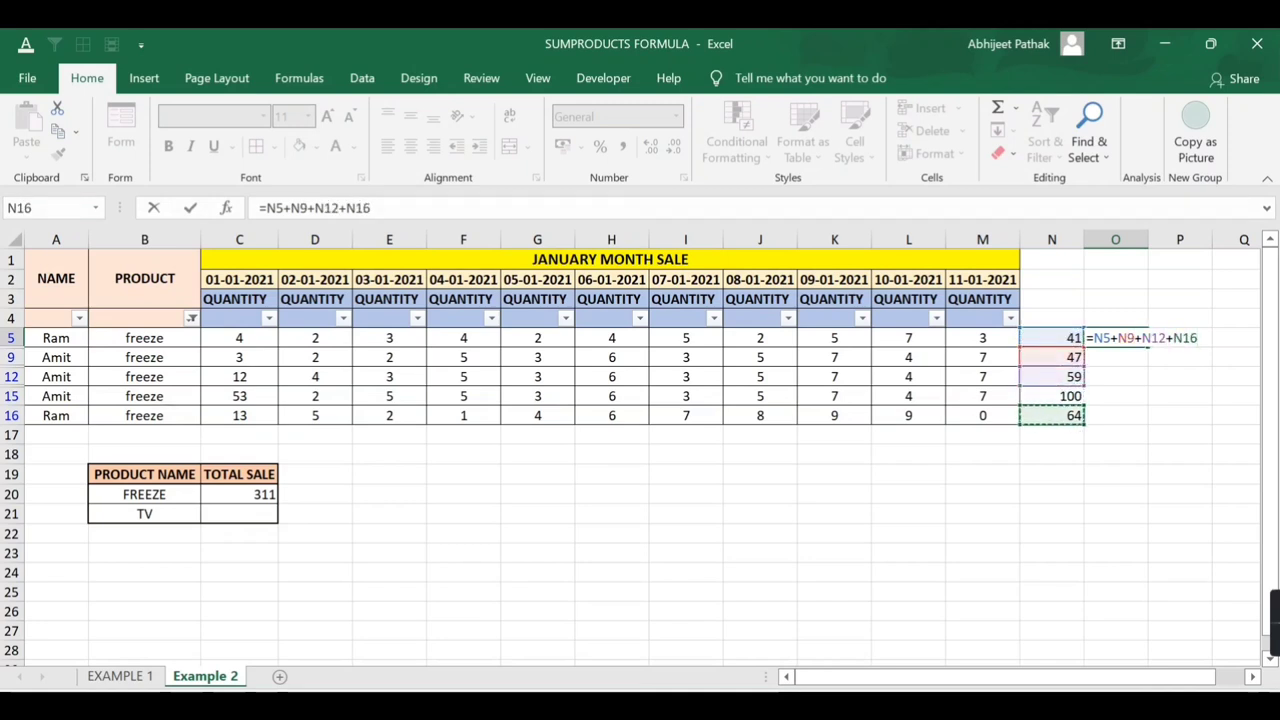
text(+)
key(Left)
key(Down)
key(Down)
key(Down)
key(Up)
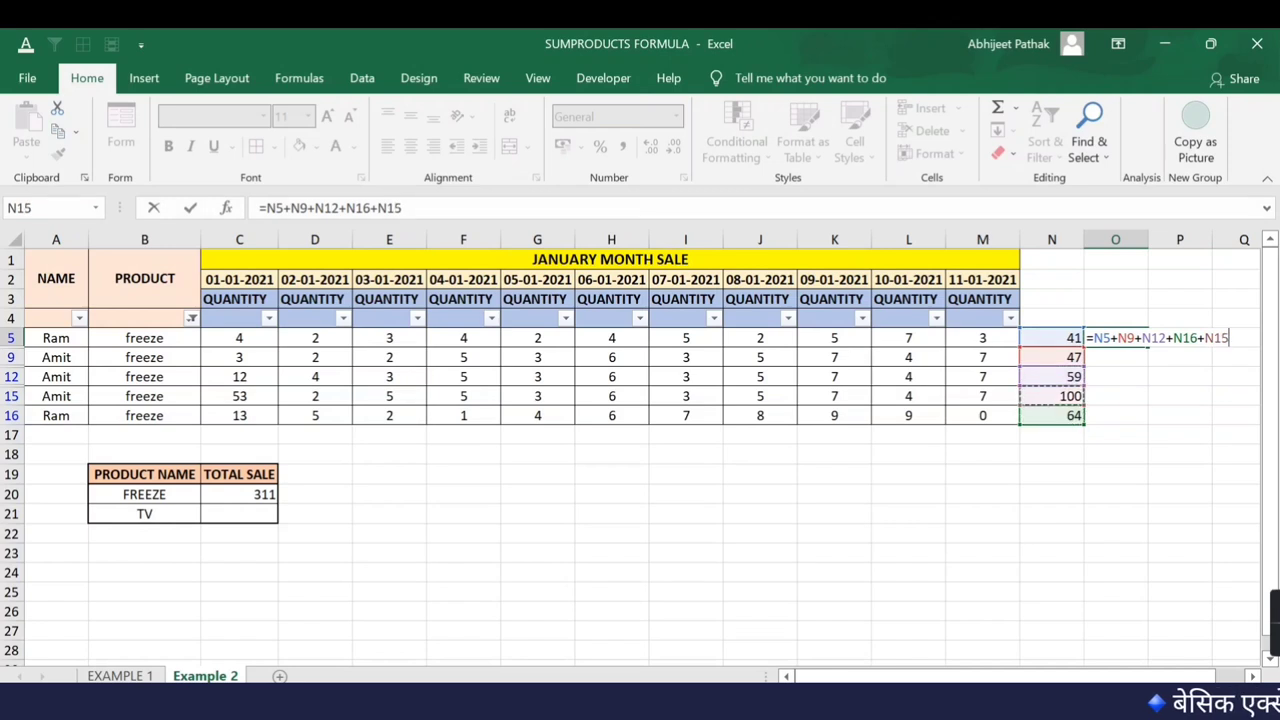
key(Return)
Undo the check to restore the full unfiltered table
key(Up)
key(ctrl+z)
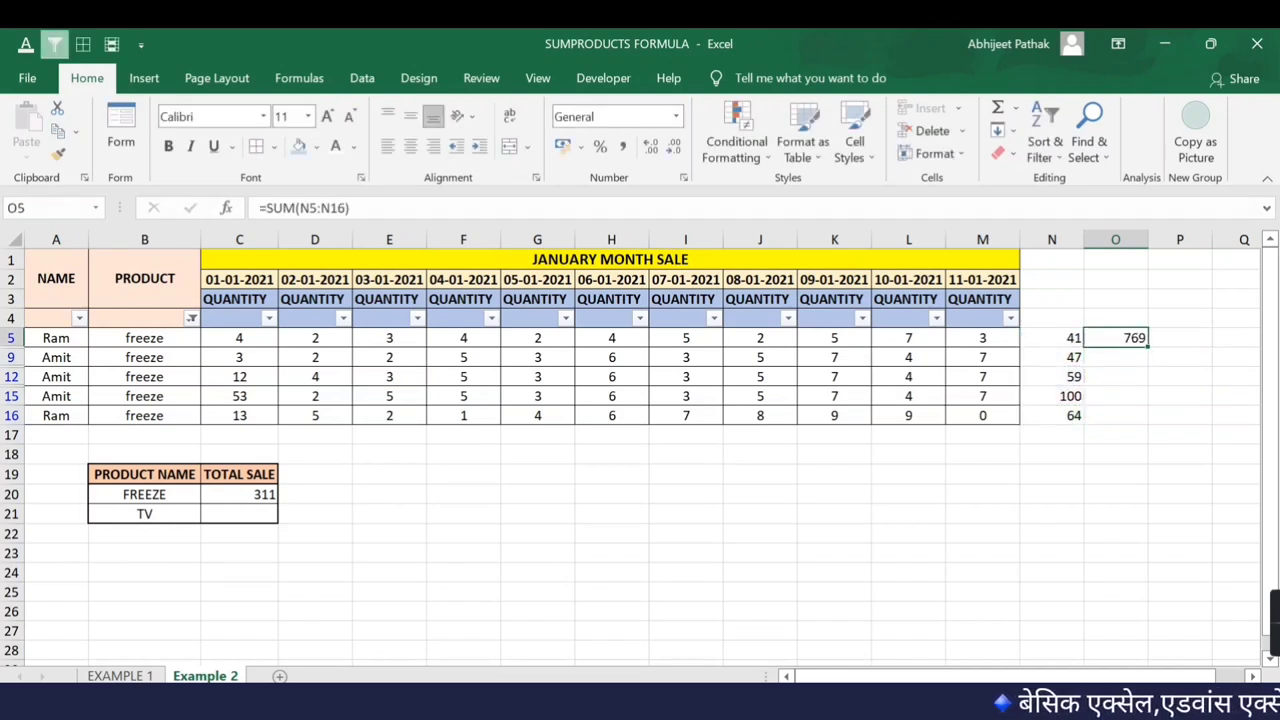
key(ctrl+z)
key(ctrl+z)
key(ctrl+z)
key(ctrl+z)
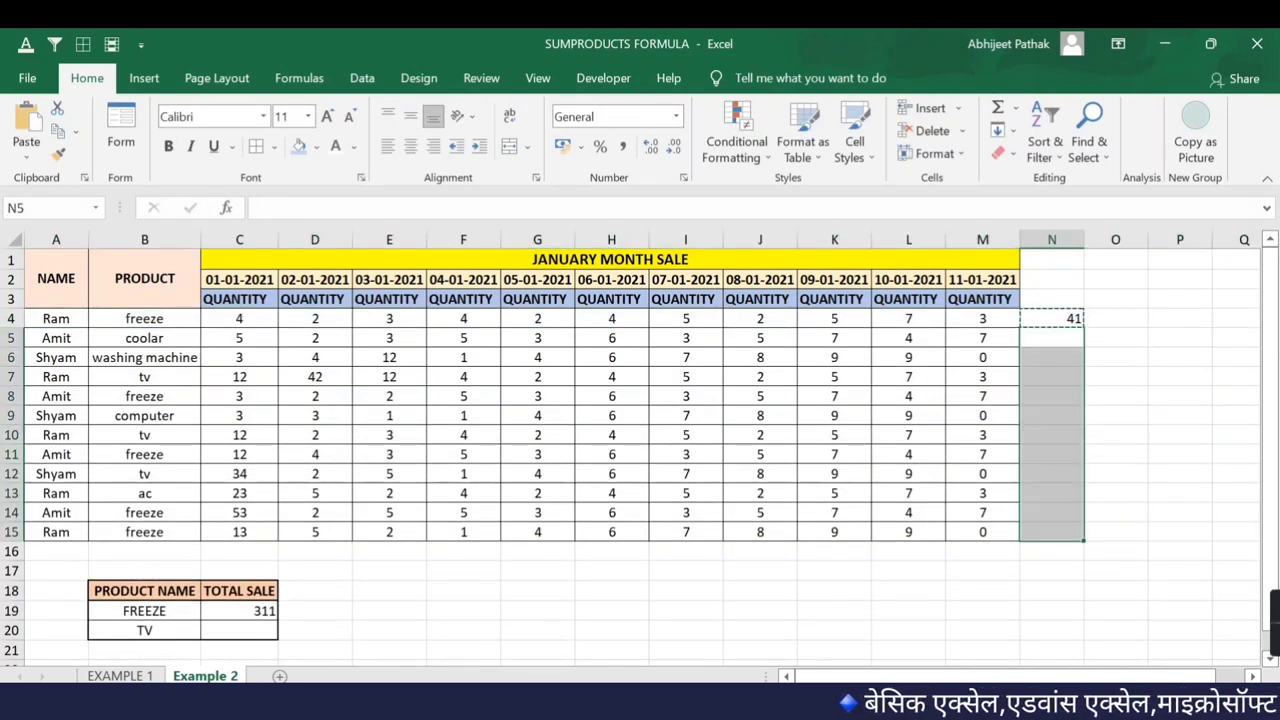
Make B4:B15 and C4:M15 absolute references in the C19 SUMPRODUCT formula
click(260, 610)
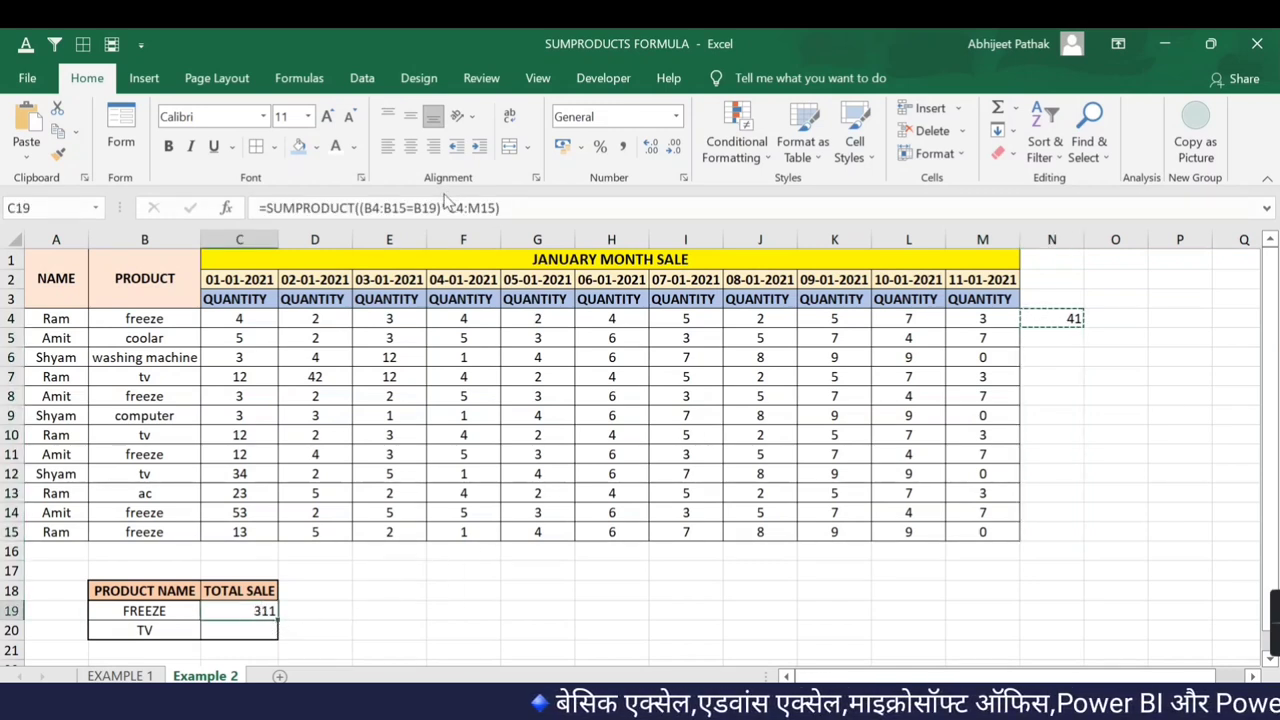
drag(364, 207, 398, 206)
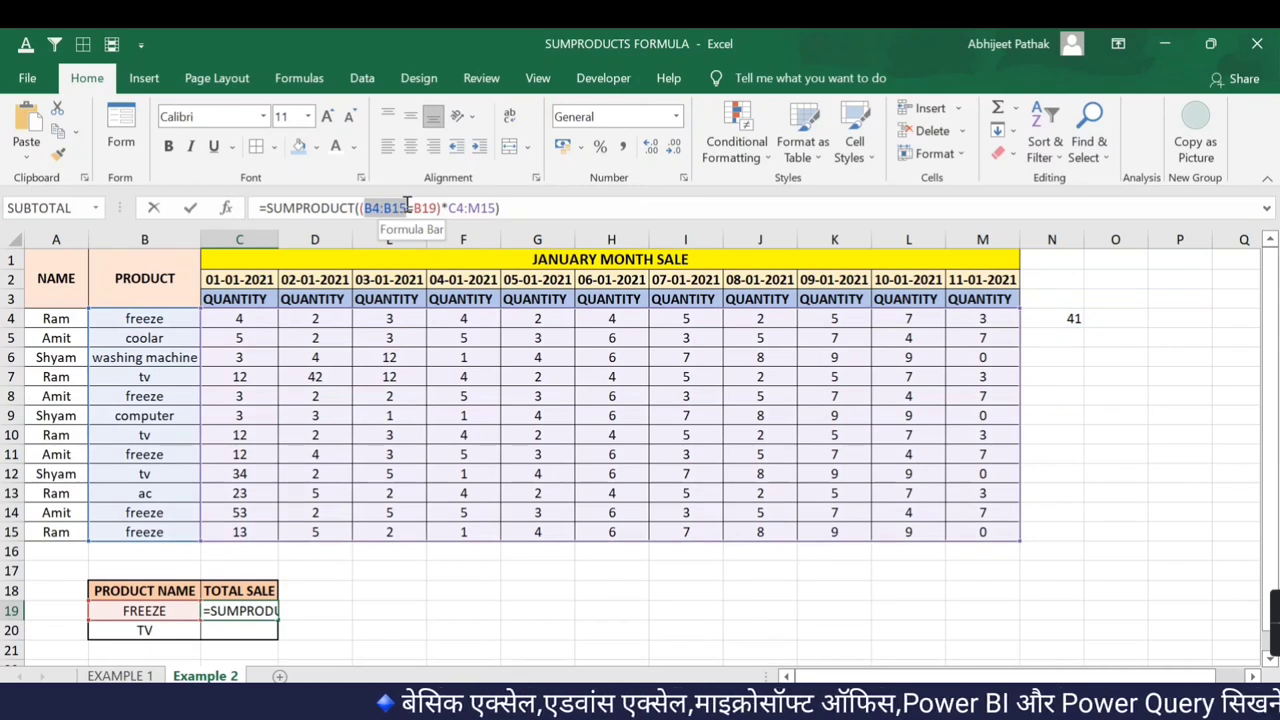
key(F4)
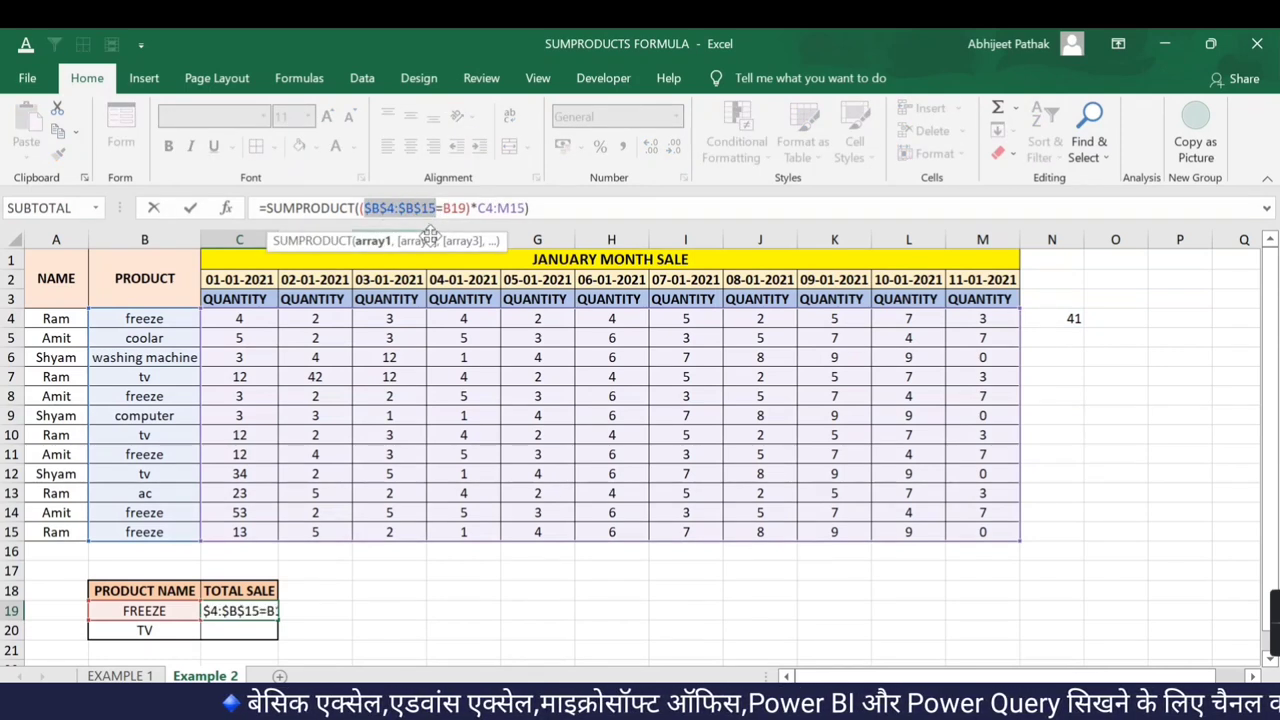
drag(478, 207, 525, 208)
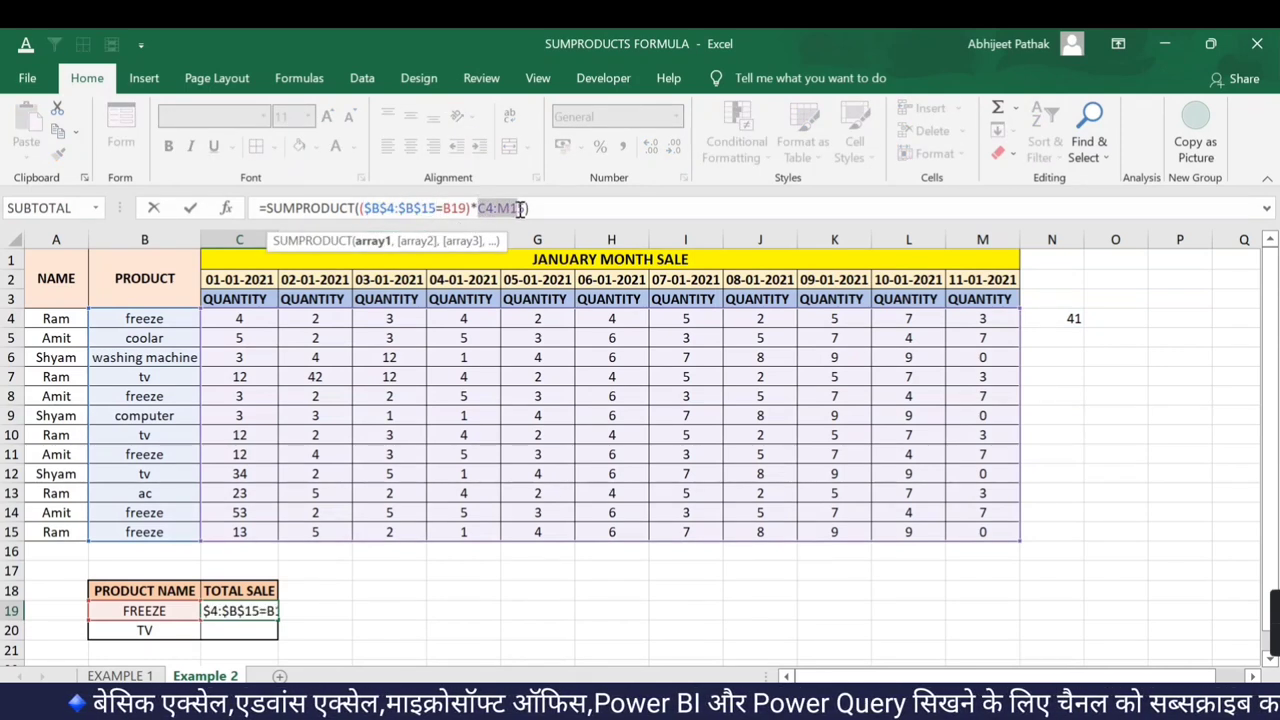
key(F4)
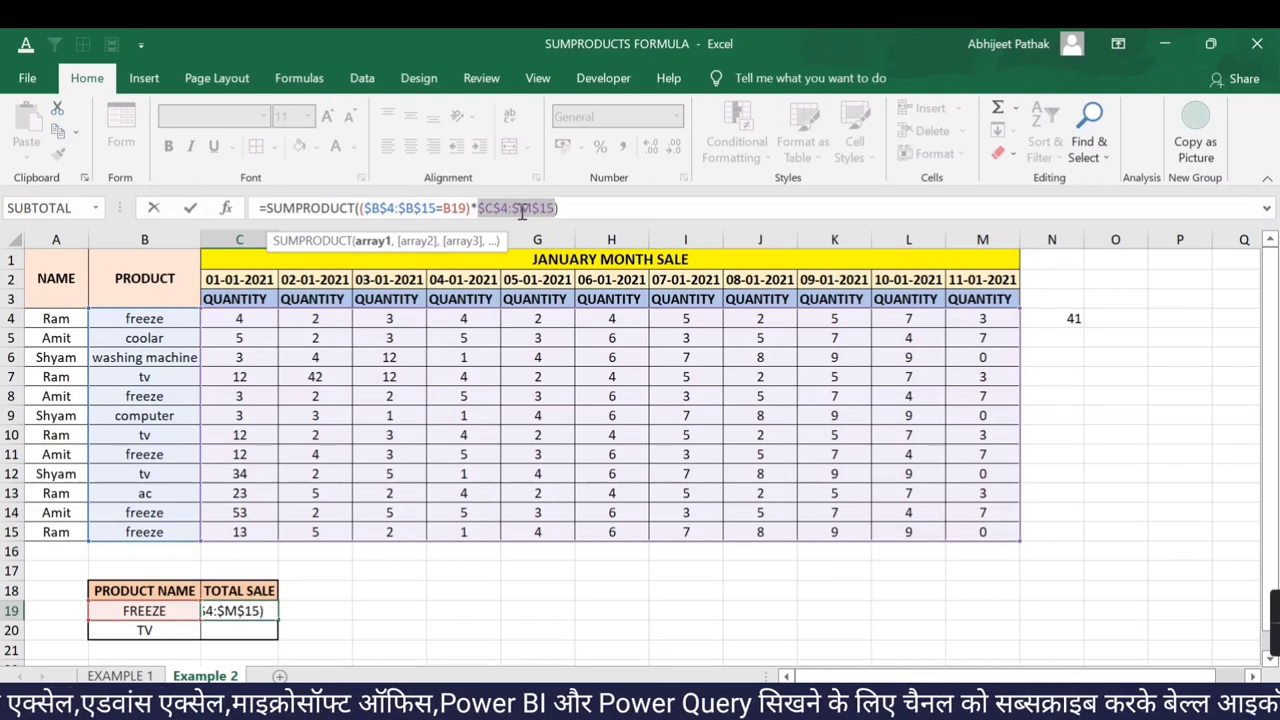
key(Return)
Copy the C19 formula into C20 so the TV total shows 232
key(Up)
key(ctrl+c)
key(Down)
key(ctrl+v)
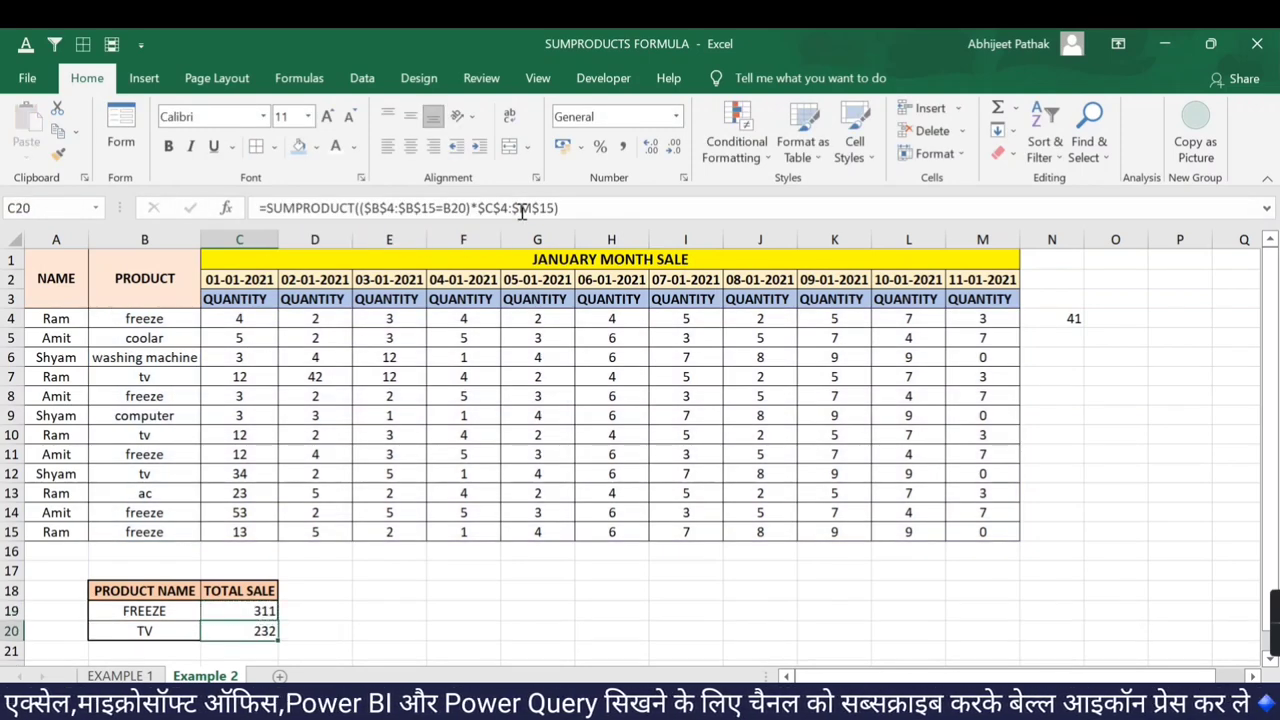
key(Left)
key(Right)
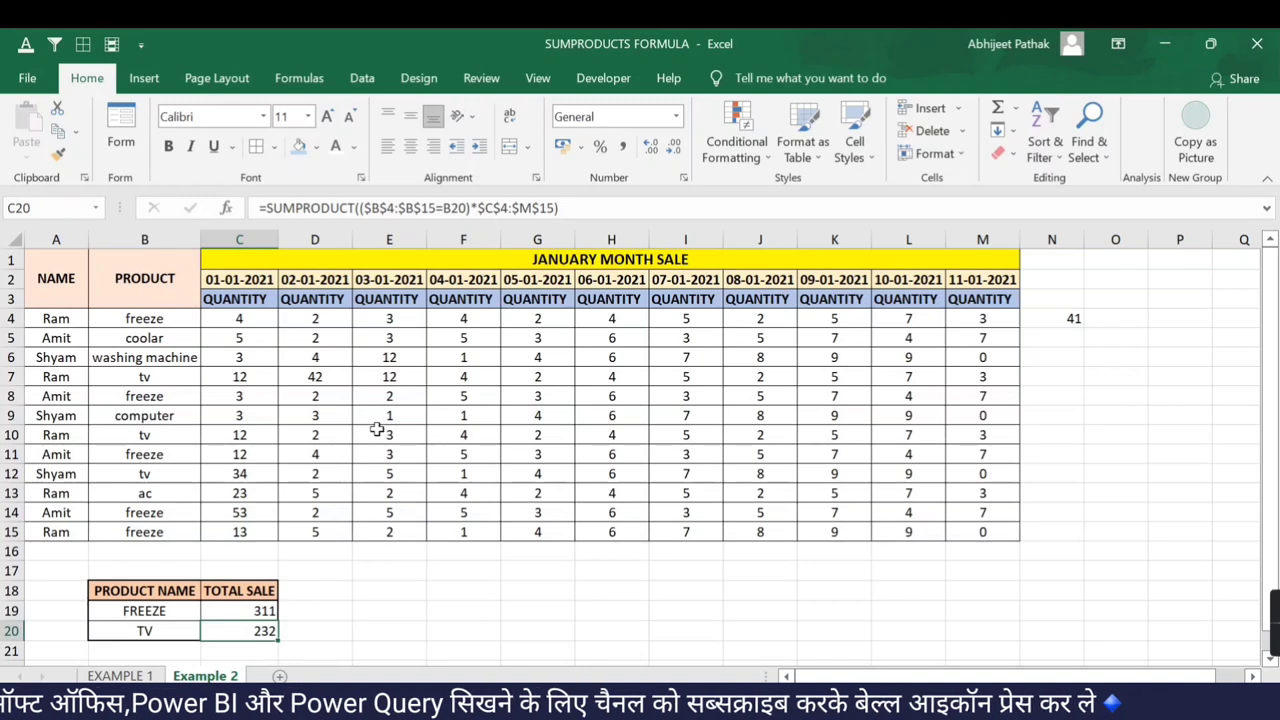
key(Up)
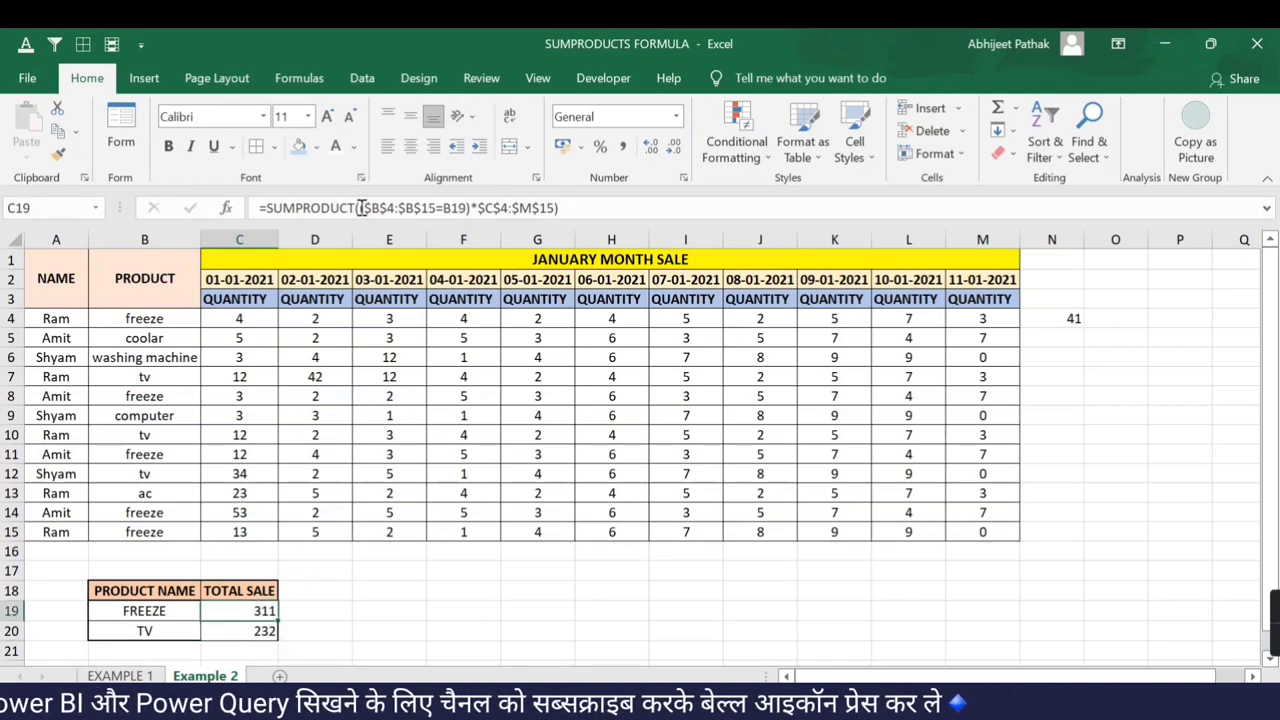
click(362, 208)
text(()
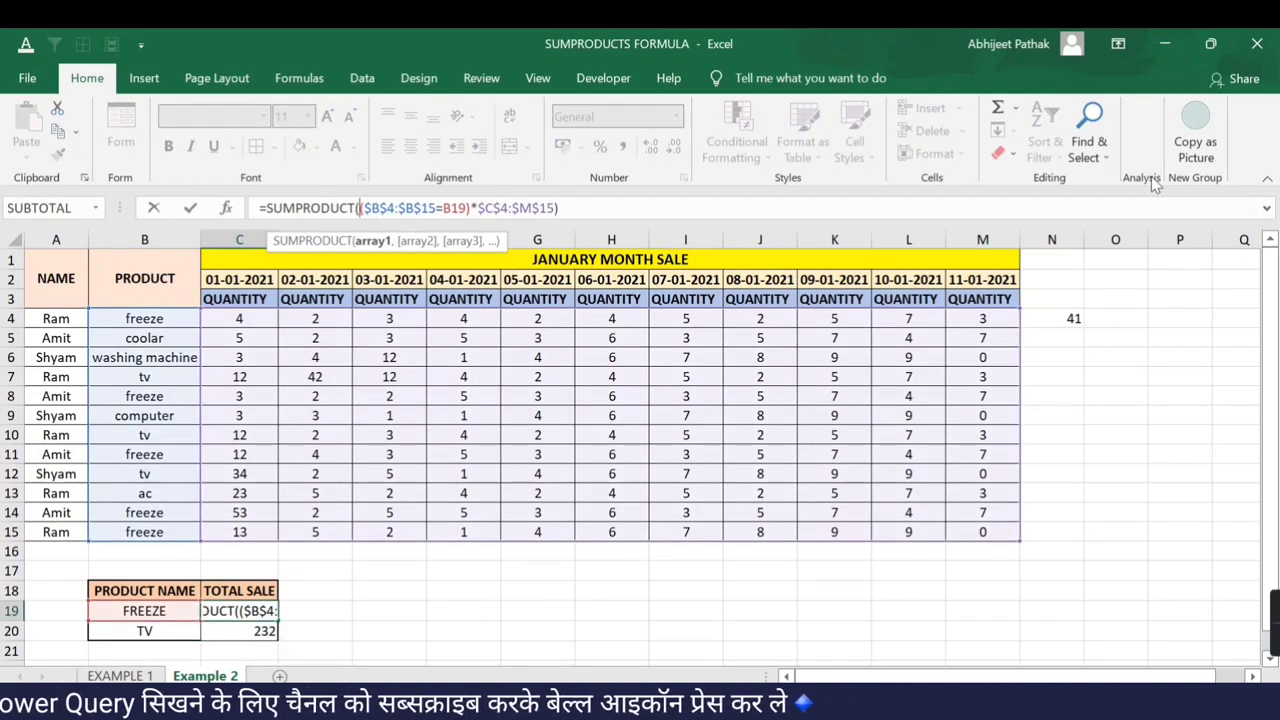
key(shift+Right)
key(shift+Right)
key(shift+Right)
key(shift+Right)
key(shift+Right)
key(shift+Right)
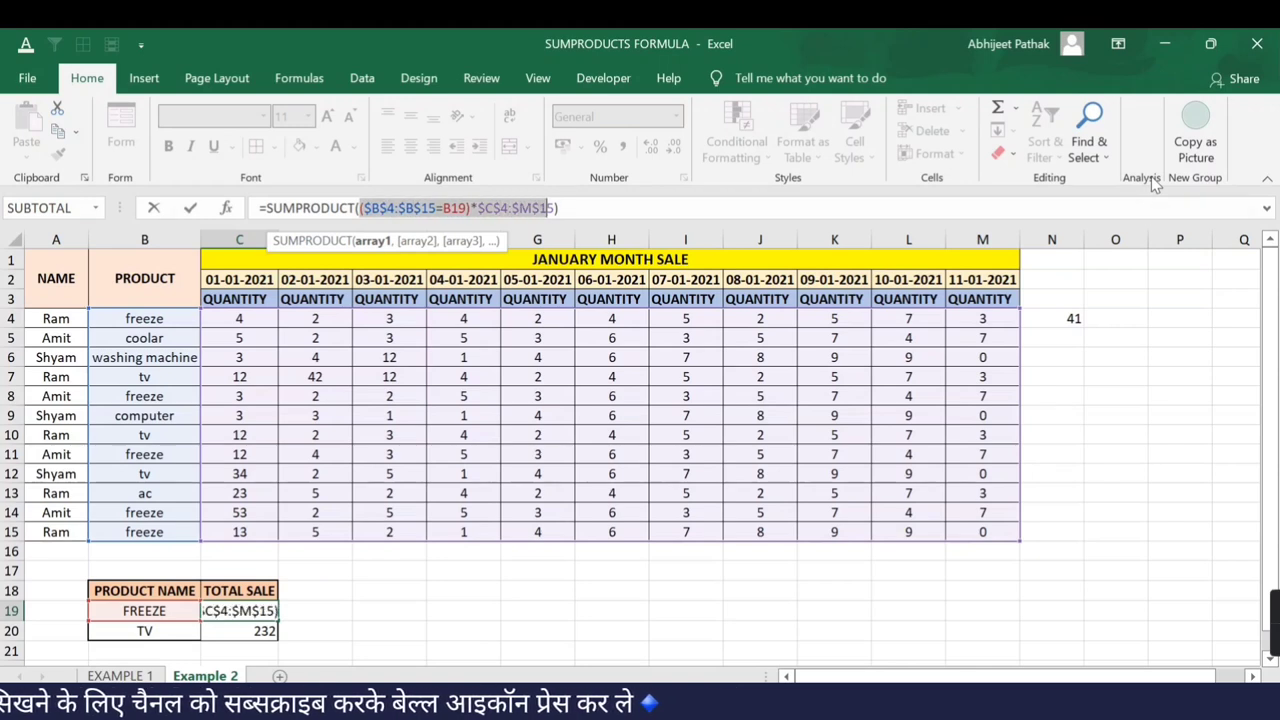
key(F9)
key(Left)
key(Left)
key(Left)
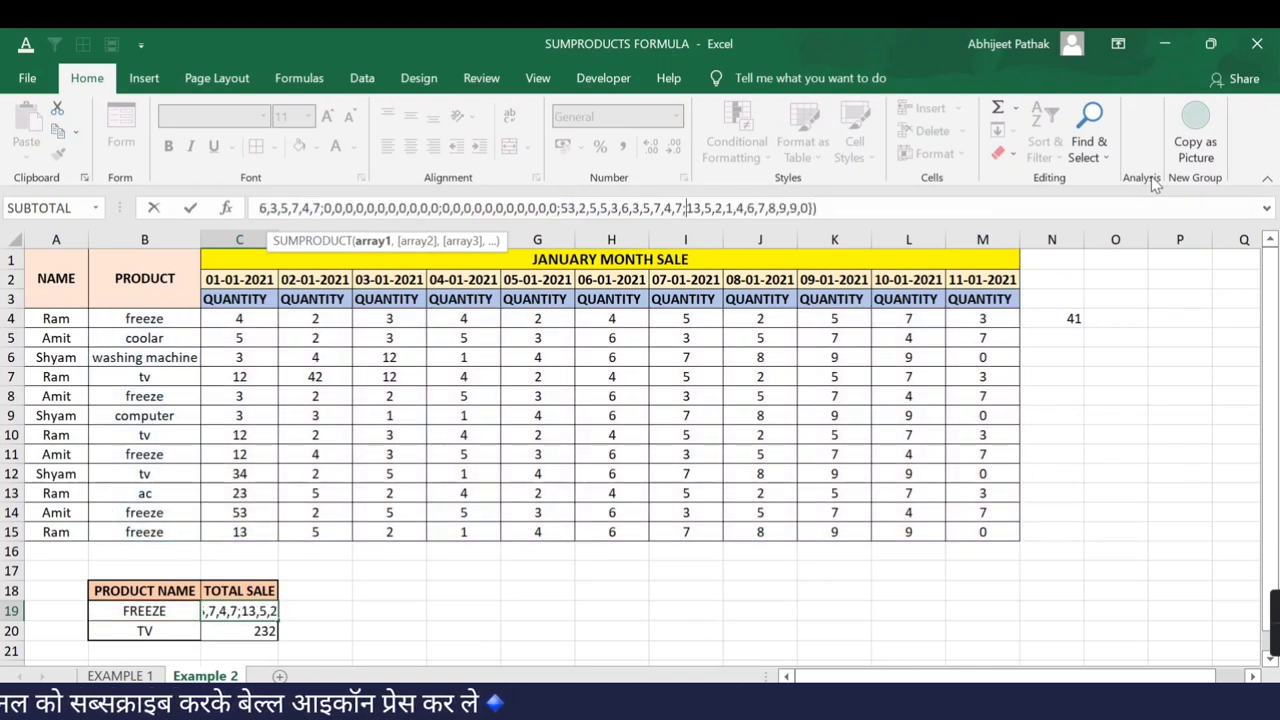
key(Left)
key(Left)
key(Left)
key(Left)
key(Left)
key(Left)
key(Left)
key(Left)
key(Left)
key(Left)
key(Left)
key(Left)
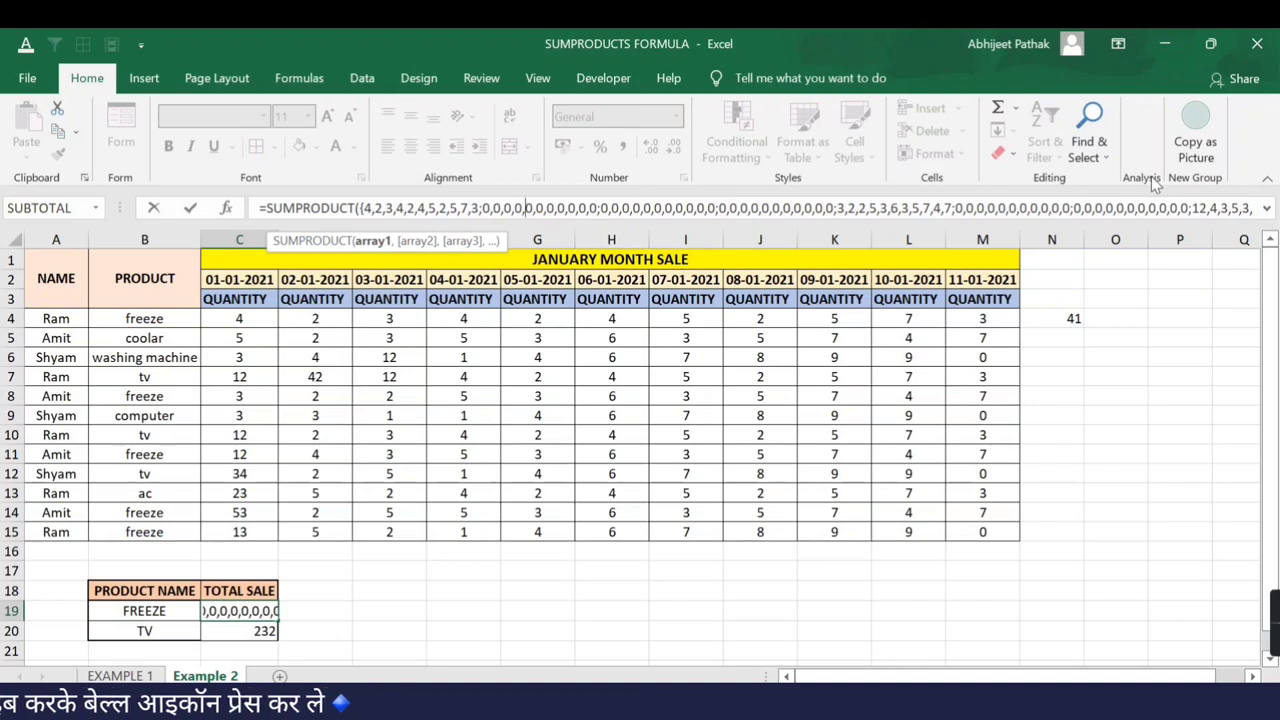
key(Left)
key(Left)
key(Left)
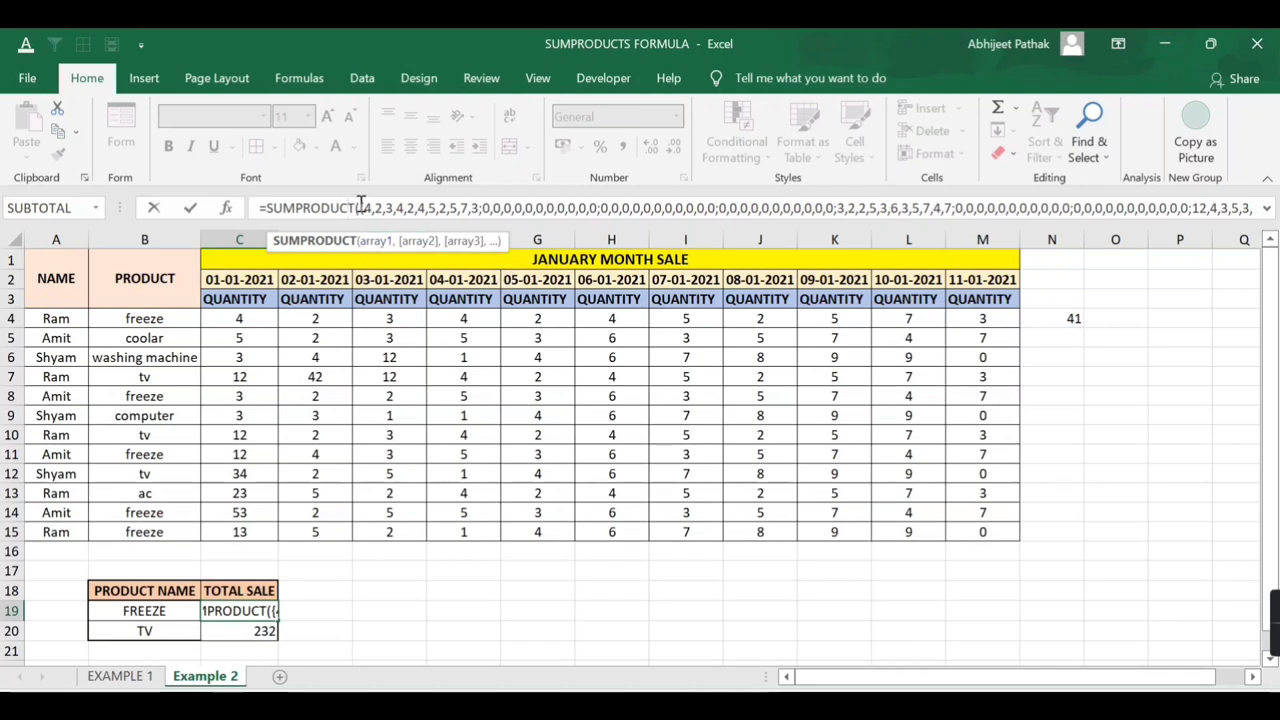
click(1140, 208)
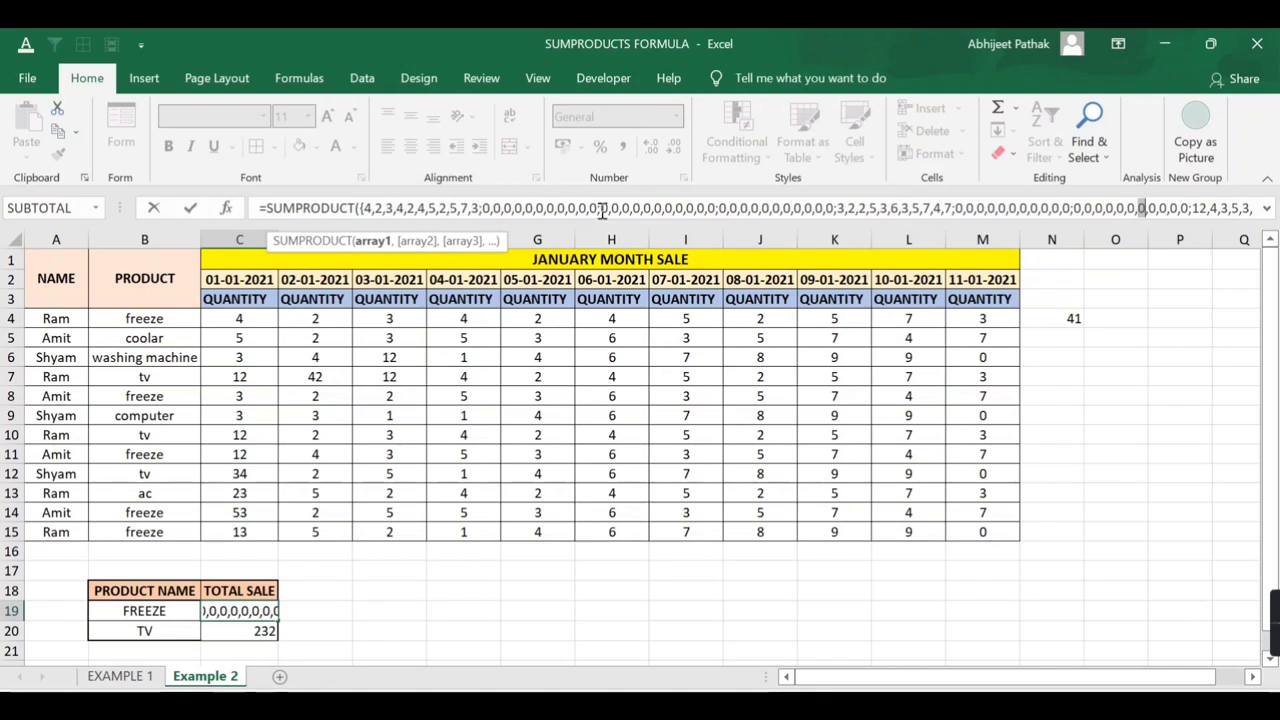
key(Escape)
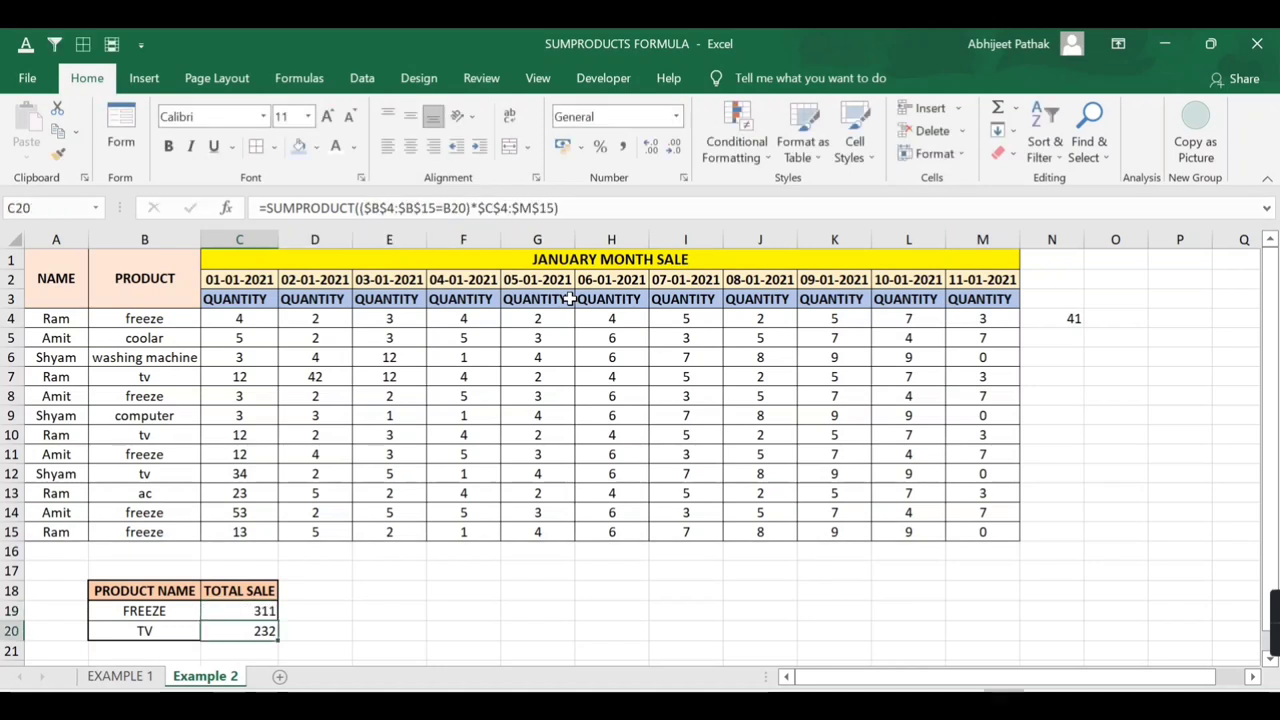